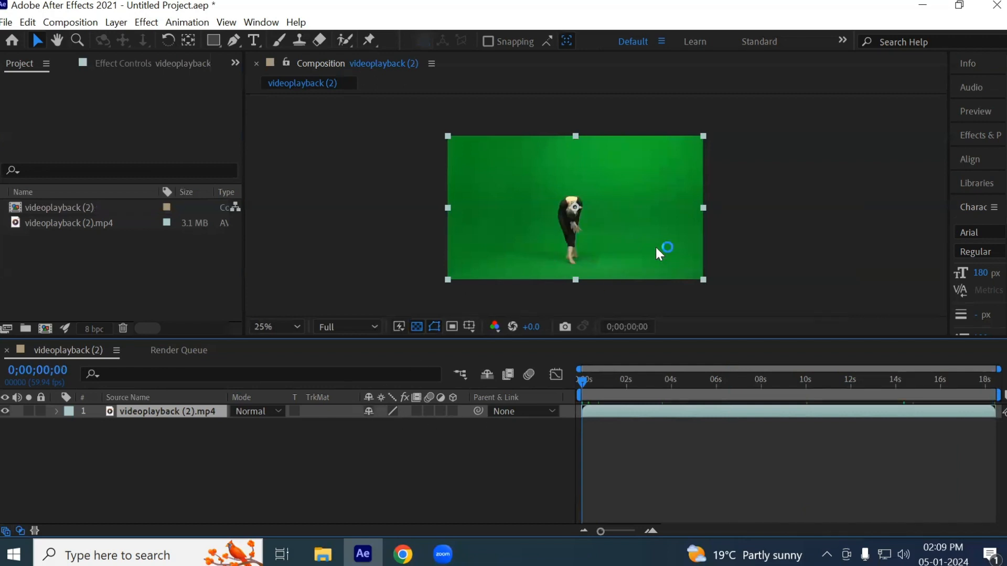
- Play the green-screen clip from the beginning and enlarge the composition viewer to inspect the dancer up close
key("space")
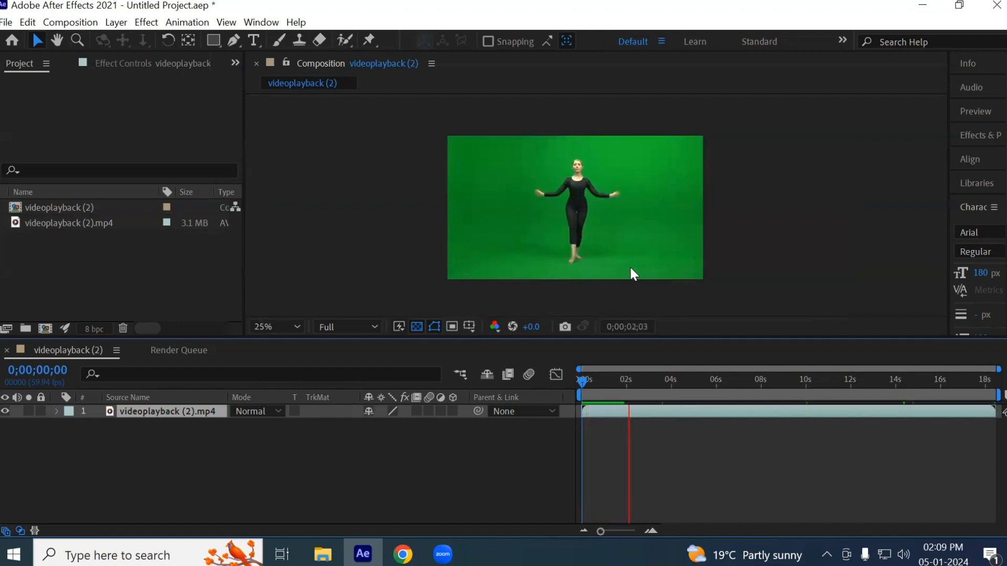
key("space")
scroll(564, 259, "up", 4)
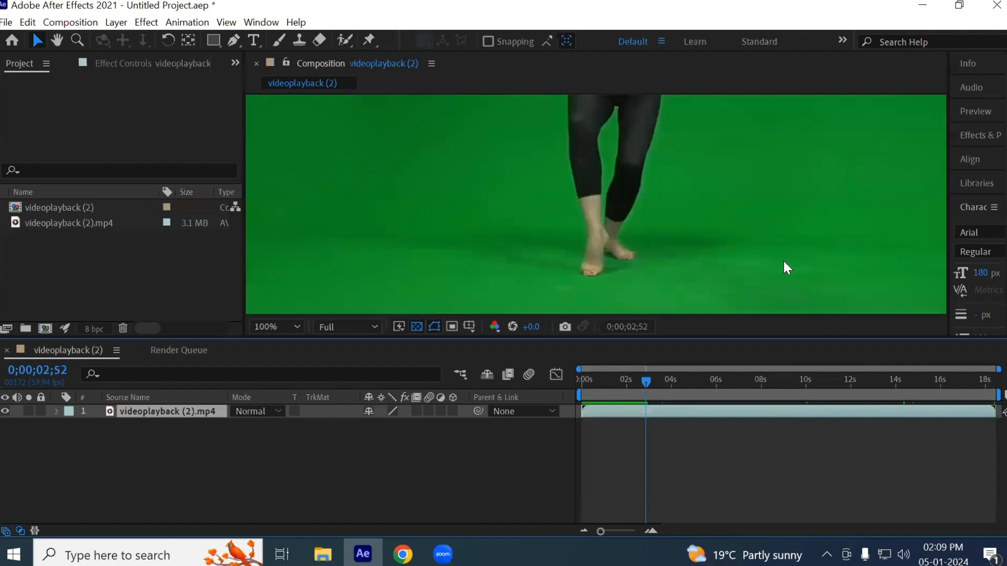
left_click_drag(611, 339, 612, 376)
left_click_drag(492, 151, 566, 344)
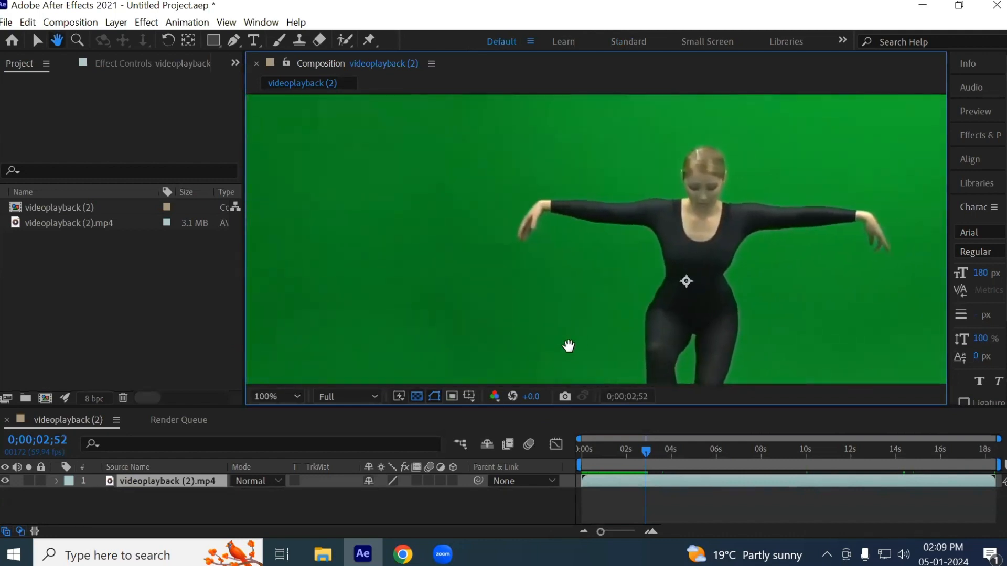
key("v")
scroll(557, 326, "down", 2)
key("space")
key("space")
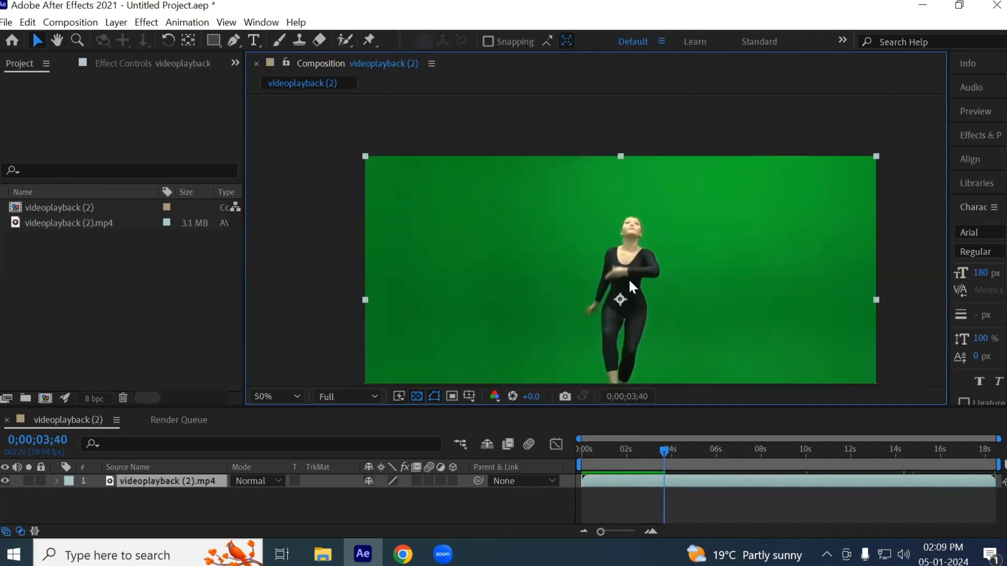
- Examine the dancer's face and the green backdrop for grain while playing the clip through to its end
scroll(633, 213, "up", 7)
scroll(676, 238, "down", 1)
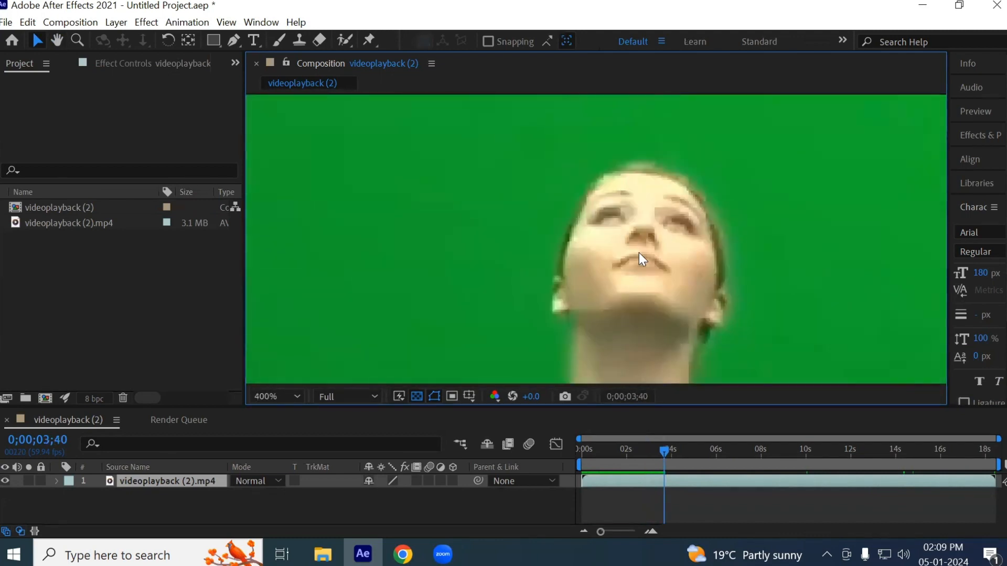
key("space")
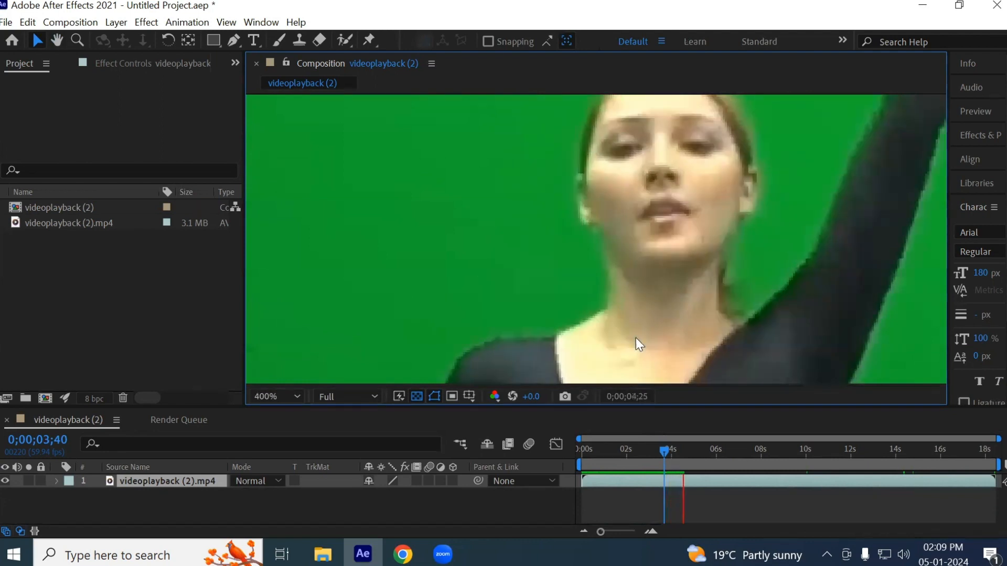
scroll(503, 214, "down", 1)
scroll(501, 214, "down", 3)
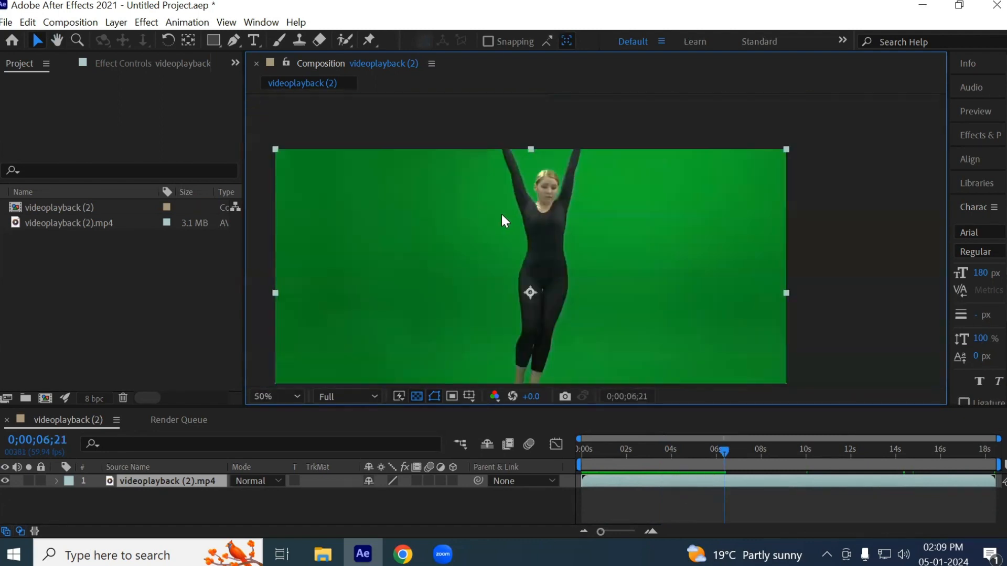
scroll(682, 286, "up", 3)
key("space")
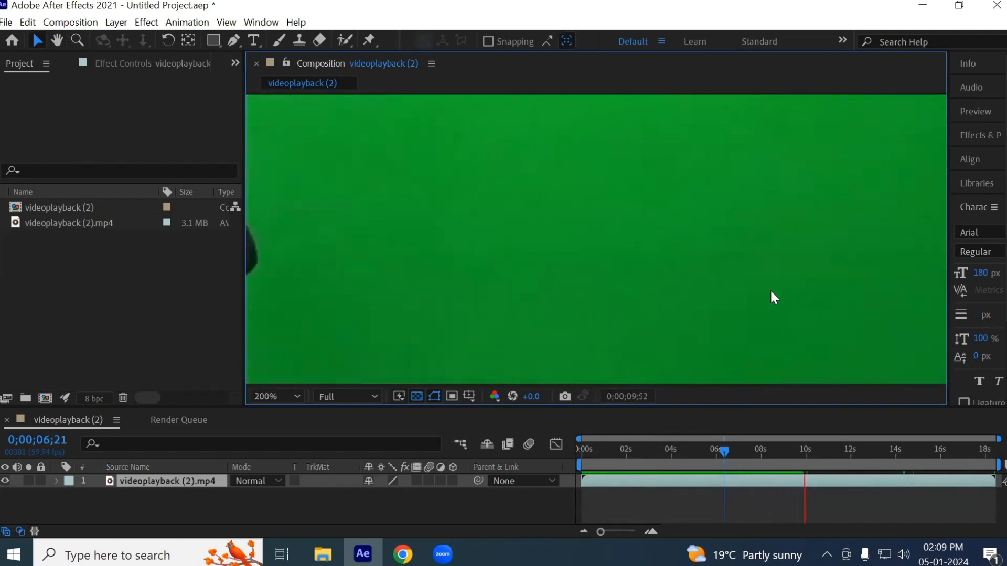
scroll(790, 293, "up", 1)
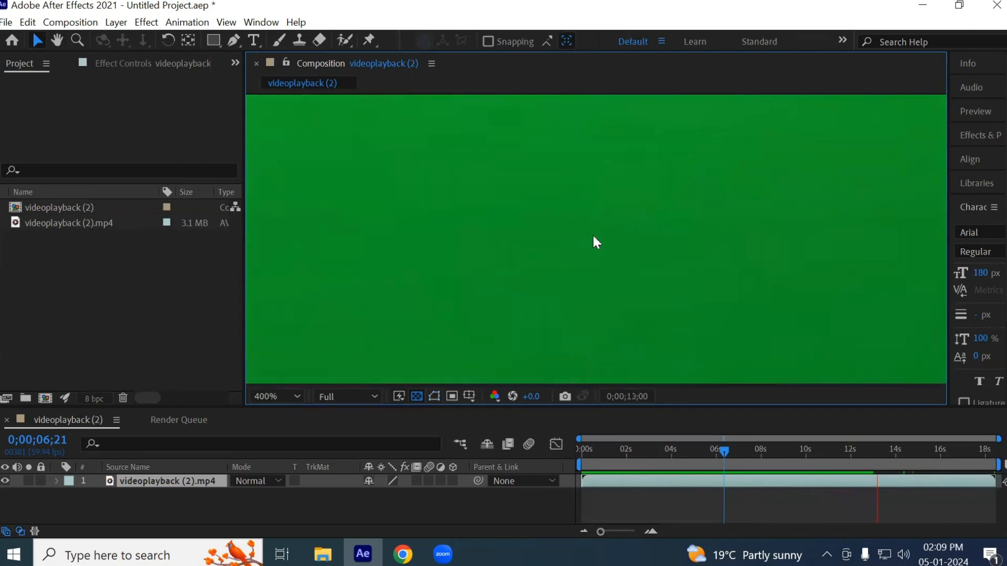
scroll(650, 246, "down", 2)
scroll(677, 315, "down", 2)
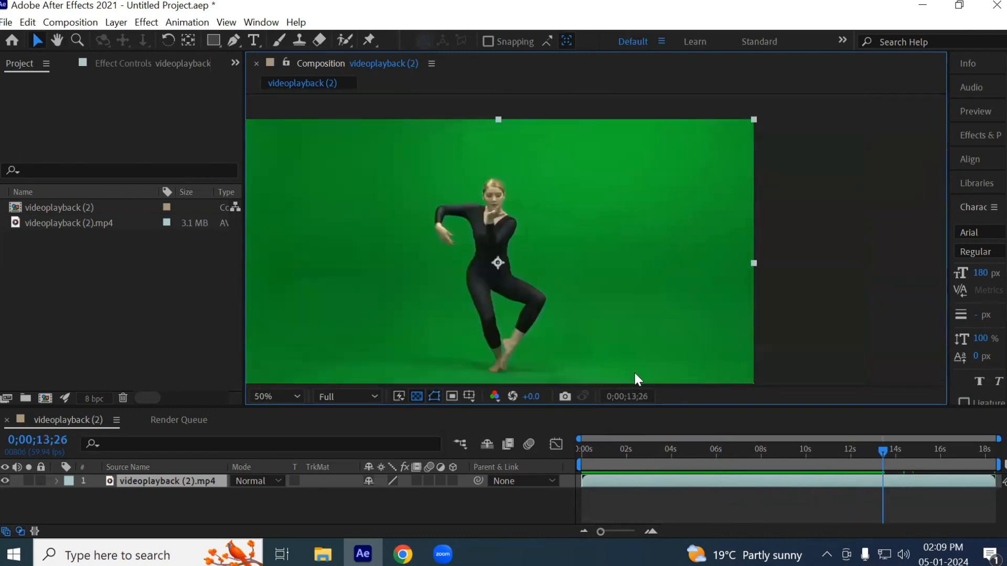
scroll(600, 357, "up", 4)
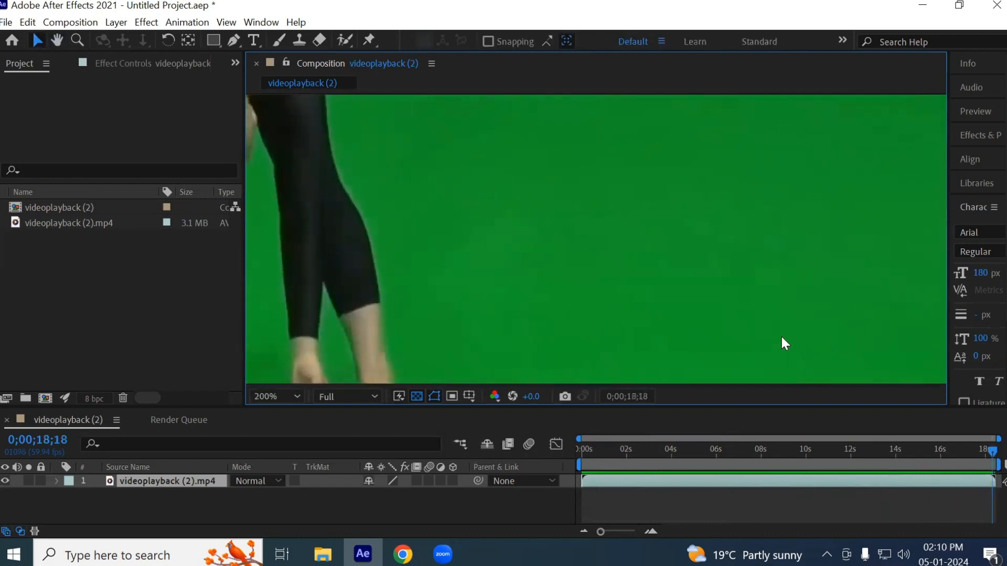
- Examine the floor and the backdrop beside the dancer's legs for grain, playing from about 0;00;06;14 to 0;00;10;55
left_click_drag(629, 449, 720, 458)
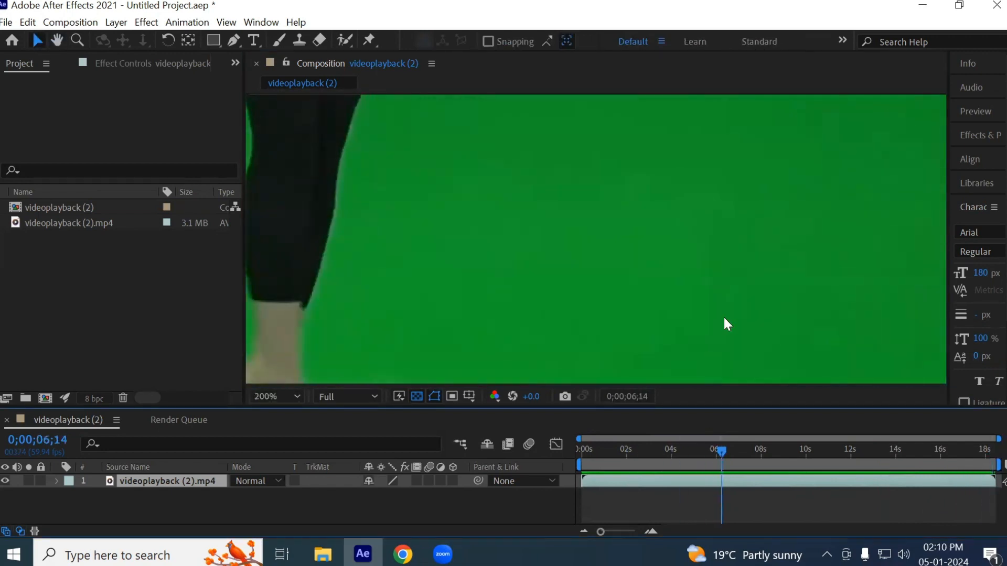
key("h")
left_click_drag(711, 204, 591, 90)
key("v")
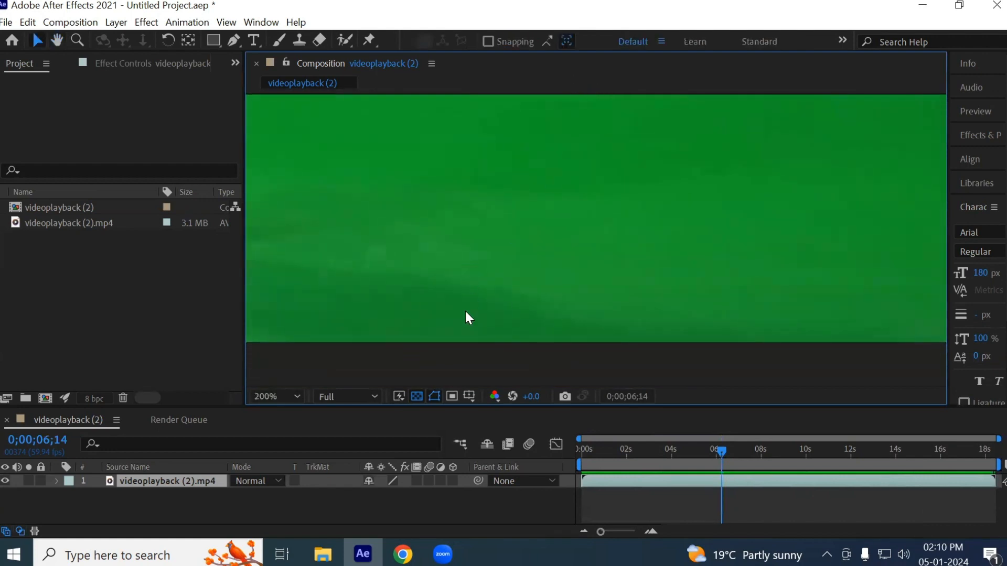
key("space")
left_click_drag(355, 265, 886, 286)
left_click_drag(331, 281, 627, 367)
left_click_drag(534, 223, 522, 313)
key("v")
key("space")
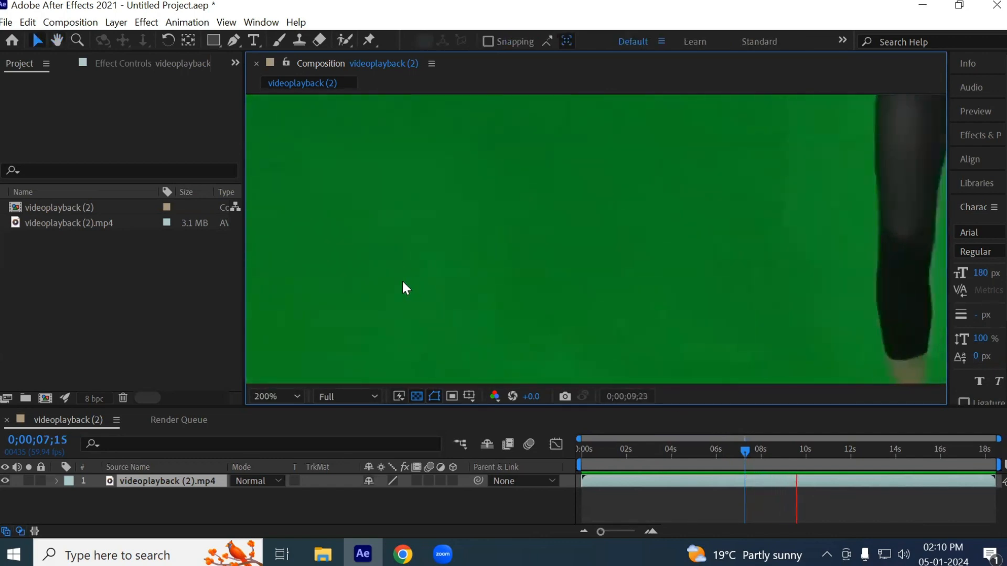
key("space")
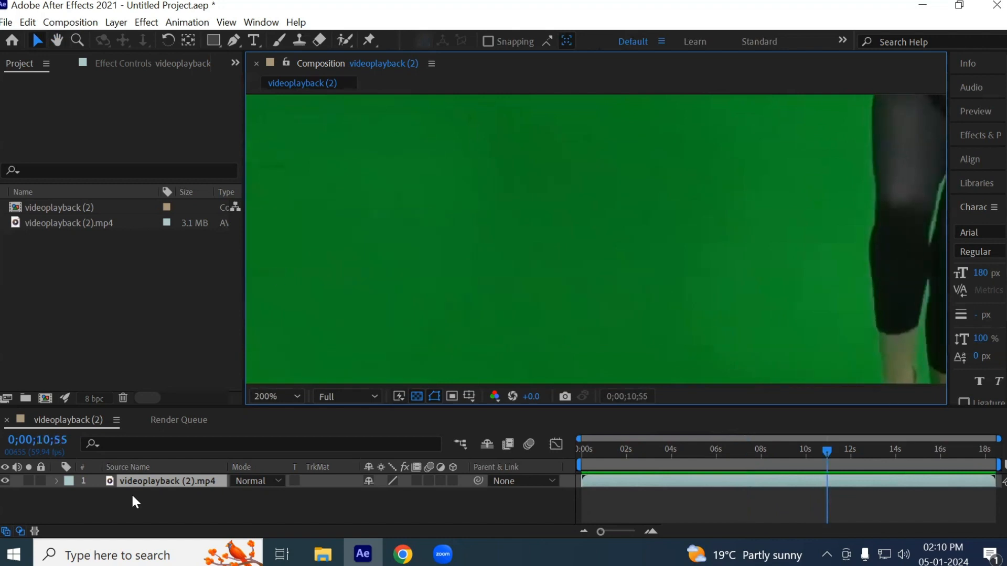
- Apply the Remove Grain effect from the Noise & Grain category to the videoplayback (2).mp4 layer
left_click(165, 480)
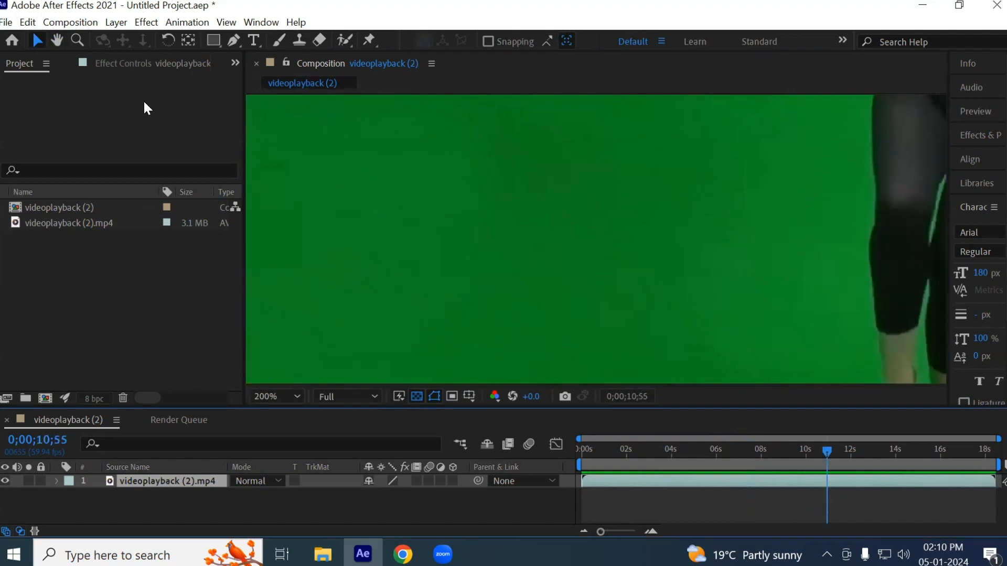
left_click(148, 23)
mouse_move(269, 328)
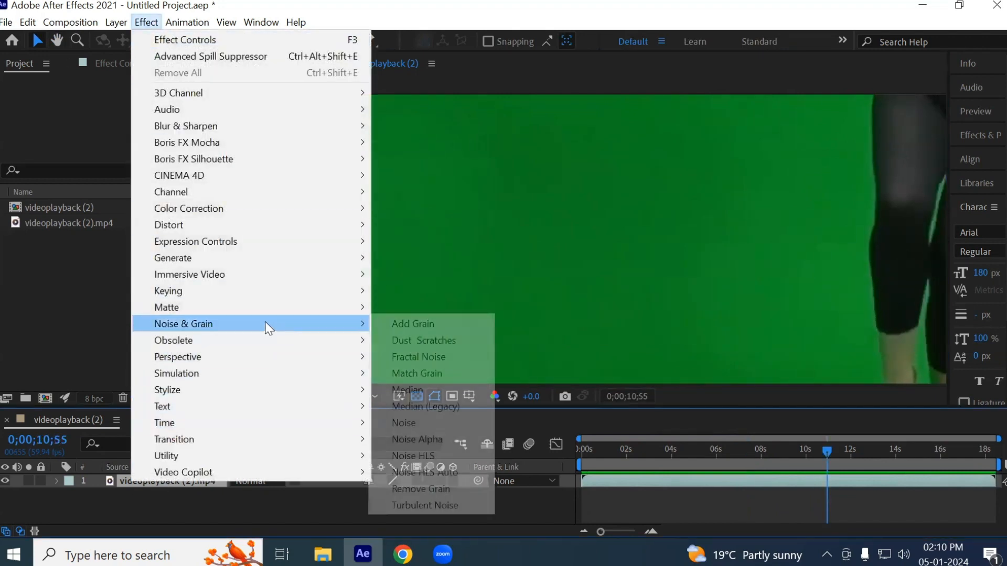
left_click(425, 489)
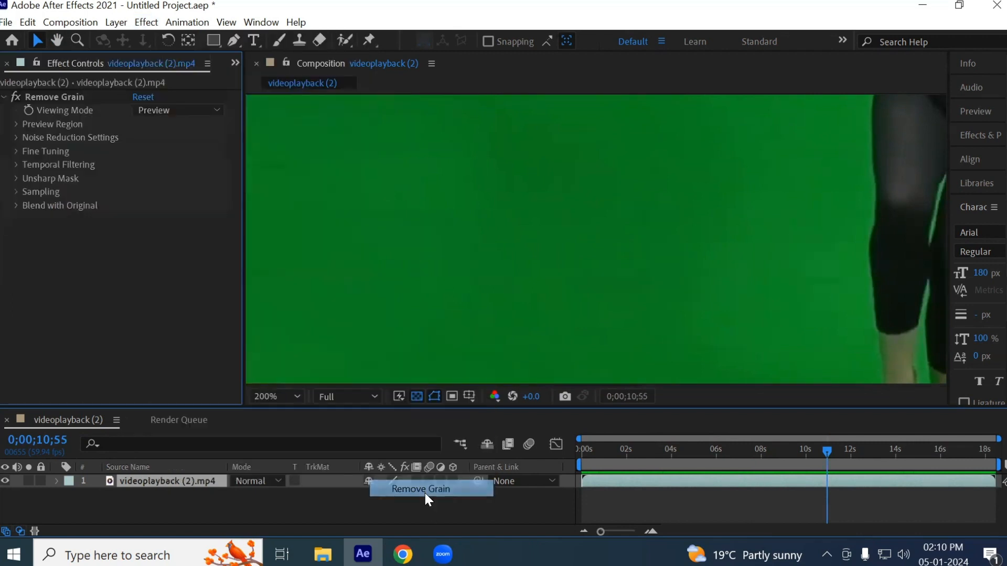
- Undo the accidental layer shift and move the Remove Grain preview region from the dancer onto the plain green backdrop
scroll(636, 239, "down", 1)
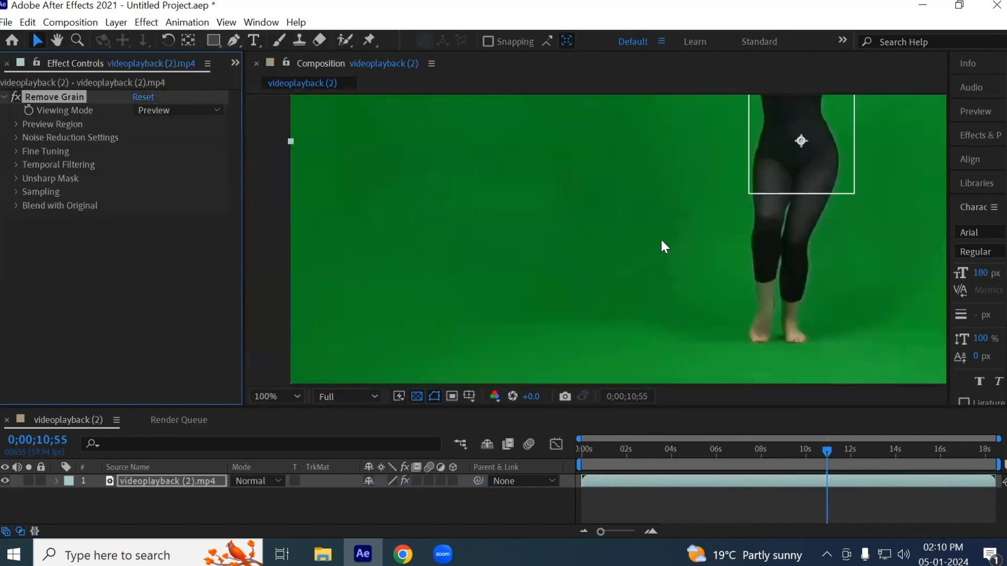
left_click_drag(775, 129, 699, 173)
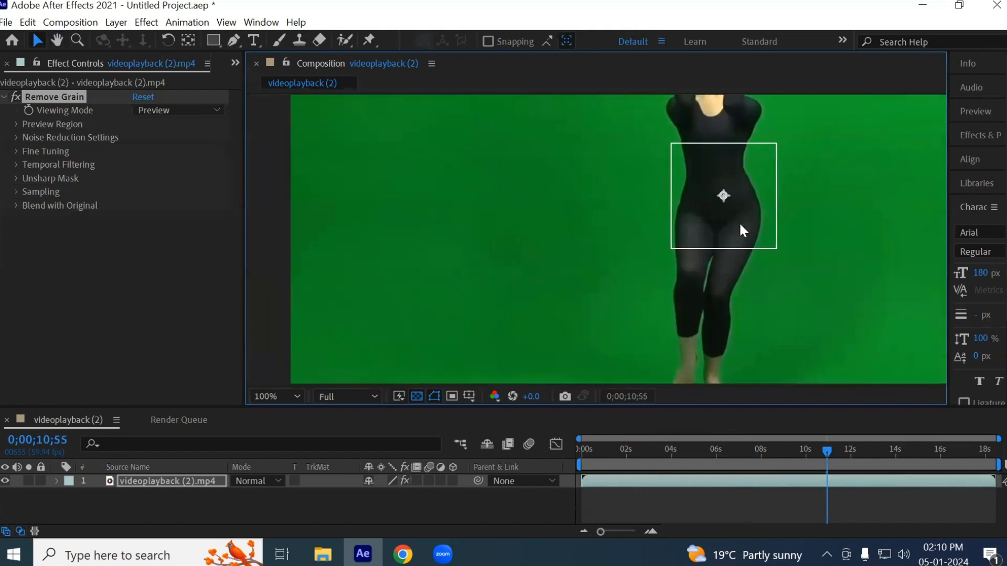
key("ctrl+z")
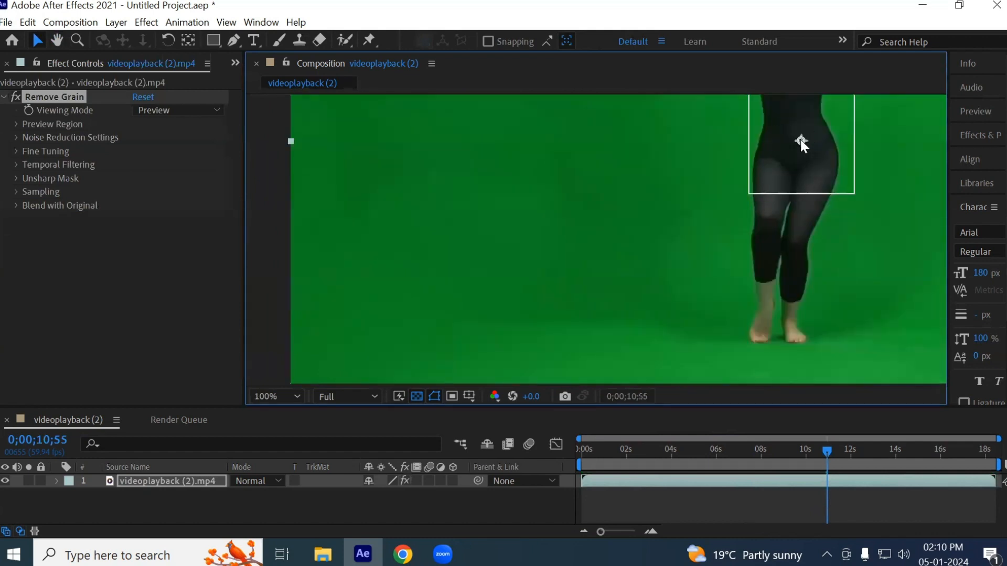
left_click_drag(760, 193, 551, 242)
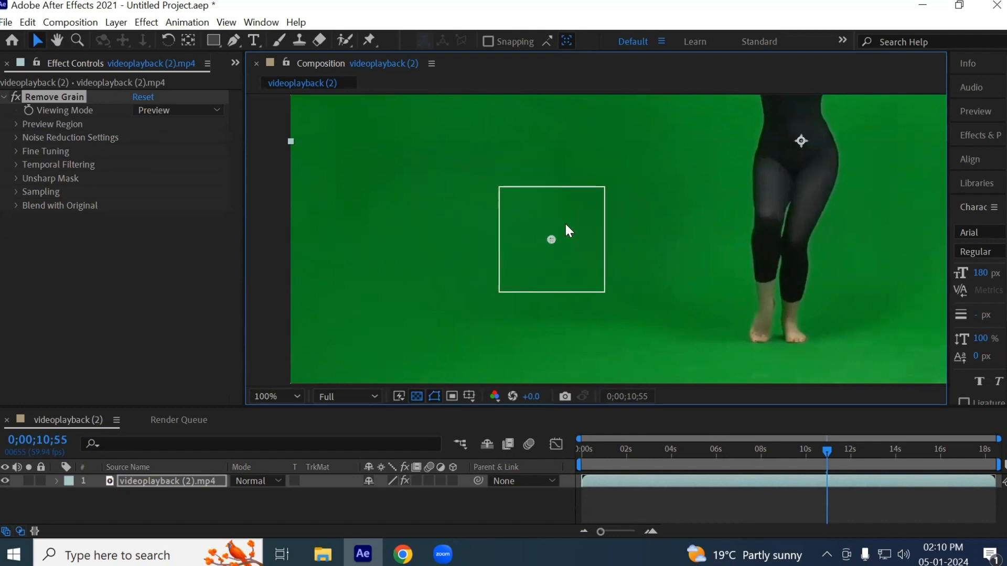
- Compare the backdrop inside the preview region with Remove Grain switched off and on again
scroll(564, 222, "up", 2)
scroll(602, 249, "down", 1)
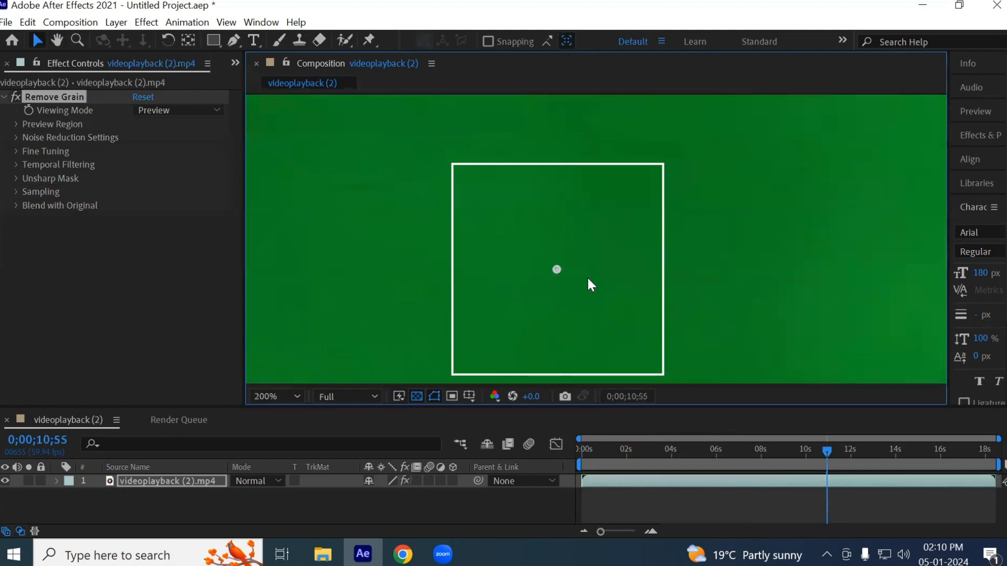
left_click(16, 96)
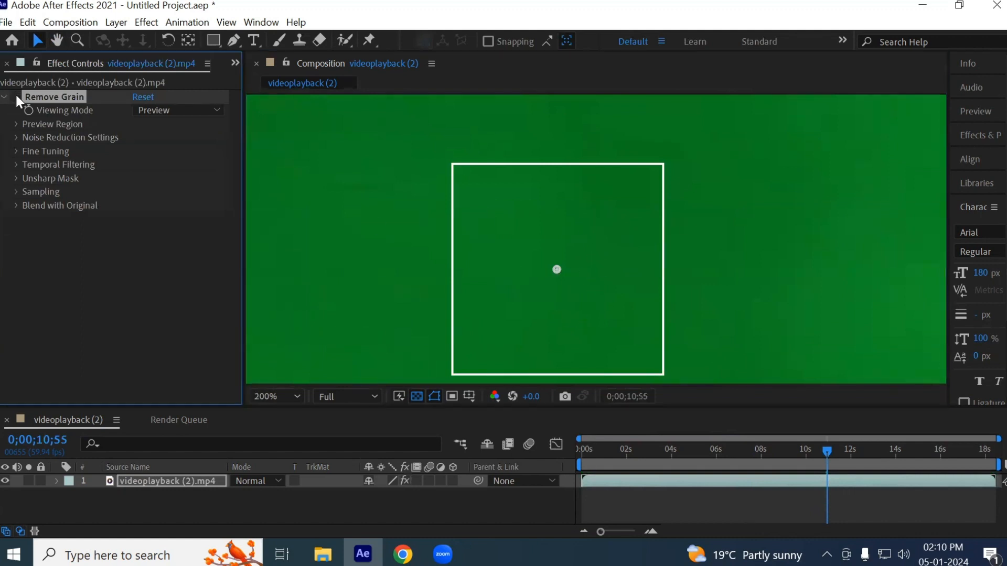
left_click(16, 96)
- Move the Remove Grain preview region onto the green floor just beside the dancer's feet
scroll(581, 298, "down", 3)
scroll(777, 320, "up", 2)
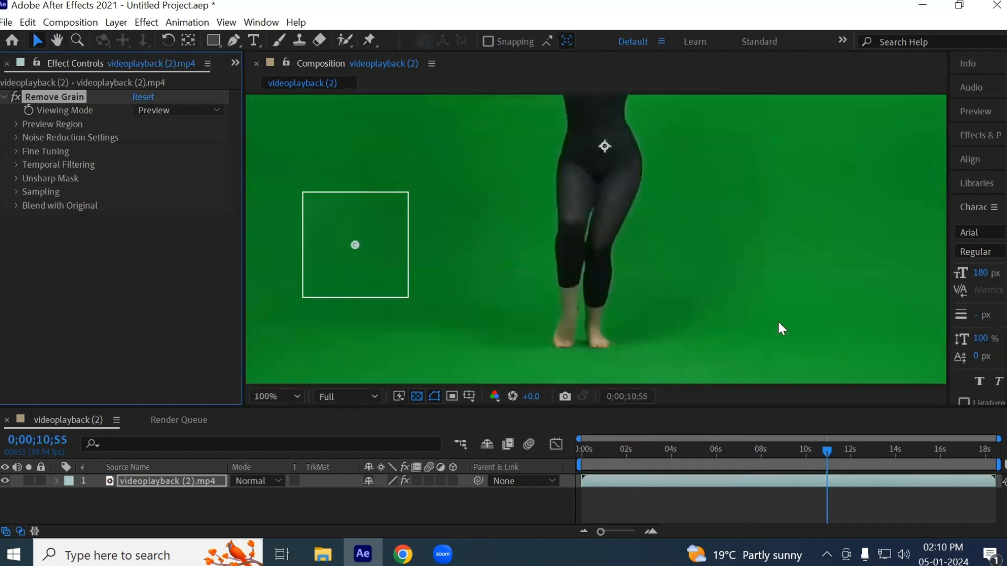
left_click_drag(777, 319, 817, 264)
left_click_drag(390, 182, 738, 285)
scroll(772, 304, "up", 2)
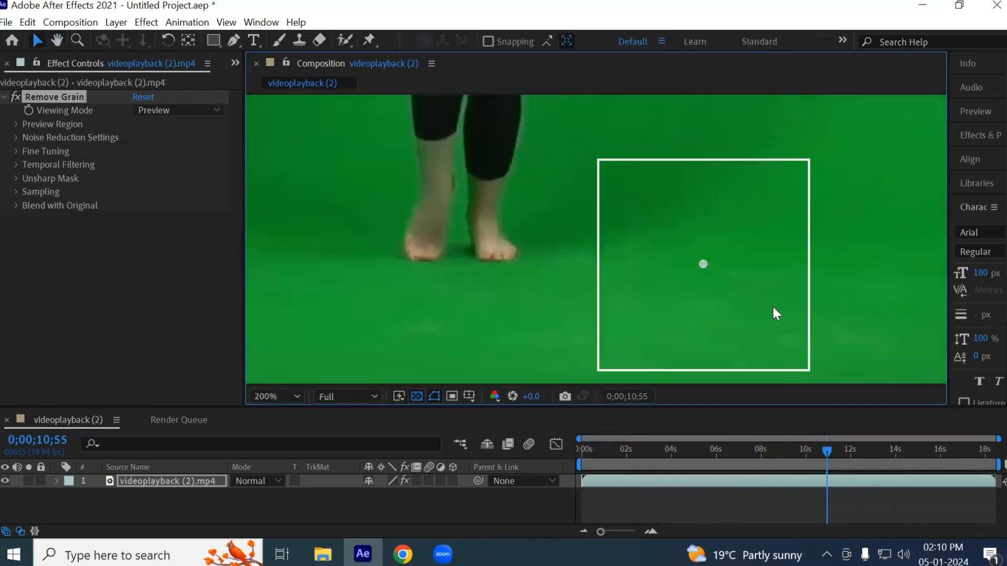
left_click_drag(722, 264, 659, 278)
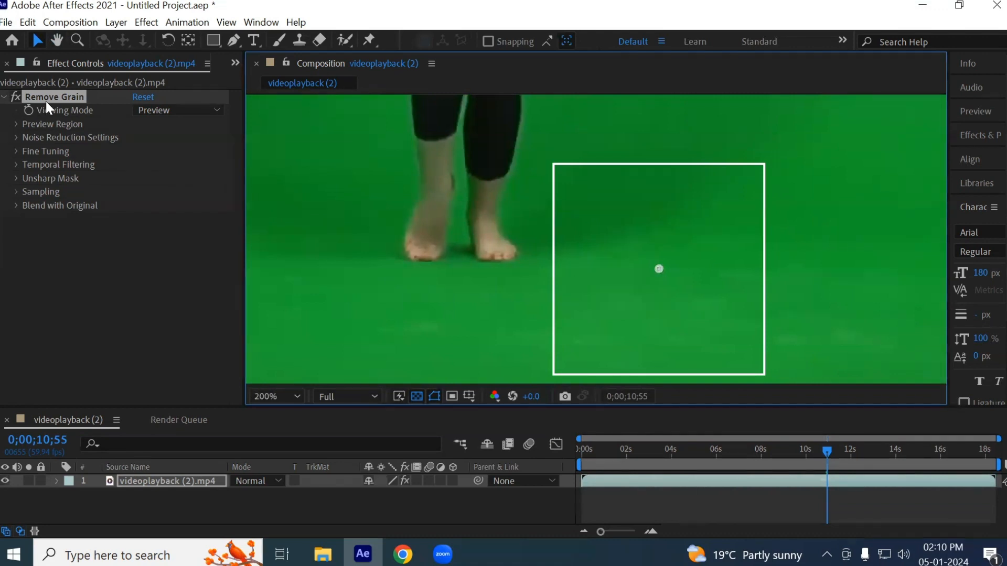
- Set Remove Grain's Noise Reduction to 2 in the Noise Reduction Settings
left_click(16, 137)
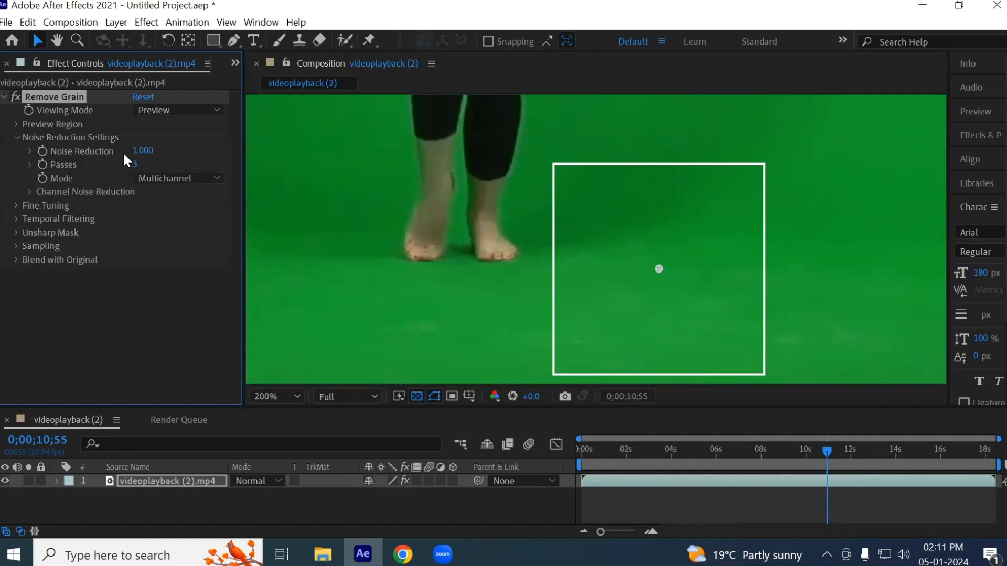
left_click(142, 152)
type("2")
key("Return")
- Move the preview region over the dancer's feet and inspect the denoised lower legs
left_click_drag(670, 256, 451, 190)
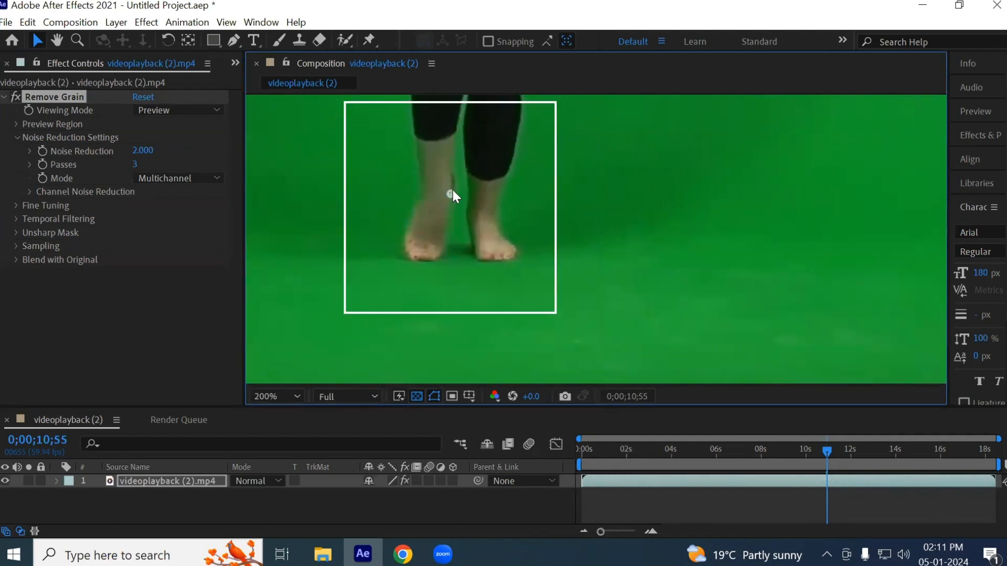
key("space")
left_click_drag(520, 166, 521, 317)
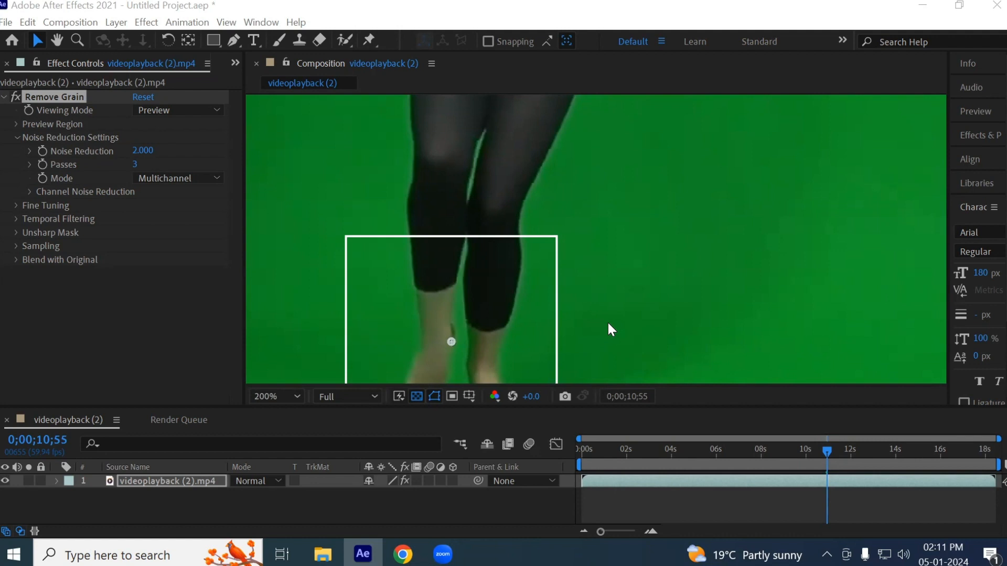
- Undo the accidental layer shift and move the preview region over the dancer's head and shoulders to inspect it closely
scroll(553, 234, "down", 4)
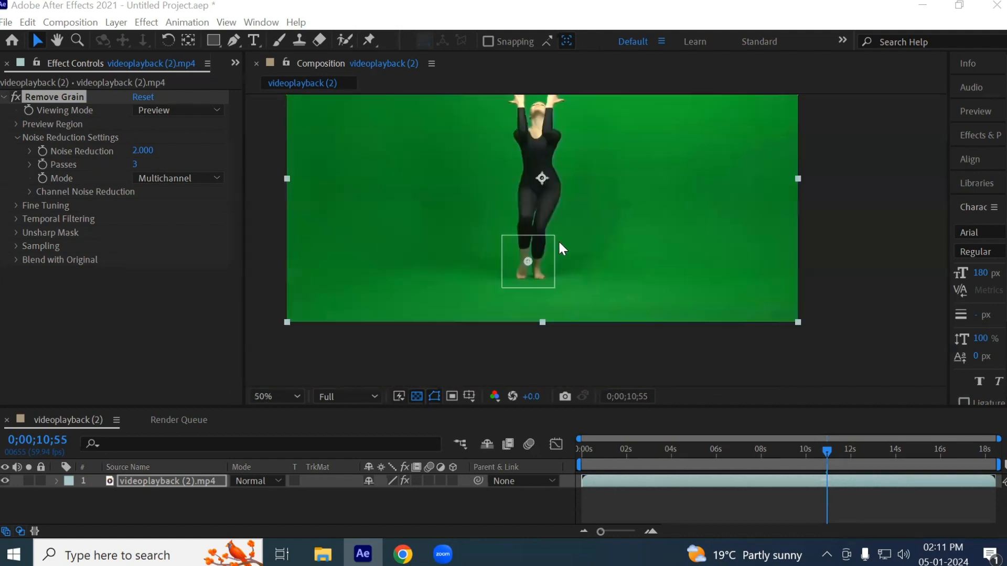
left_click_drag(637, 171, 643, 213)
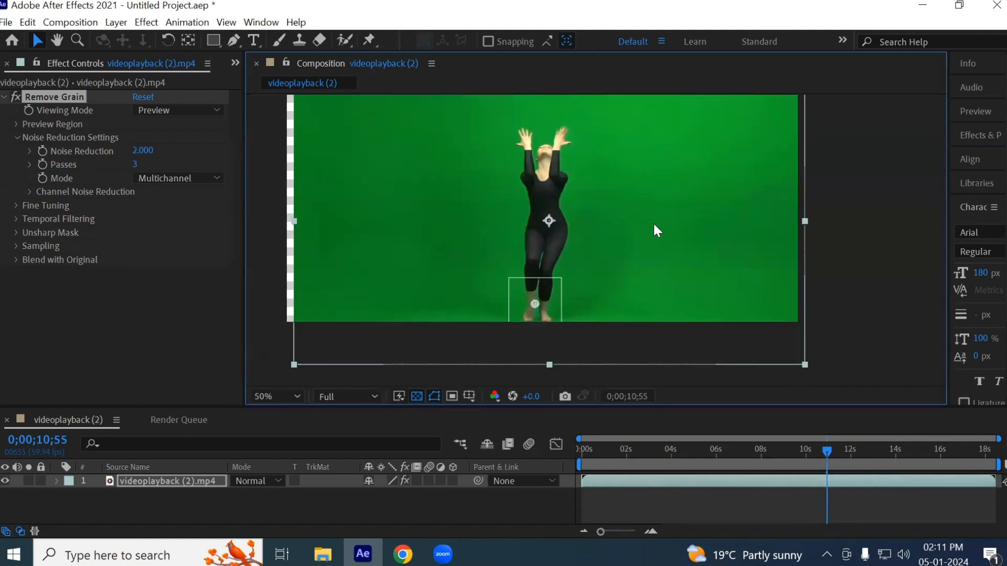
key("ctrl+z")
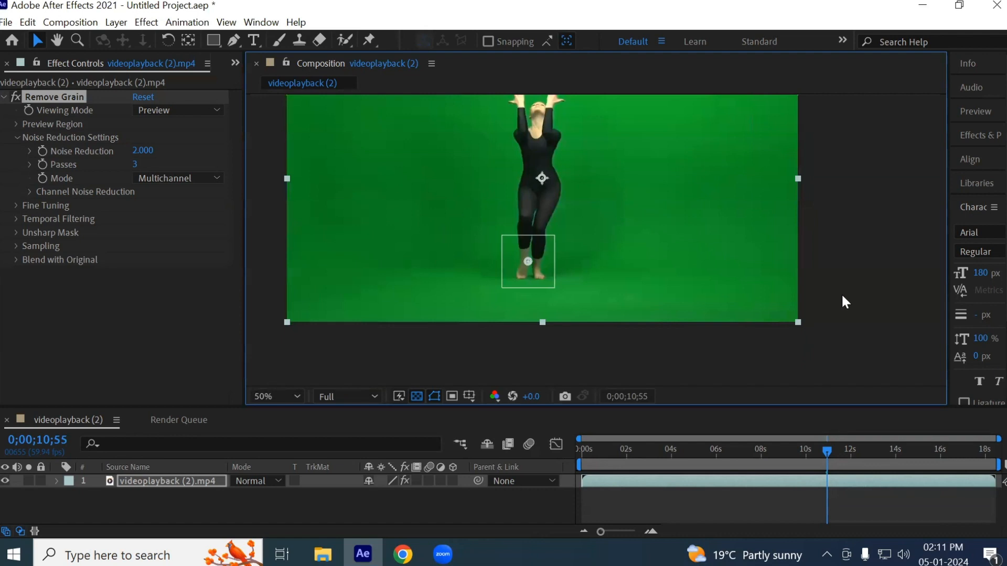
left_click_drag(530, 261, 541, 121)
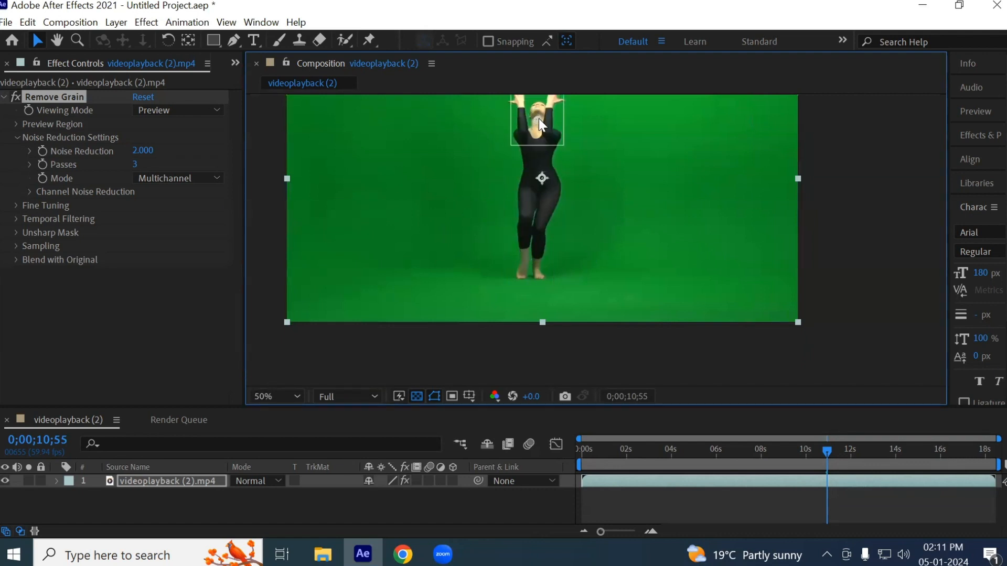
scroll(536, 115, "up", 5)
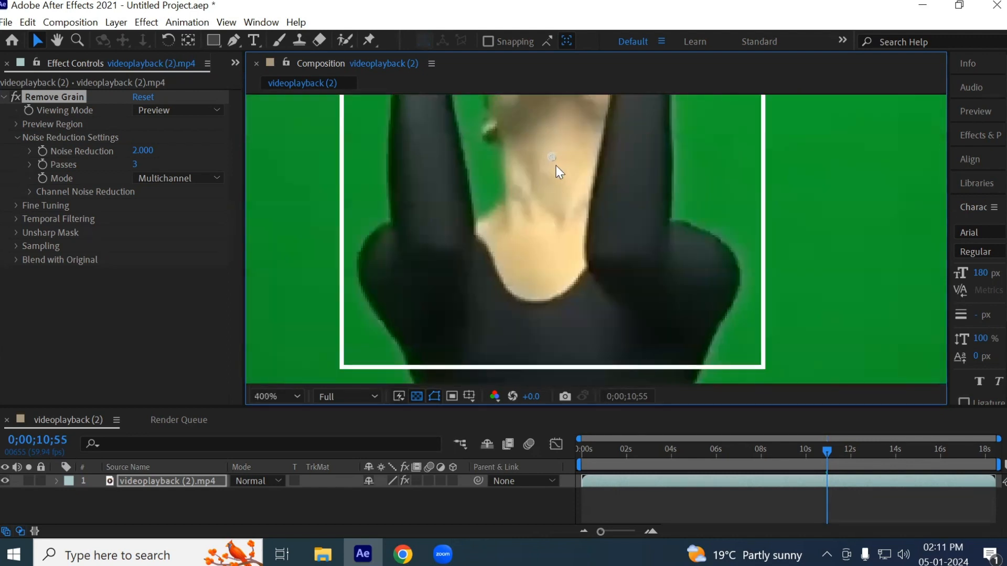
- Shift the preview region down over the dancer's neck and set Remove Grain's Viewing Mode to Final Output
mouse_move(555, 166)
left_mouse_down()
mouse_move(670, 184)
mouse_move(841, 183)
mouse_move(555, 179)
left_mouse_up()
left_click_drag(636, 196, 548, 203)
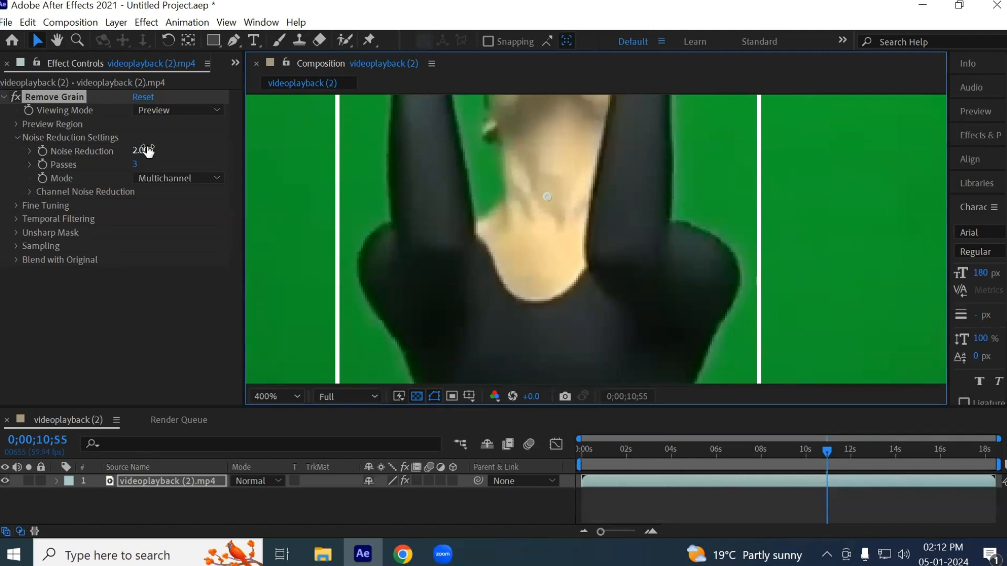
left_click(162, 110)
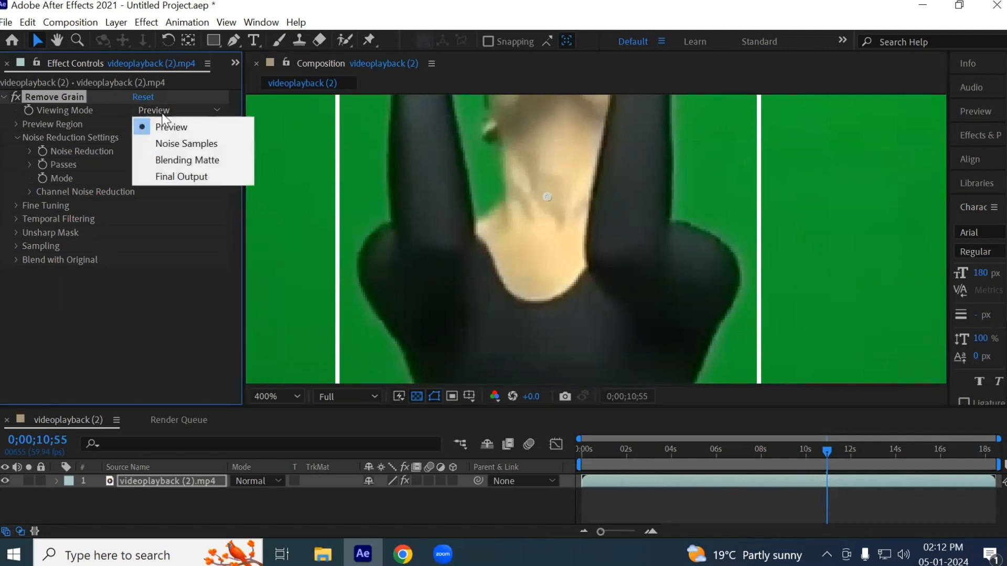
left_click(166, 180)
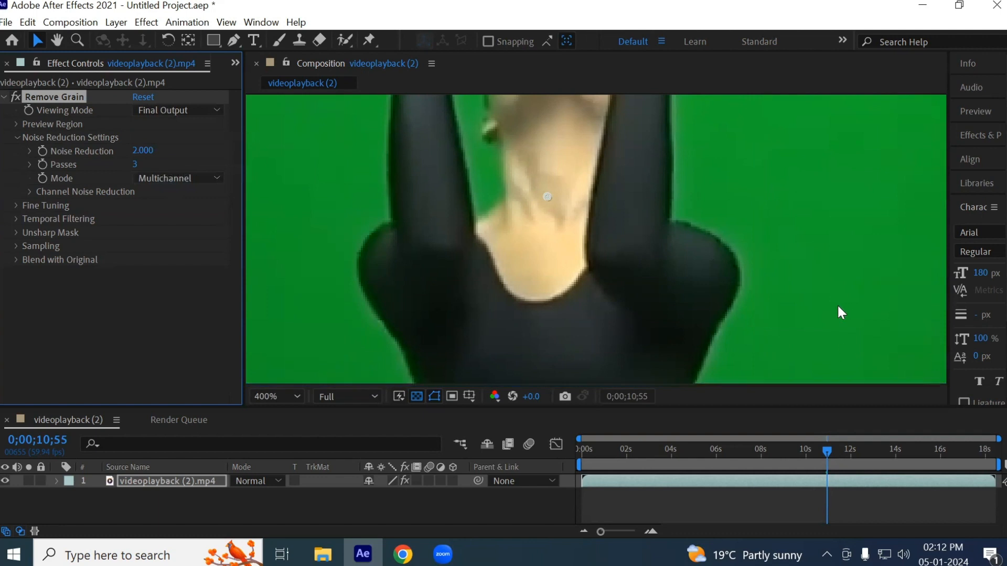
scroll(805, 295, "down", 4)
scroll(806, 295, "down", 2)
left_click_drag(827, 290, 635, 235)
key("v")
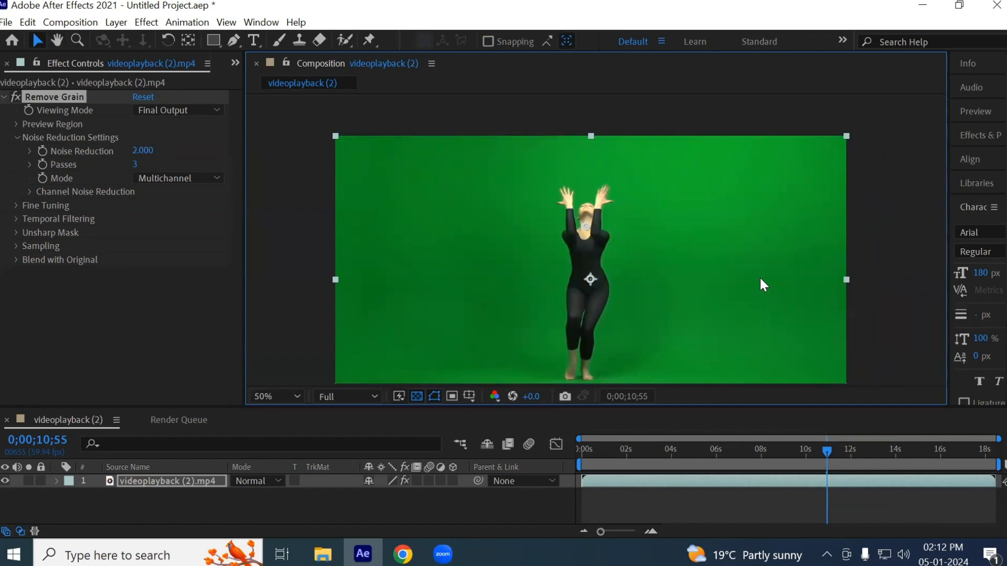
- Apply the Color Difference Key effect to the dancer clip and sample its Key Color from the green background
left_click(4, 97)
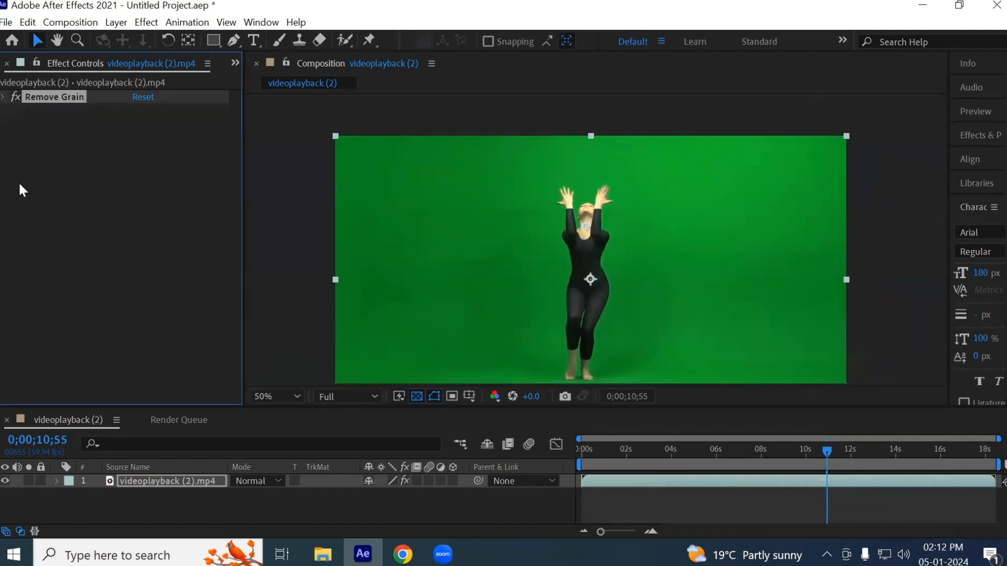
left_click(92, 257)
left_click(157, 481)
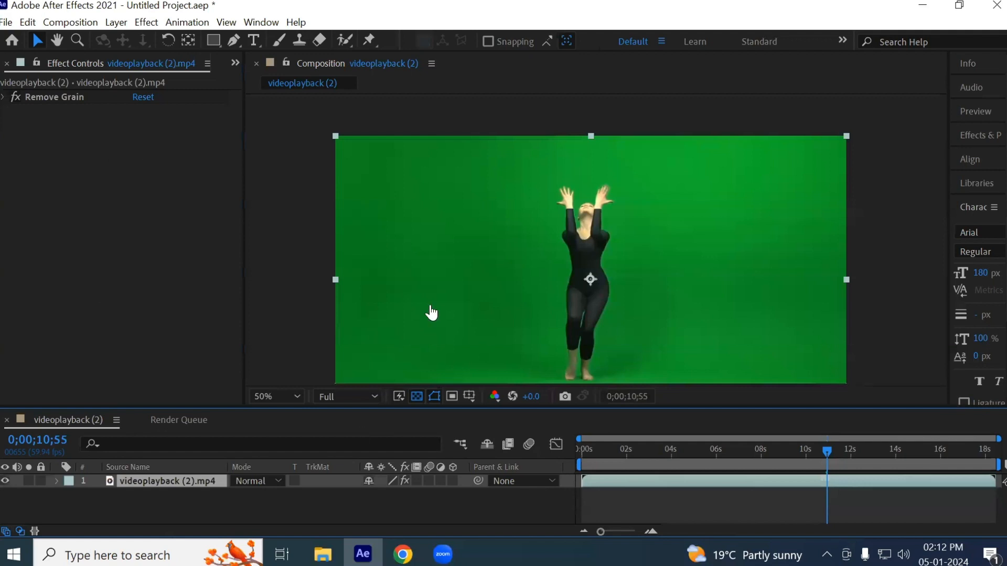
left_click(146, 23)
mouse_move(305, 292)
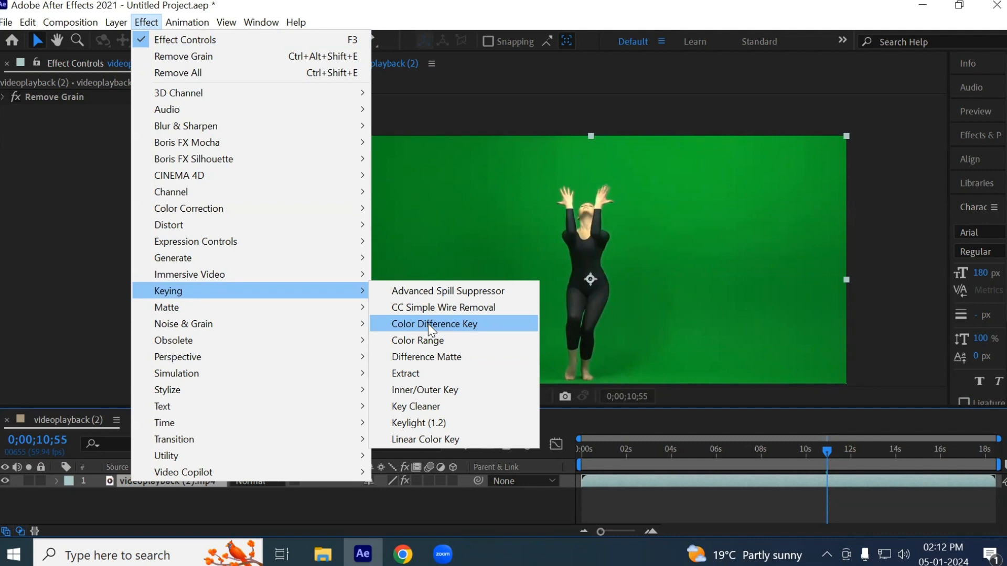
left_click(430, 329)
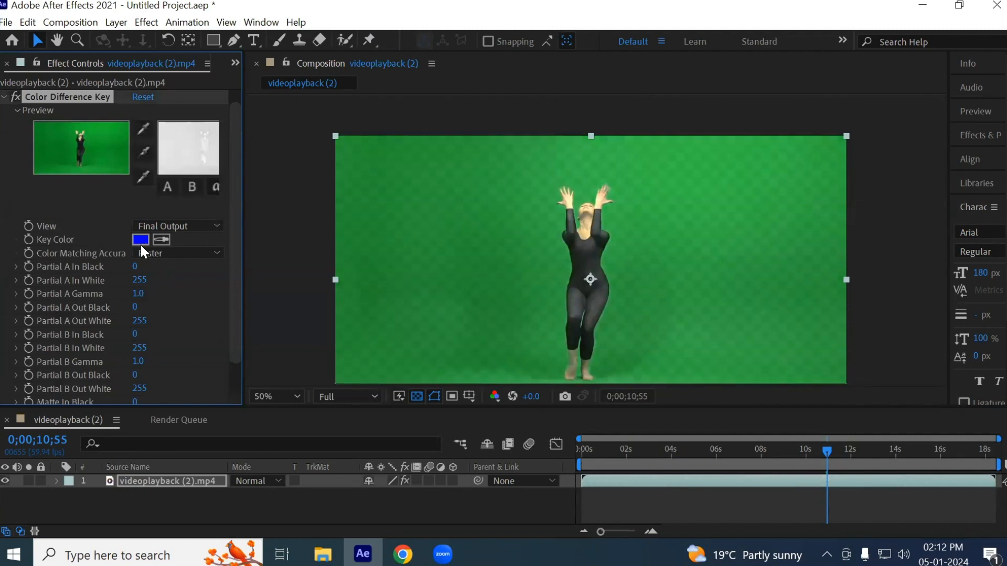
left_click(164, 239)
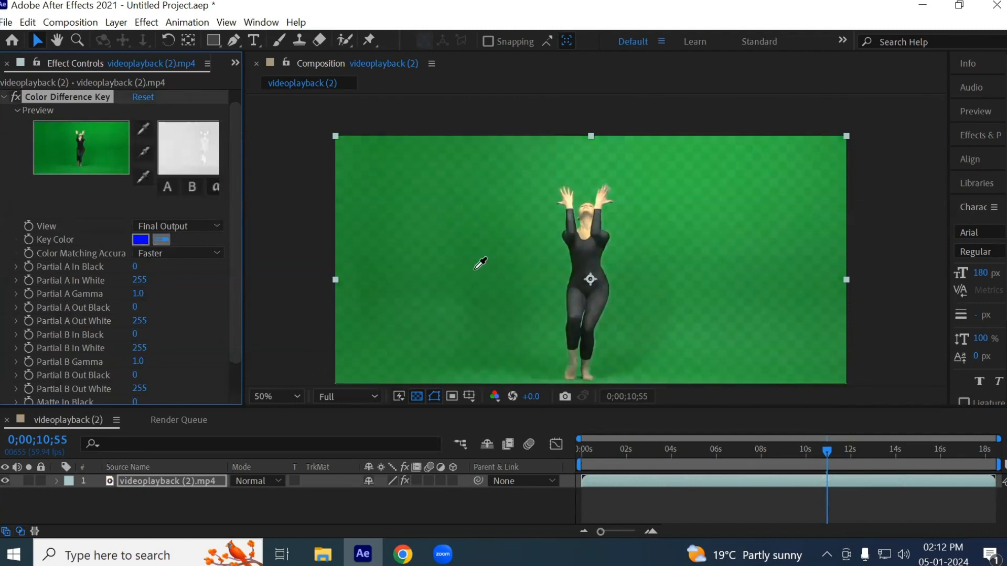
left_click(521, 350)
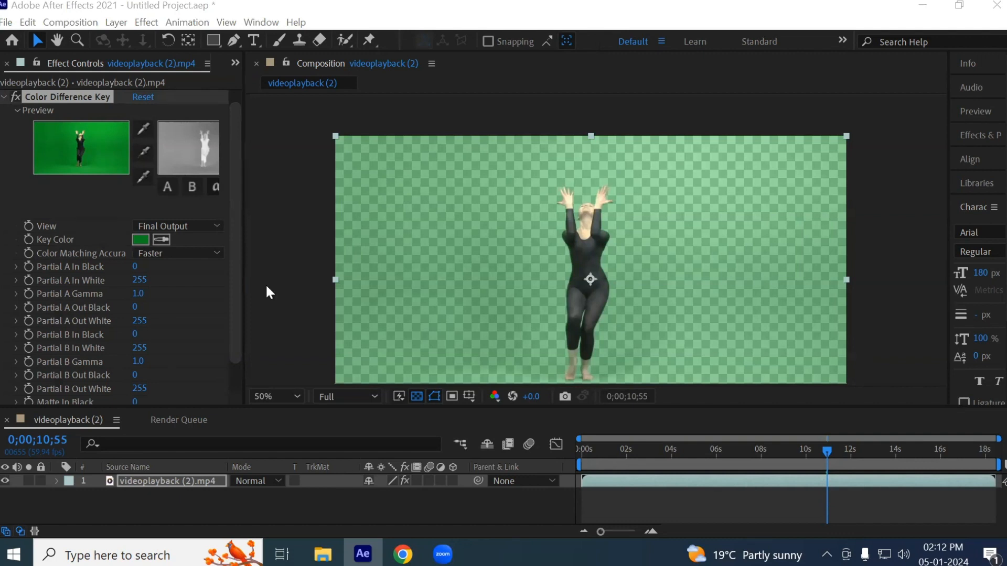
- Display the composition's alpha channel and examine the matte around the dancer's hands and head
left_click(494, 395)
left_click(536, 283)
scroll(603, 244, "up", 4)
key("h")
left_click_drag(757, 294, 746, 112)
left_click_drag(554, 278, 637, 111)
left_click_drag(466, 195, 455, 451)
left_click_drag(478, 224, 424, 191)
key("v")
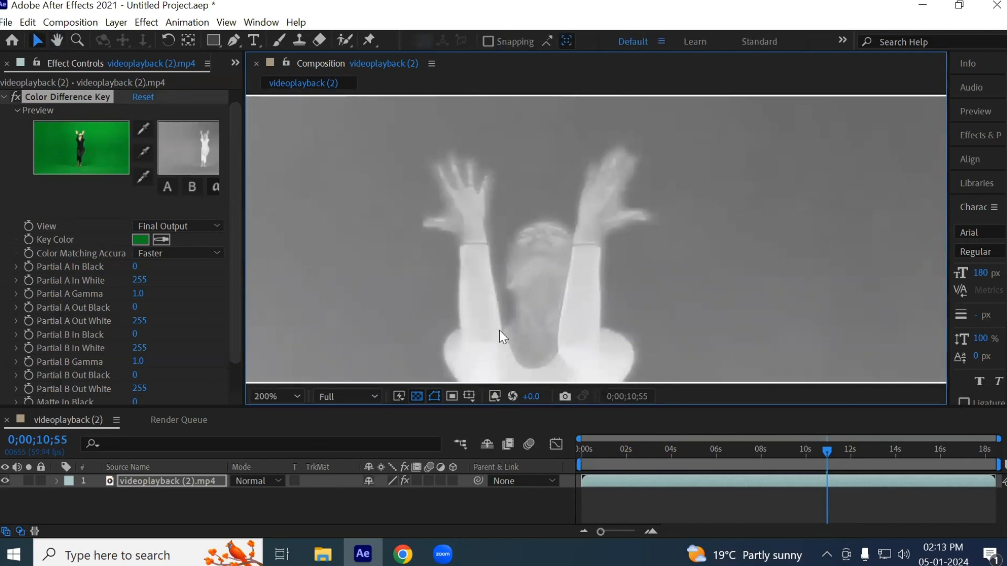
- Examine the alpha matte down the dancer's hips, legs and feet and back up to the head
key("h")
left_click_drag(514, 340, 517, 126)
left_click_drag(560, 296, 694, 180)
key("v")
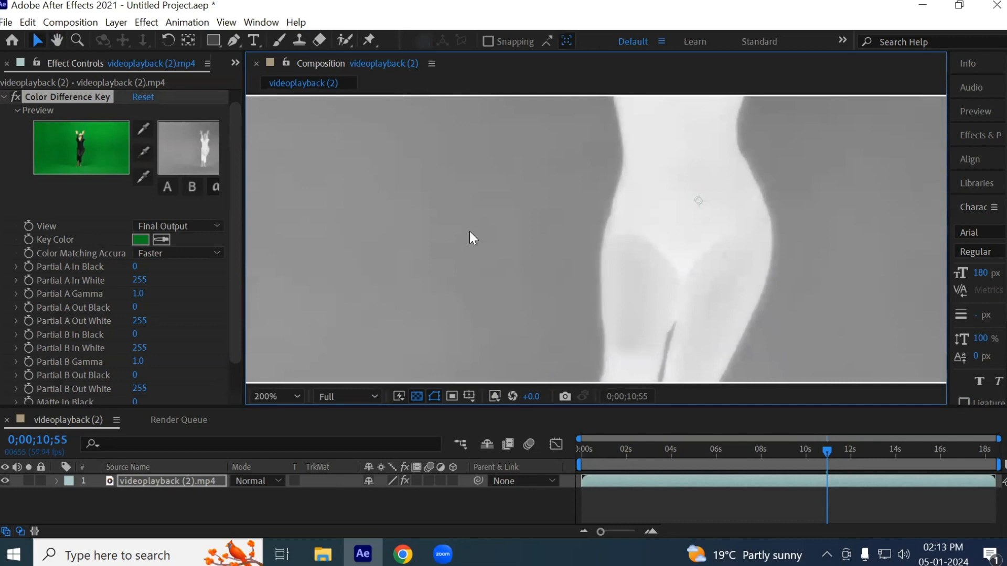
key("h")
left_click_drag(635, 351, 572, 129)
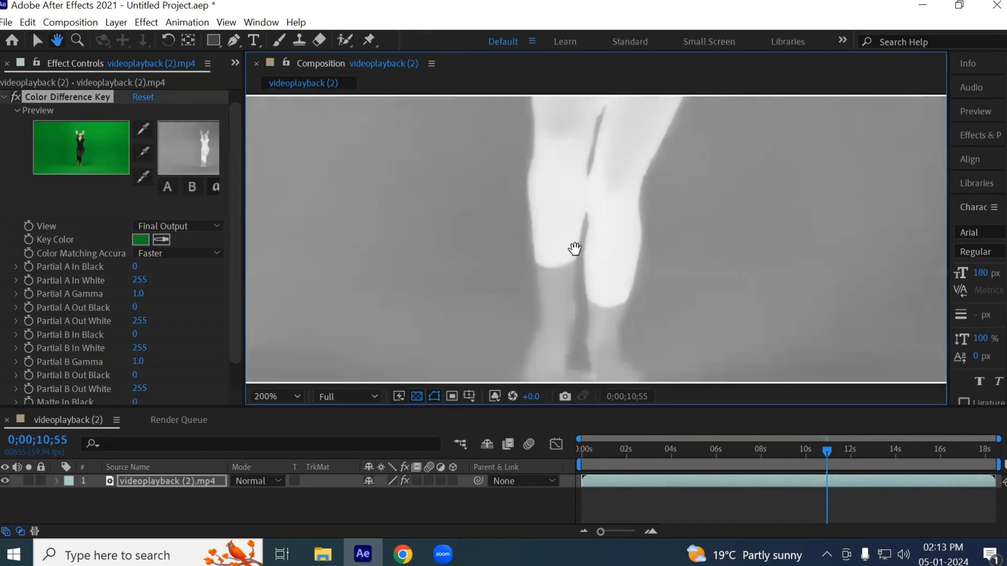
left_click_drag(587, 255, 409, 129)
key("v")
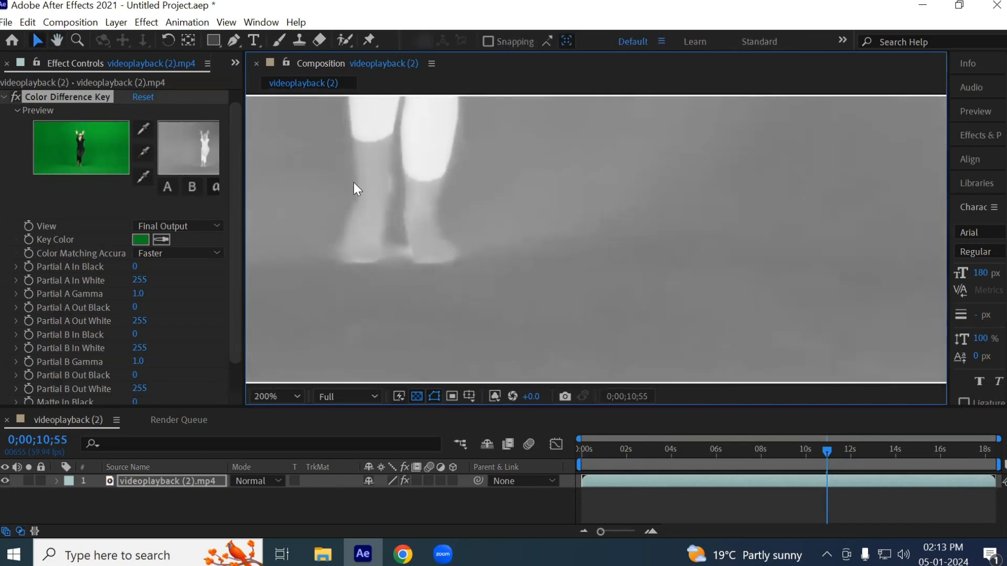
key("h")
left_click_drag(439, 160, 436, 360)
left_click_drag(420, 178, 447, 363)
left_click_drag(446, 142, 452, 203)
key("v")
- Sample the gray areas of the dancer's face with the white eyedropper to fill the figure's matte with white
left_click(145, 177)
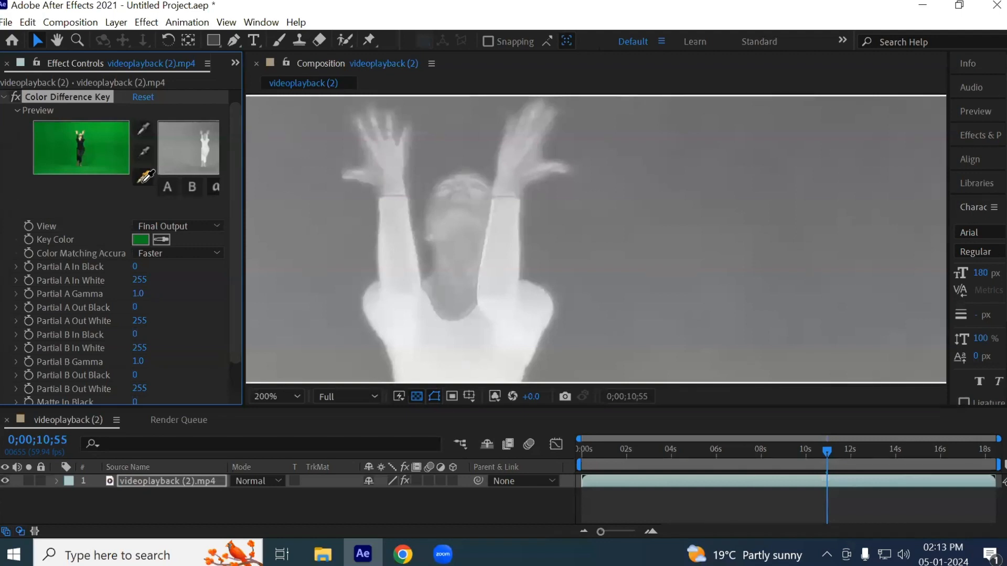
left_click(476, 203)
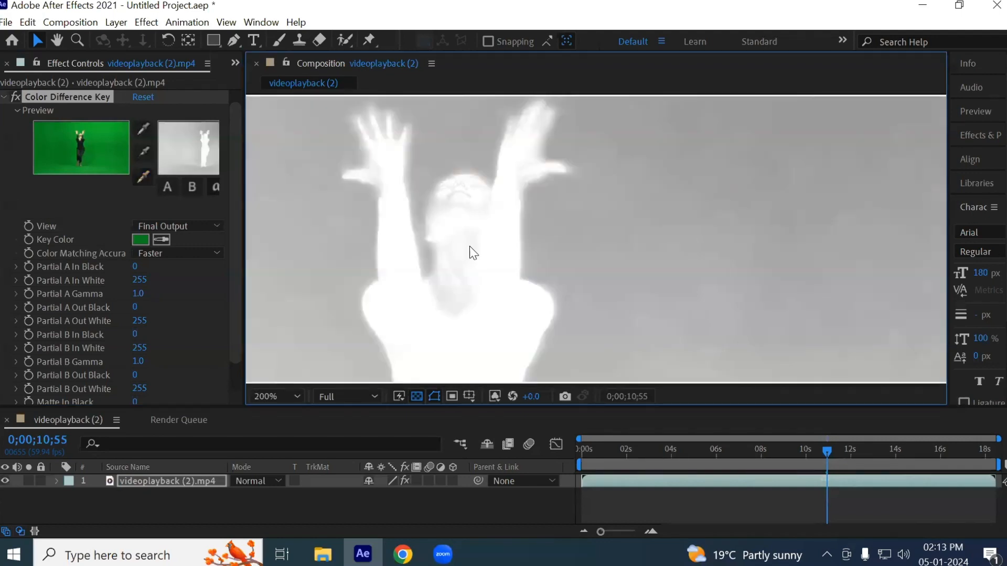
left_click(143, 177)
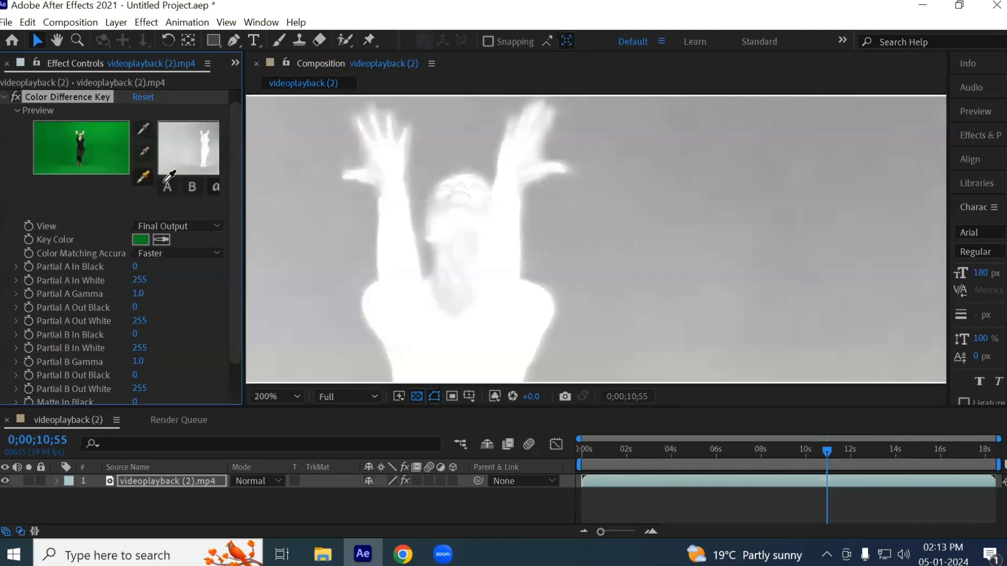
left_click(441, 204)
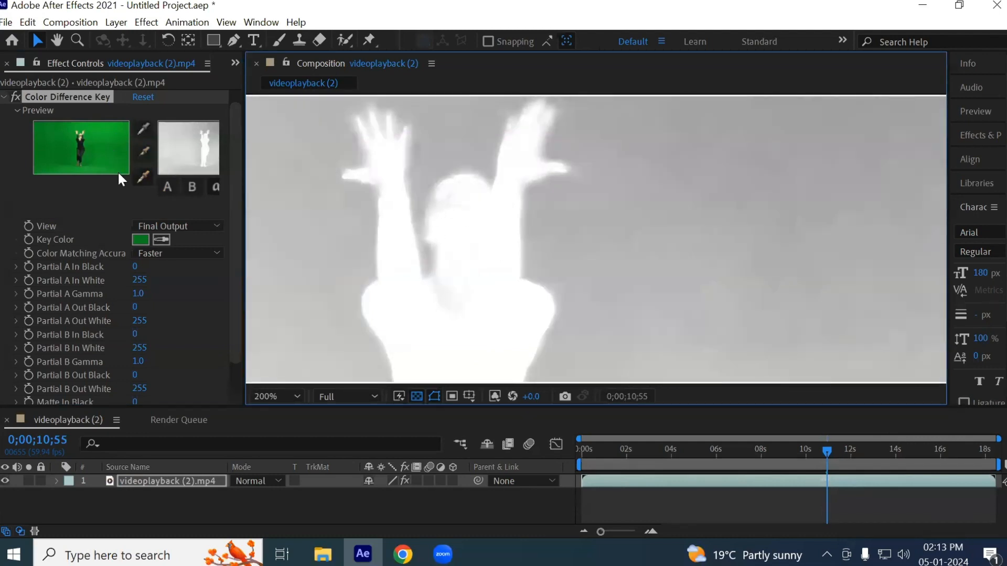
left_click(140, 179)
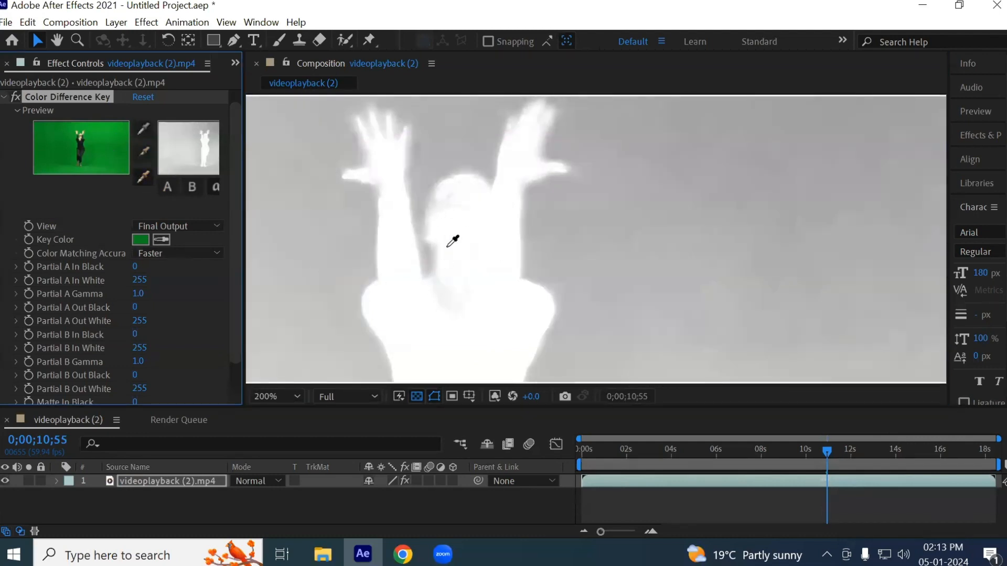
left_click(438, 197)
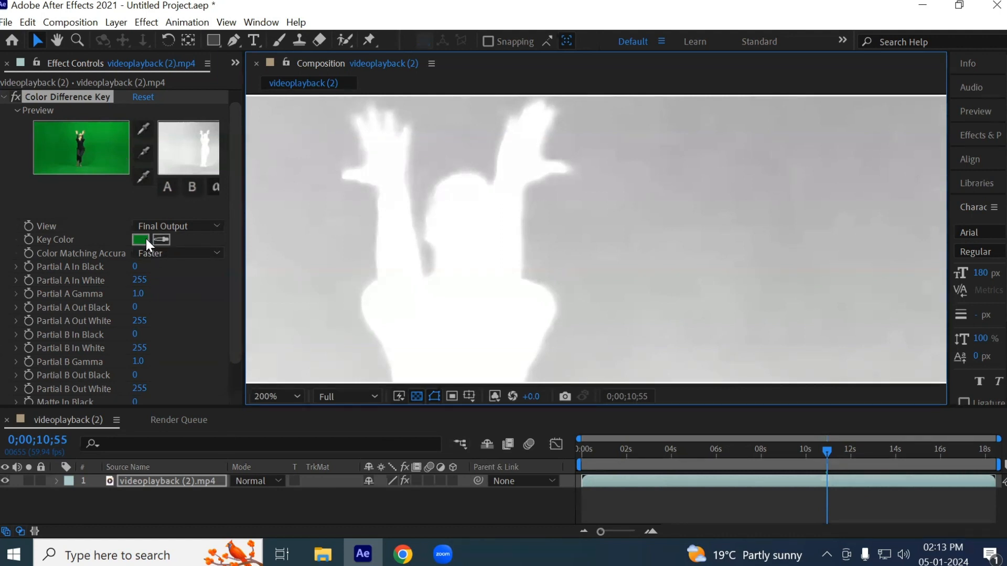
- Sample gray background areas on both sides of the dancer with the black eyedropper, raising Matte In Black to 140
left_click(143, 153)
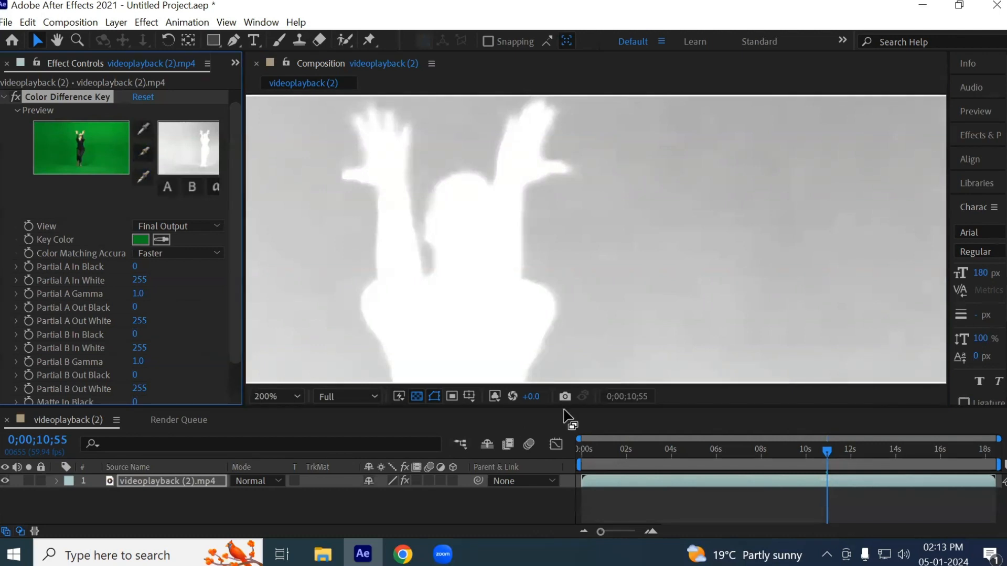
left_click(688, 230)
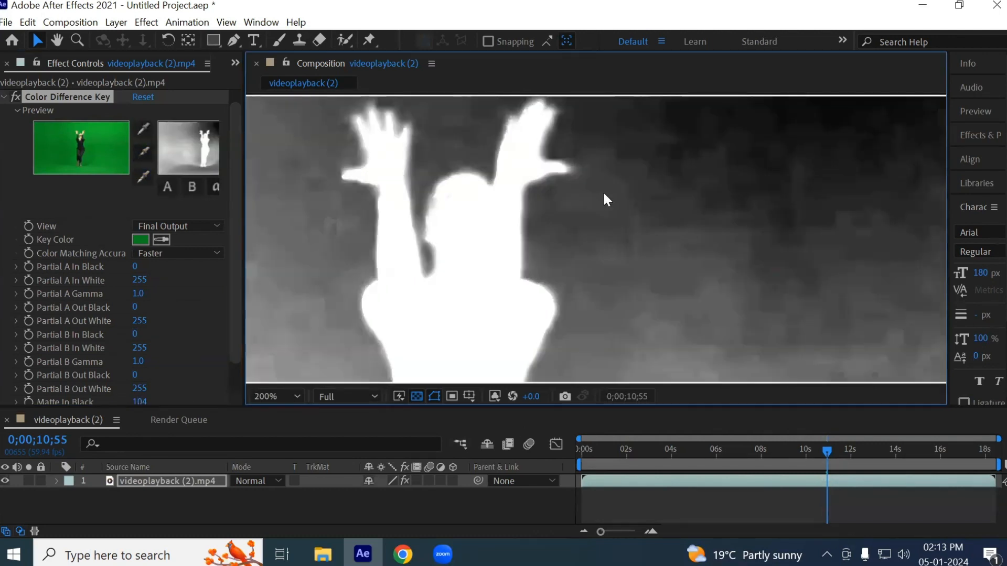
left_click(292, 343)
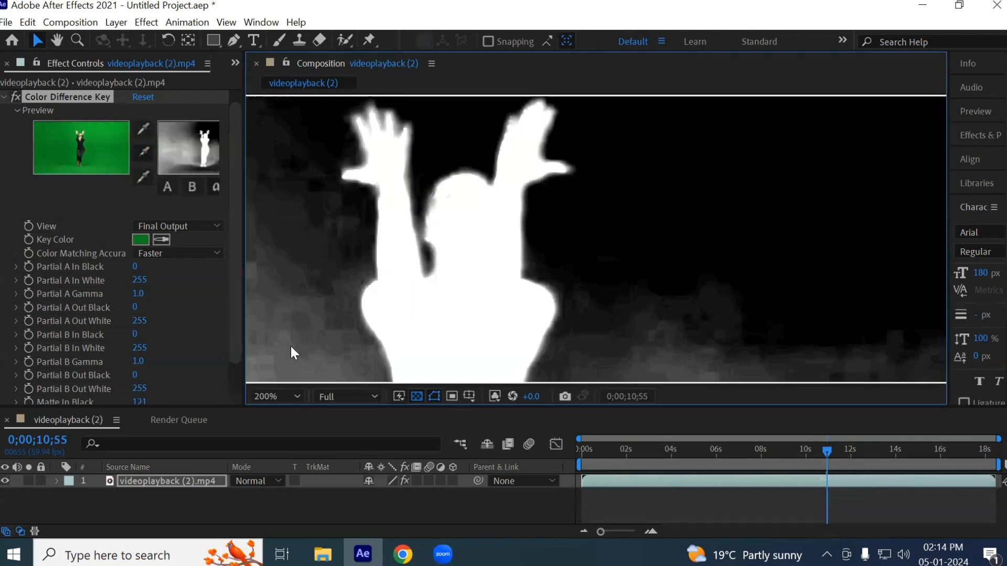
scroll(309, 270, "down", 4)
left_click_drag(549, 335, 616, 225)
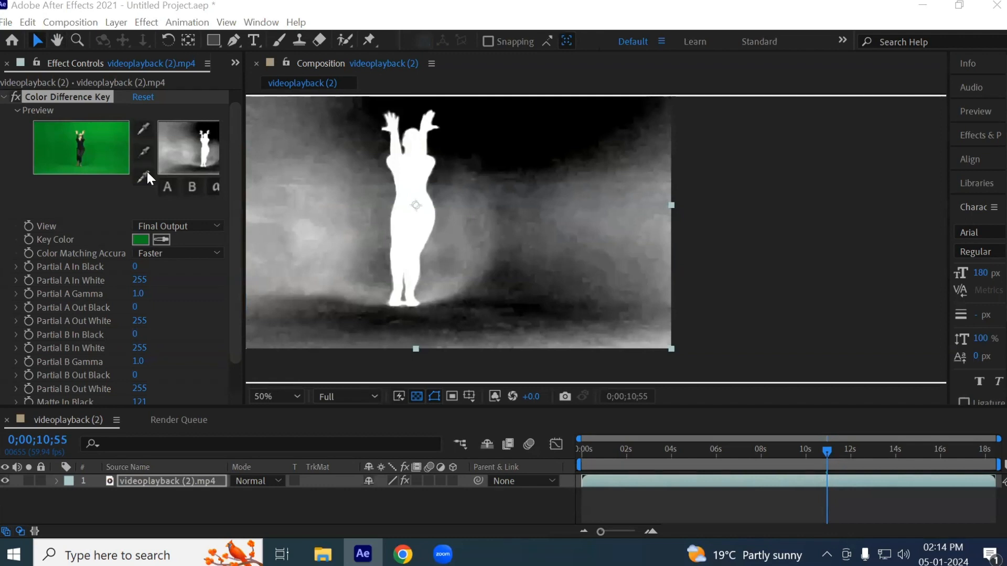
left_click(143, 154)
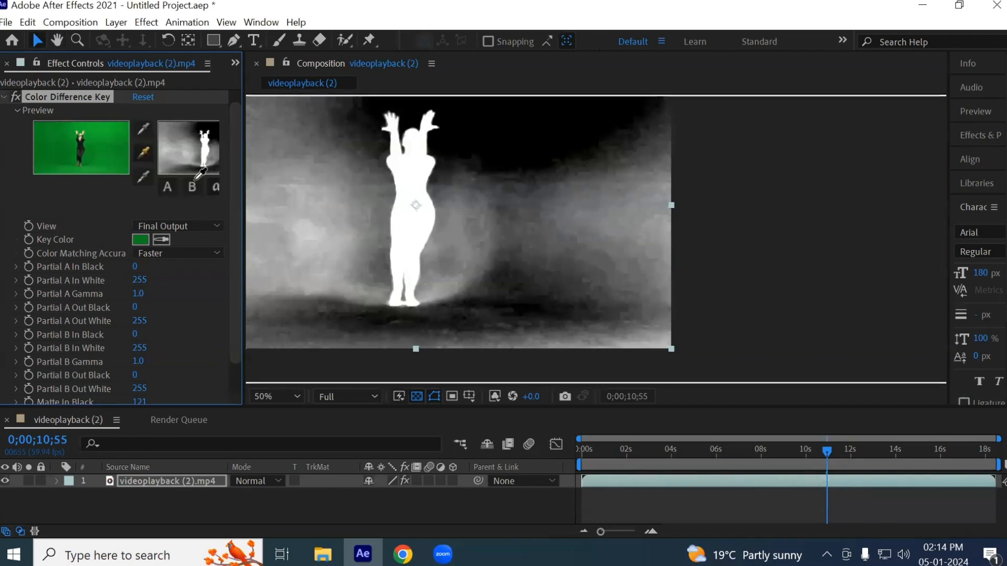
left_click(320, 239)
- Sample the remaining gray patch beside the dancer's legs repeatedly with the black eyedropper, bringing Matte In Black to 143
scroll(321, 244, "up", 2)
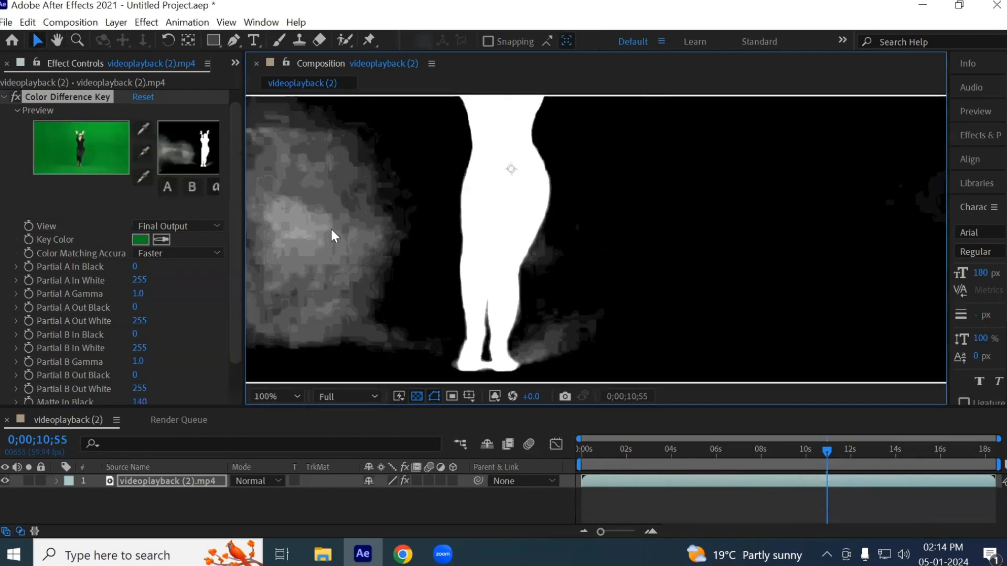
left_click(143, 153)
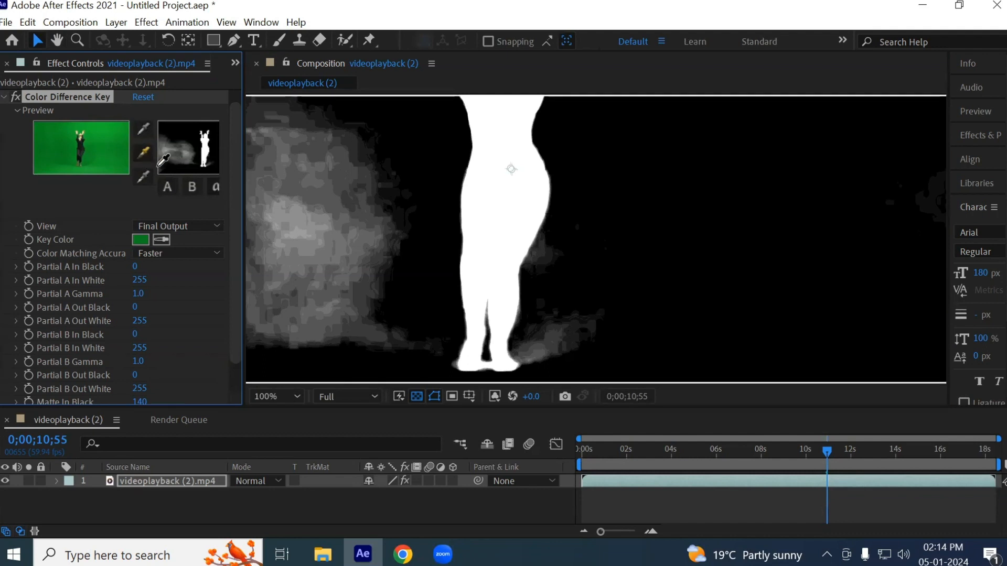
left_click(306, 231)
left_click(143, 153)
left_click(306, 216)
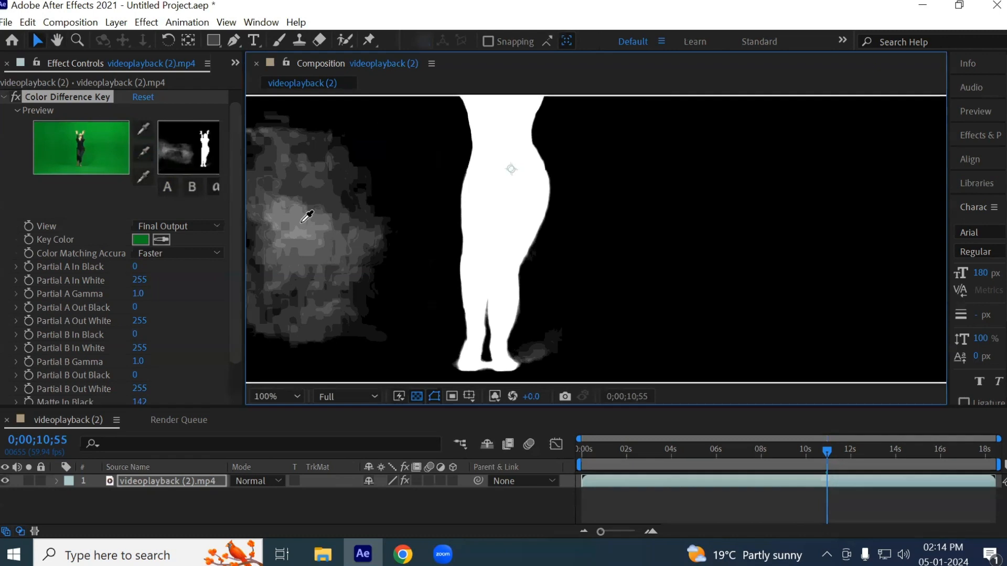
left_click(143, 152)
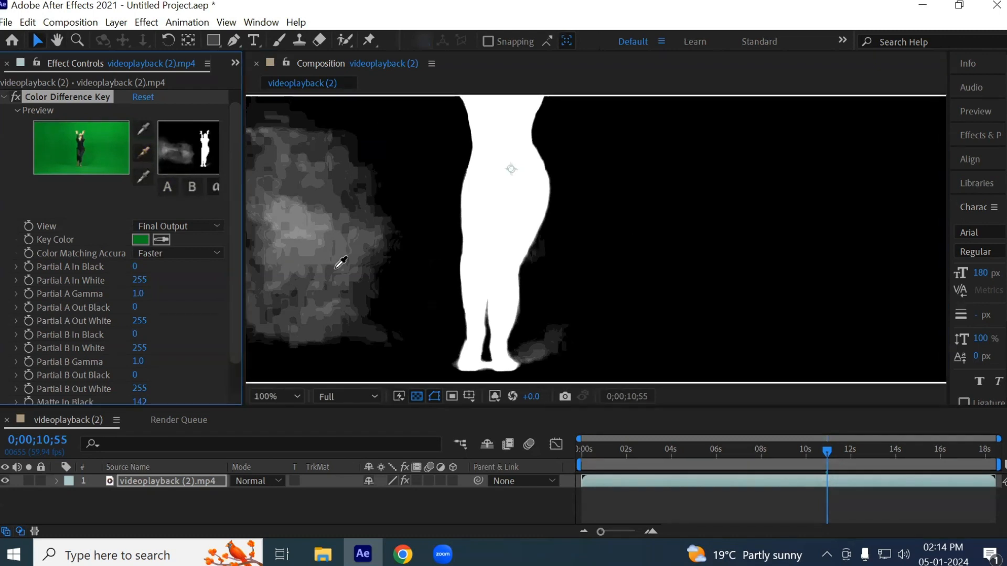
left_click(368, 237)
left_click(142, 152)
left_click(295, 231)
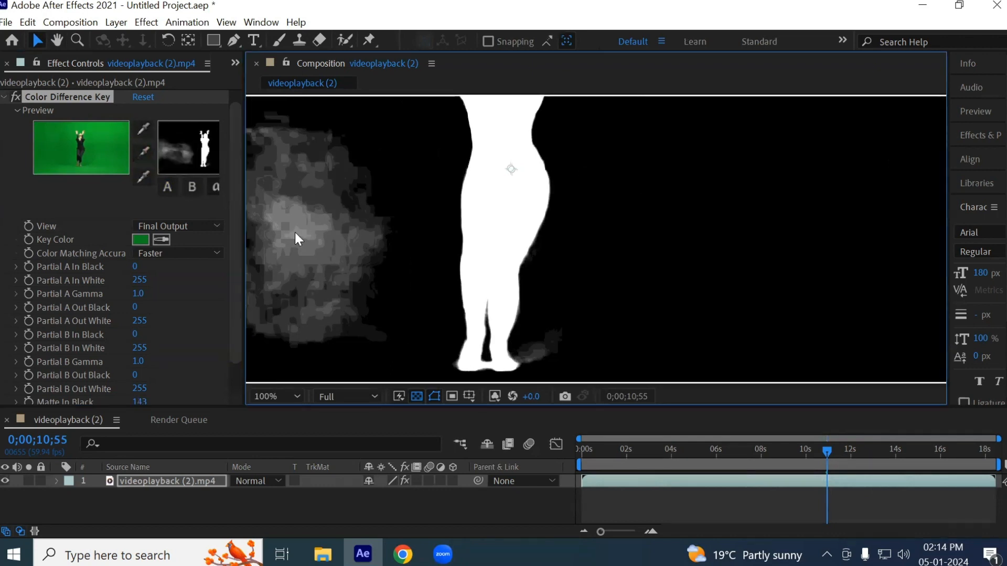
- Examine the matte up close around the dancer's hands and head and in the leftover gray background patch
key("space")
left_click_drag(422, 161, 347, 86)
left_click_drag(697, 220, 683, 380)
left_click_drag(645, 218, 689, 264)
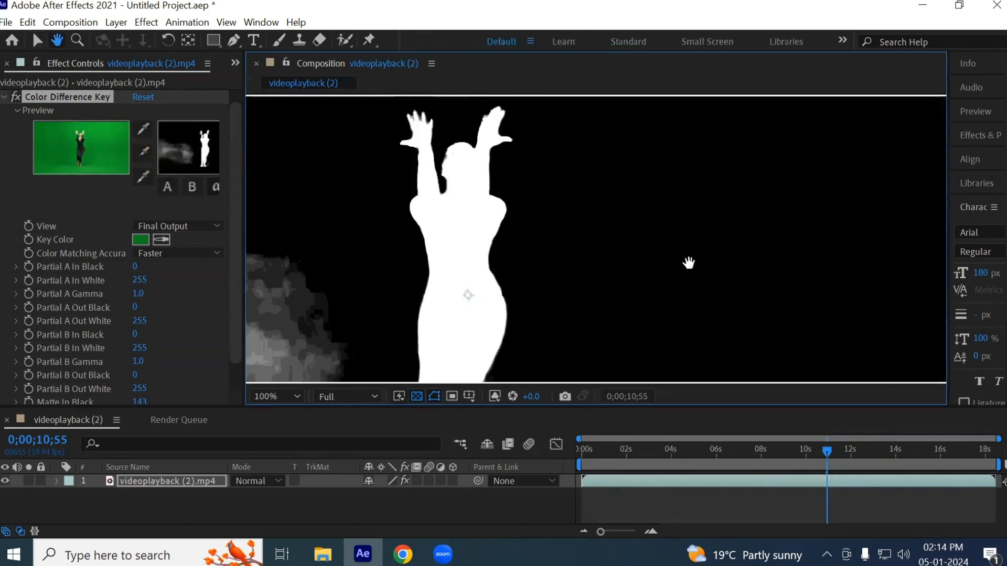
scroll(325, 226, "up", 4)
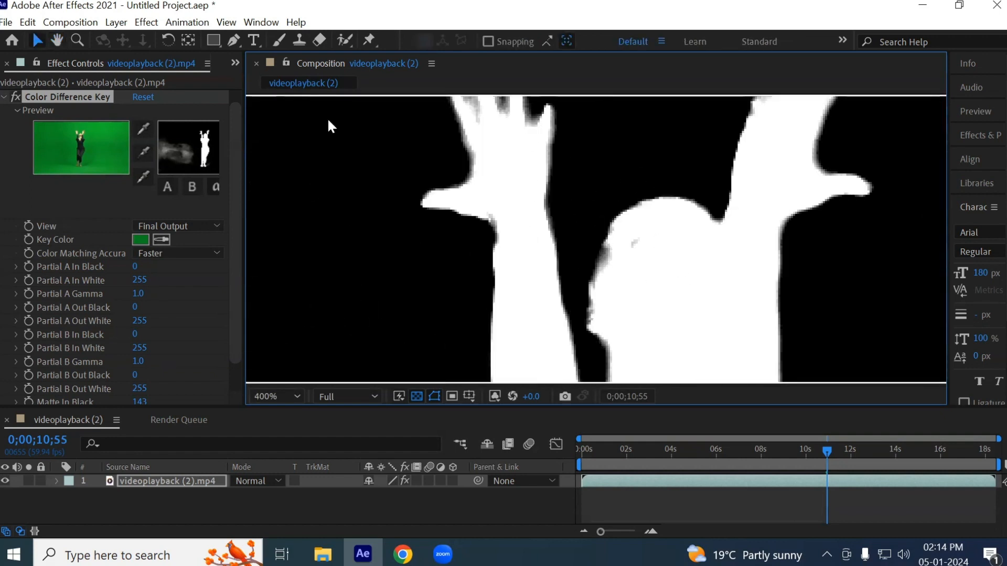
left_click(140, 156)
key("space")
left_click_drag(348, 282, 476, 83)
left_click_drag(529, 325, 519, 79)
left_click_drag(475, 277, 816, 194)
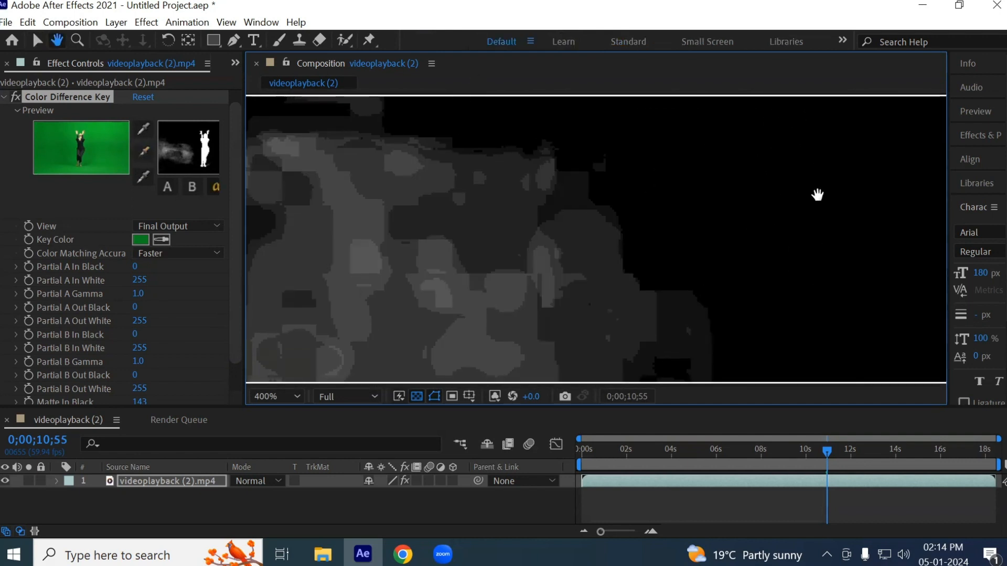
left_click_drag(625, 209, 246, 262)
left_click_drag(642, 236, 433, 478)
left_click_drag(427, 271, 345, 360)
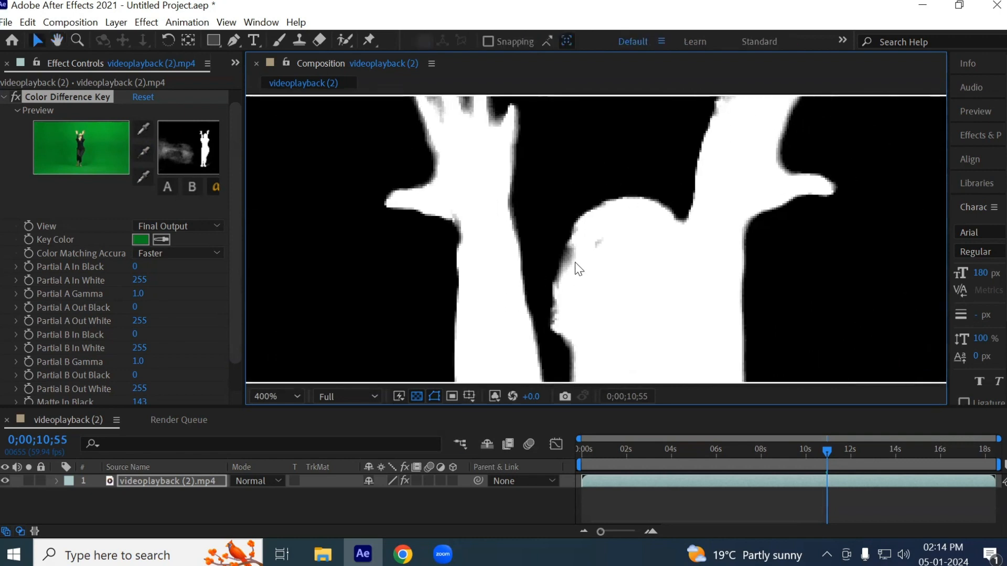
- Return the composition view to RGB and examine the keyed edge along the dancer's face up close
left_click(495, 397)
left_click(524, 220)
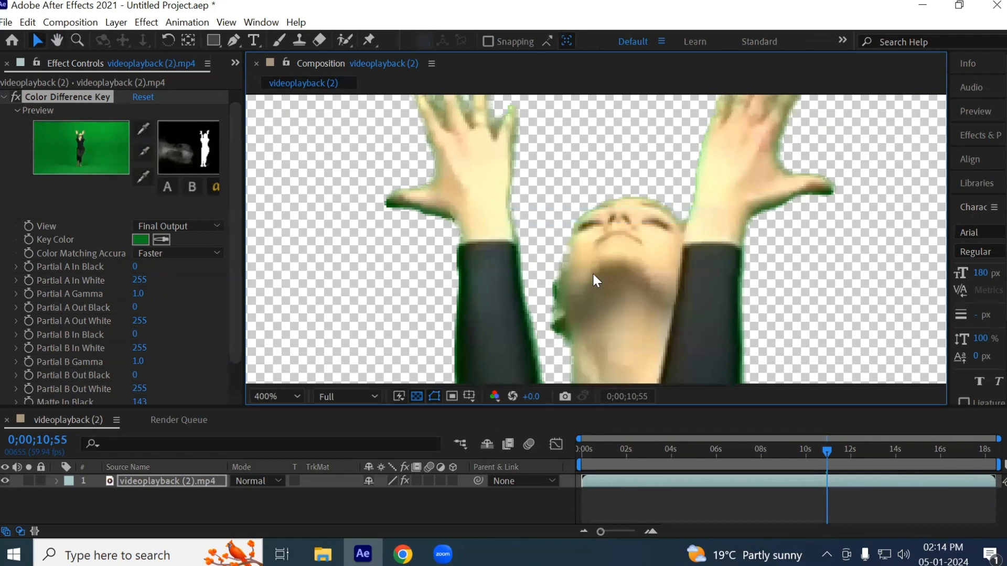
scroll(572, 261, "up", 2)
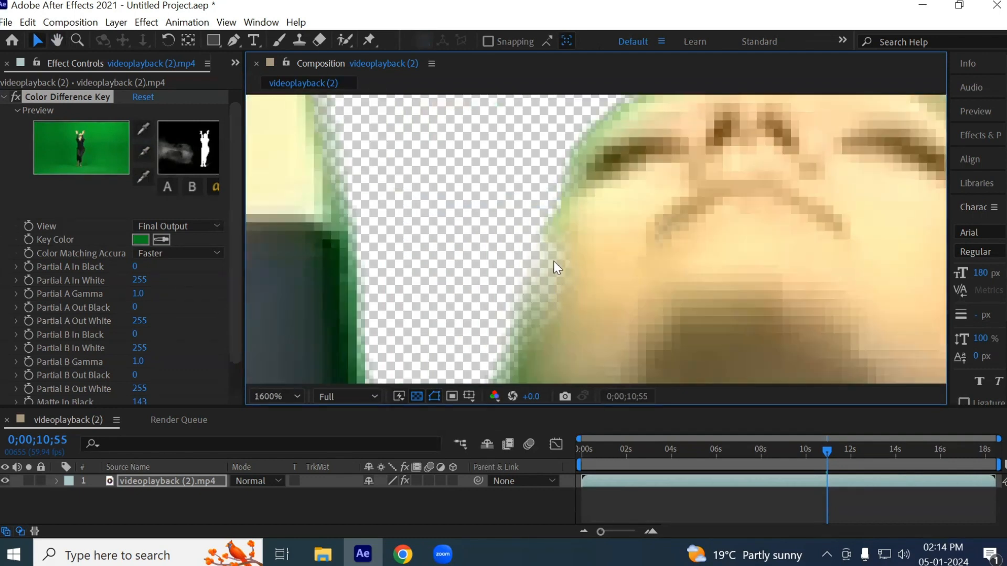
- Sample the dancer's cheek and jaw area near the keyed edge with the white eyedropper to restore facial opacity
scroll(543, 271, "down", 2)
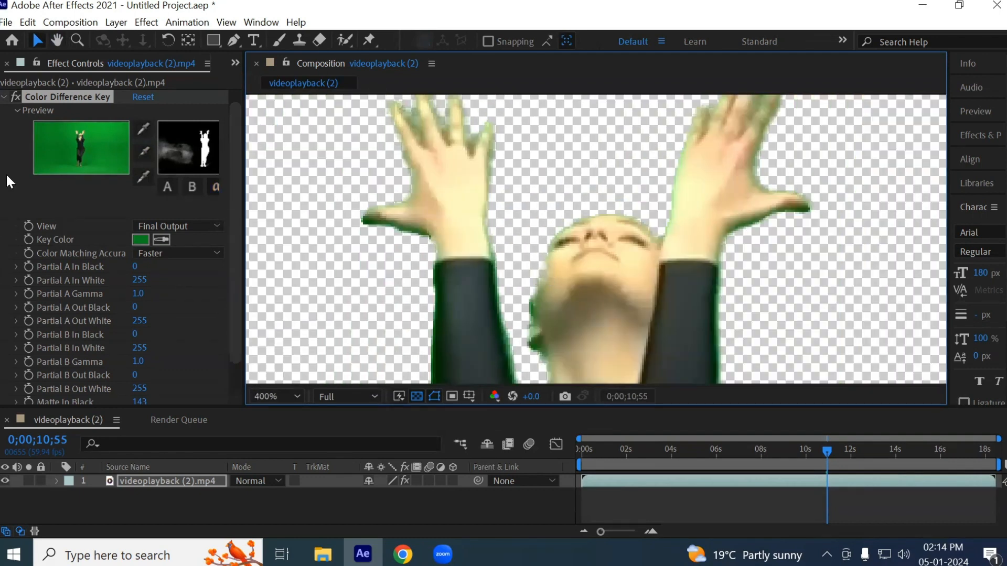
left_click(142, 178)
scroll(592, 291, "up", 2)
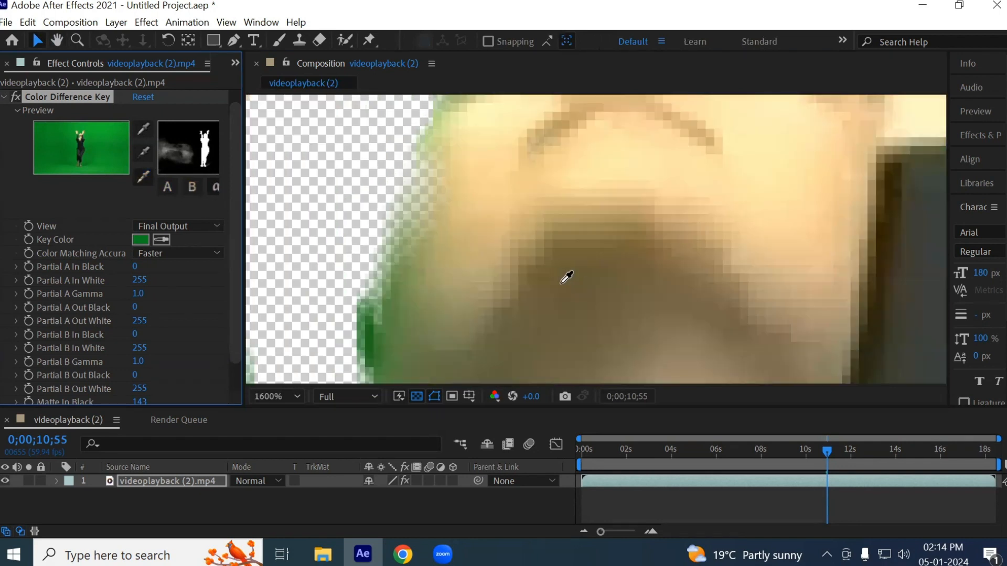
left_click(463, 199)
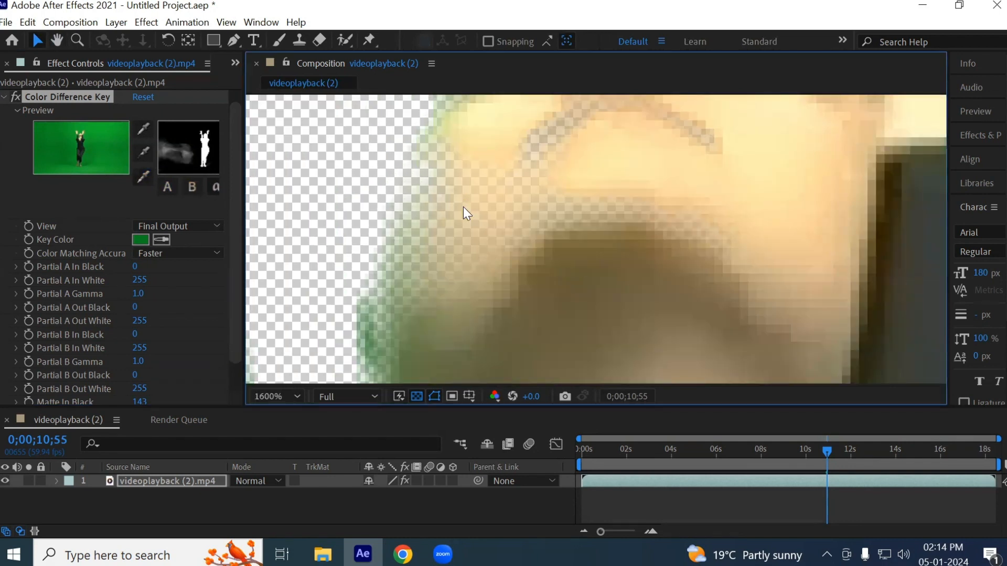
left_click(143, 177)
left_click(464, 142)
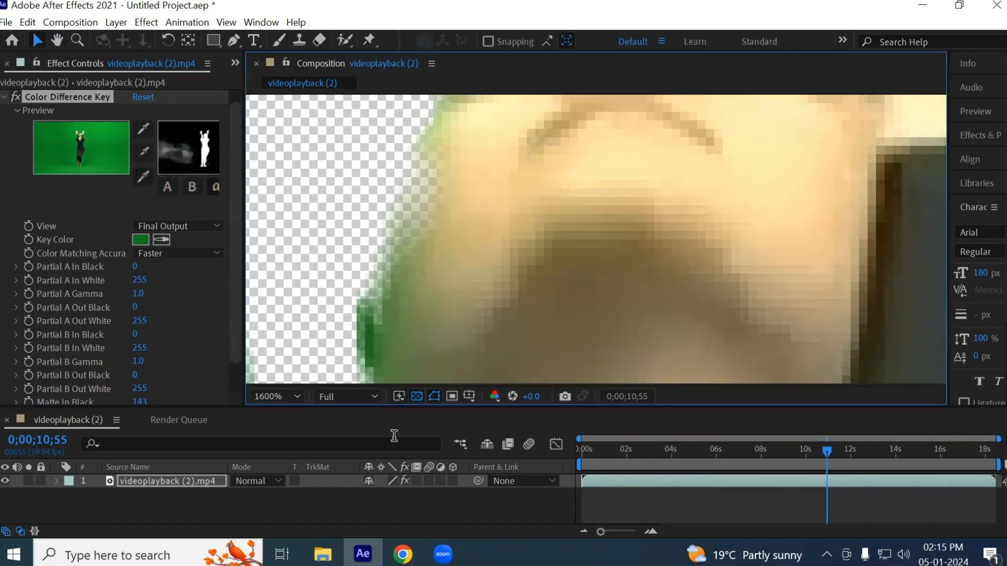
- Switch the composition view to Alpha and sample the gray edge of the dancer's face with the white eyedropper
left_click(495, 396)
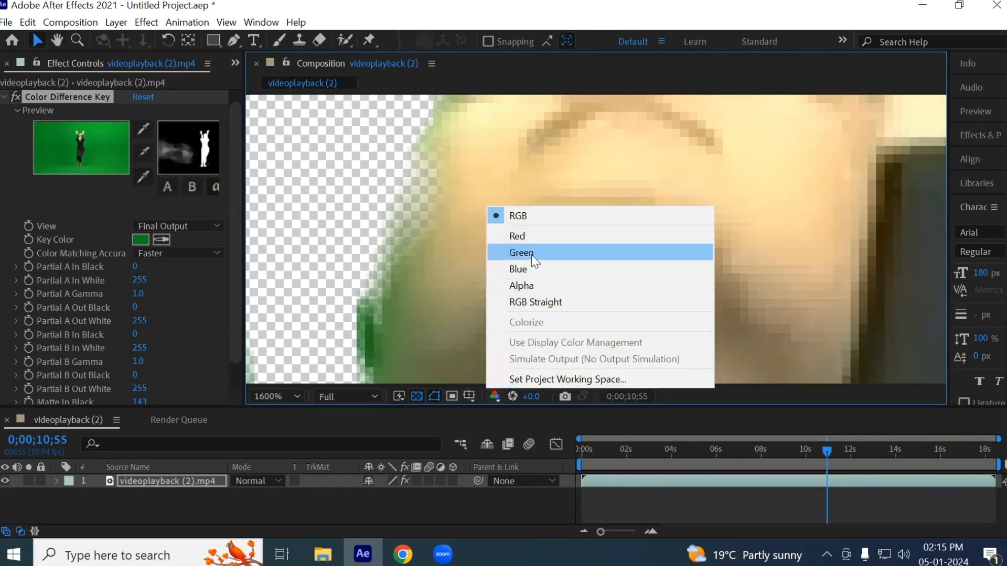
left_click(529, 286)
left_click(140, 181)
left_click(435, 192)
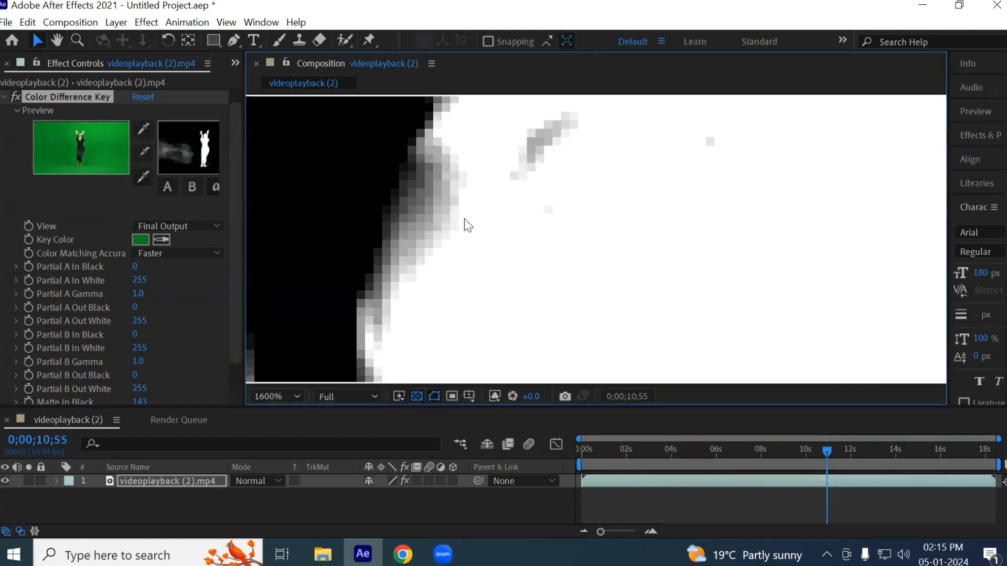
- Sample the background beside the dancer's face with the black eyedropper, bringing Matte In Black to 116
left_click(140, 156)
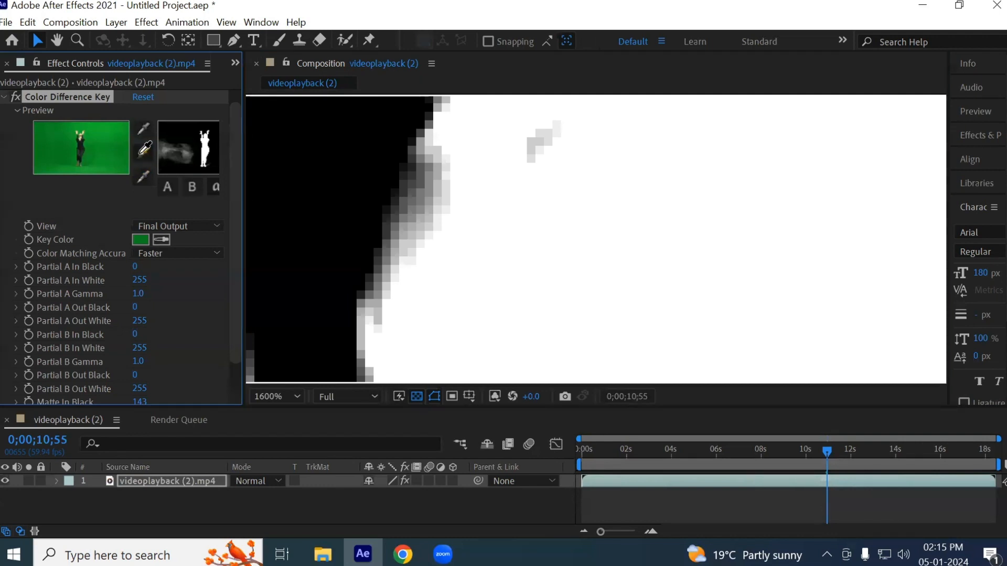
left_click(288, 346)
scroll(323, 260, "down", 2)
scroll(323, 260, "down", 1)
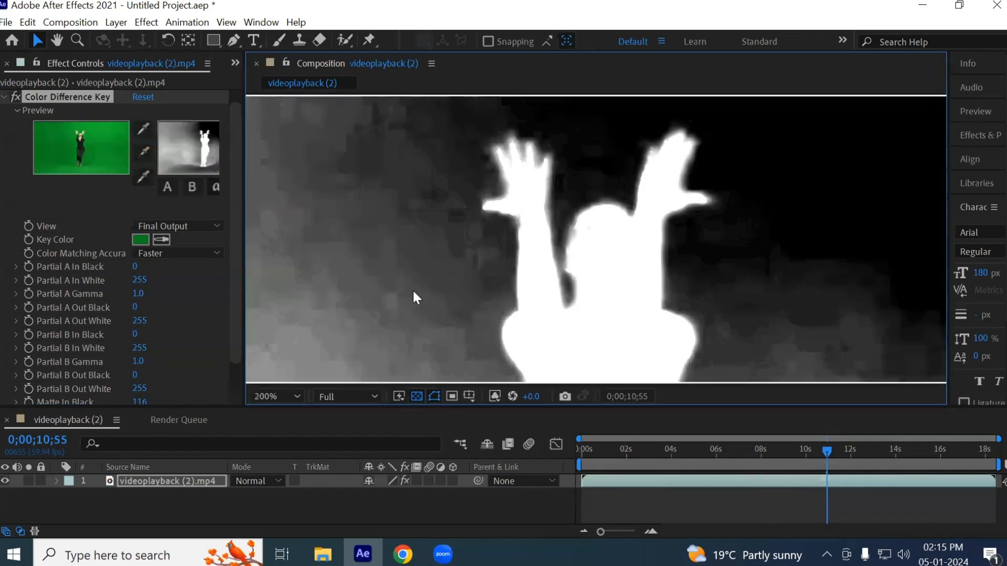
- Sample the edge of the dancer's head repeatedly with the white eyedropper to solidify it in the matte
scroll(417, 277, "up", 1)
left_click(142, 179)
left_click(552, 230)
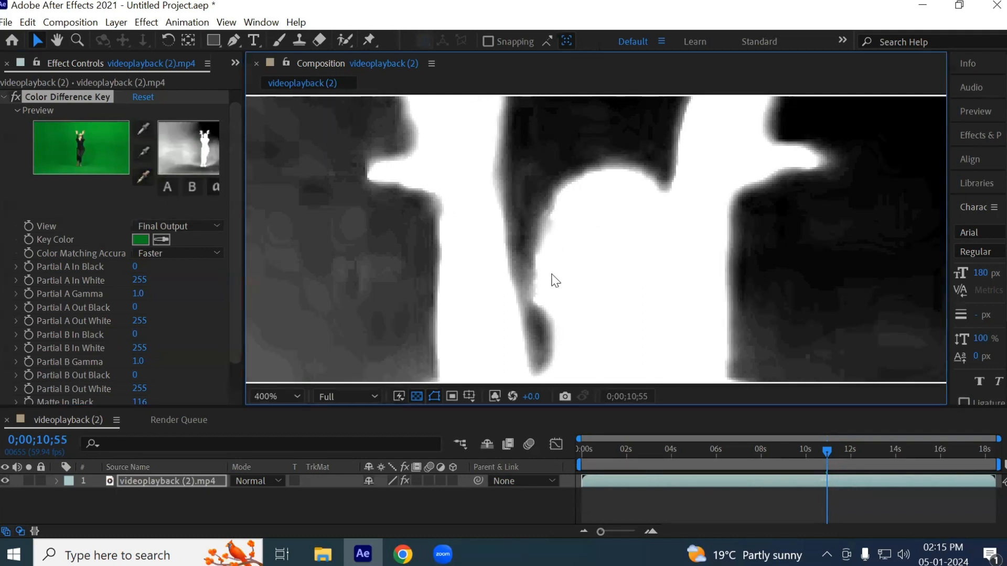
left_click(142, 177)
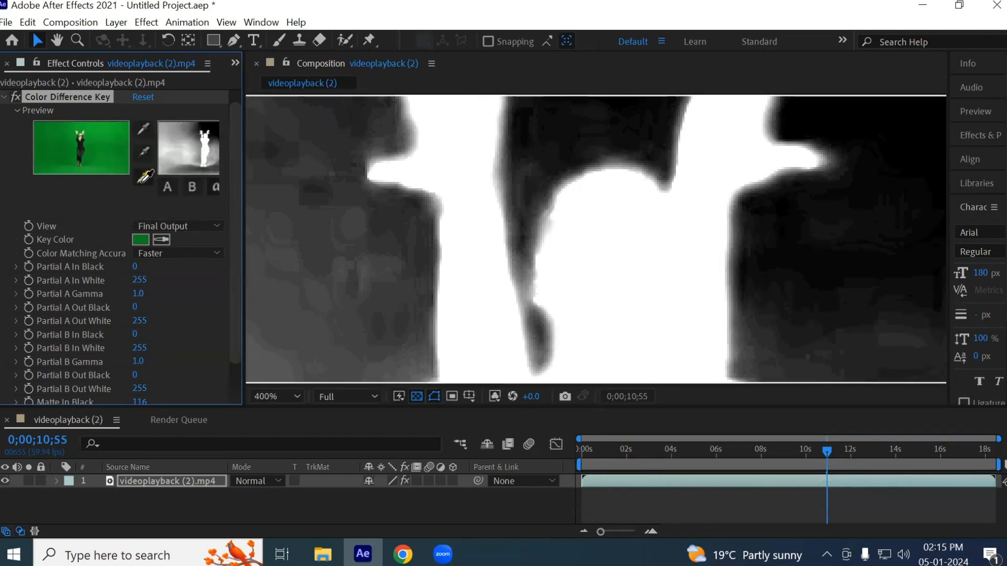
left_click(555, 219)
left_click(142, 177)
left_click(554, 219)
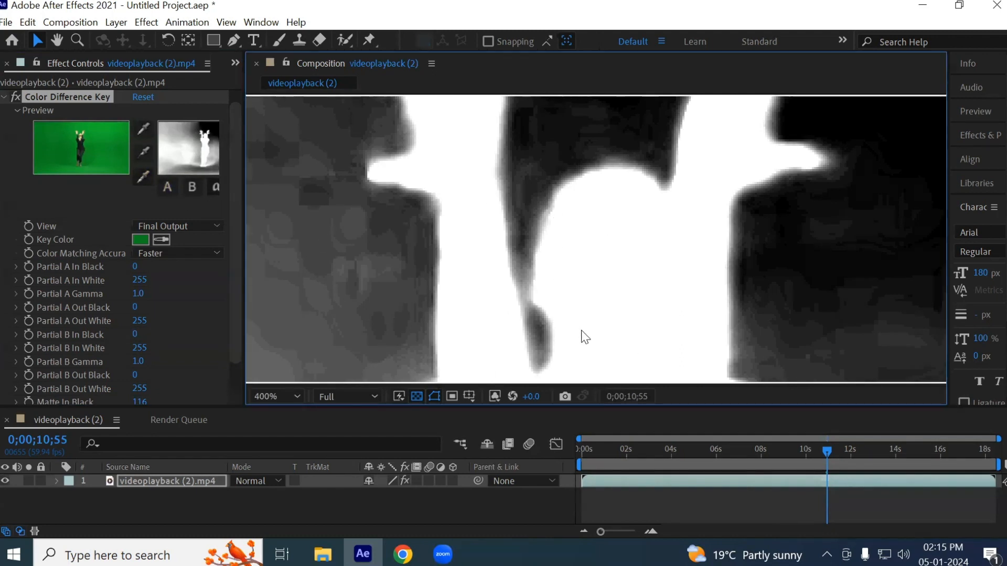
- Sample the gray background beside the dancer with the black eyedropper, raising Matte In Black to 118
key("shift+slash")
key("h")
left_click_drag(735, 288, 701, 231)
key("v")
left_click(143, 153)
left_click(657, 225)
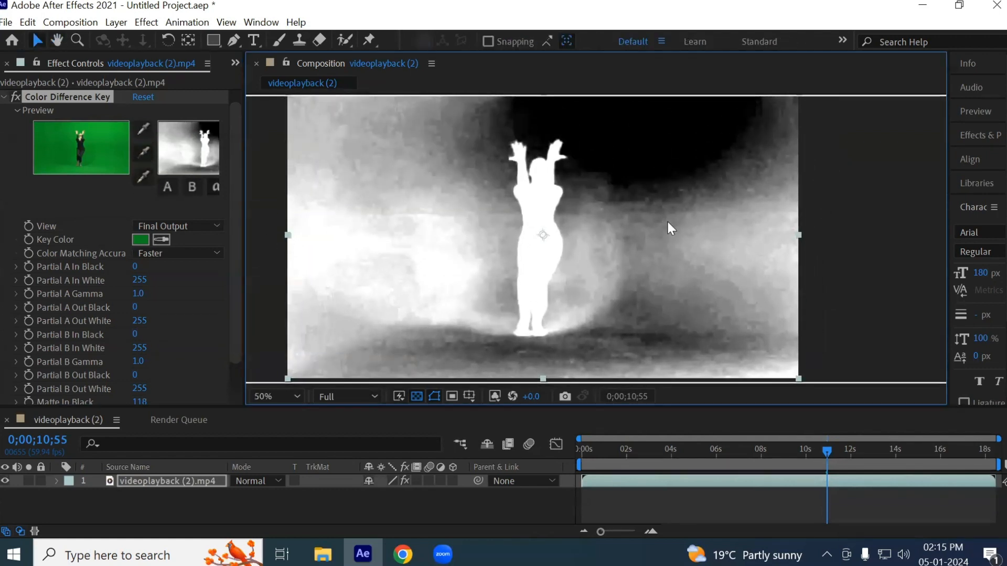
- Sample the lighter gray background to the right of the dancer with the black eyedropper, raising Matte In Black to 127, and inspect the matte
left_click(146, 152)
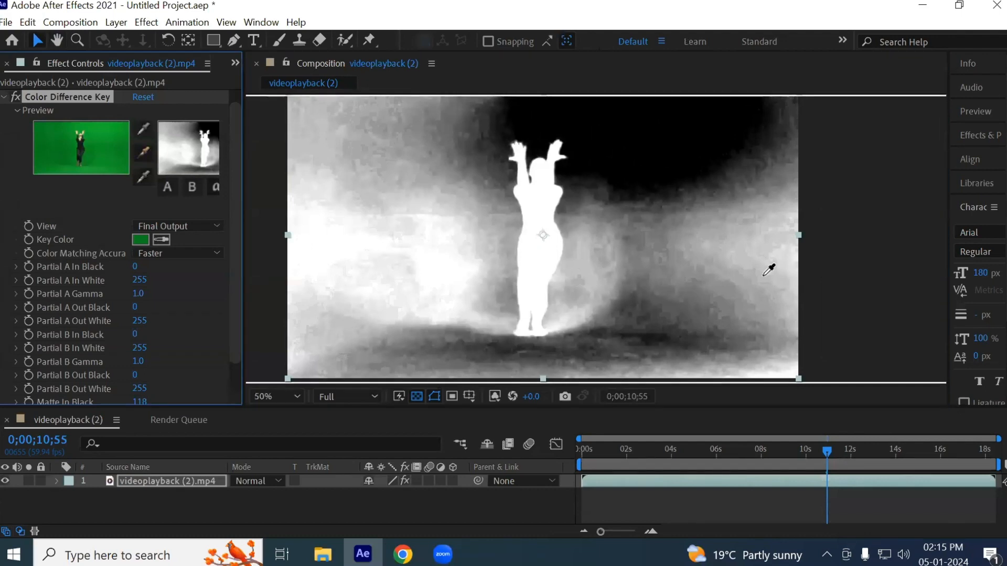
left_click(715, 247)
scroll(546, 155, "up", 6)
left_click_drag(392, 236, 667, 225)
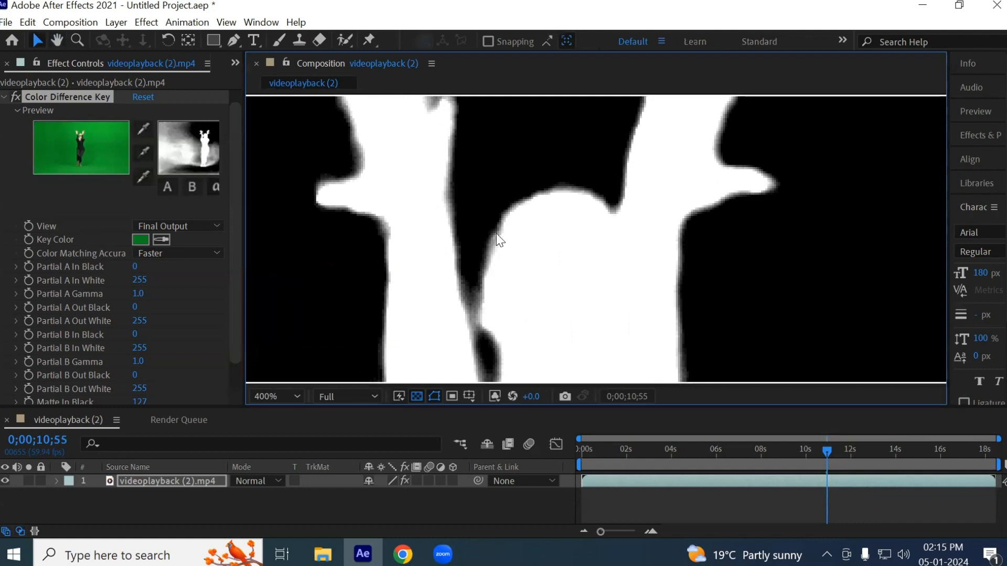
scroll(497, 262, "down", 4)
scroll(583, 270, "down", 4)
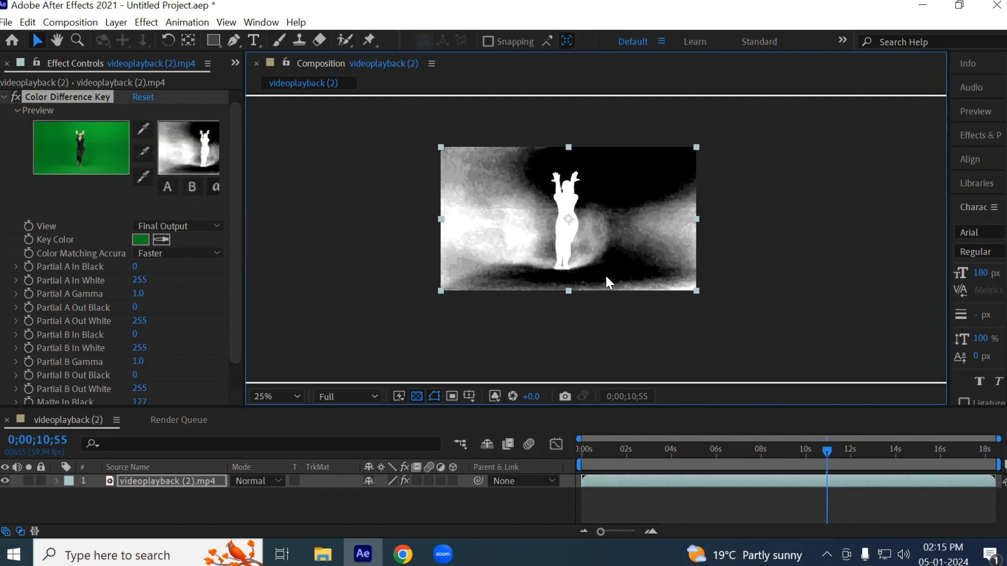
- Duplicate the Color Difference Key effect and expand the original's settings alongside the copy's
left_click(5, 97)
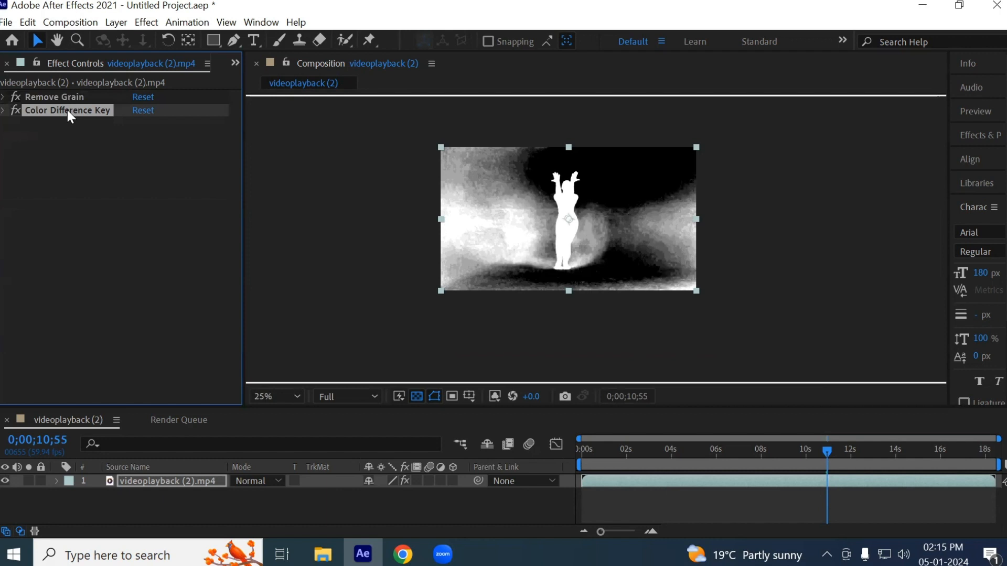
key("ctrl+d")
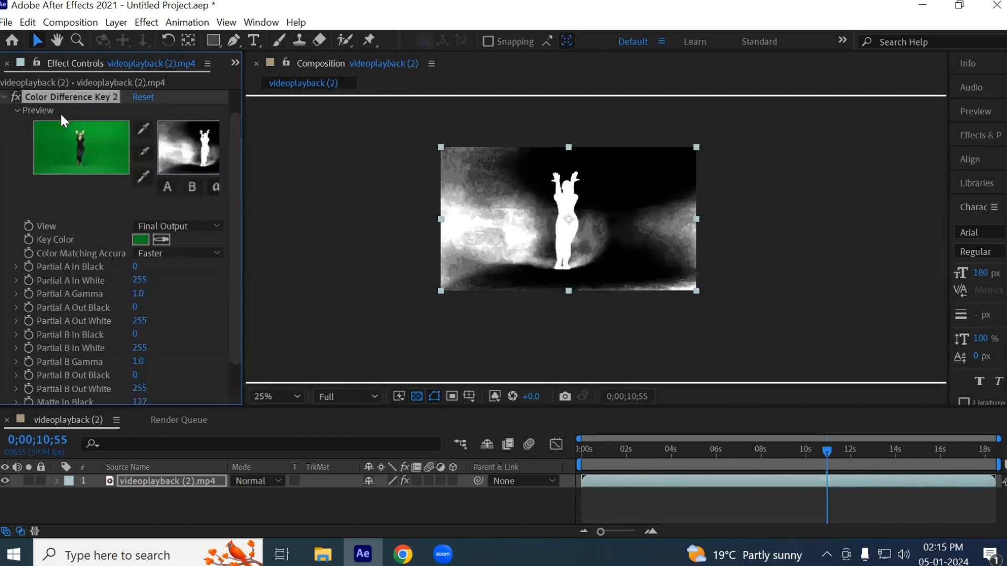
scroll(141, 271, "up", 2)
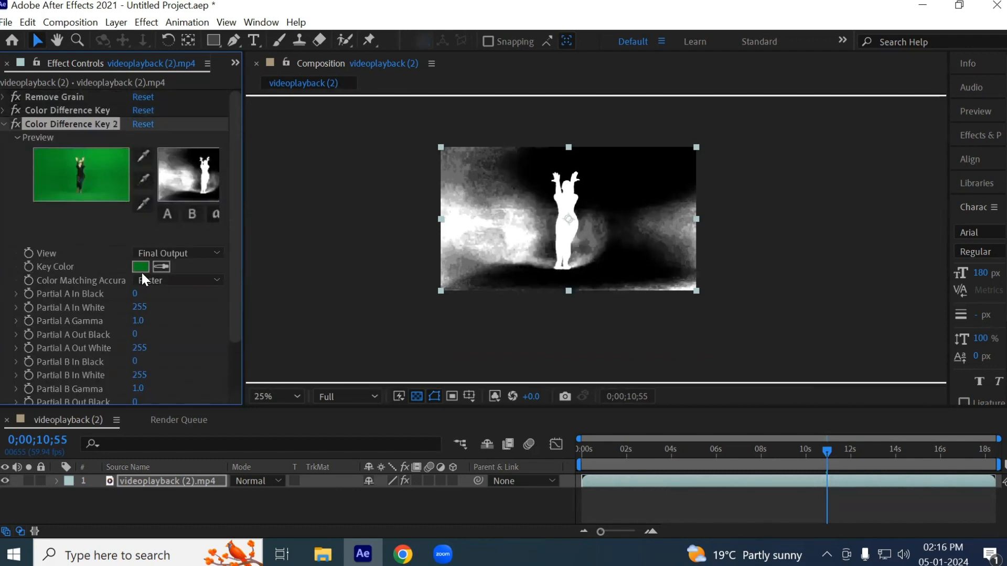
left_click(56, 111)
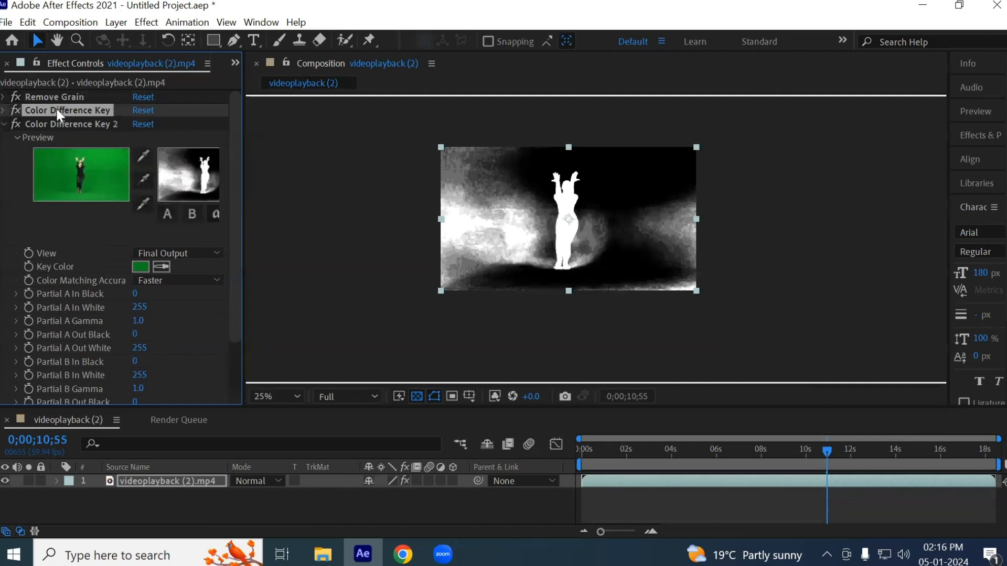
left_click(4, 111)
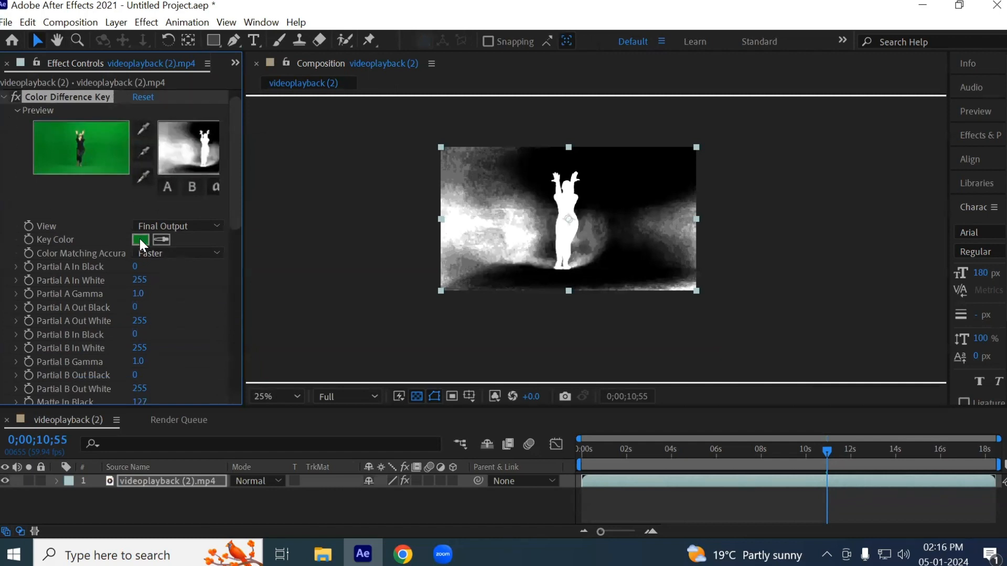
scroll(52, 320, "down", 10)
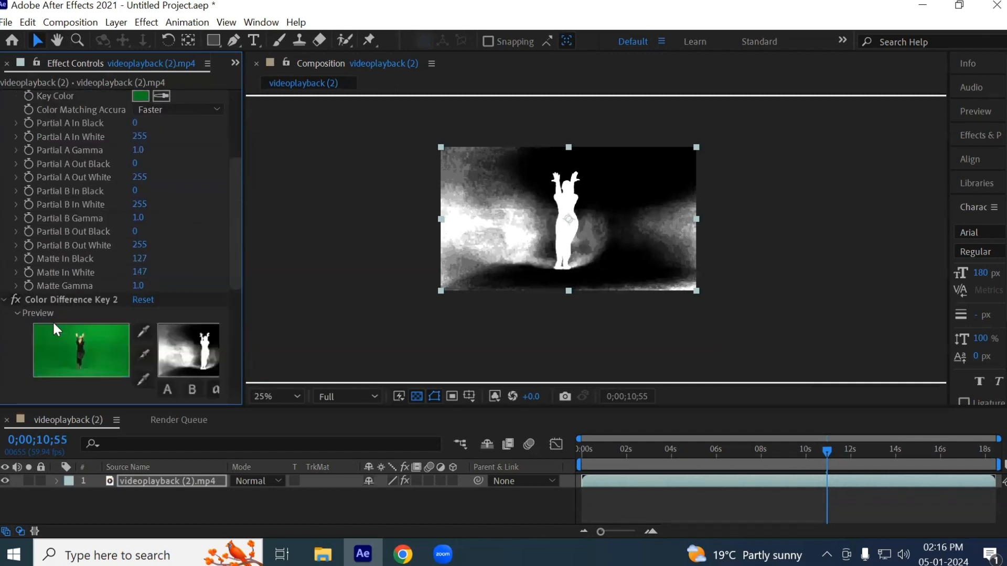
scroll(55, 320, "up", 9)
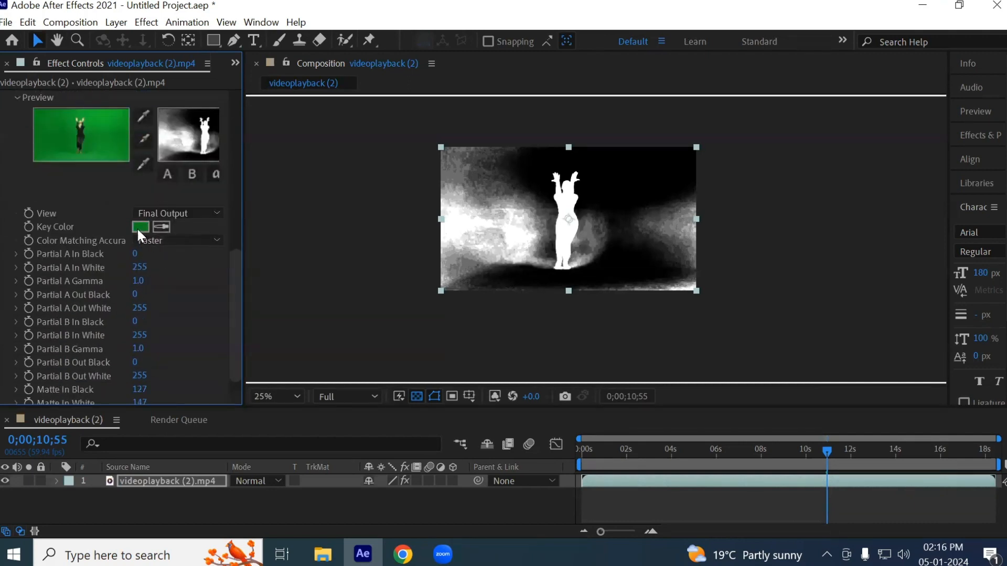
- Return the composition view to RGB and sample the leftover green patch left of the dancer as the Key Color of Color Difference Key 2
left_click(513, 396)
left_click(530, 216)
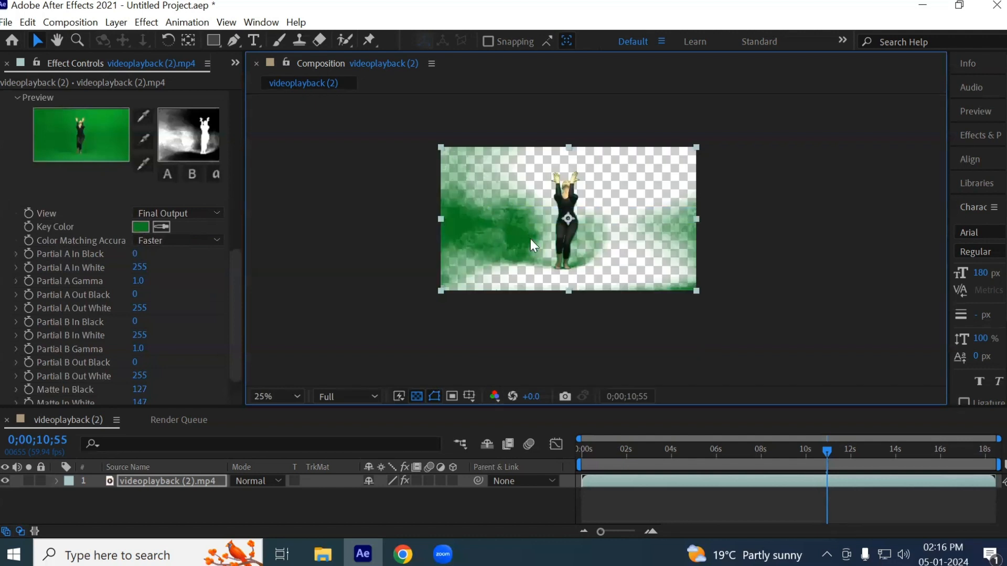
scroll(530, 238, "up", 4)
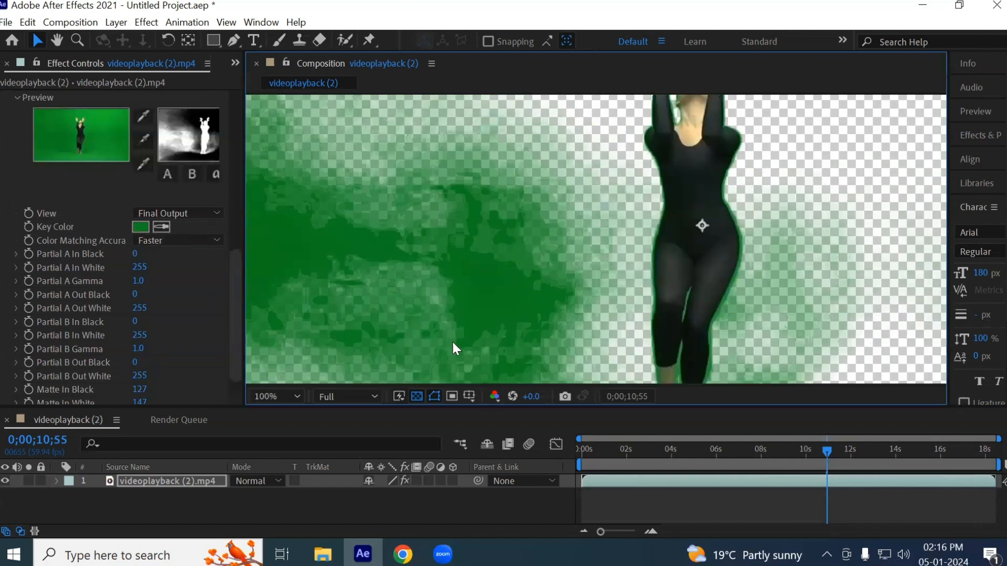
left_click(162, 227)
left_click(503, 300)
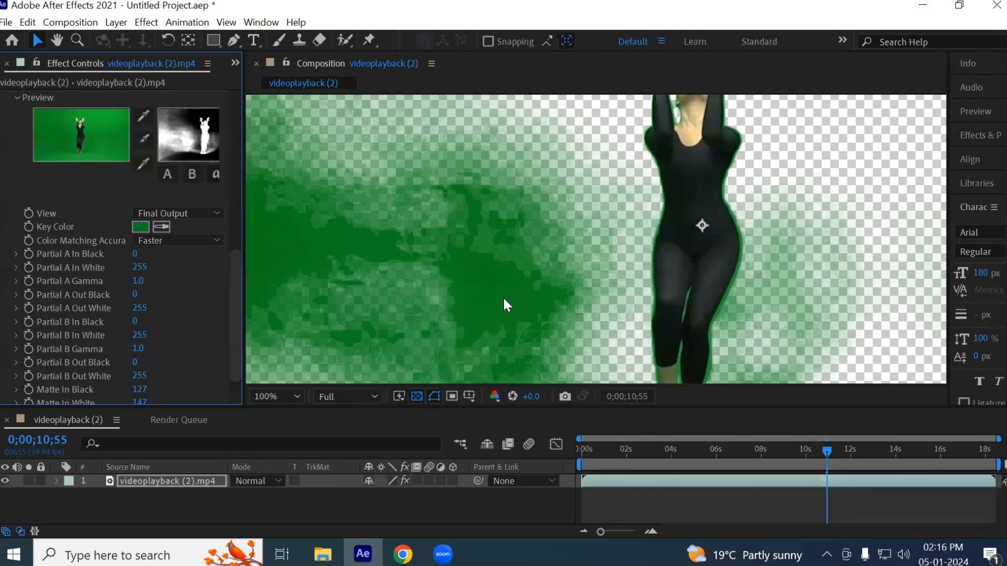
scroll(526, 302, "down", 2)
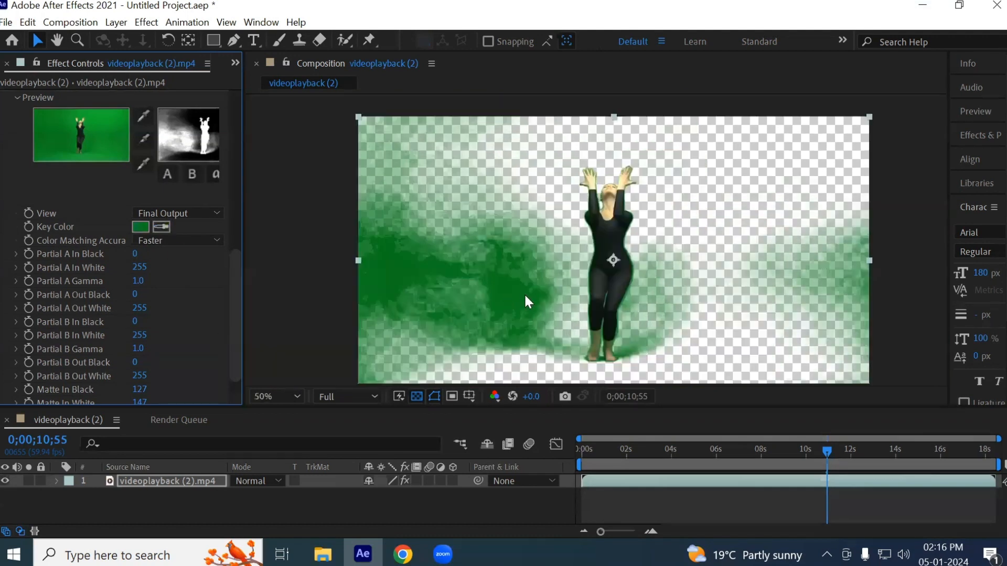
left_click(163, 224)
left_click(502, 296)
- Review the settings of both Color Difference Key effects and switch the composition view to the Alpha channel
scroll(184, 312, "up", 3)
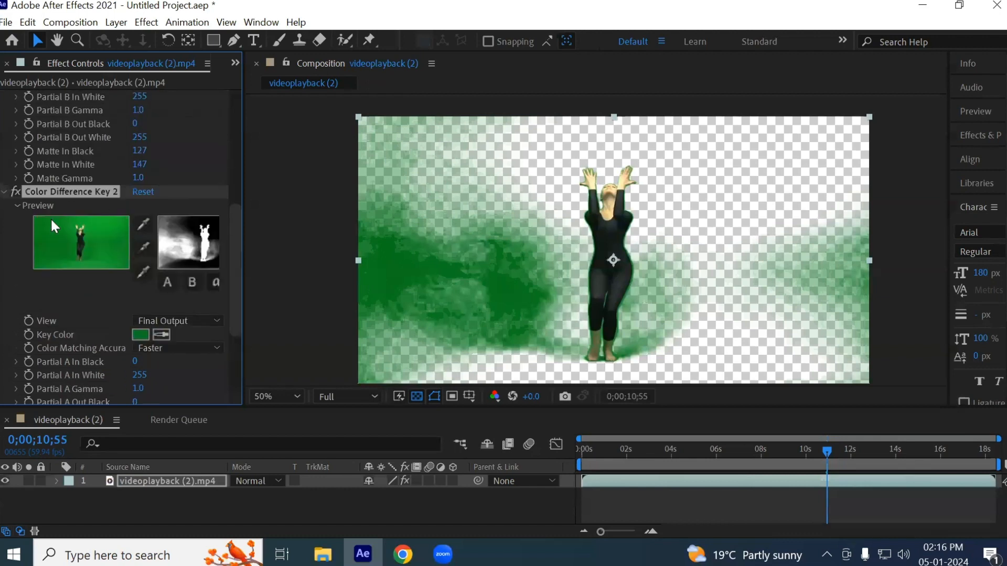
scroll(53, 223, "down", 5)
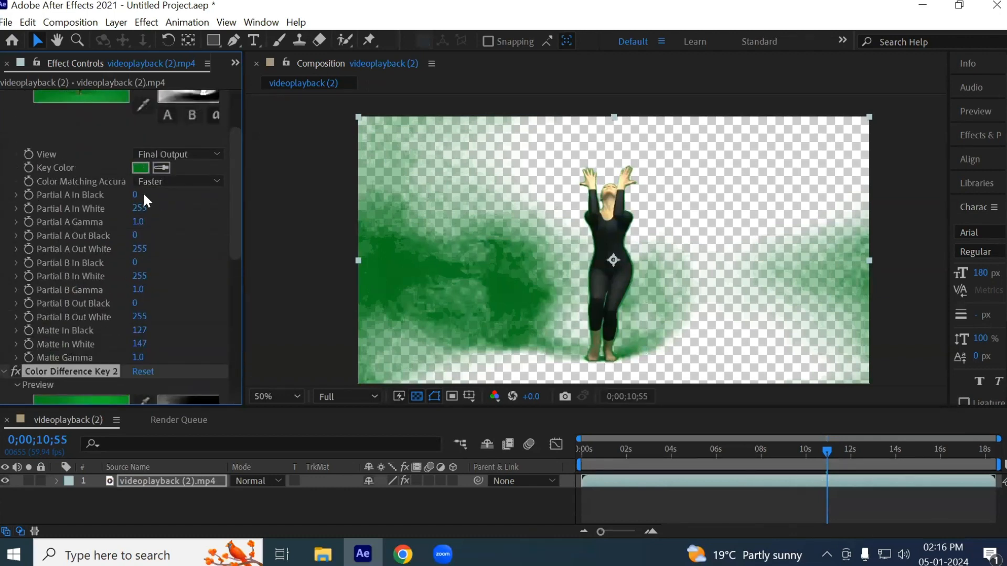
scroll(146, 285, "down", 4)
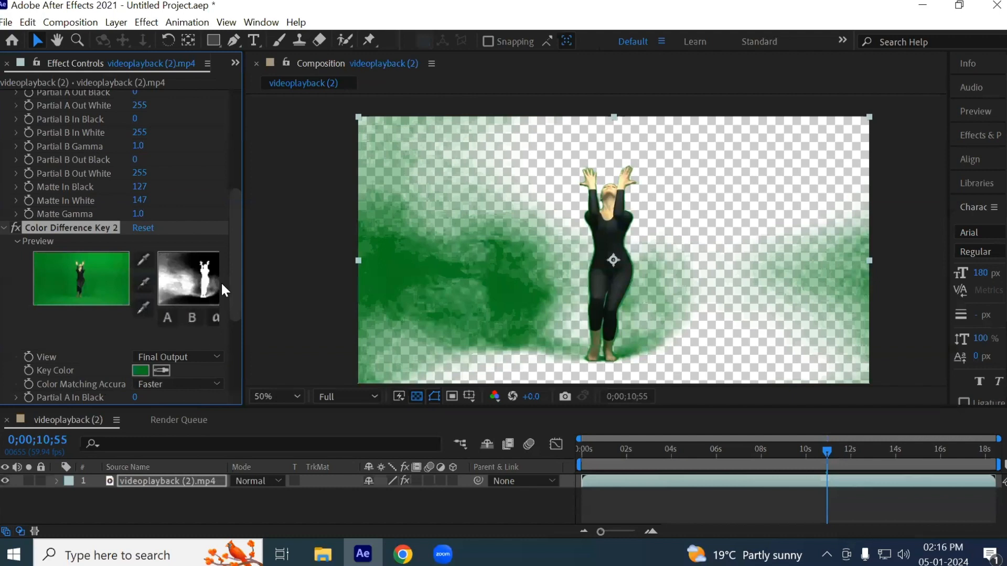
left_click_drag(234, 287, 217, 321)
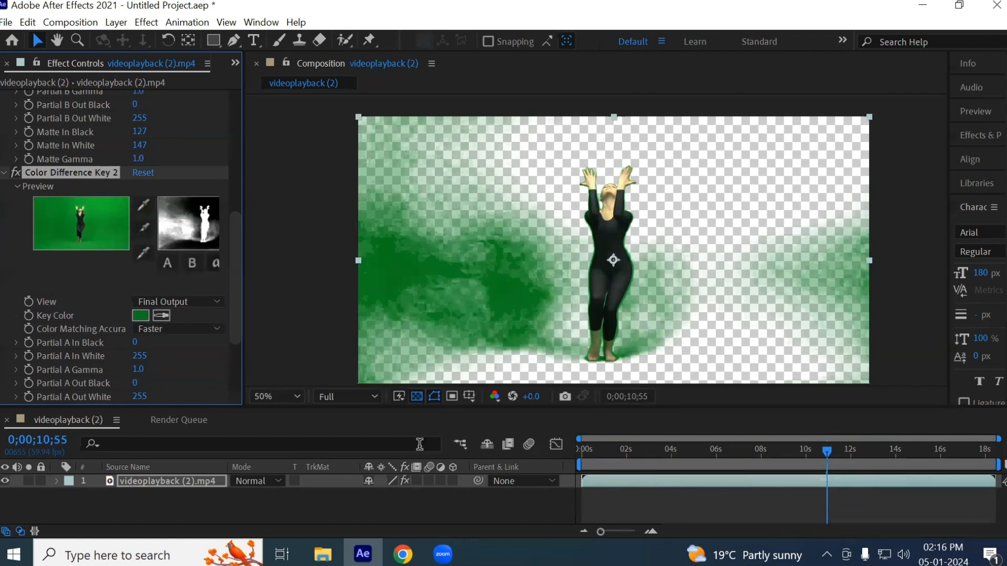
left_click(495, 396)
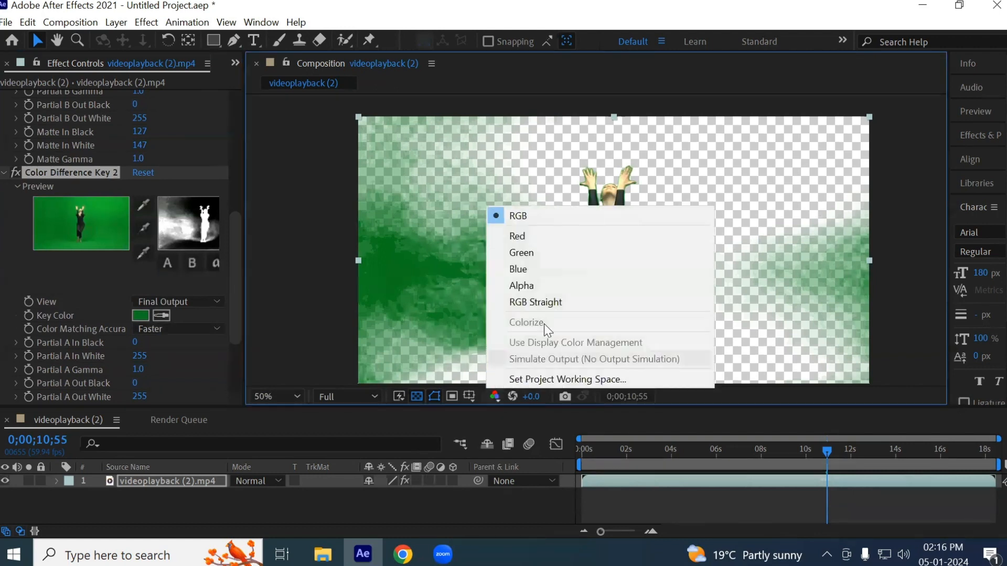
left_click(534, 286)
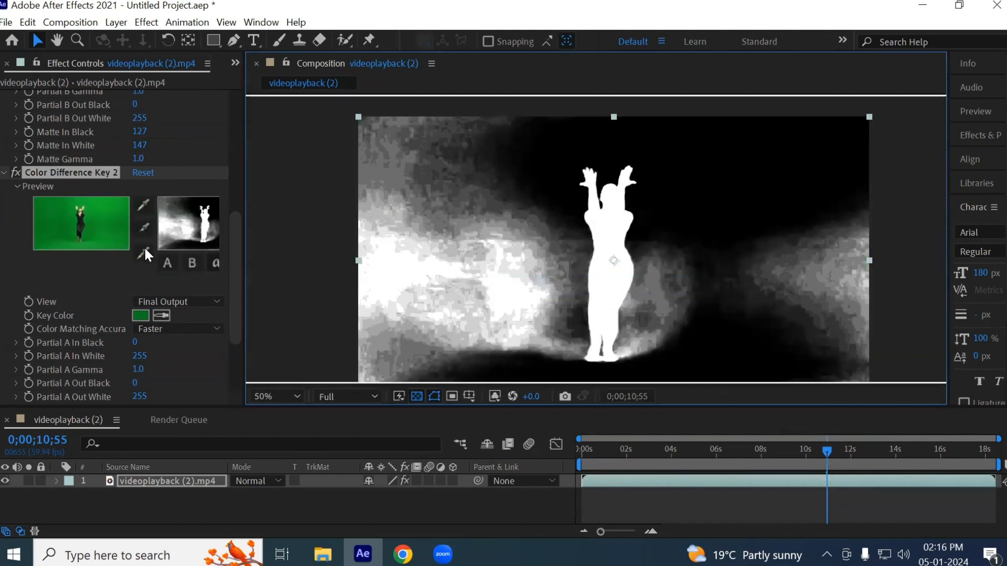
- Sample the bright background patch beside the dancer twice with Color Difference Key 2's black eyedropper, raising Matte In Black to 141
left_click(144, 232)
left_click(528, 302)
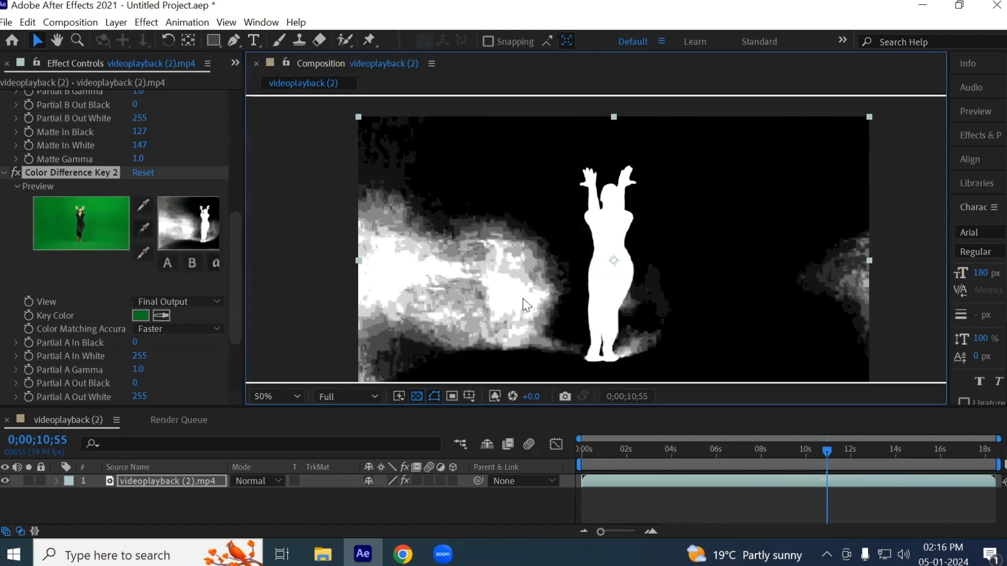
left_click(144, 251)
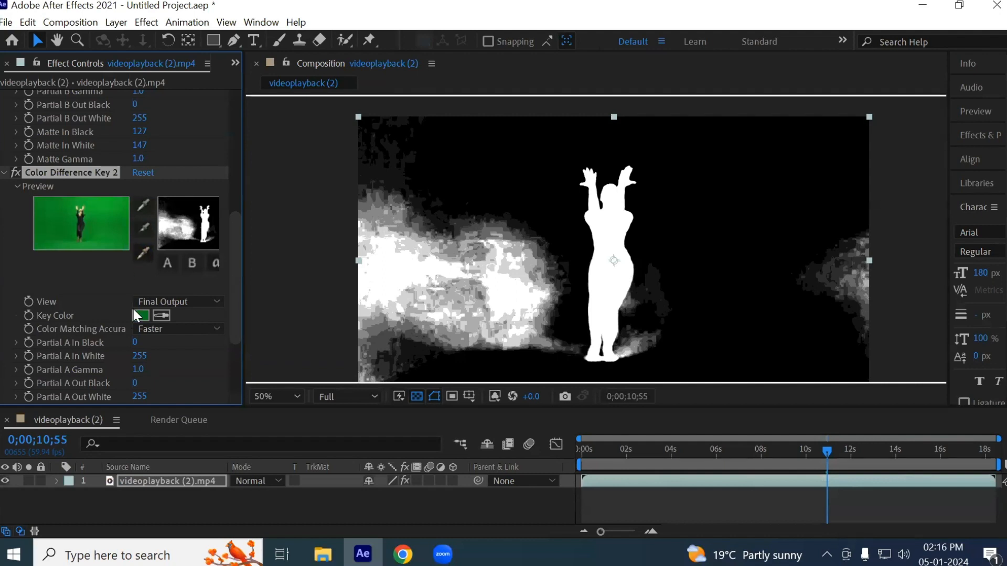
left_click(143, 227)
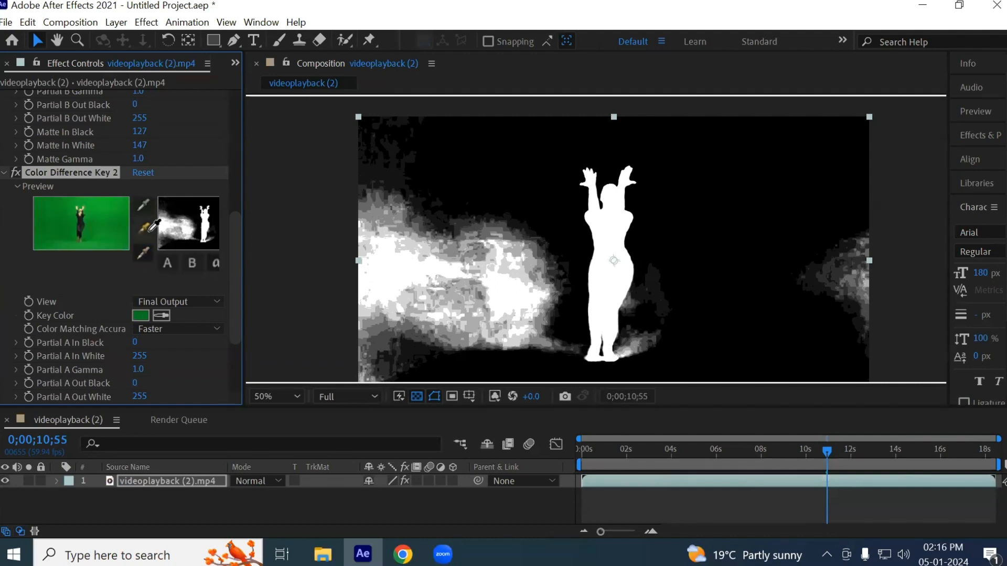
left_click(521, 290)
- Try further eyedropper samples on the leftover background patch beside the dancer, undoing the black eyedropper samples
left_click(142, 228)
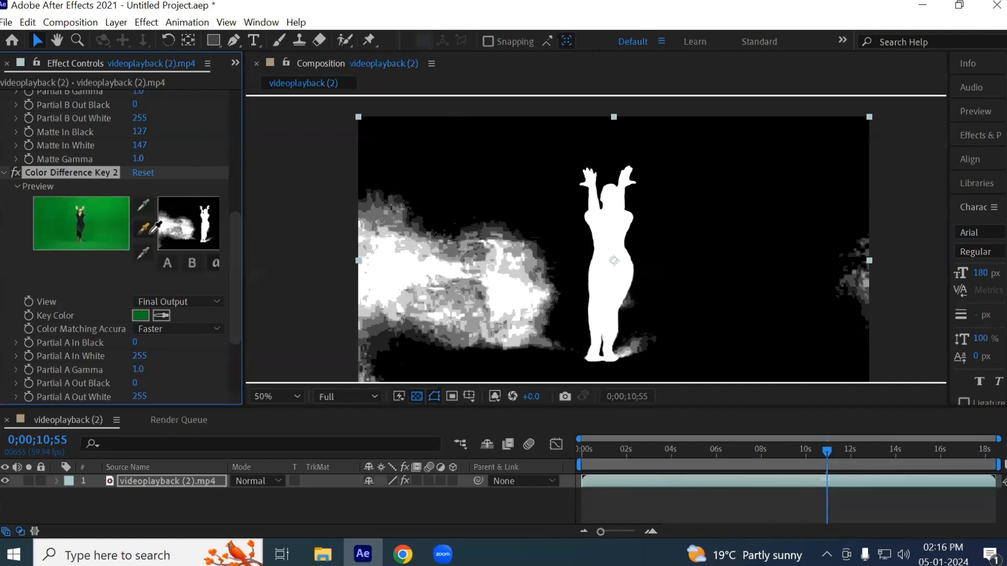
left_click(421, 242)
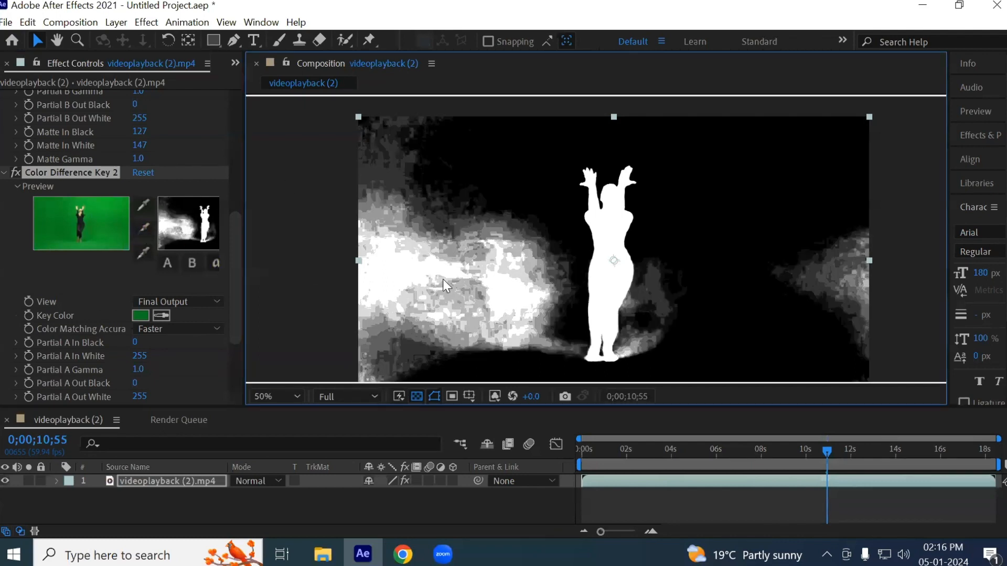
key("ctrl+z")
left_click(142, 228)
left_click(394, 240)
key("ctrl+z")
left_click(143, 251)
left_click(451, 269)
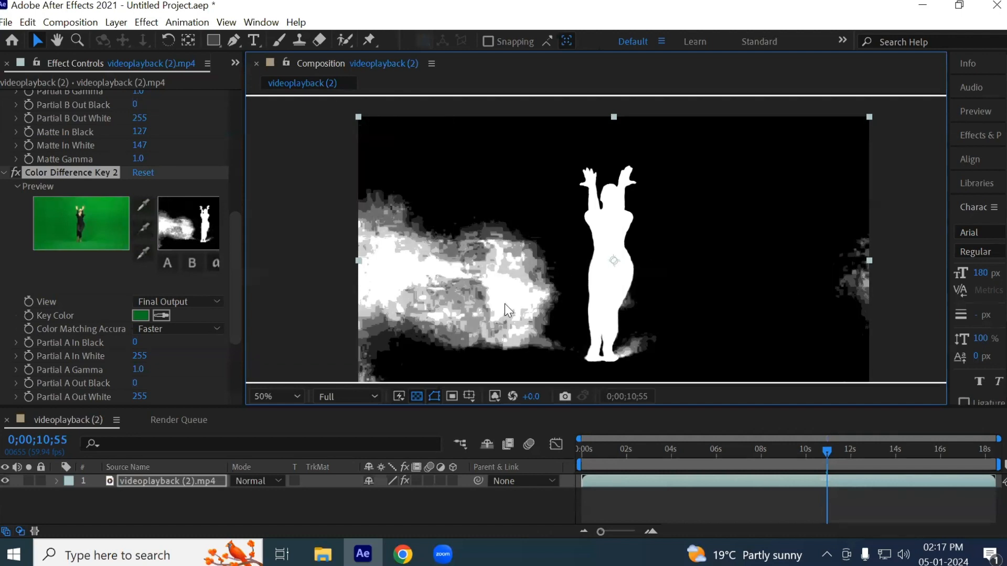
- Raise Partial A In Black of Color Difference Key 2 to 8 to darken the leftover background patch
scroll(490, 264, "down", 1)
scroll(680, 295, "up", 1)
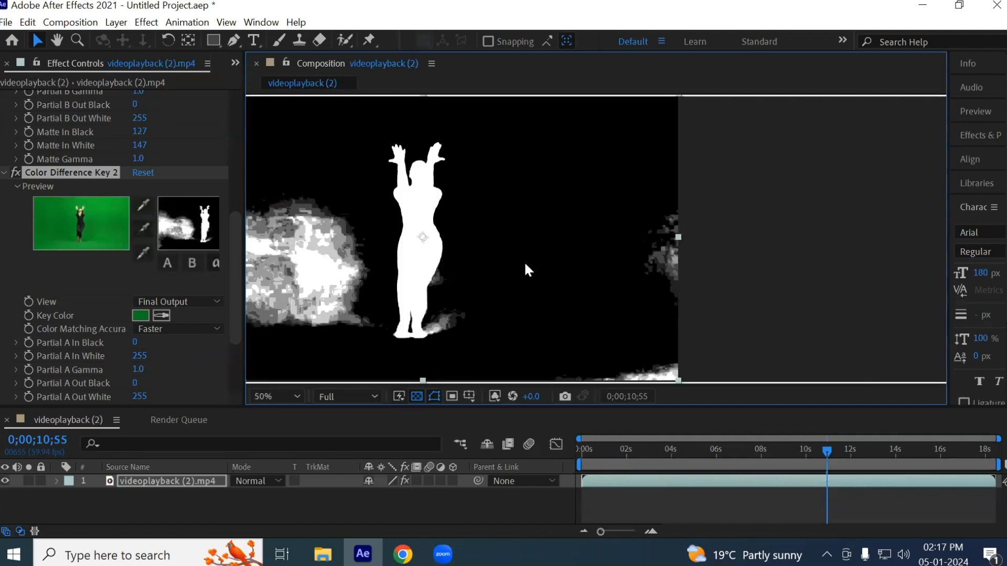
left_click_drag(530, 310, 584, 274)
left_click_drag(234, 326, 231, 373)
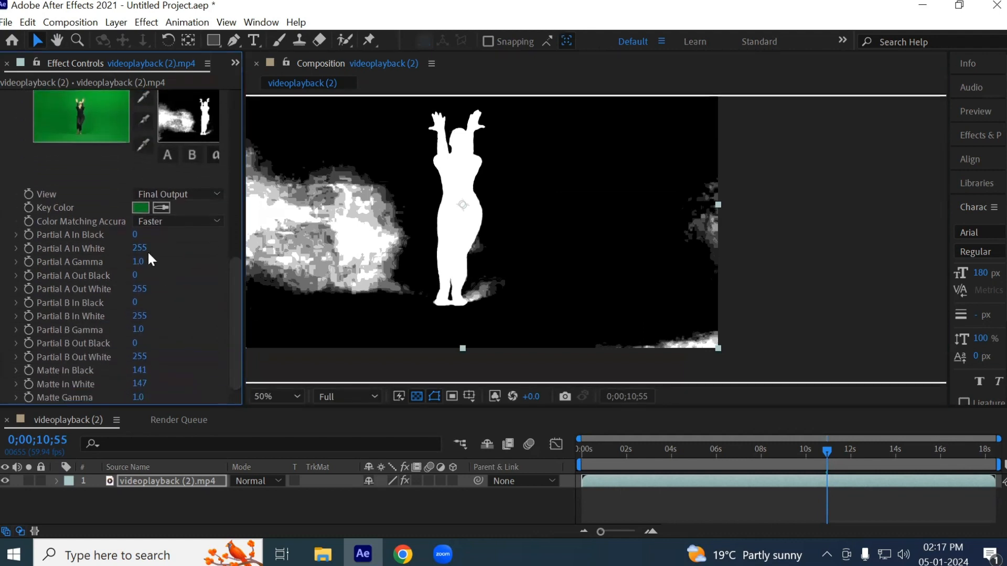
left_click_drag(137, 235, 138, 237)
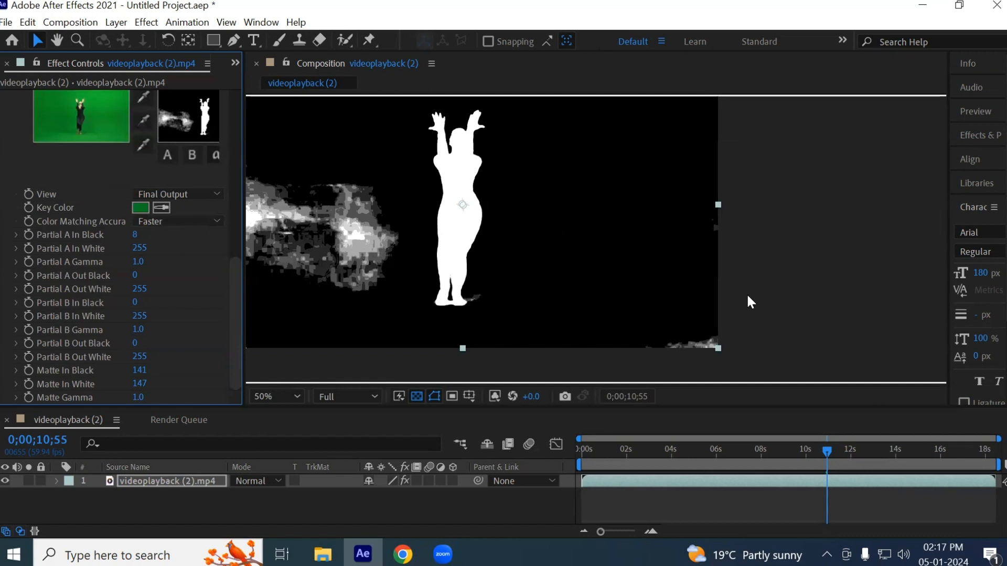
- Inspect the matte edges around the head and arms, return Partial A In Black to 0 and lower Partial A In White to 229
scroll(575, 228, "up", 5)
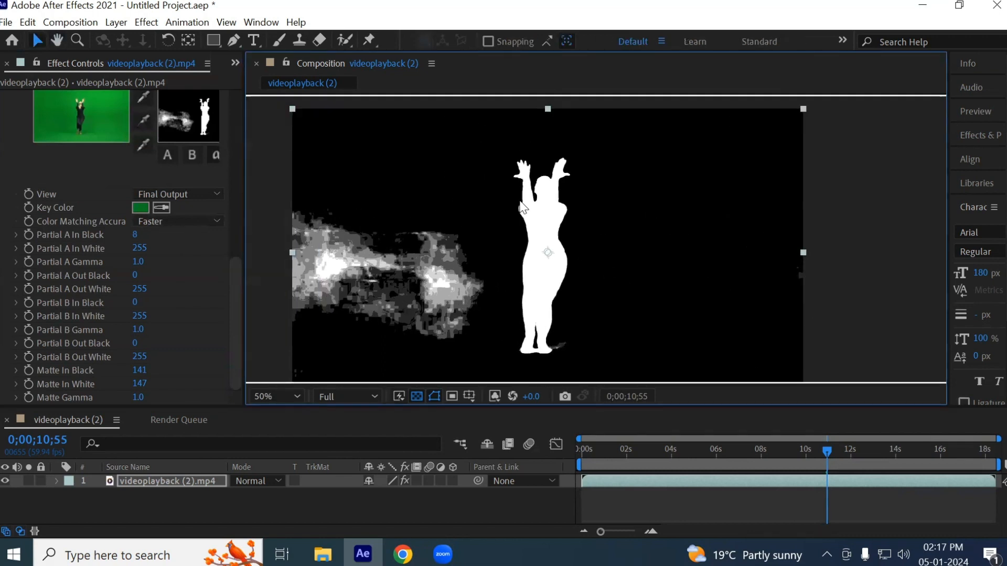
left_click_drag(618, 171, 577, 247)
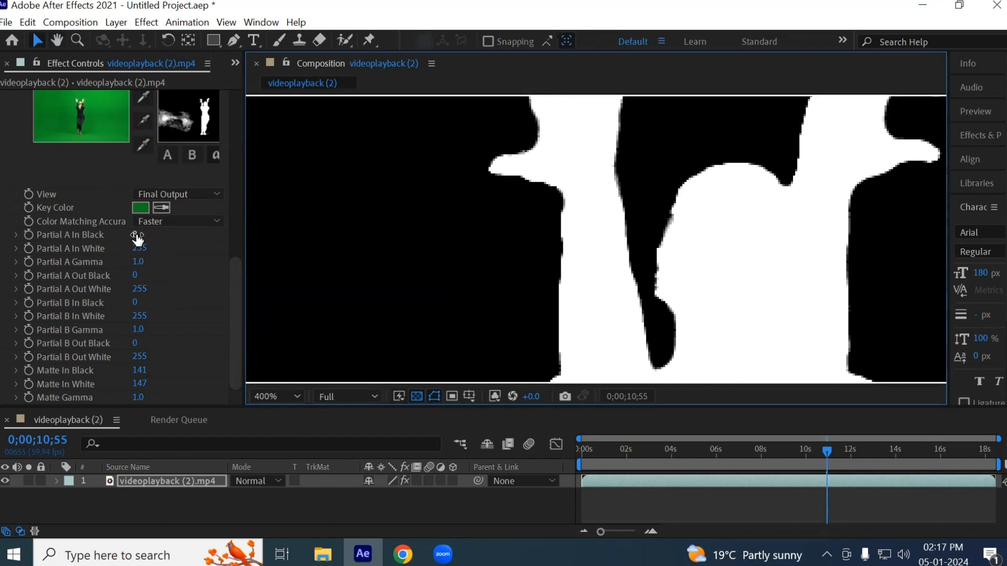
left_click_drag(134, 235, 125, 247)
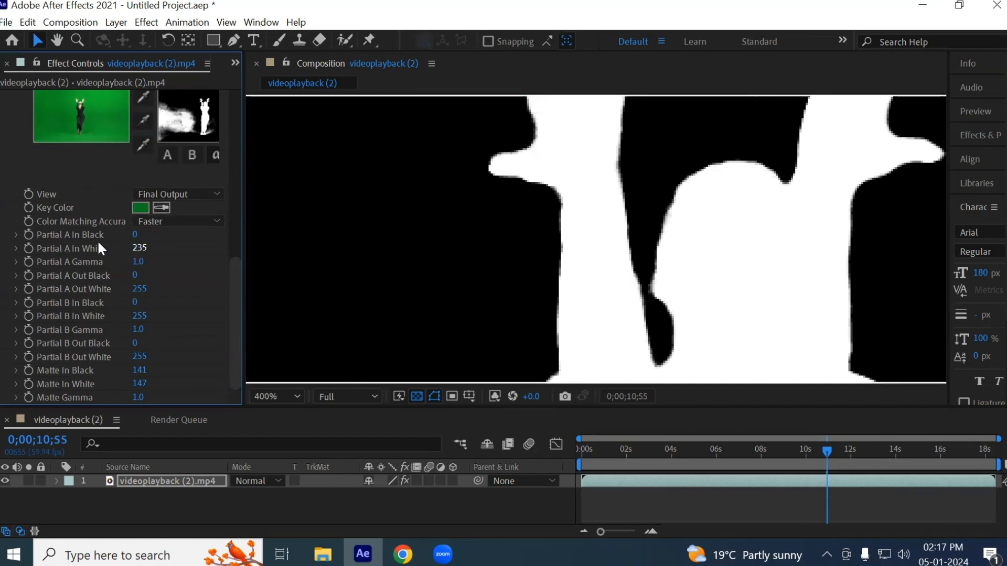
left_click_drag(141, 254, 147, 249)
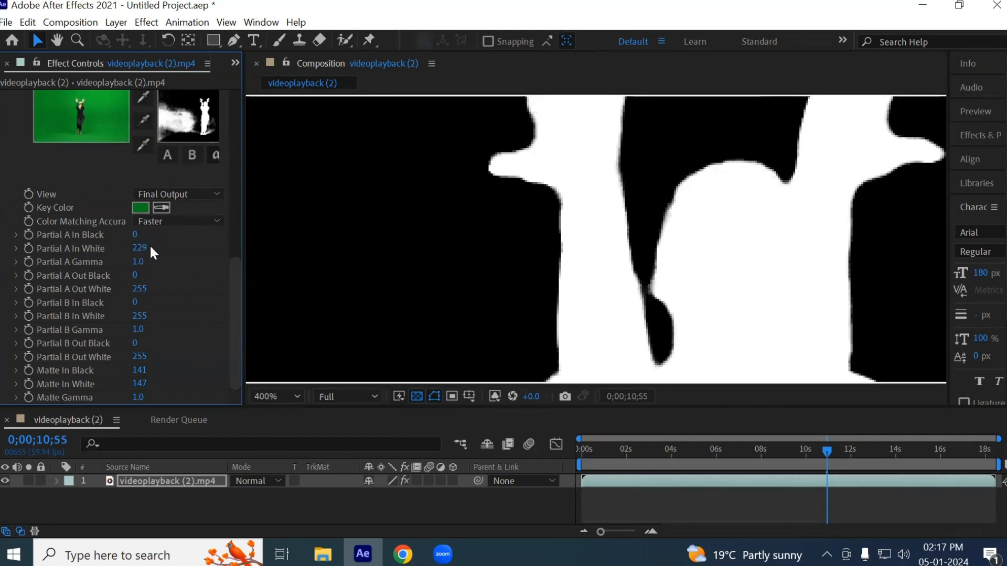
- Raise Partial A In Black of Color Difference Key 2 to 27 to turn the remaining background patch black
scroll(558, 195, "down", 2)
left_click_drag(404, 292, 539, 158)
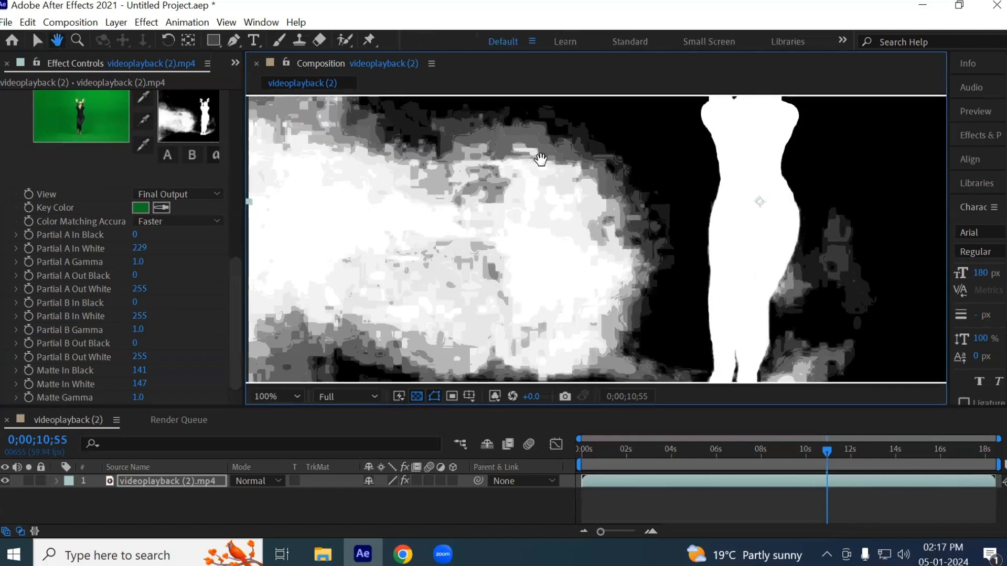
left_click_drag(138, 234, 152, 231)
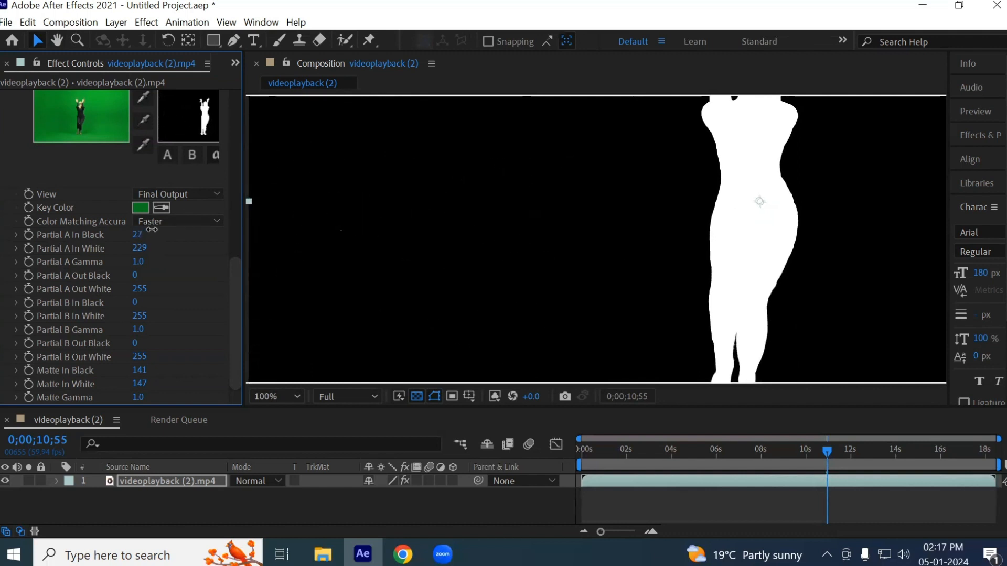
- Lower Partial A In White of Color Difference Key 2 to 201 and inspect the dancer's matte edges and the full frame
scroll(604, 258, "up", 4)
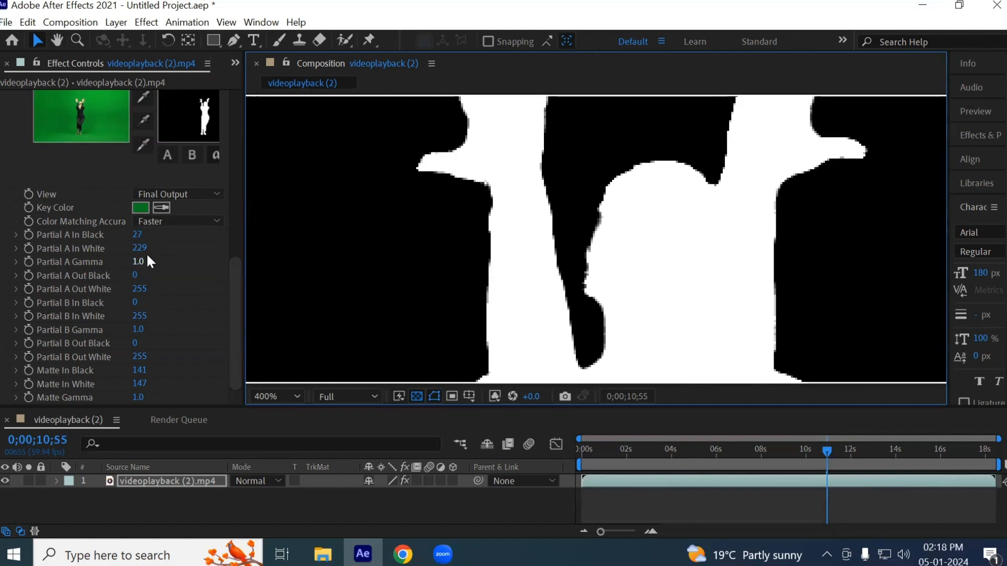
left_click_drag(139, 248, 123, 250)
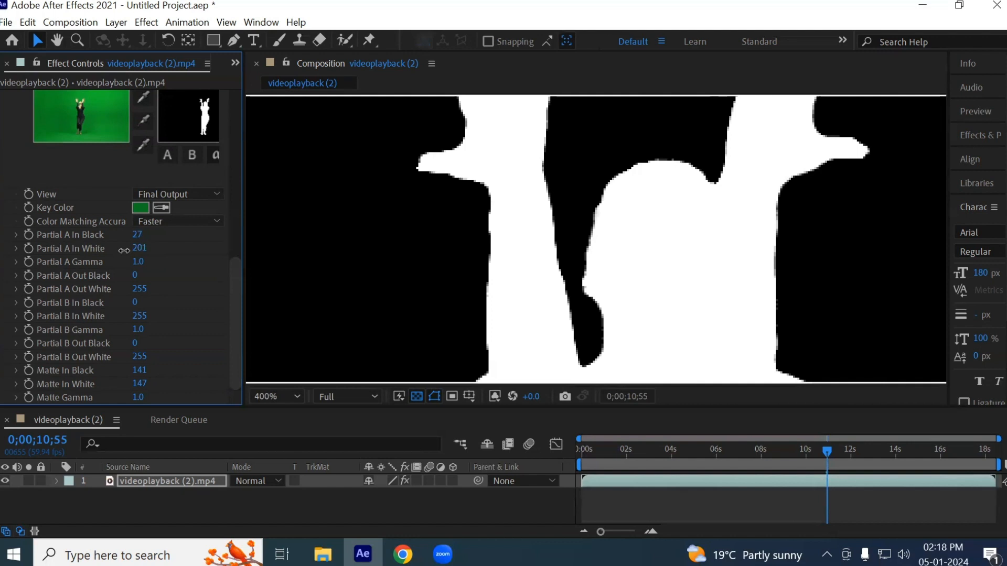
scroll(364, 265, "down", 6)
key("h")
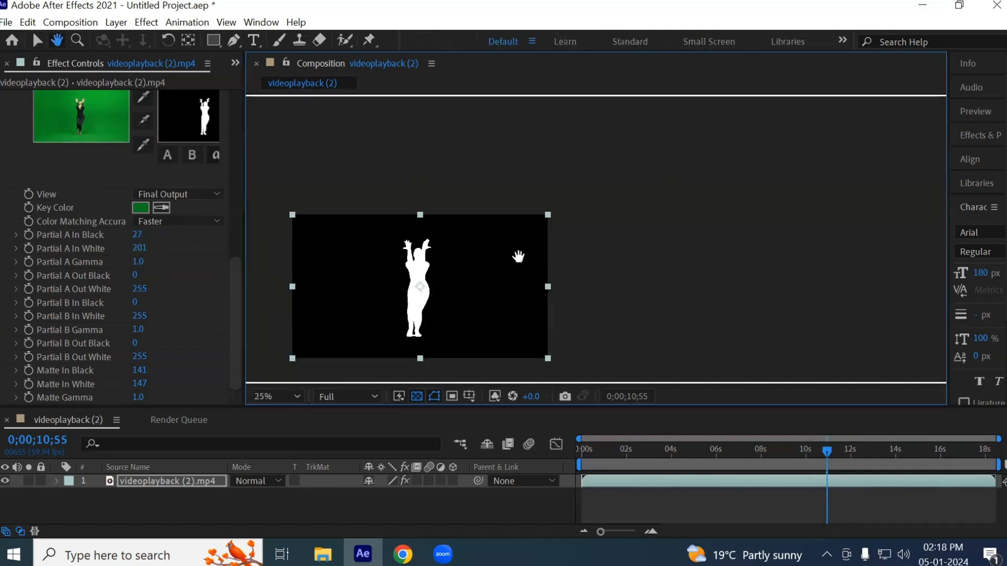
key("v")
scroll(472, 225, "up", 4)
left_click_drag(467, 292, 527, 320)
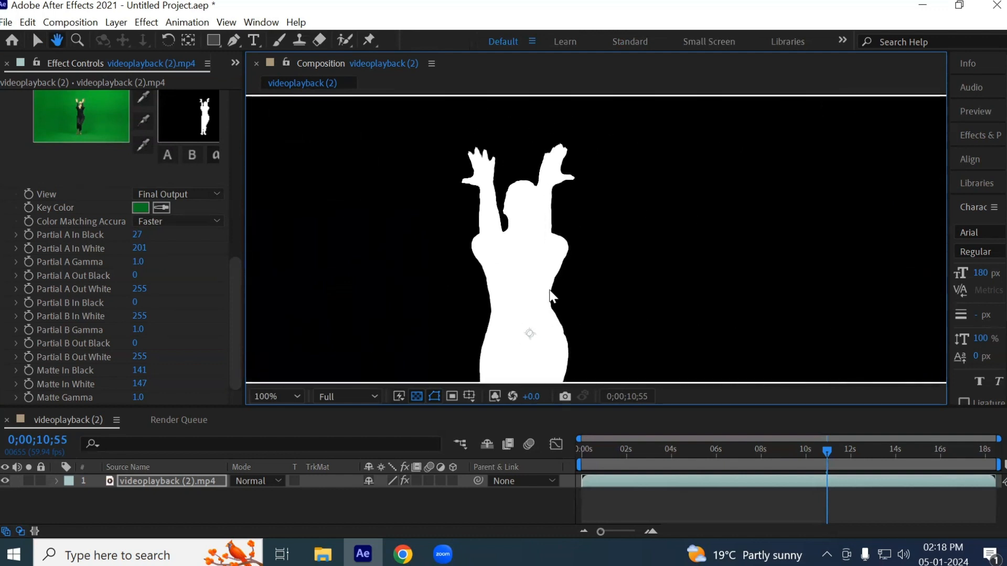
key("v")
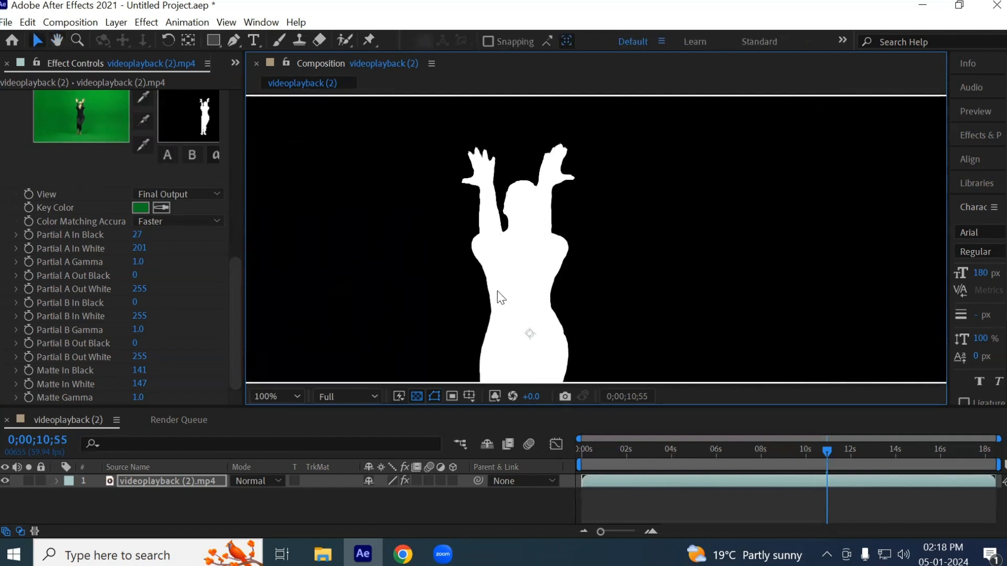
- Return the composition view to RGB and lower Partial A In White of Color Difference Key 2 to 184
left_click(495, 396)
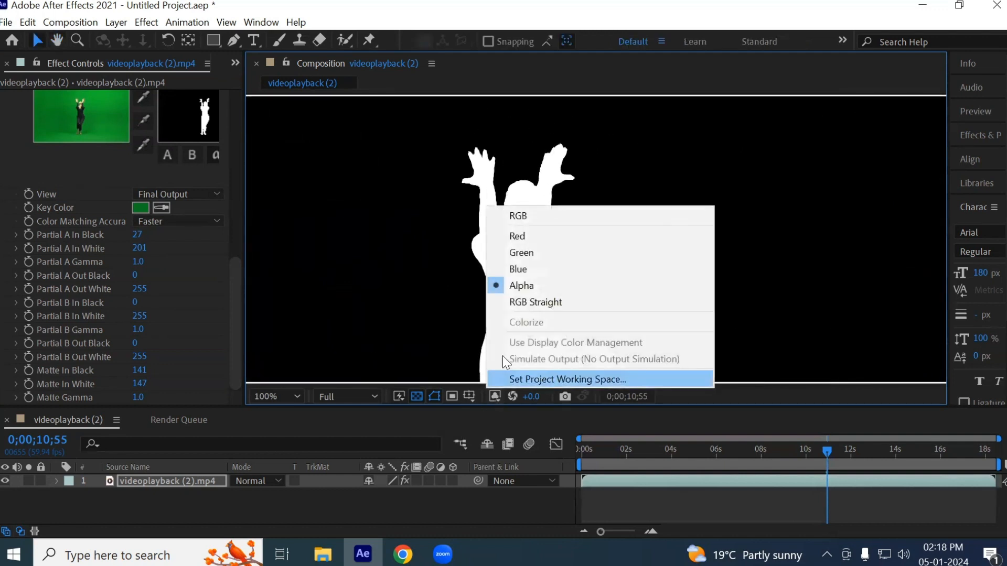
left_click(517, 215)
scroll(505, 174, "up", 3)
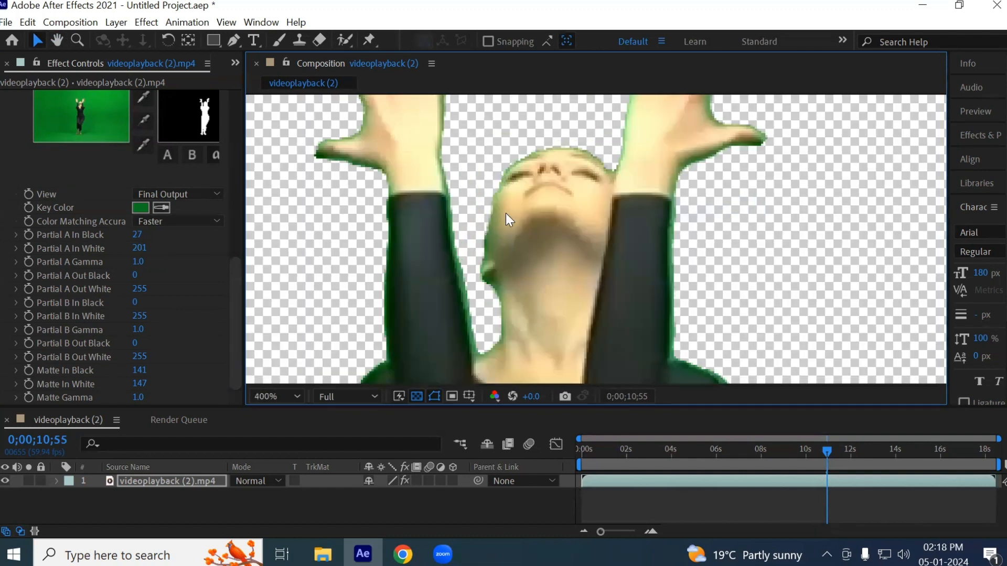
scroll(495, 214, "up", 1)
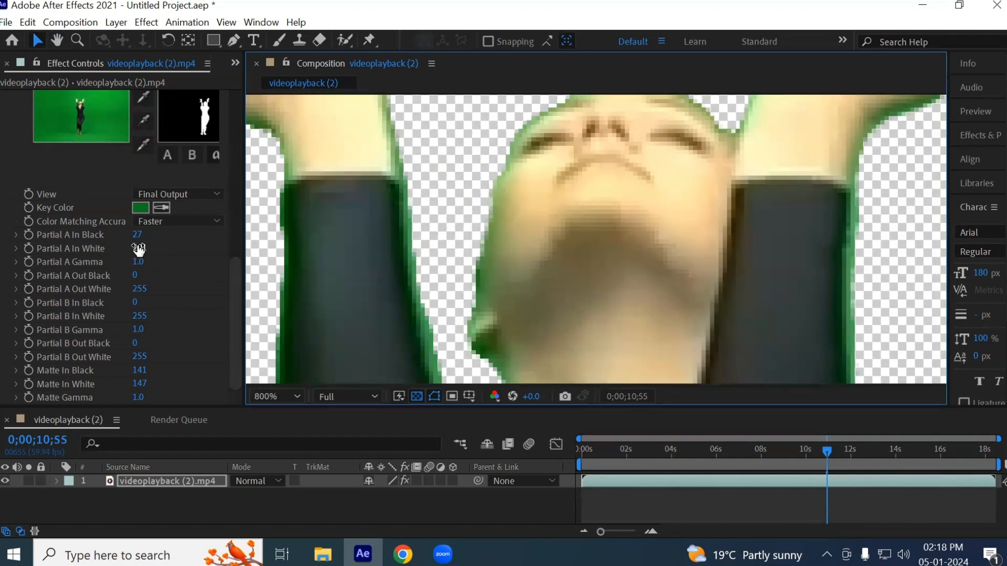
left_click_drag(139, 250, 129, 251)
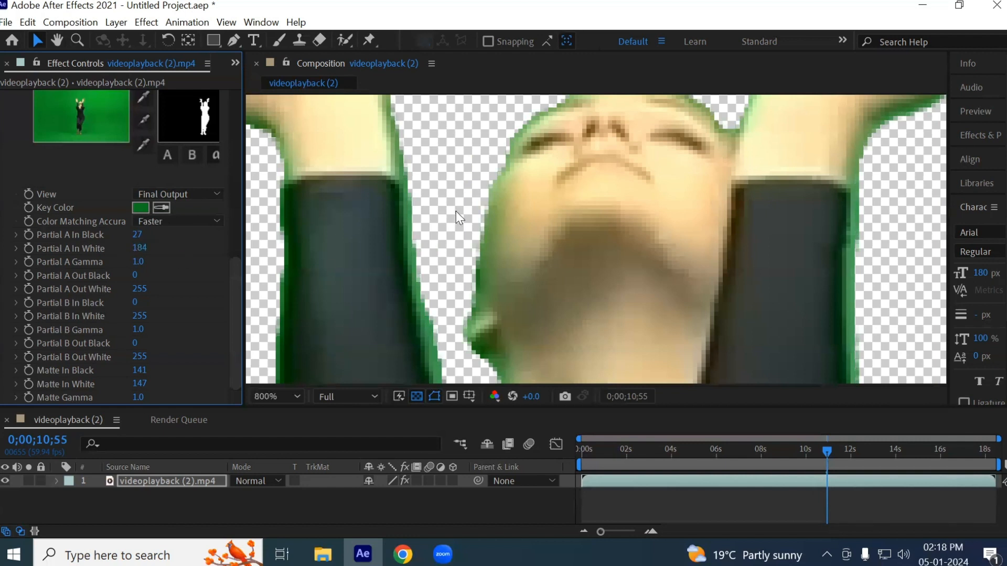
- Examine the green fringe between the dancer's arm and neck, and check the whole silhouette in the Alpha view
scroll(482, 218, "down", 1)
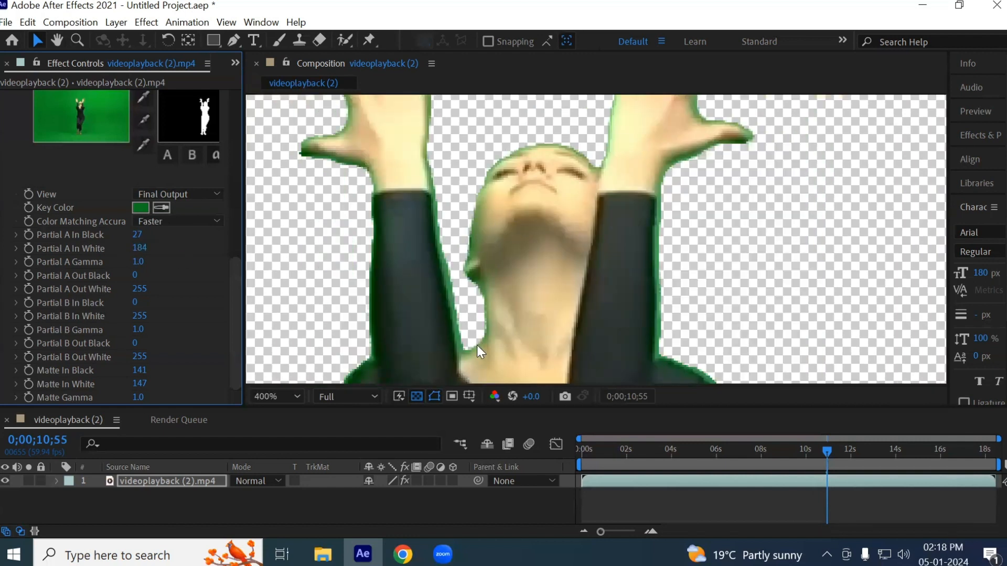
scroll(433, 210, "up", 2)
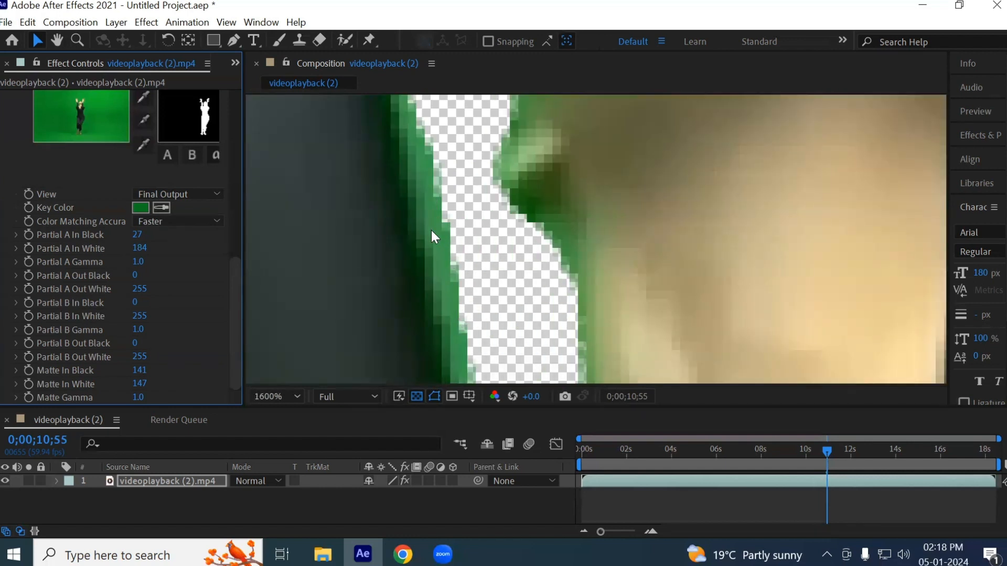
scroll(499, 244, "down", 3)
scroll(498, 241, "down", 2)
key("space")
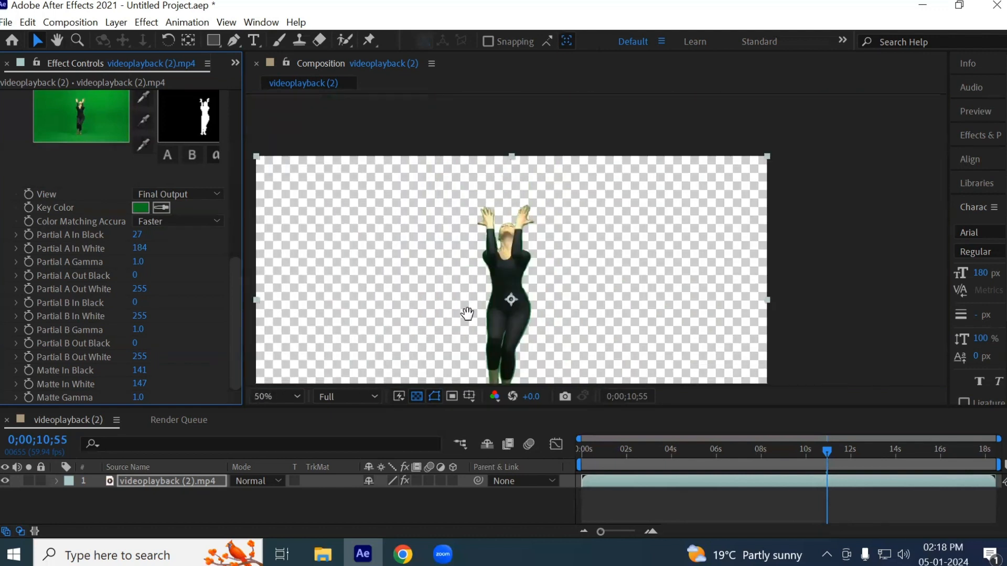
left_click_drag(457, 318, 544, 236)
left_click(495, 394)
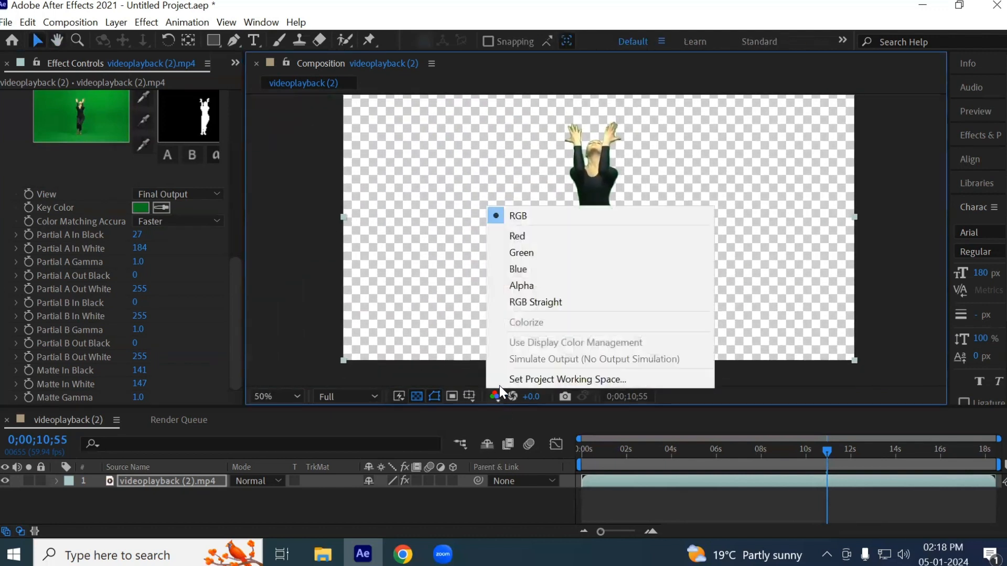
left_click(524, 288)
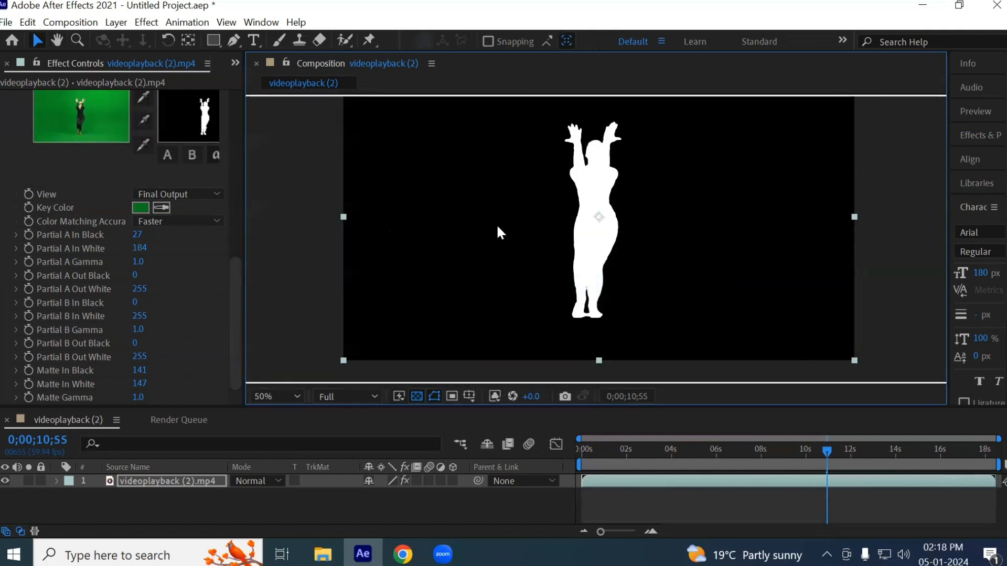
scroll(135, 272, "up", 4)
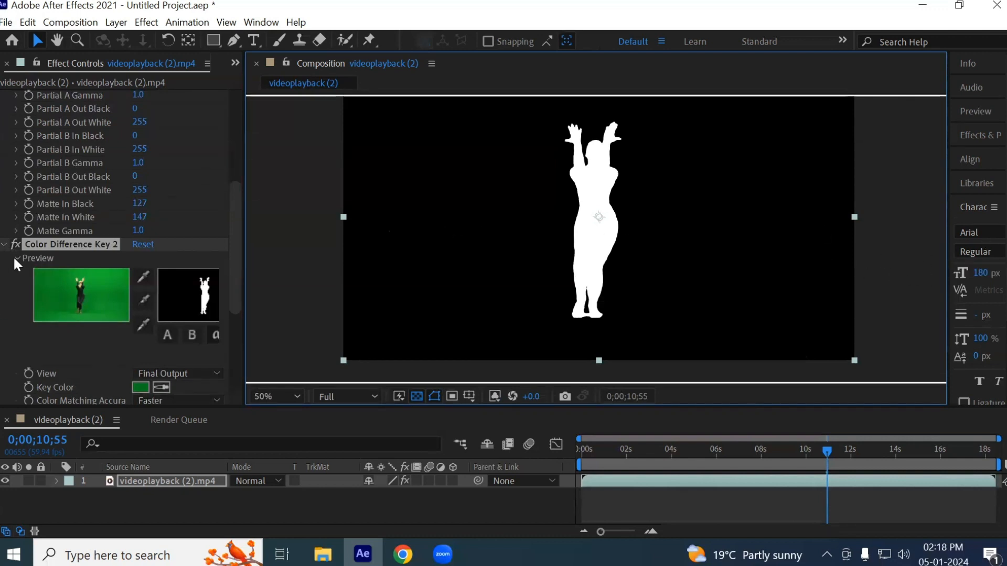
- Compare the settings of Color Difference Key and Color Difference Key 2, and collapse both effects
scroll(7, 203, "up", 3)
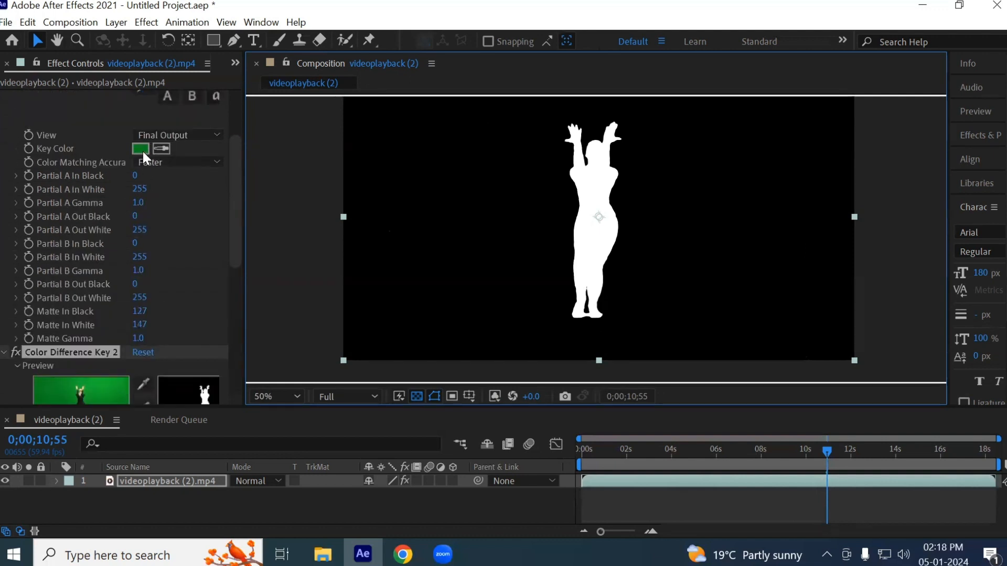
scroll(144, 264, "down", 5)
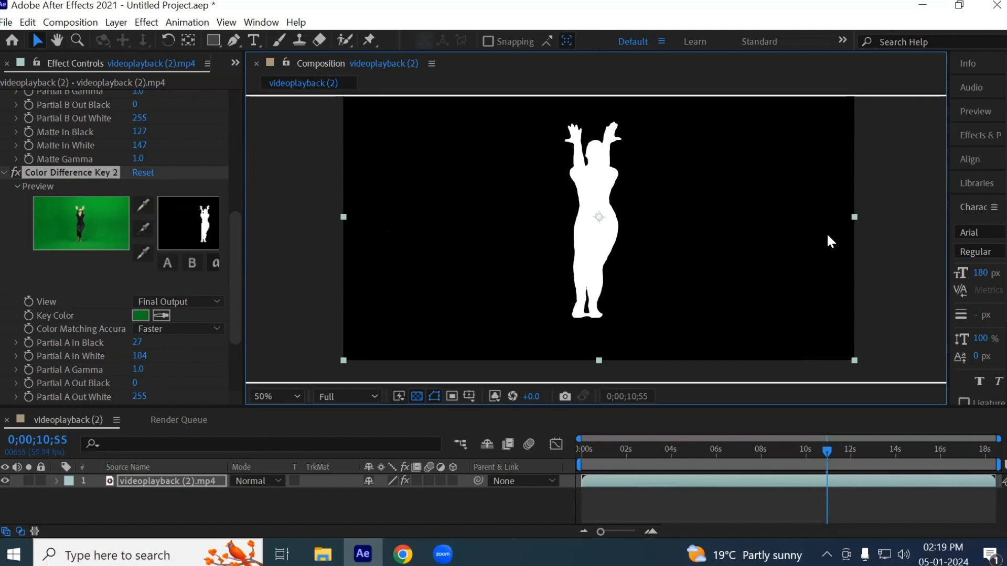
left_click(5, 172)
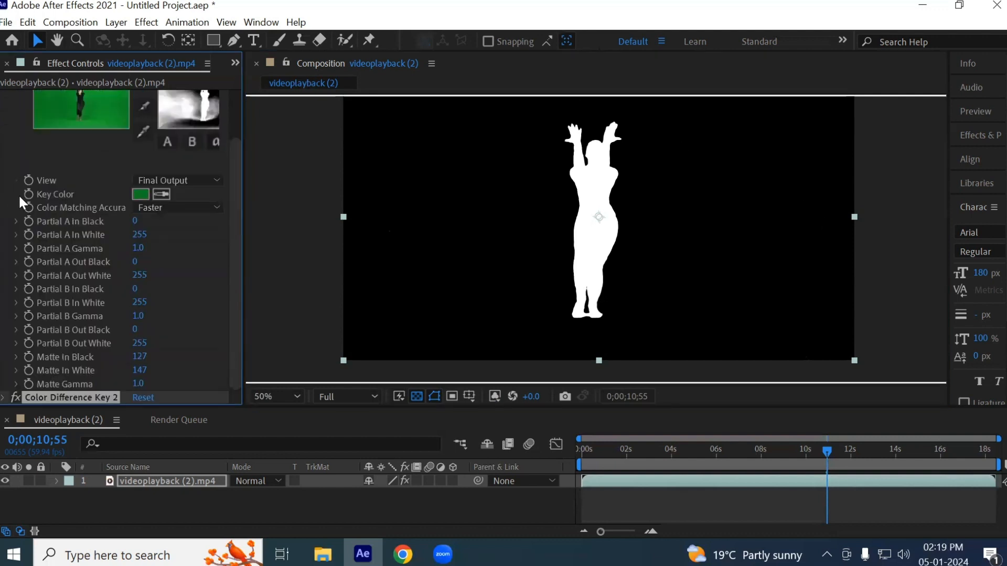
scroll(108, 294, "up", 3)
scroll(110, 367, "down", 3)
left_click(5, 398)
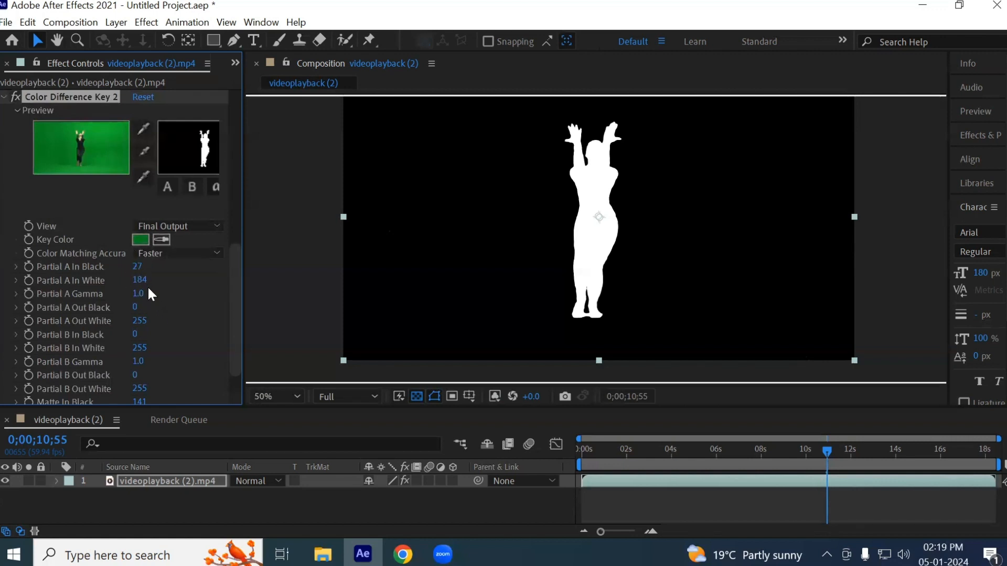
left_click(5, 97)
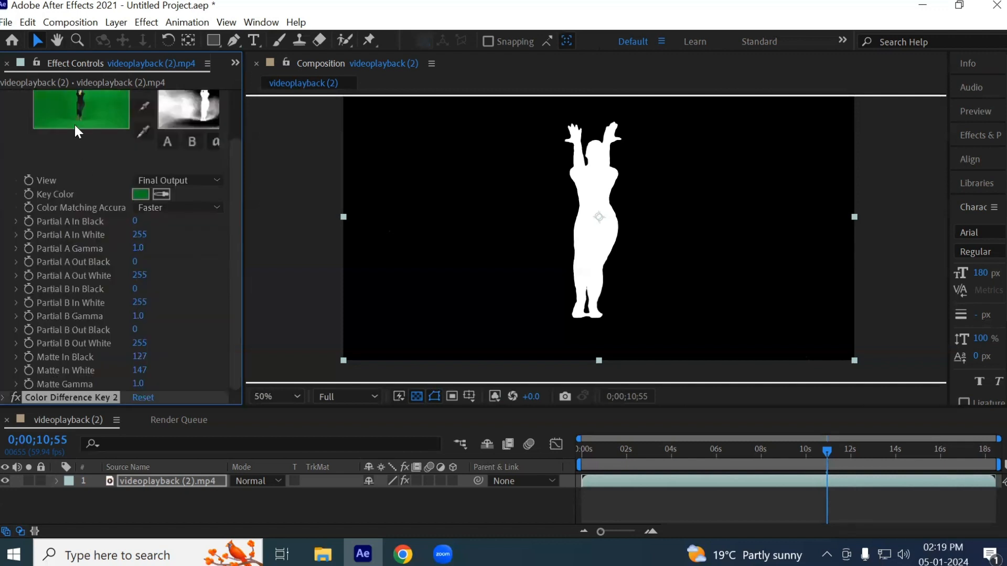
scroll(77, 249, "up", 2)
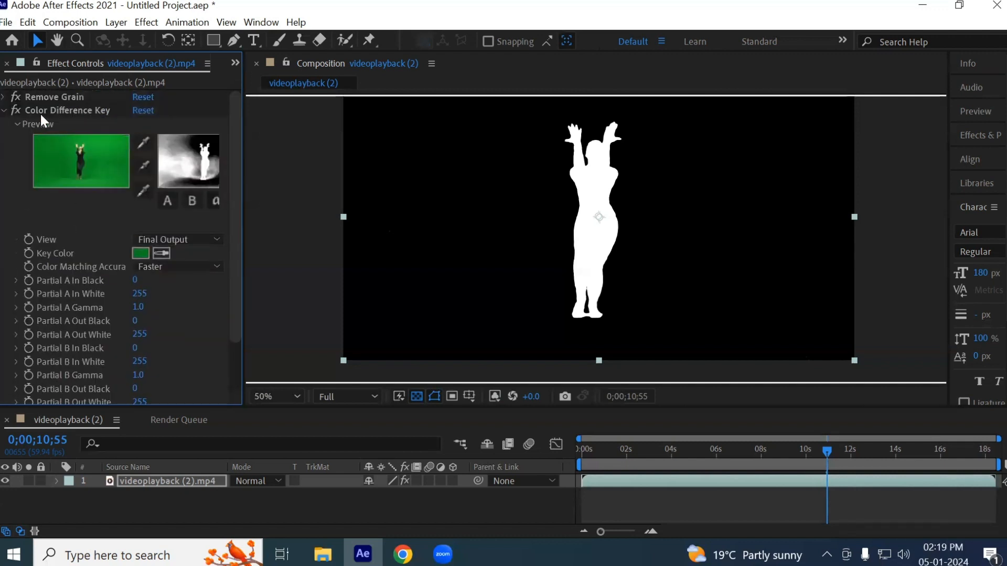
left_click(5, 110)
left_click(45, 299)
- Return the composition view to RGB and examine the green fringe around the dancer's legs and feet
scroll(595, 222, "up", 2)
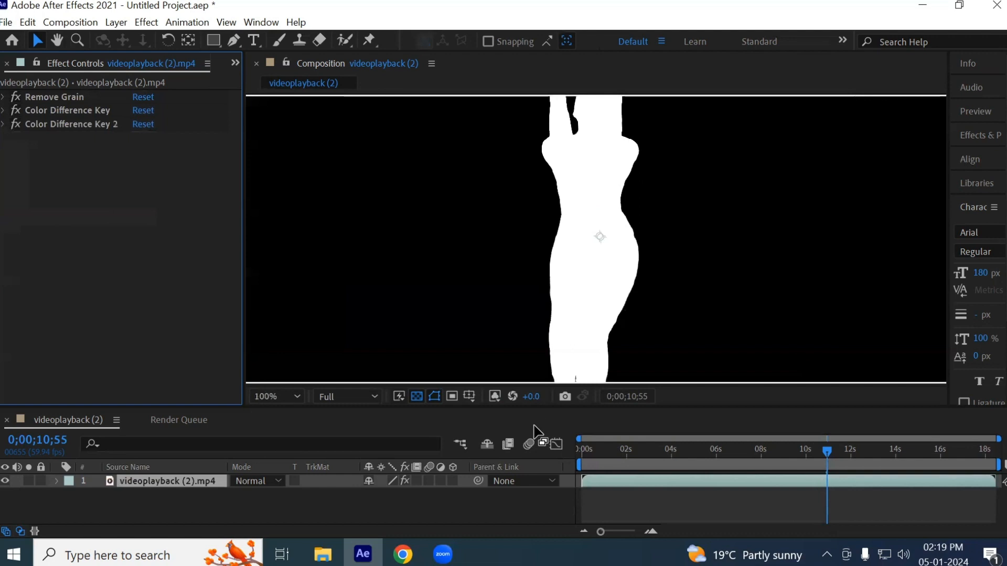
left_click_drag(633, 285, 596, 157)
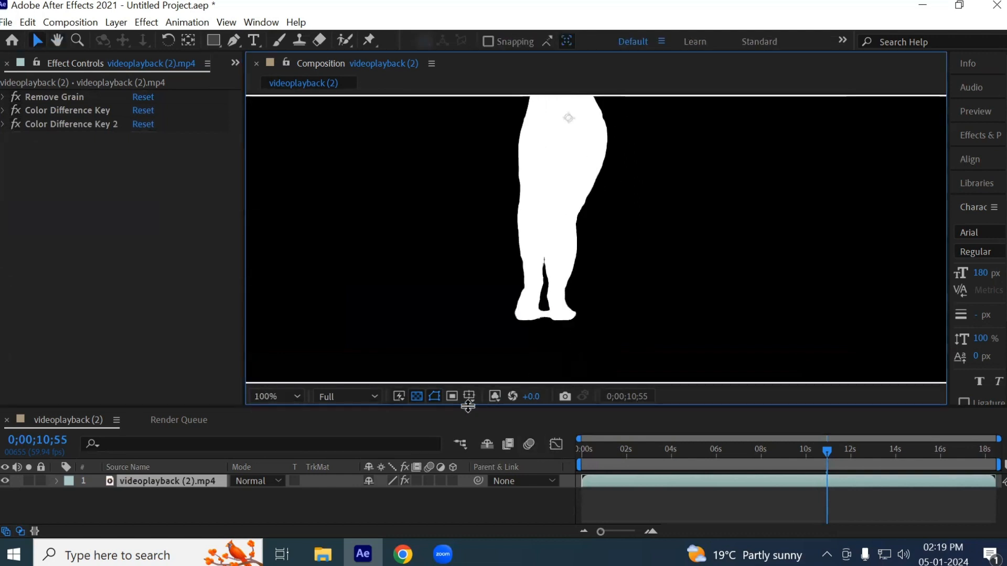
left_click(495, 396)
left_click(506, 220)
scroll(542, 303, "up", 6)
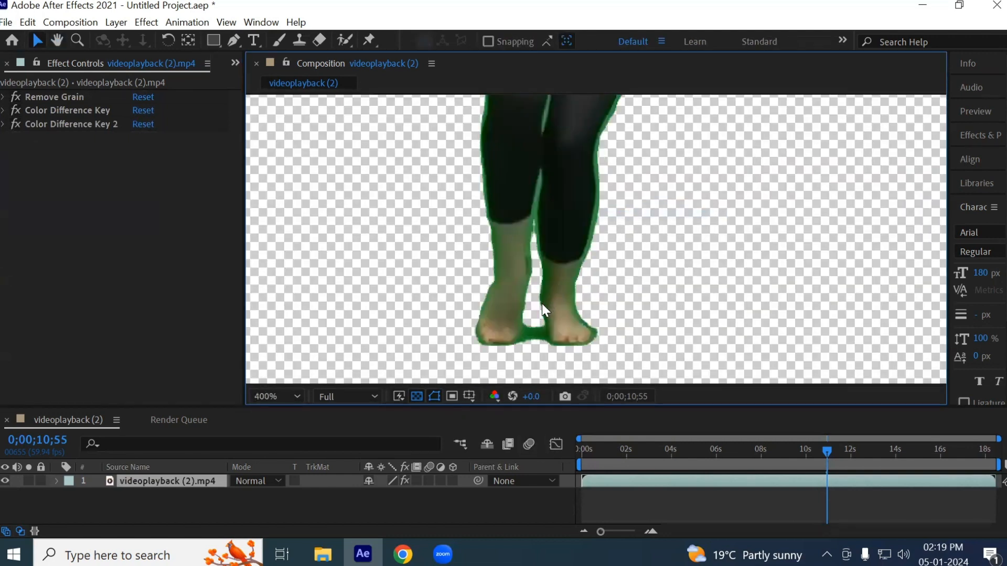
scroll(544, 318, "down", 2)
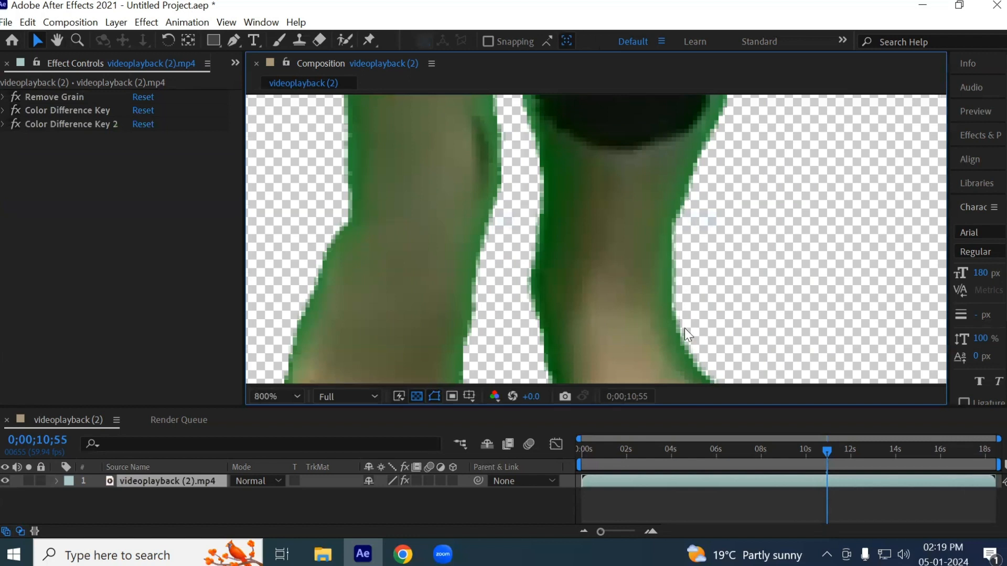
left_click_drag(672, 274, 606, 141)
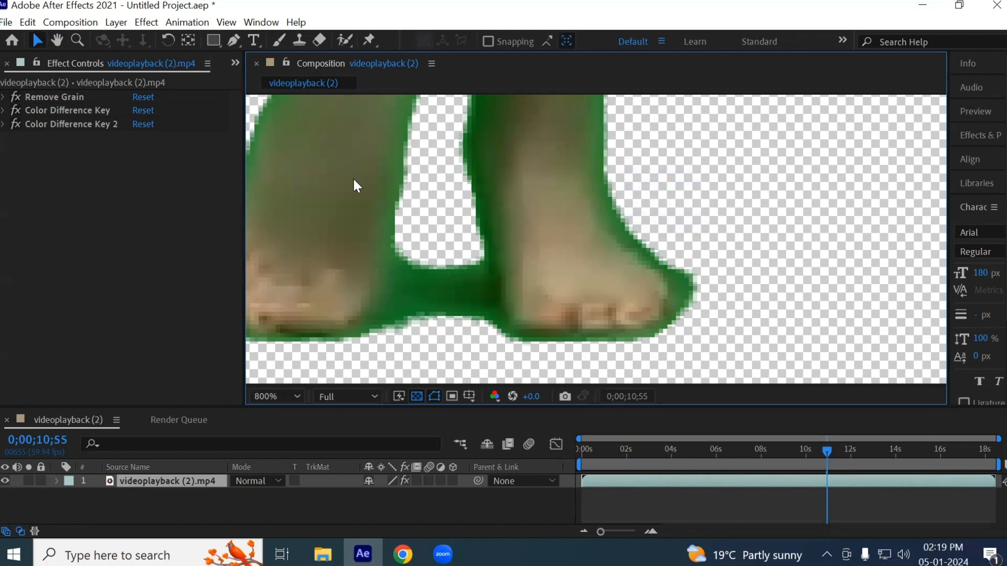
- Apply the Matte Choker effect to the dancer clip
left_click(145, 23)
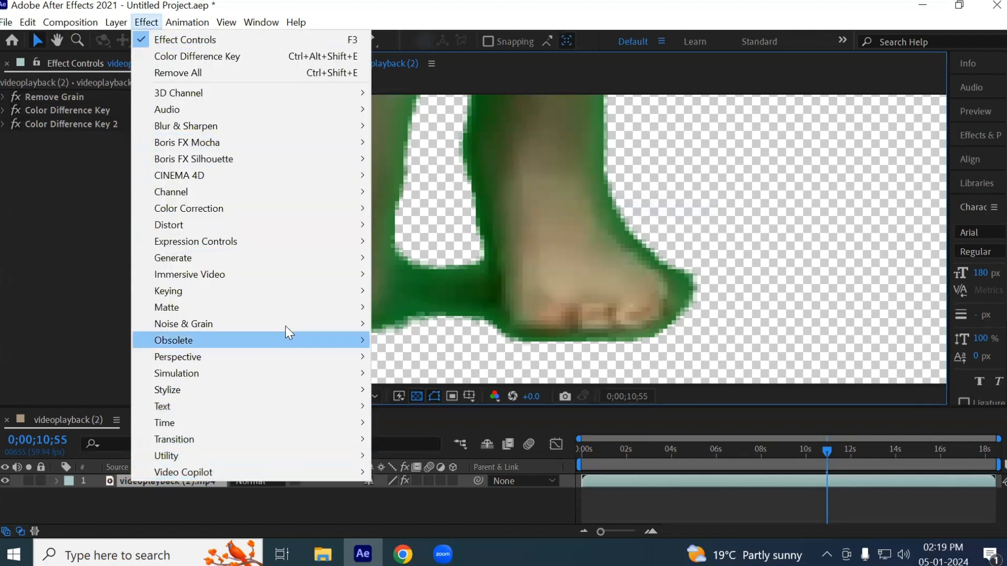
mouse_move(287, 307)
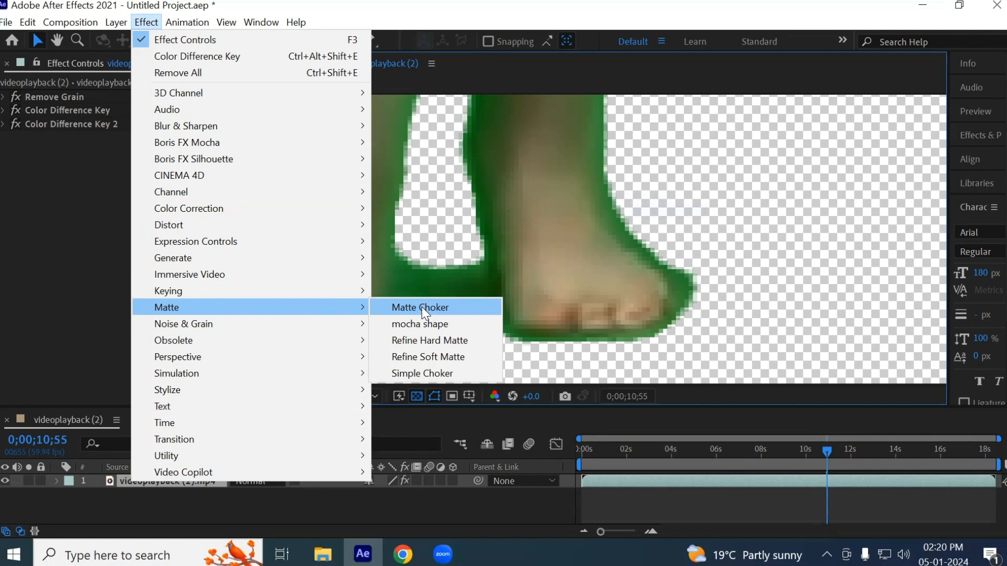
left_click(422, 307)
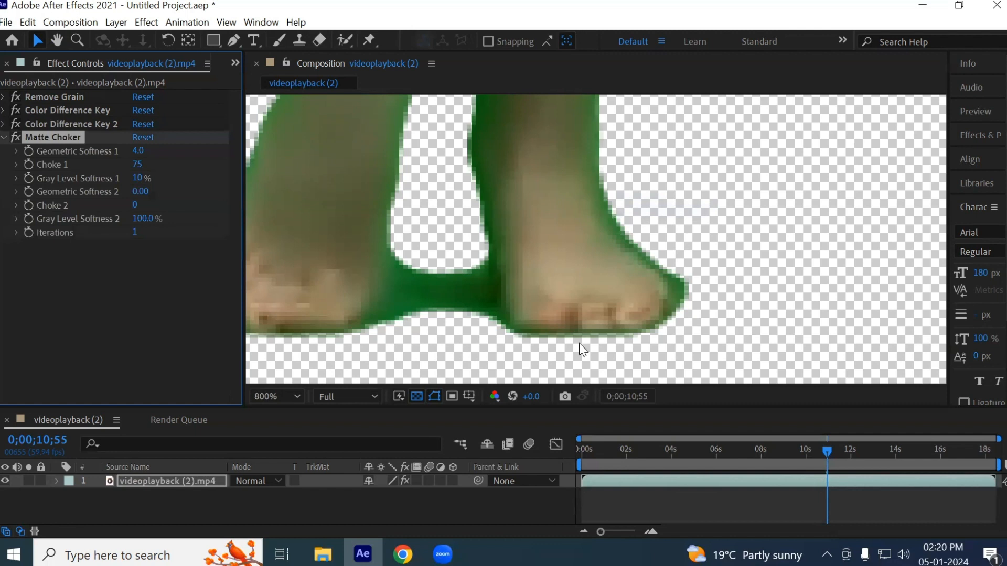
- Check the choked matte around the feet in the Alpha view and return to RGB
left_click(492, 397)
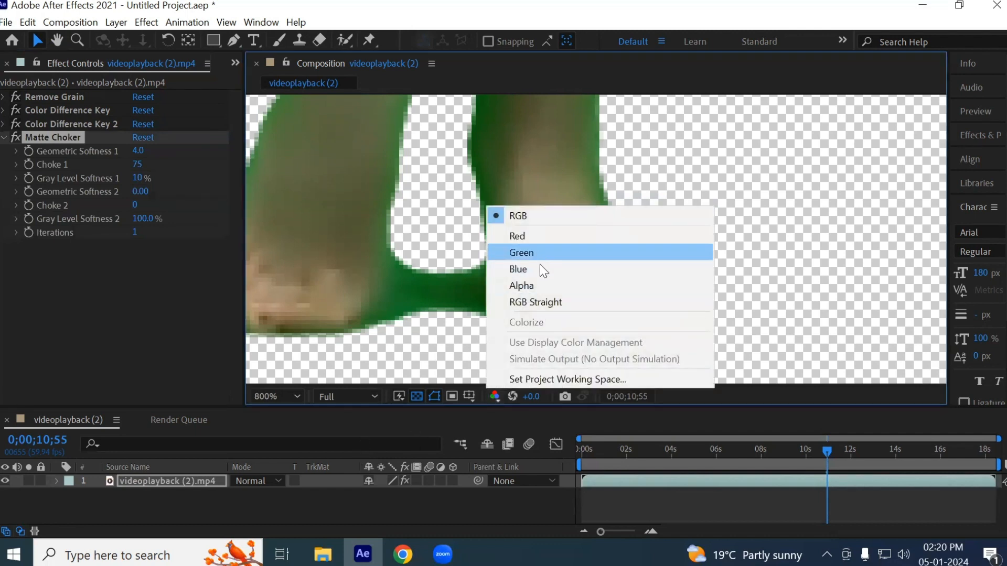
left_click(530, 286)
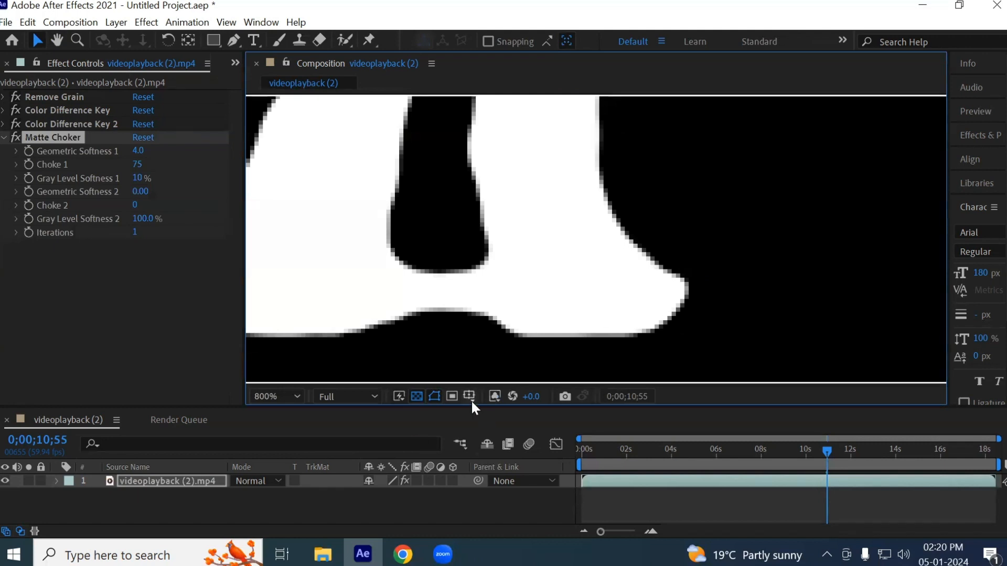
left_click(494, 397)
left_click(519, 216)
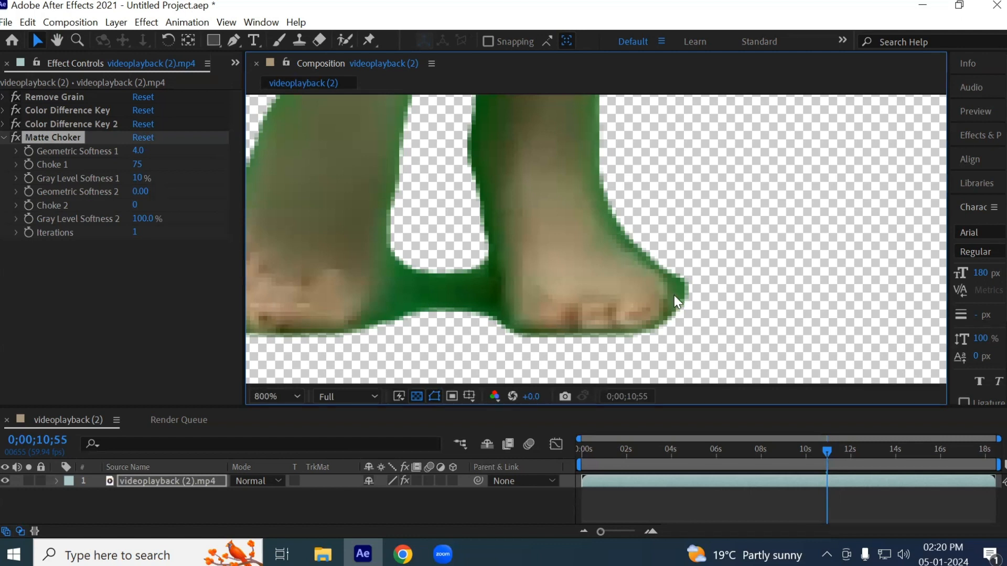
- Raise Choke 1 of Matte Choker to 105 to shrink the green edge along the legs
left_click(48, 164)
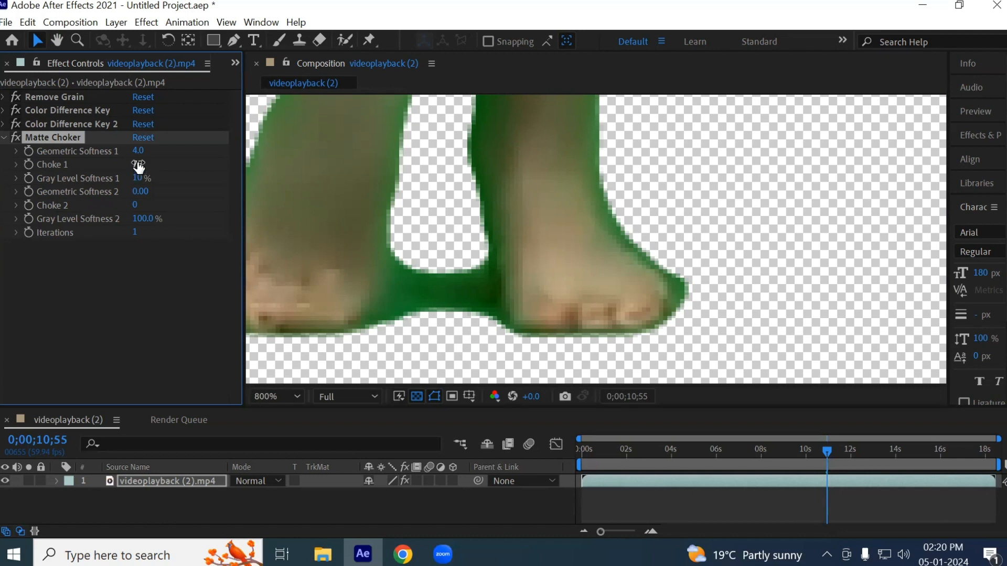
key("space")
left_click_drag(503, 159, 521, 465)
left_click_drag(644, 166, 584, 342)
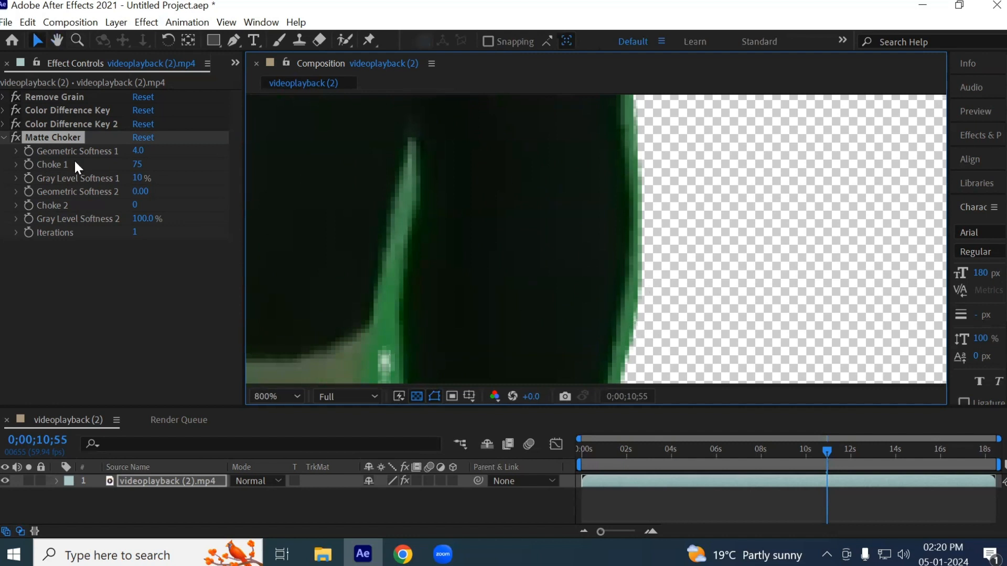
left_click_drag(137, 166, 162, 168)
- Examine the choked edges of the dancer's upper body, arms and face
scroll(520, 218, "down", 3)
key("space")
left_click_drag(505, 140, 492, 340)
left_click_drag(486, 158, 471, 329)
left_click_drag(455, 187, 461, 276)
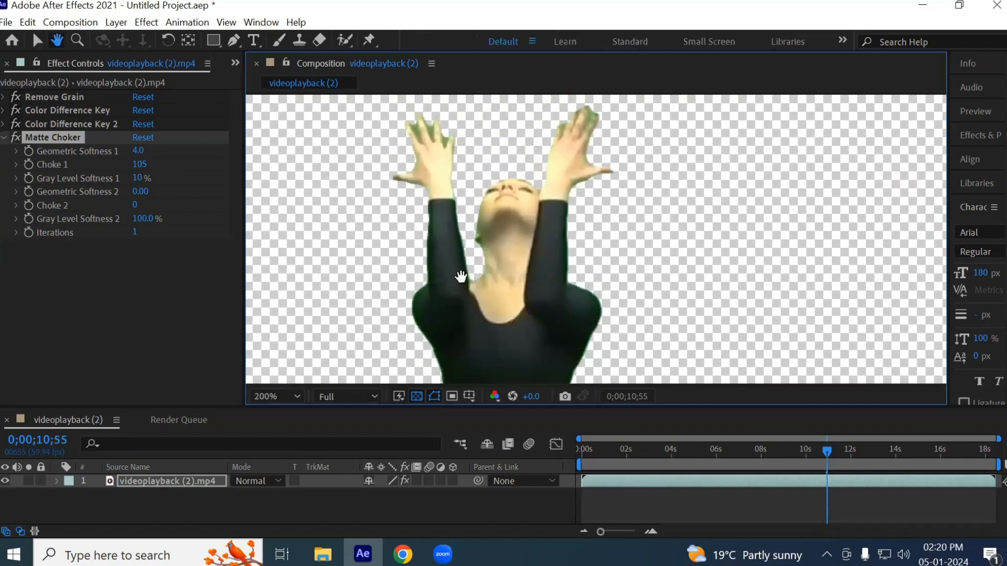
scroll(476, 277, "up", 4)
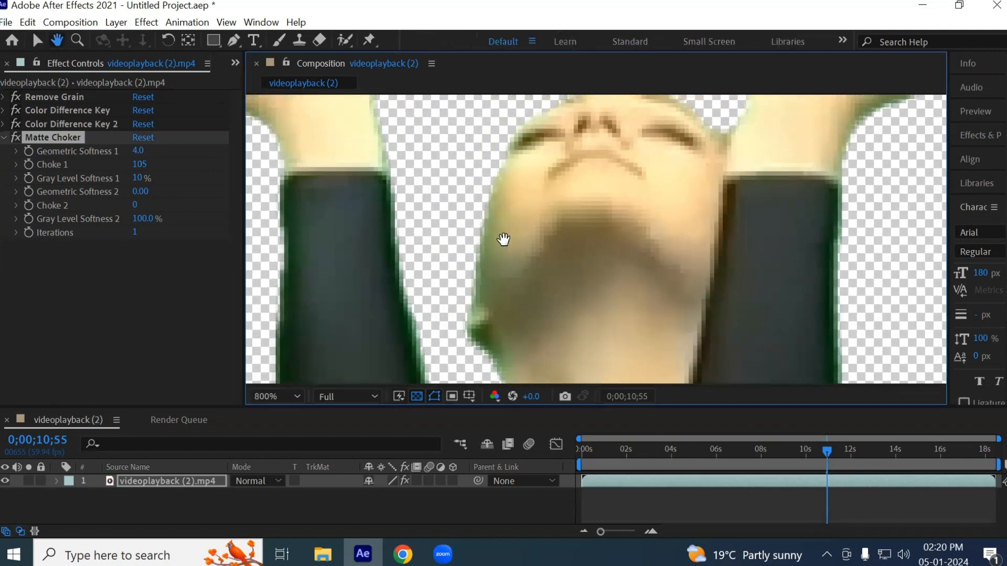
left_click_drag(515, 169, 499, 221)
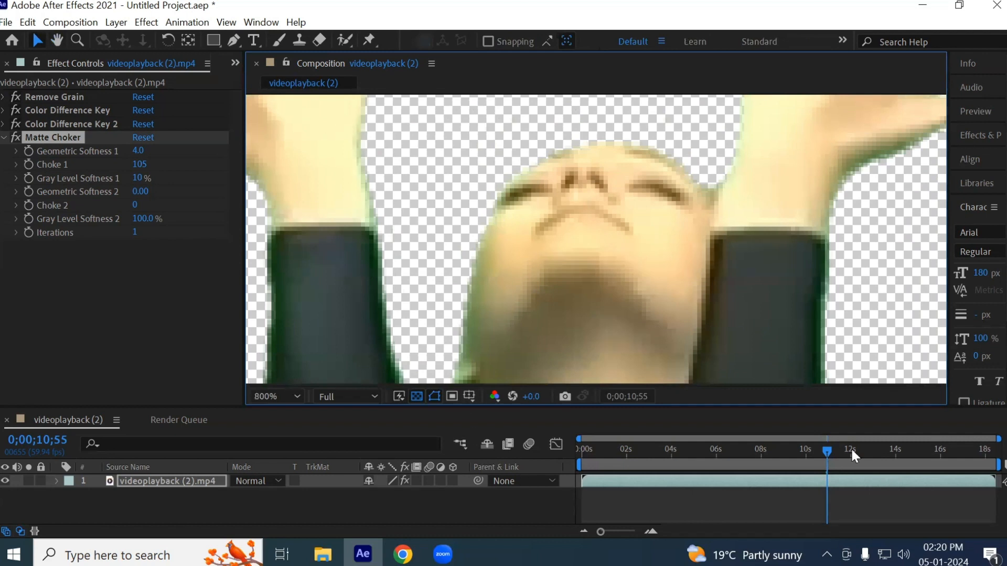
- Move the current time to 0;00;07;33 and frame the dancer's head in the composition view
left_click_drag(828, 452, 752, 451)
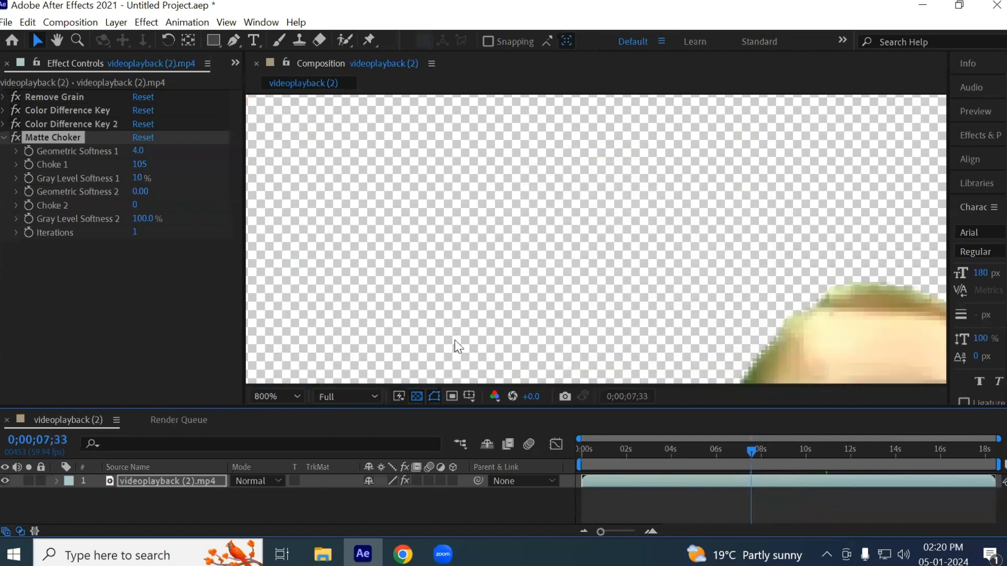
left_click_drag(717, 310, 483, 137)
scroll(527, 224, "down", 1)
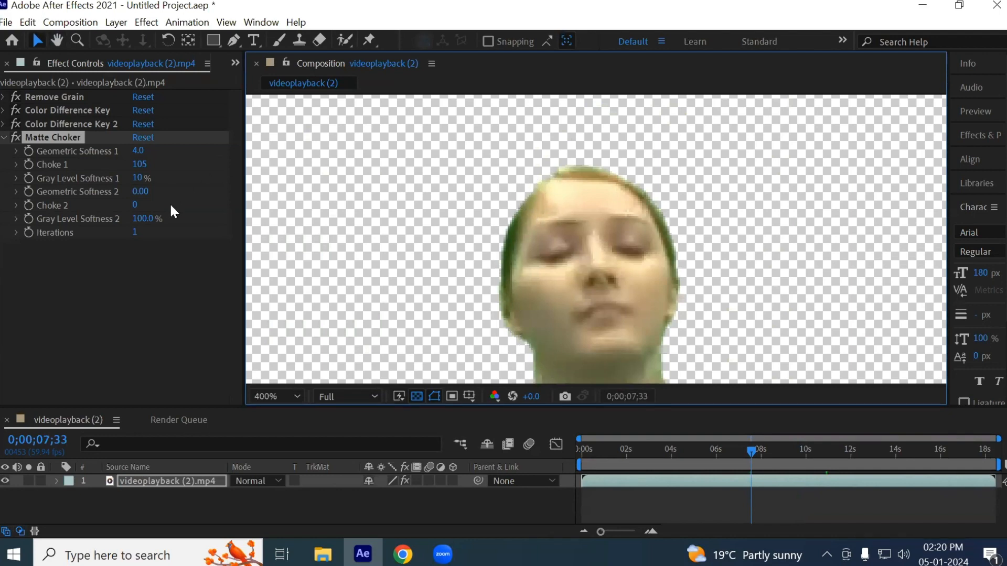
- Lower Choke 1 of Matte Choker to -127 to see the matte expand around the head
left_click_drag(139, 166, 4, 192)
left_click_drag(142, 164, 130, 164)
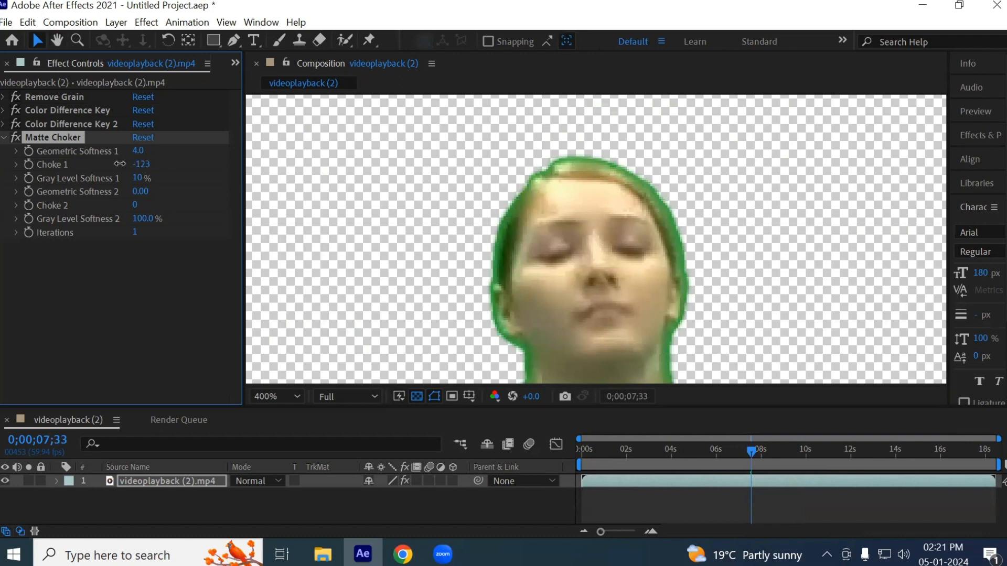
left_click_drag(38, 169, 154, 206)
key("ctrl+z")
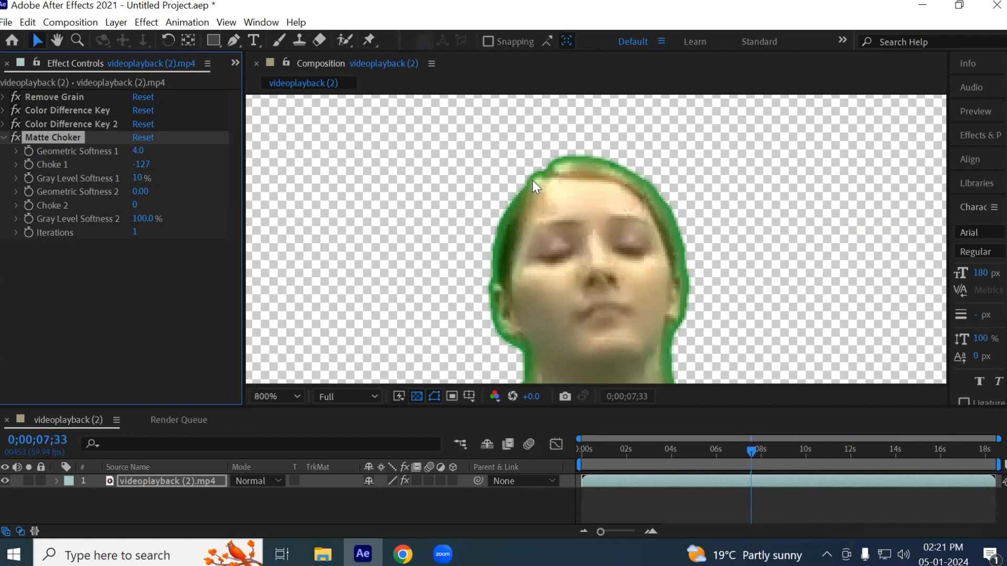
- Set Choke 1 of Matte Choker to -29 and examine the edges of the head and shoulder
scroll(540, 177, "up", 2)
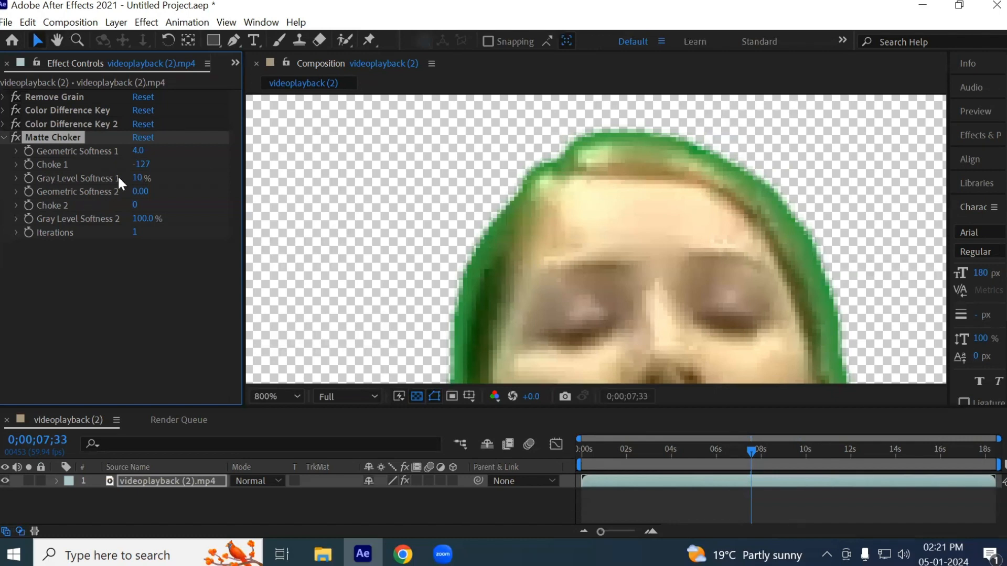
left_click_drag(140, 170, 210, 152)
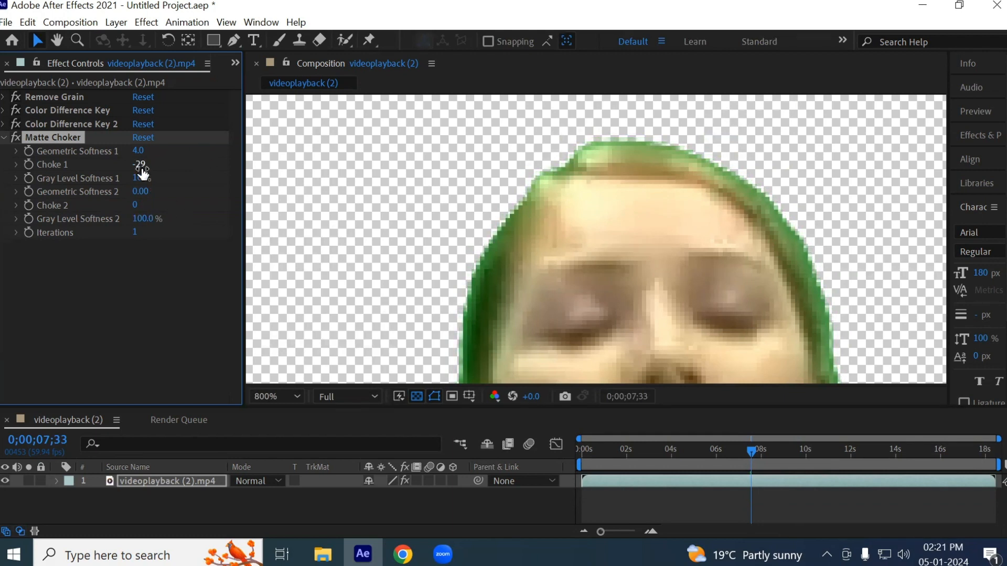
scroll(637, 213, "down", 2)
left_click_drag(650, 218, 597, 205)
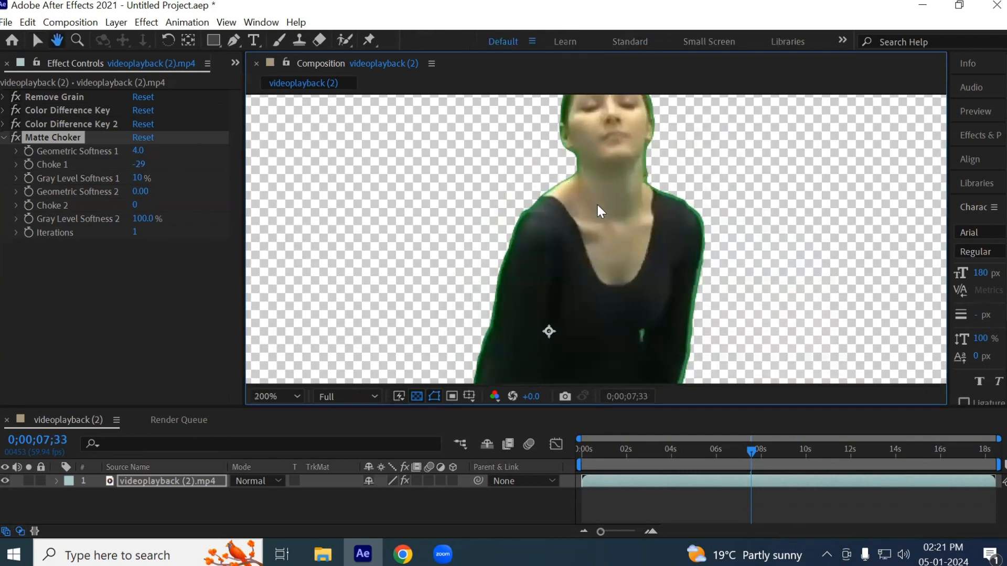
scroll(543, 187, "up", 2)
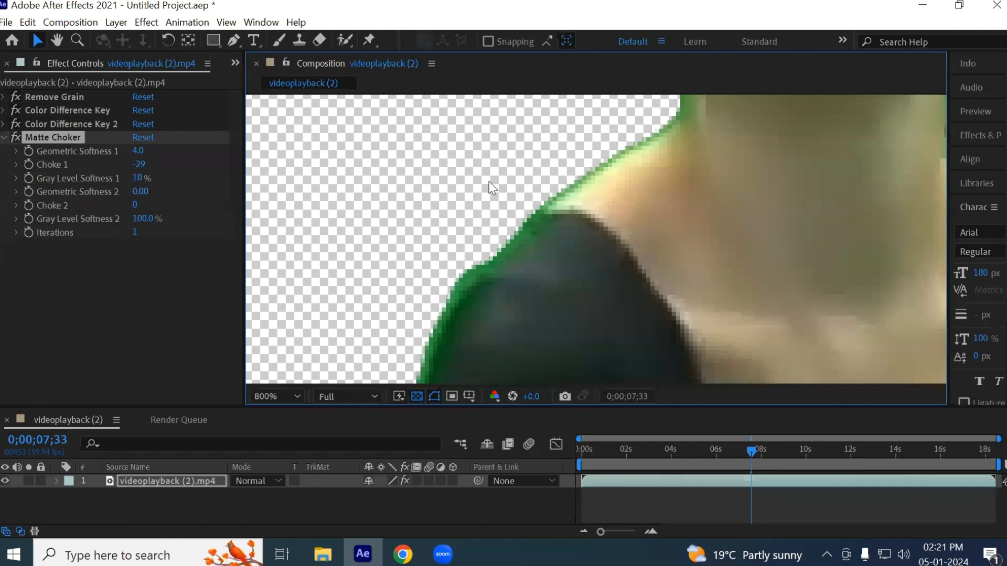
- Set Choke 1 of Matte Choker to 23 and examine the edge along the arm and shoulder
left_click_drag(141, 164, 185, 162)
scroll(461, 283, "down", 3)
scroll(472, 236, "up", 6)
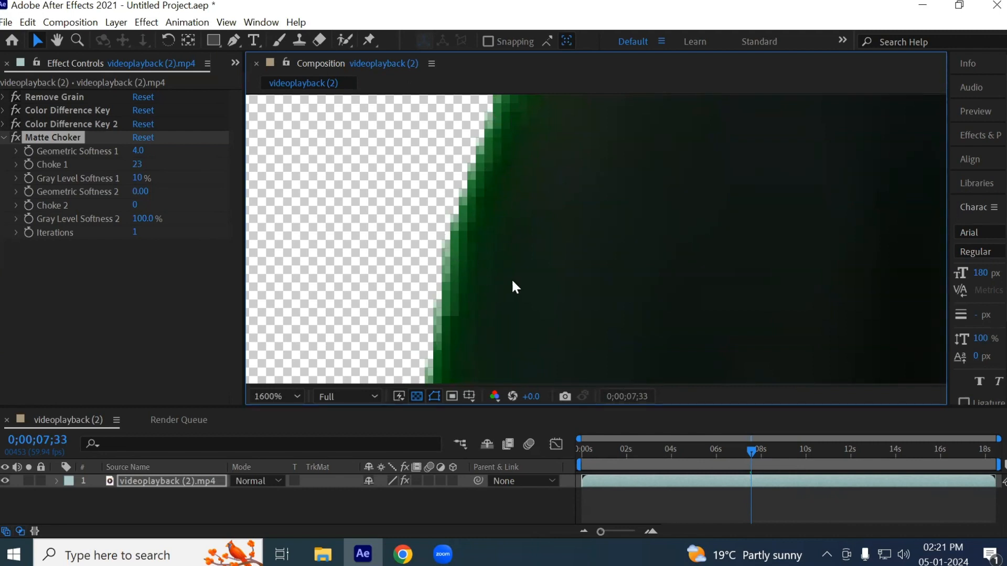
key("space")
left_click_drag(528, 175, 454, 407)
left_click_drag(486, 198, 420, 409)
left_click_drag(561, 200, 521, 184)
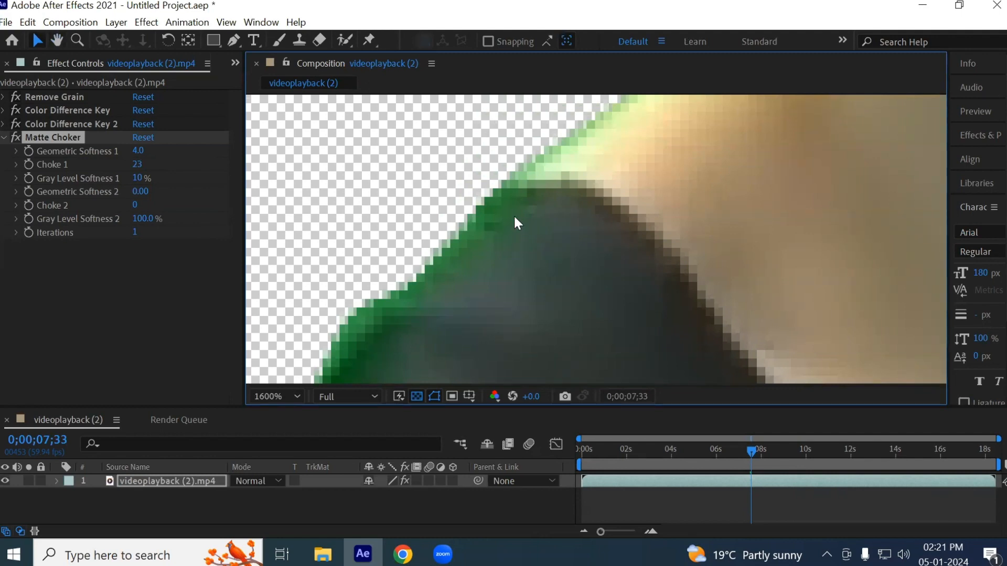
- Check the green edge from the neck up to the hair and raise Choke 1 of Matte Choker to 73
key("space")
left_click_drag(562, 251, 545, 364)
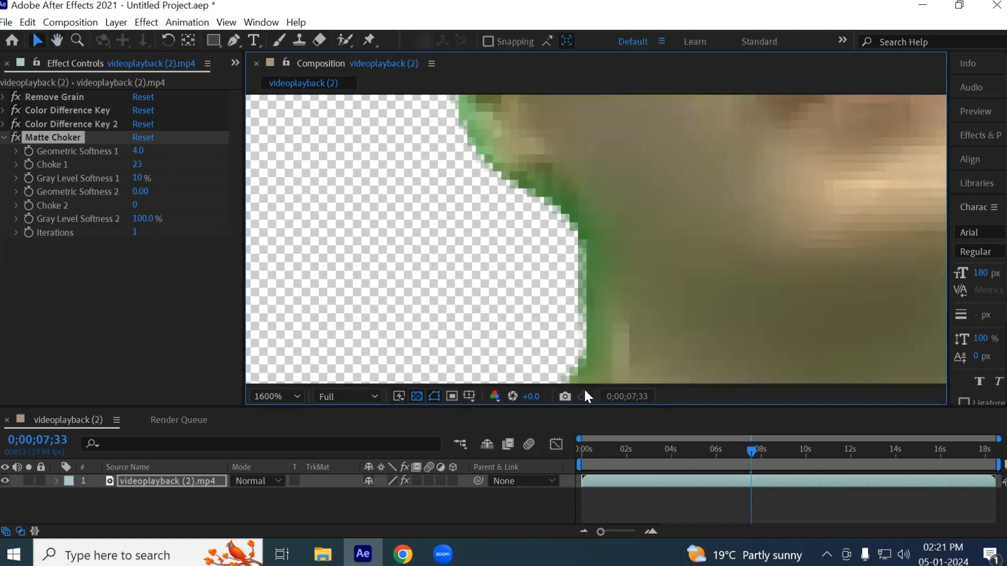
key("space")
left_click_drag(604, 236, 606, 404)
left_click_drag(620, 276, 538, 398)
left_click_drag(517, 213, 449, 348)
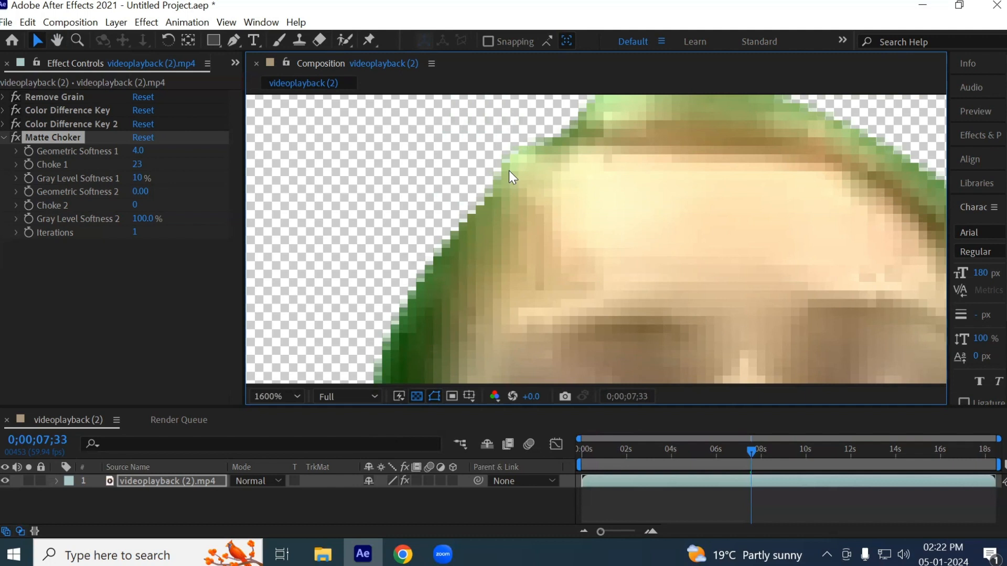
left_click_drag(137, 164, 176, 165)
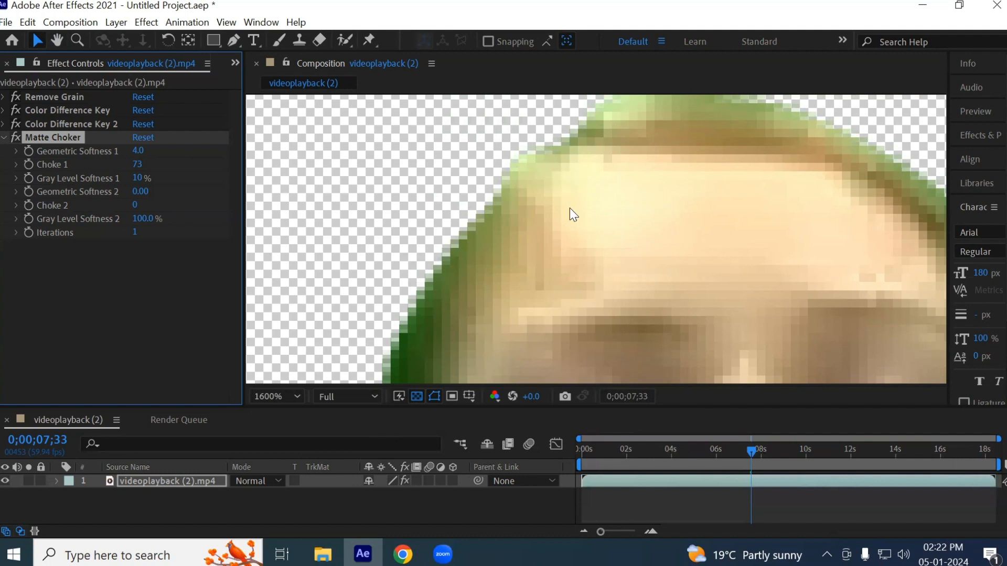
- Undo the last Choke 1 change and examine the green edge along the arm and hand
key("ctrl+z")
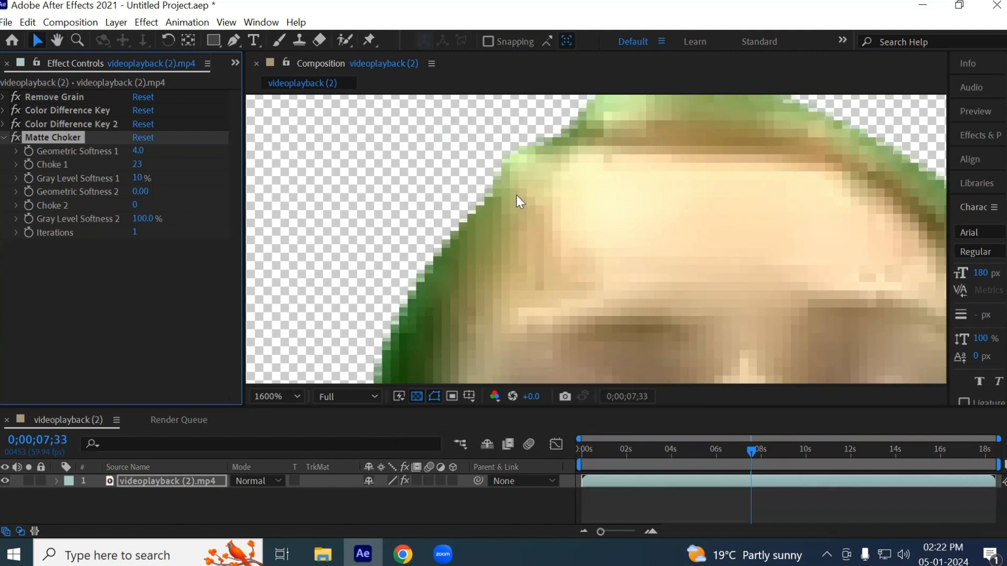
scroll(557, 237, "down", 2)
key("space")
left_click_drag(695, 317, 657, 105)
left_click_drag(646, 232, 604, 90)
left_click_drag(589, 270, 601, 172)
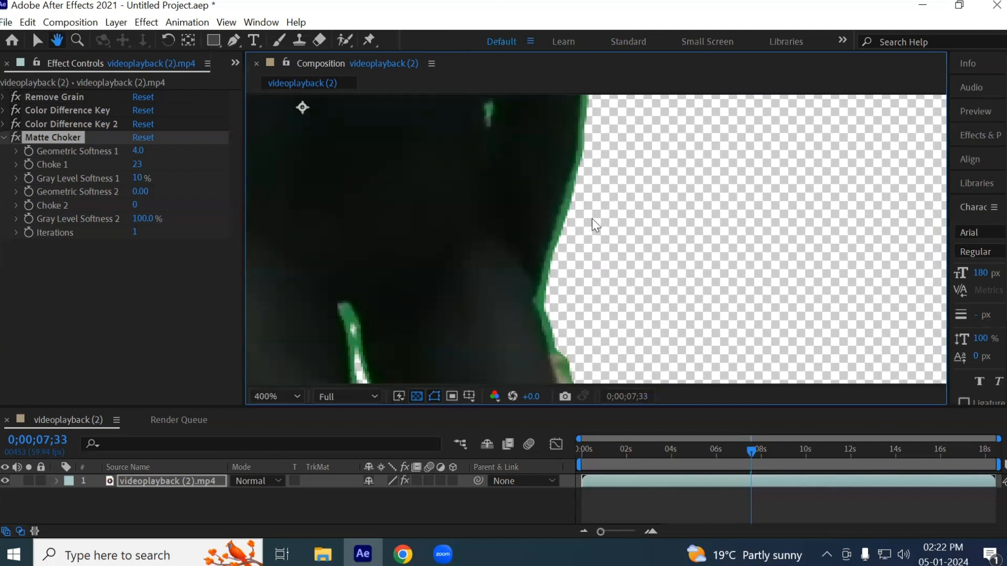
scroll(560, 348, "up", 1)
left_click_drag(561, 301, 605, 170)
key("v")
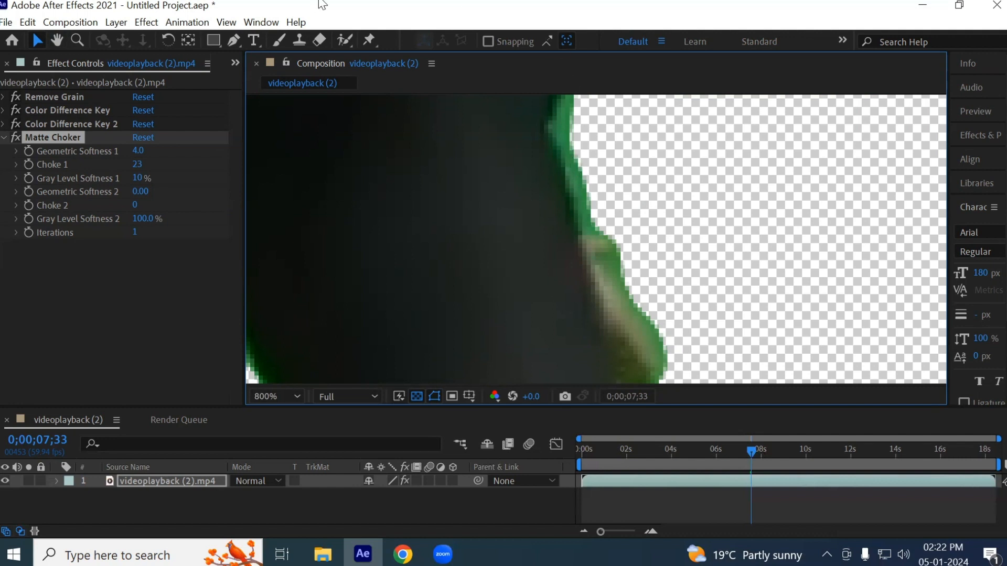
- Set Geometric Softness 2 of Matte Choker to 2.50 and examine the edges from the body up to the hair
left_click(61, 199)
left_click_drag(142, 198, 155, 186)
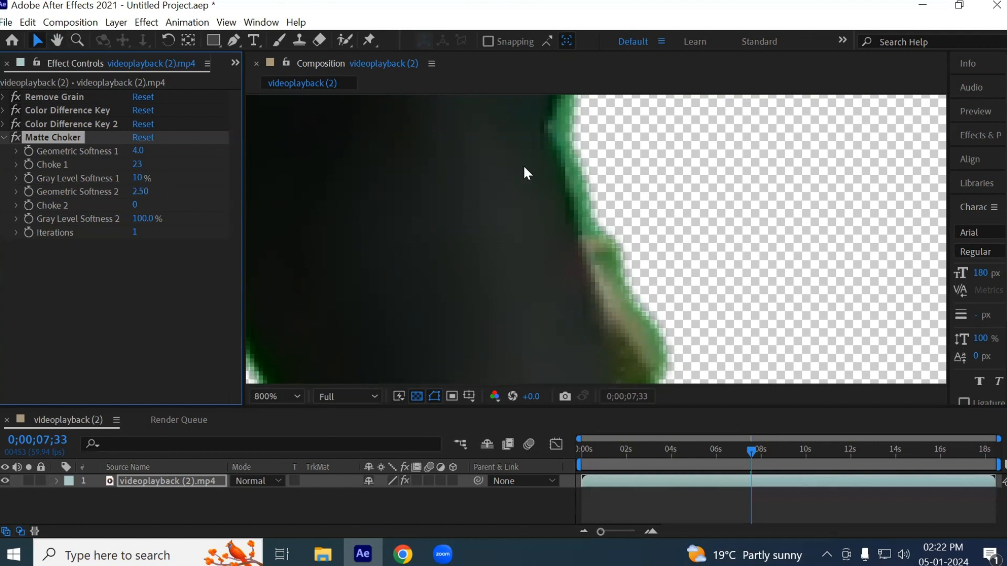
key("space")
left_click_drag(476, 244, 755, 466)
left_click_drag(439, 260, 548, 412)
left_click_drag(439, 219, 495, 419)
left_click_drag(464, 168, 434, 348)
left_click_drag(517, 209, 427, 367)
left_click_drag(544, 257, 522, 347)
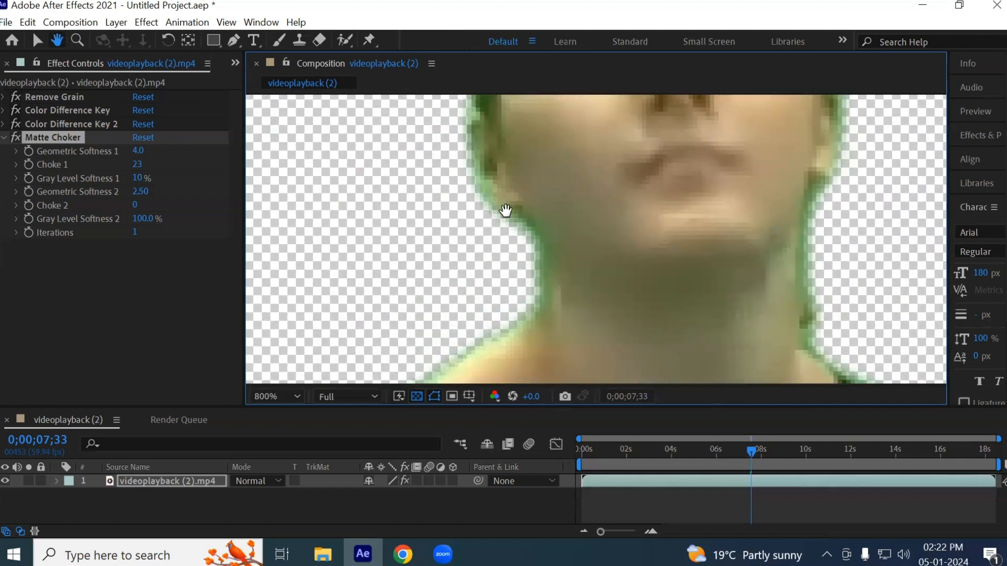
left_click_drag(505, 209, 490, 382)
left_click_drag(481, 263, 468, 302)
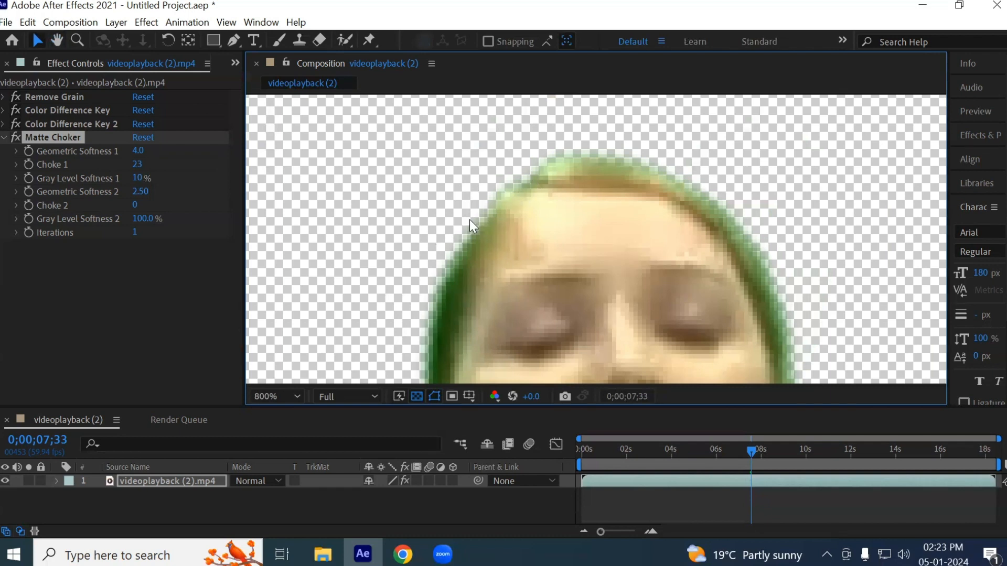
- Set Choke 1 of Matte Choker to 56 and check the edge around the head and shoulders
scroll(578, 135, "up", 1)
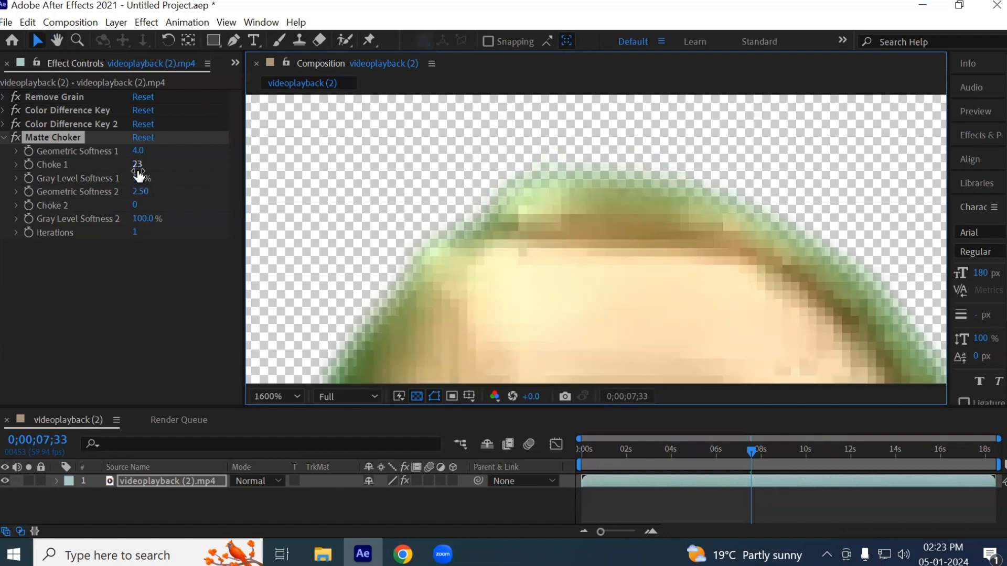
left_click_drag(141, 170, 175, 177)
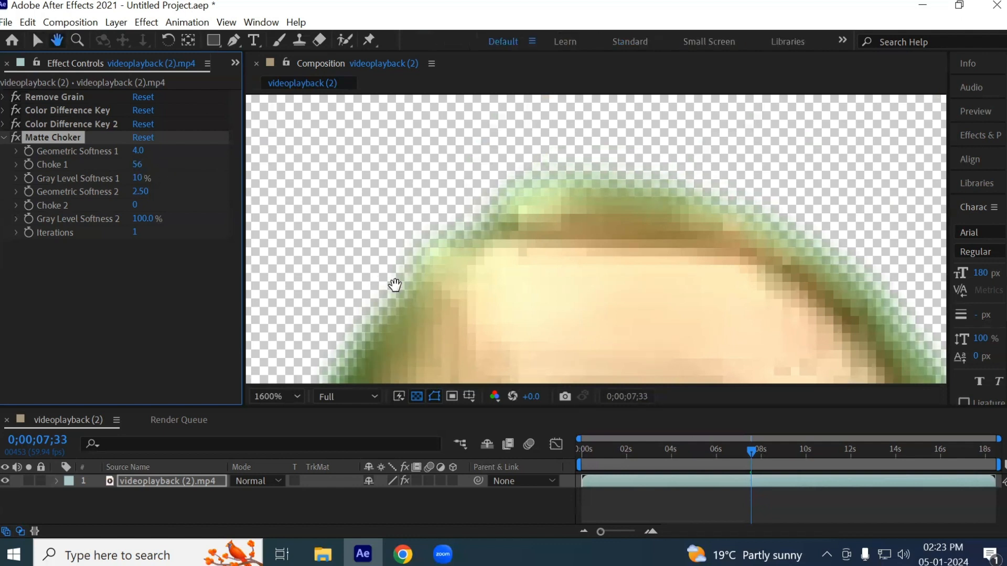
scroll(498, 143, "down", 4)
left_click_drag(643, 306, 621, 186)
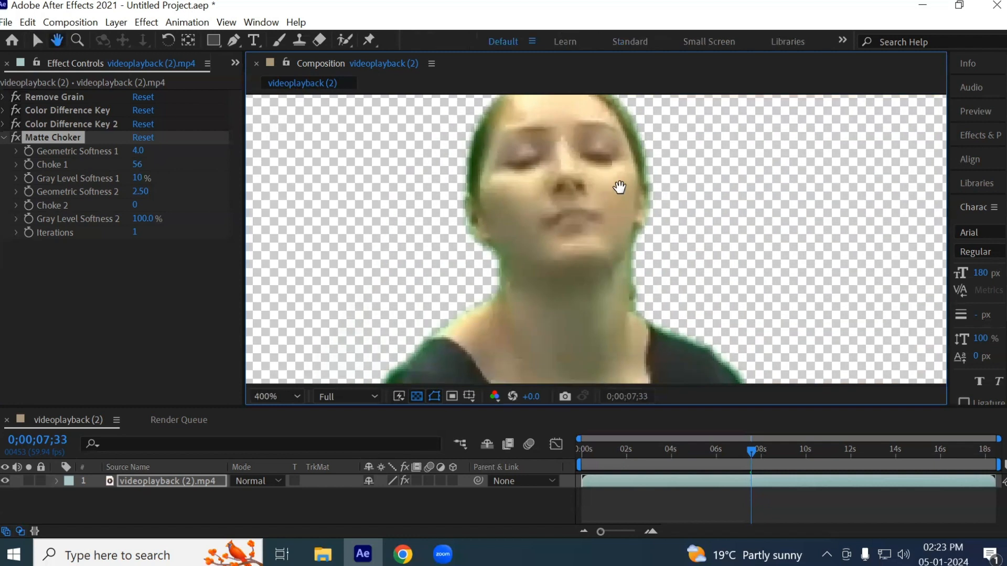
- Set Geometric Softness 2 of Matte Choker to 1.5
scroll(470, 261, "up", 1)
left_click(140, 192)
type("1.5")
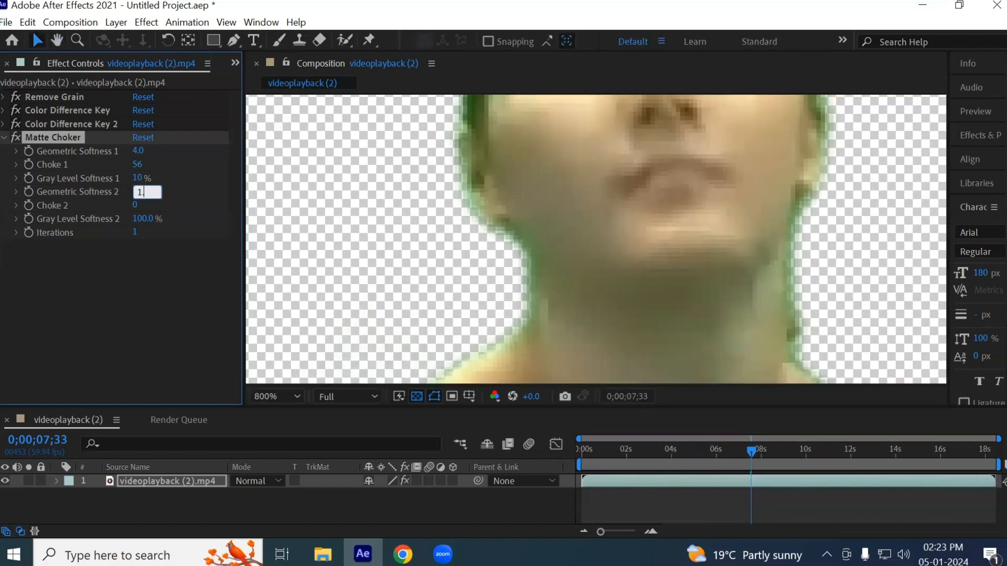
key("Return")
- Examine the keyed edges from the arm and torso down to the legs and feet
scroll(726, 251, "down", 1)
key("h")
left_click_drag(753, 304, 619, 225)
left_click_drag(668, 341, 605, 213)
left_click_drag(629, 286, 620, 155)
left_click_drag(604, 322, 603, 268)
key("v")
scroll(606, 273, "up", 2)
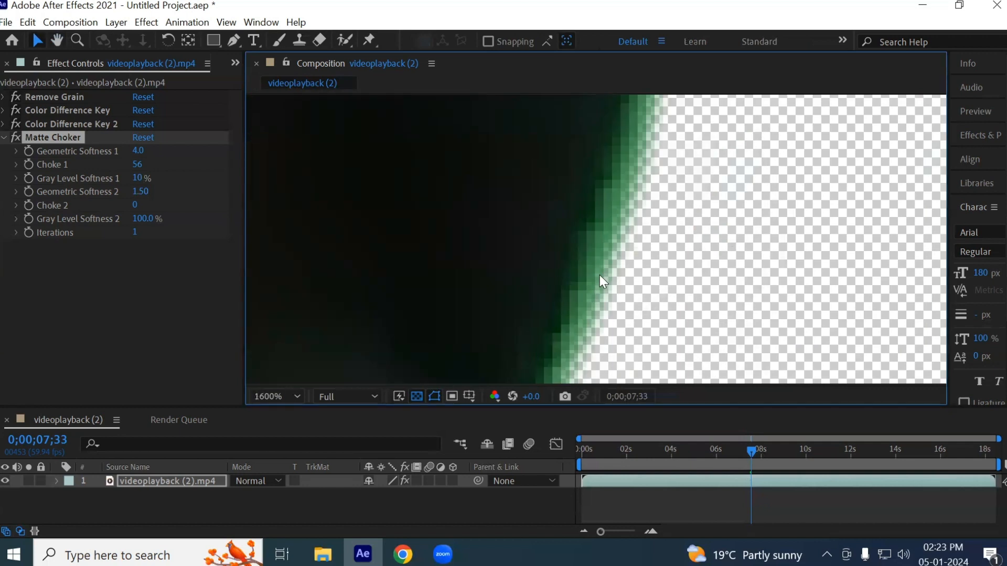
scroll(593, 253, "down", 3)
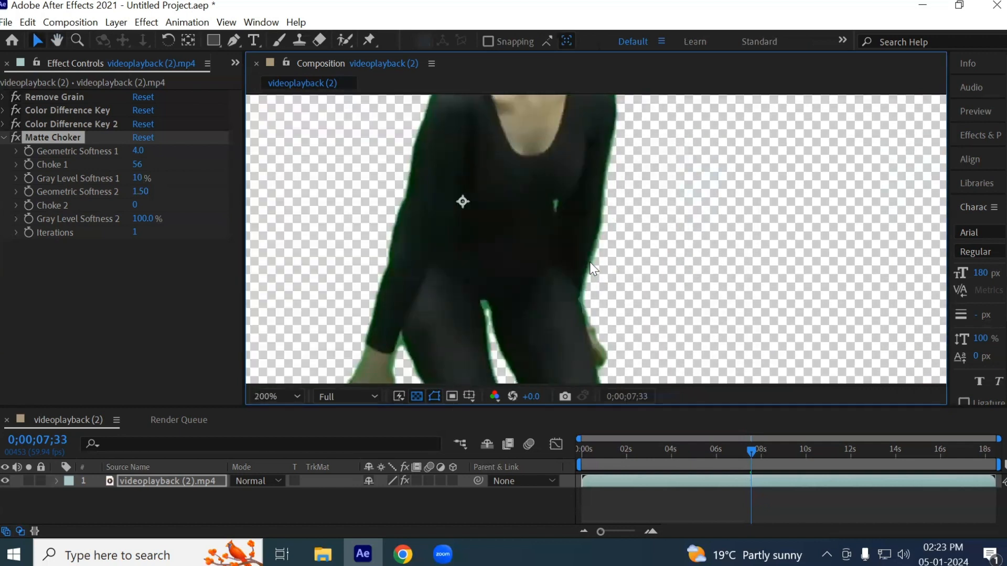
left_click_drag(419, 326, 477, 175)
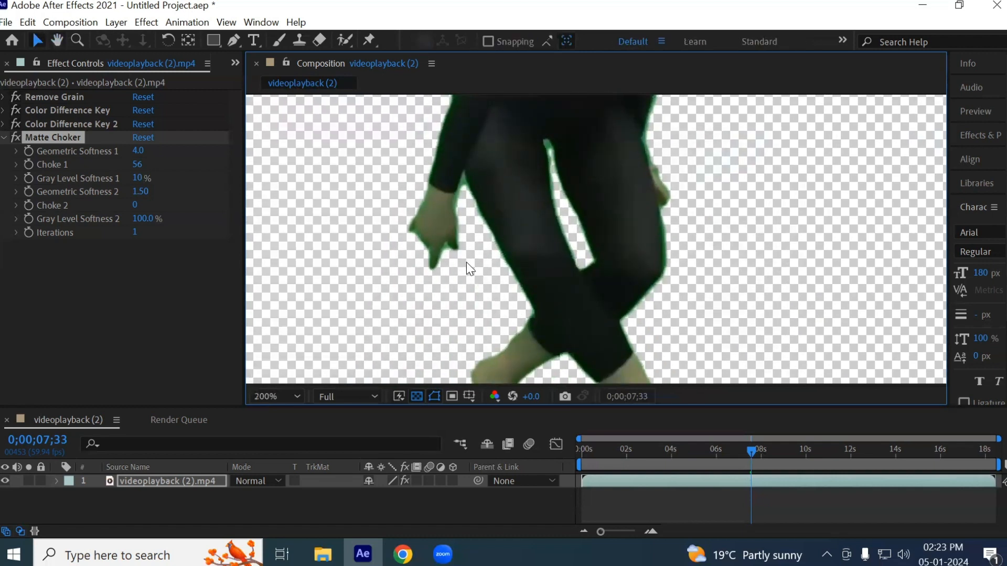
left_click_drag(483, 349, 491, 187)
key("v")
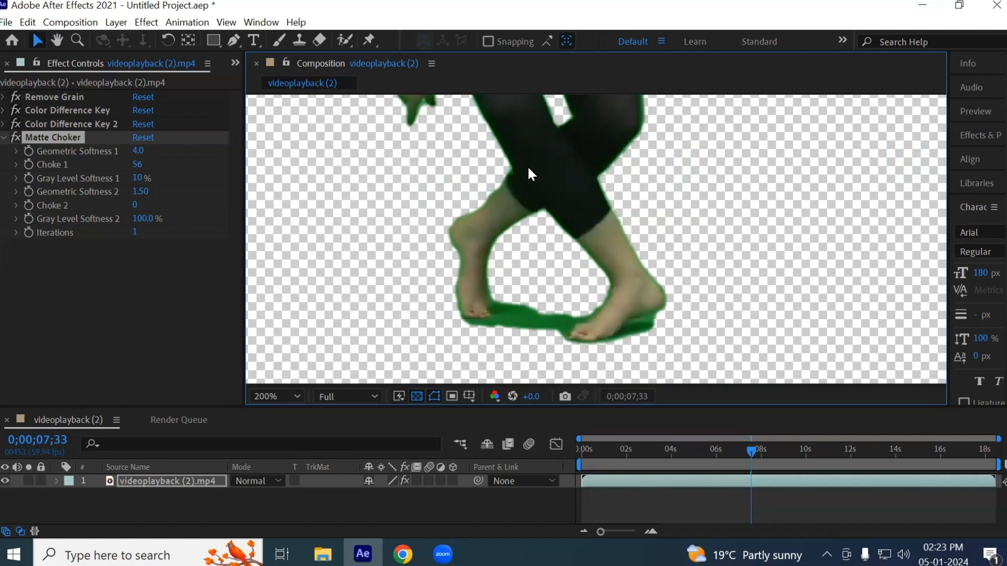
- Preview the keyed clip from its first frame and stop playback at 0;00;00;28
left_click_drag(753, 449, 567, 442)
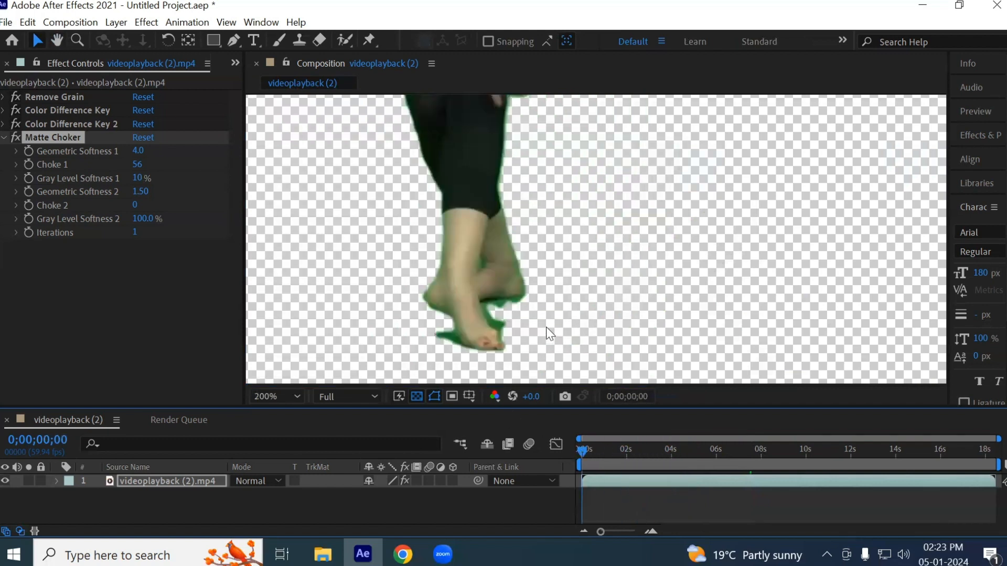
key("space")
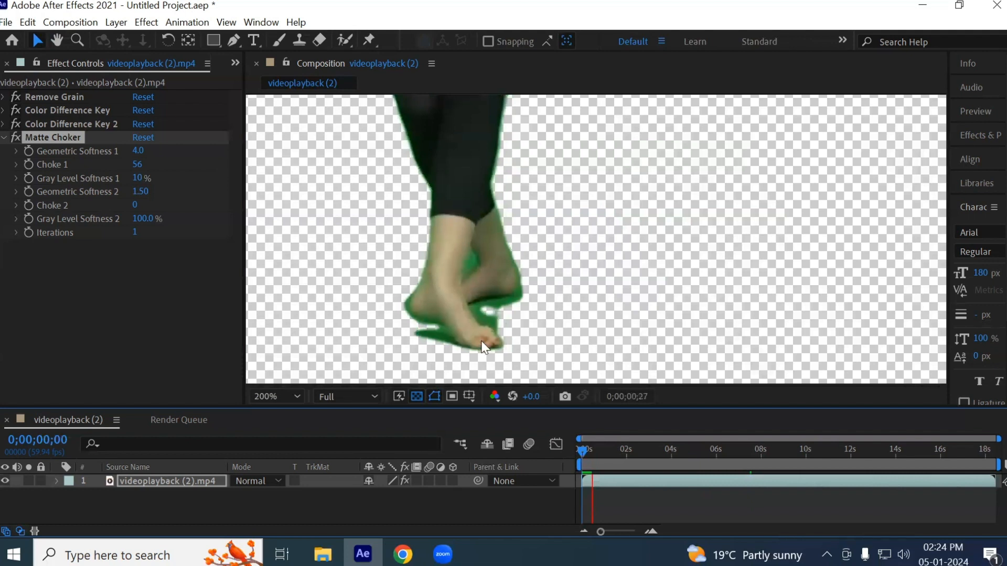
left_click(588, 451)
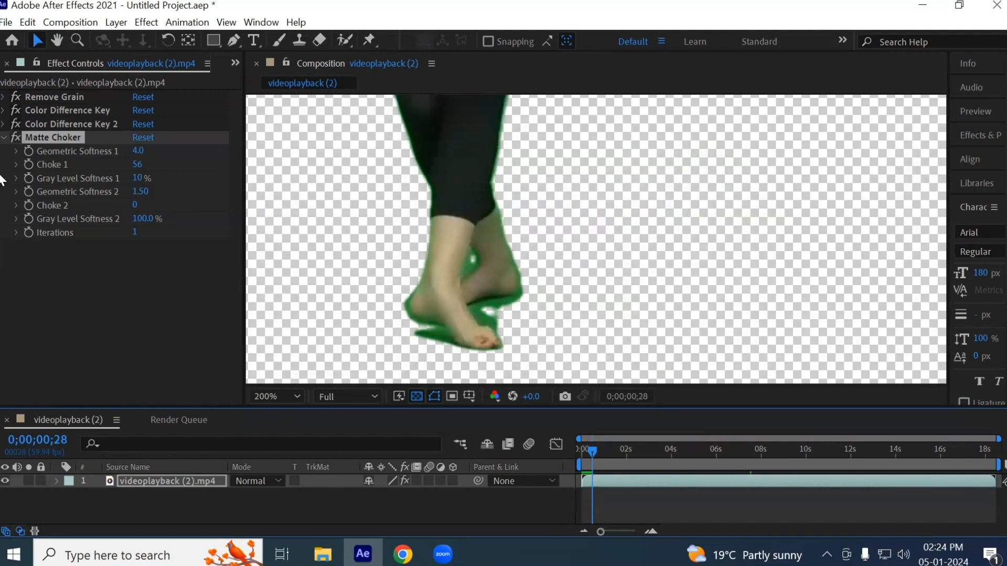
- Add a third Color Difference Key to the clip and place it directly above Matte Choker in the effect order
left_click(5, 138)
left_click(83, 219)
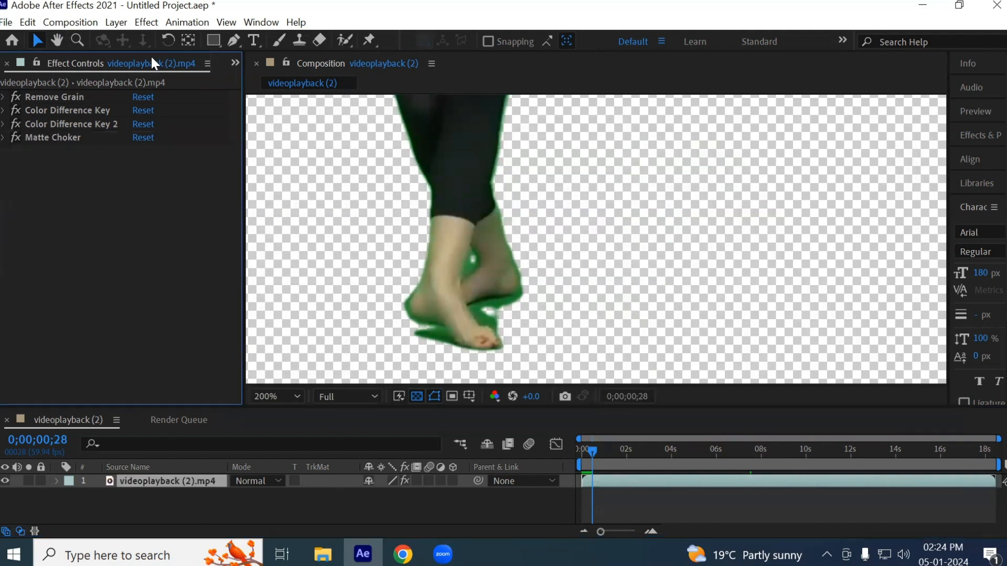
left_click(67, 123)
left_click(66, 111)
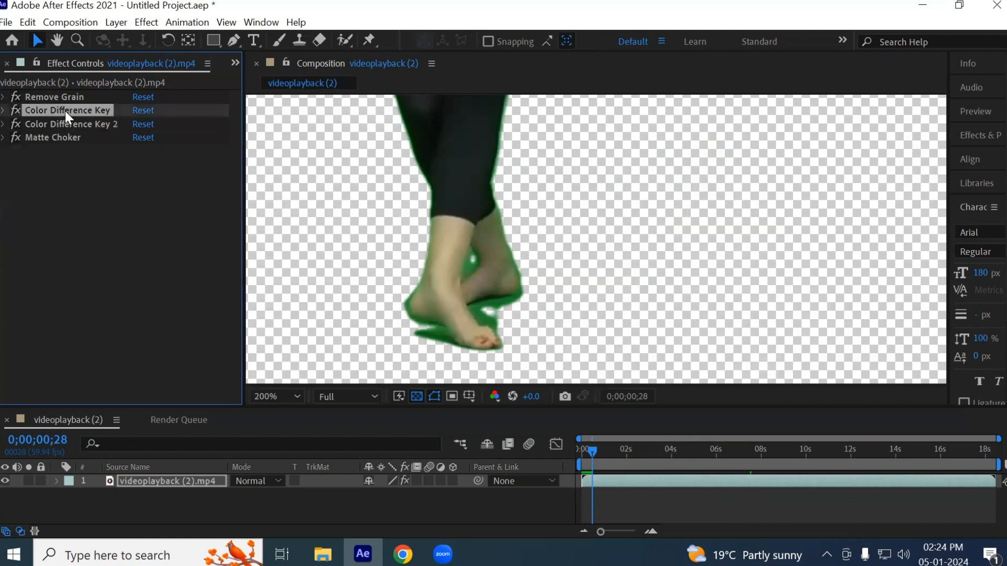
left_click(147, 22)
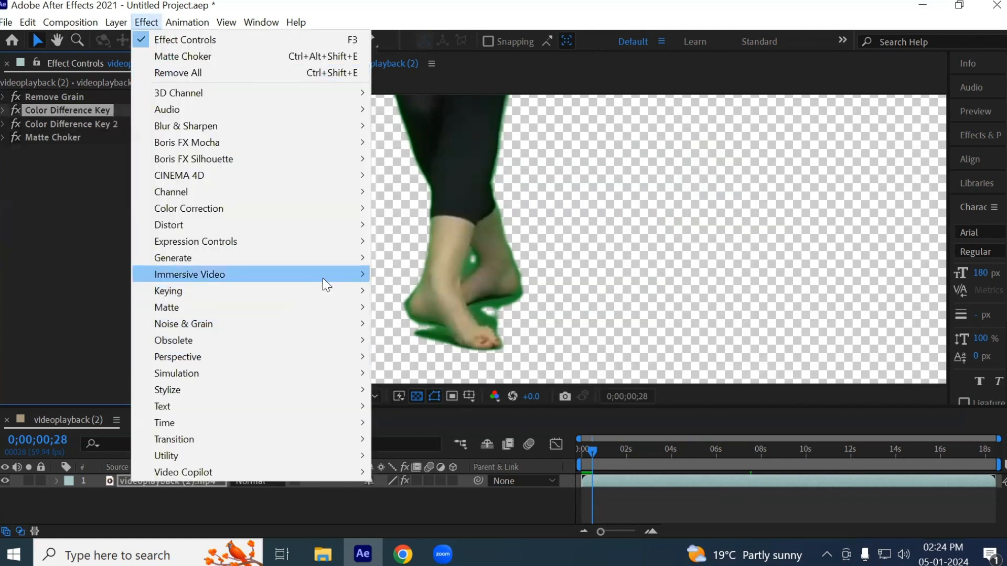
mouse_move(347, 290)
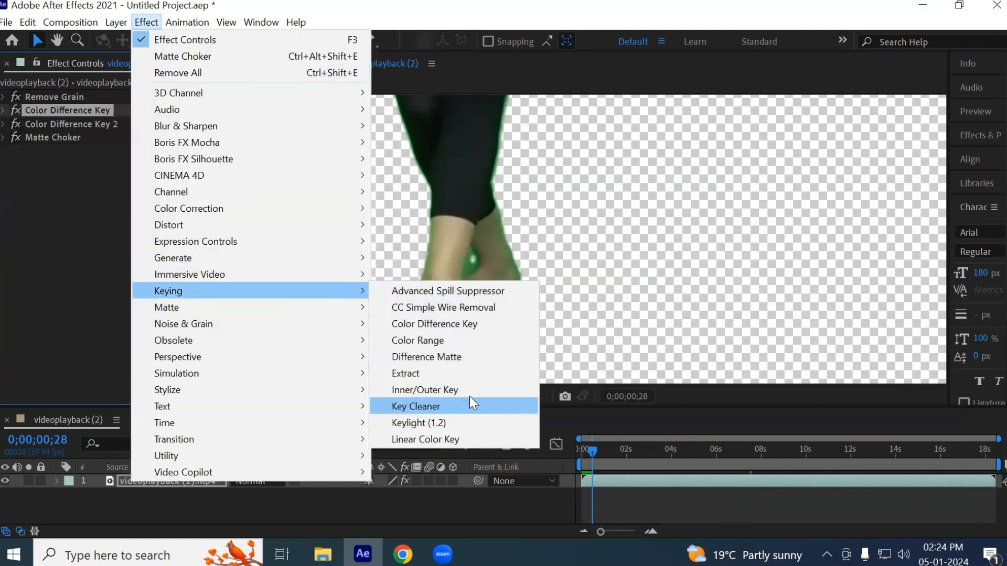
left_click(446, 325)
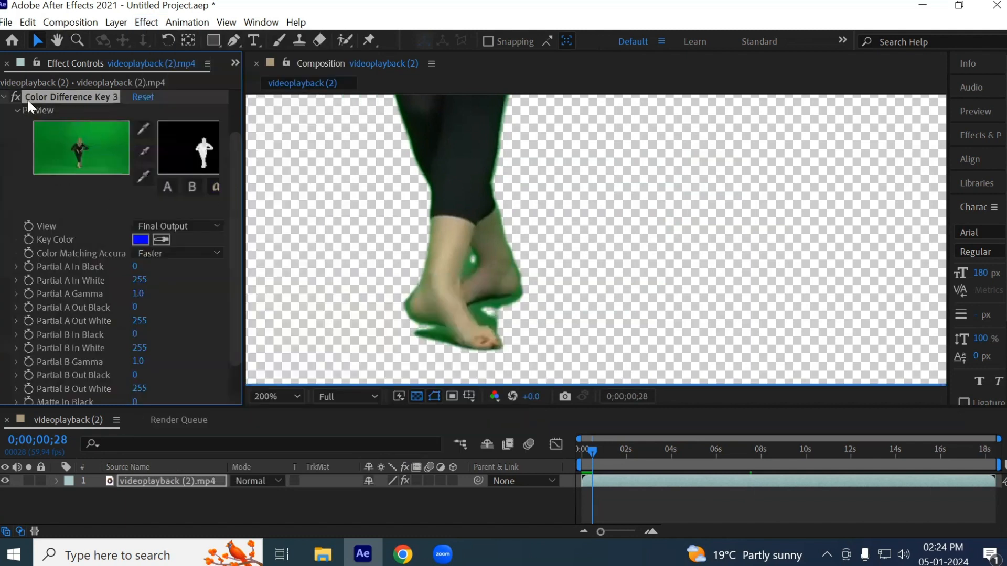
left_click(3, 97)
left_click_drag(52, 150, 55, 132)
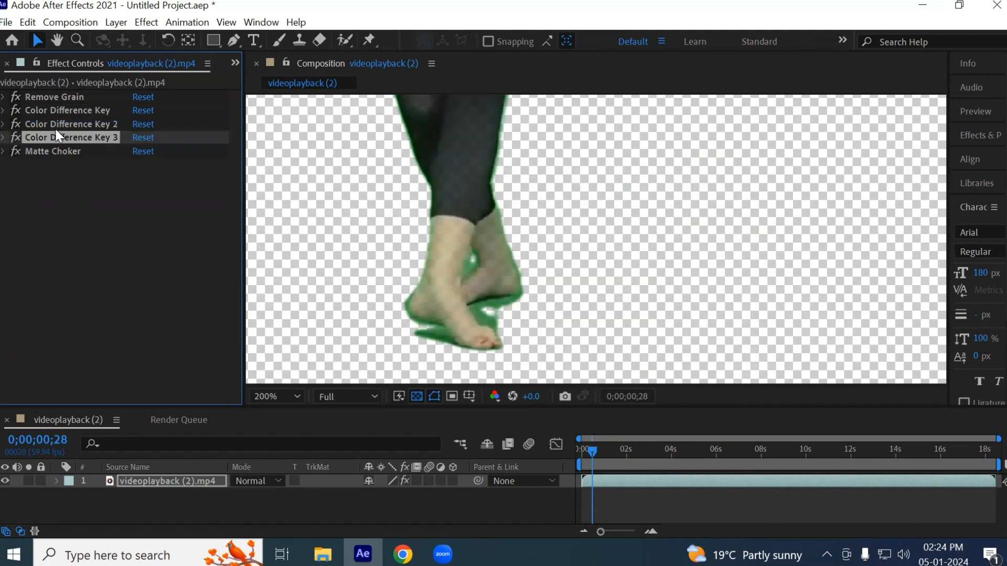
left_click(42, 155)
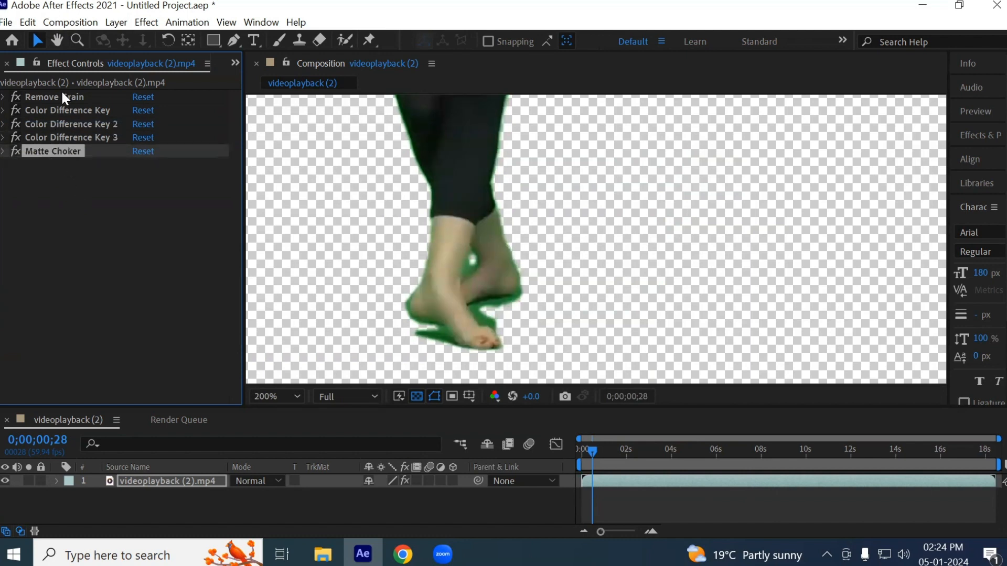
- In Color Difference Key 3, sample the green shadow beside the front foot as key color and the back leg as matte white
left_click(71, 139)
left_click(3, 137)
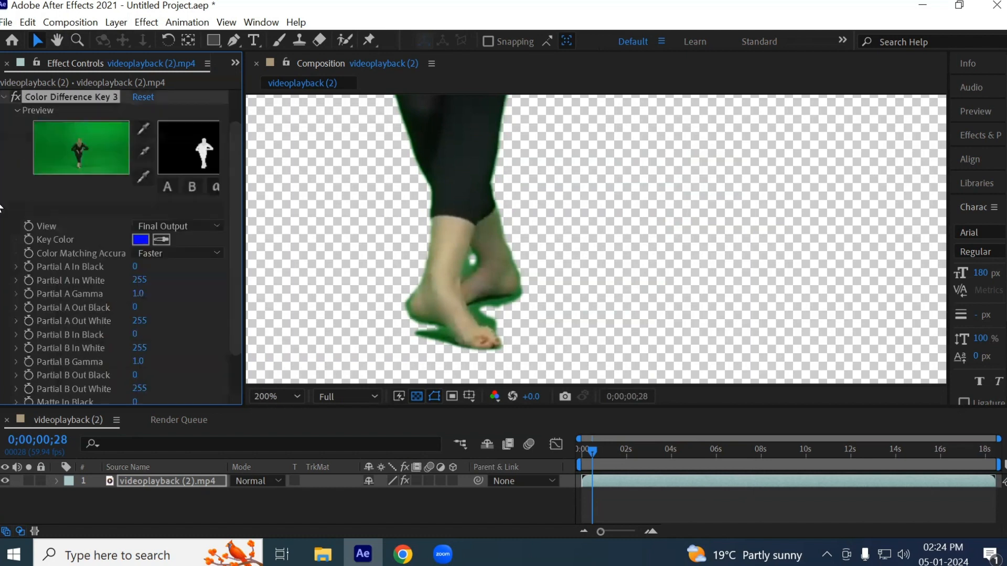
left_click(162, 239)
left_click(489, 319)
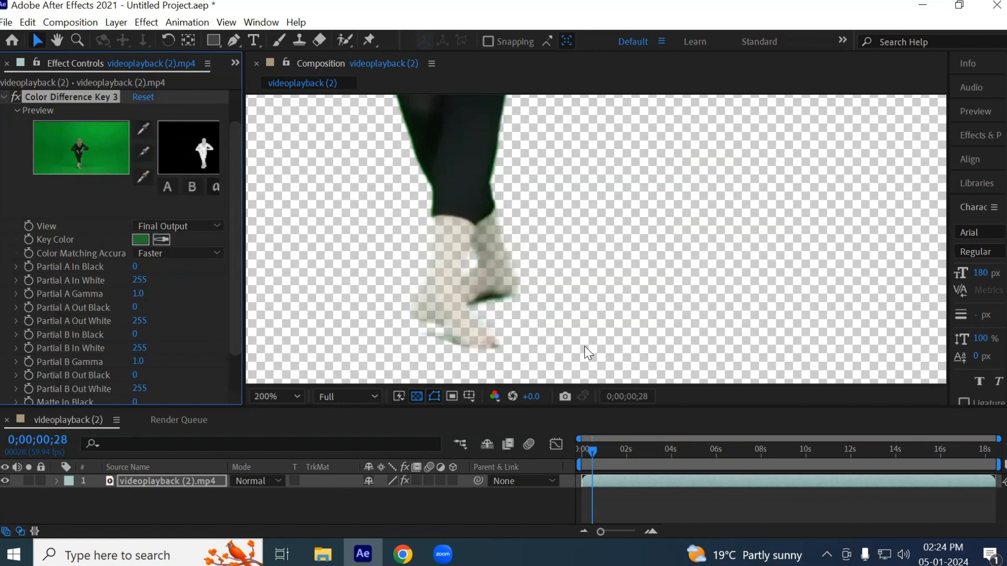
left_click(142, 176)
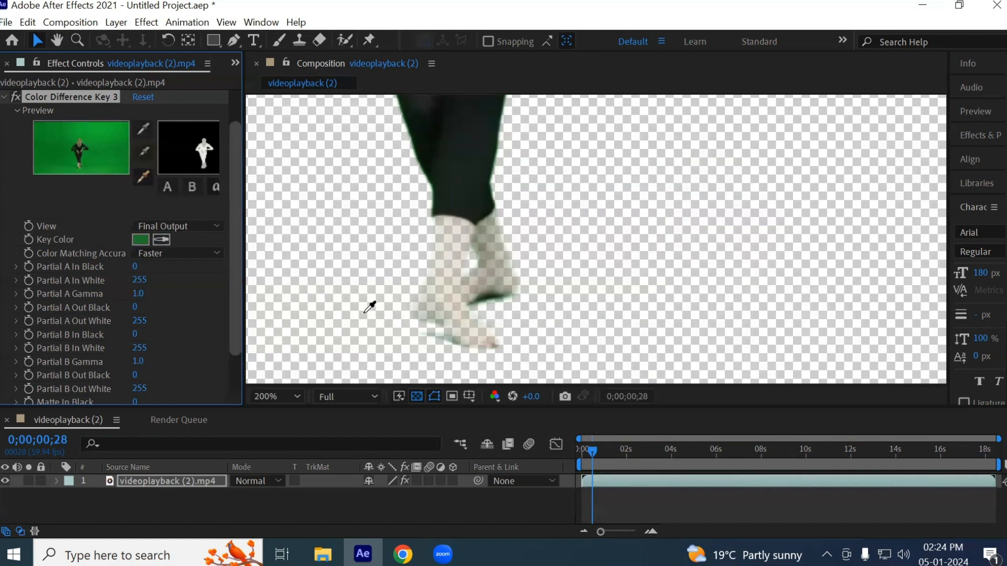
left_click(490, 235)
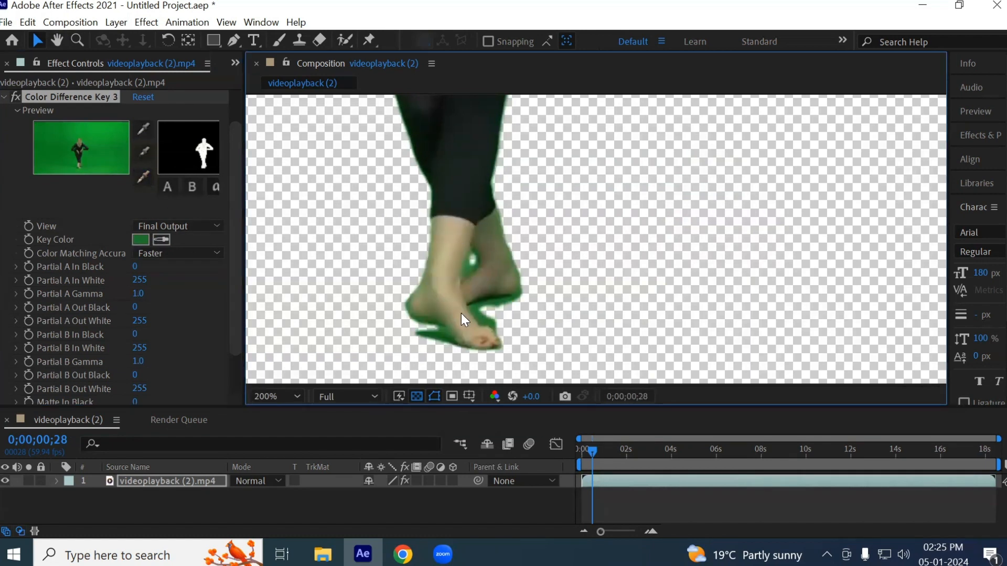
- Show the alpha channel of the composition close up on the feet
scroll(464, 341, "up", 2)
left_click_drag(537, 355, 519, 279)
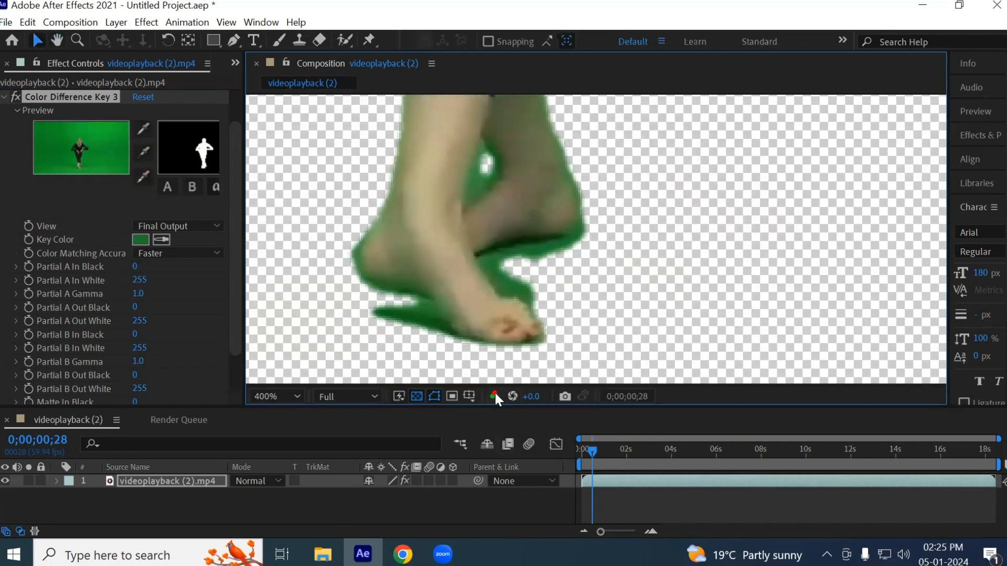
left_click(495, 393)
left_click(528, 287)
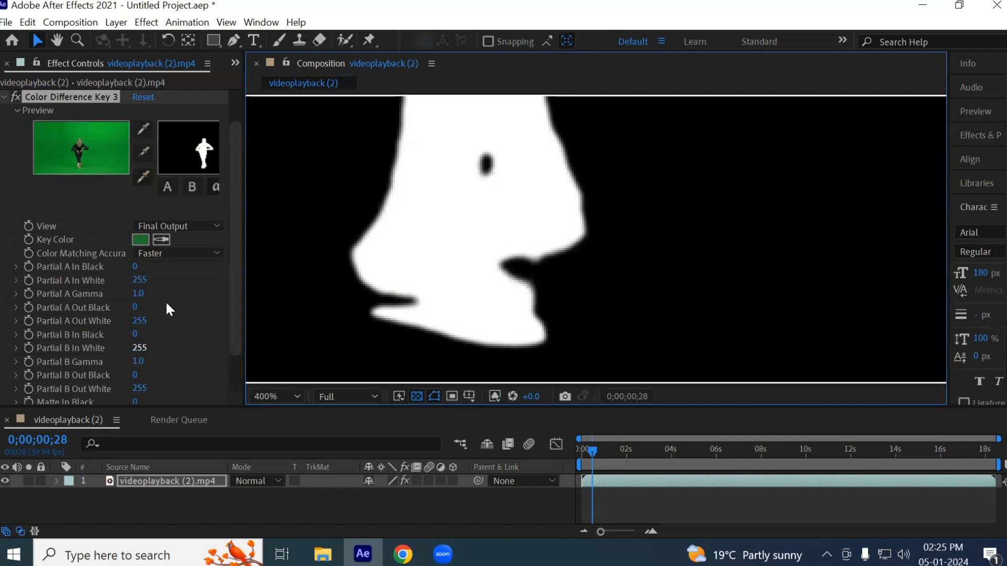
- Try to sample the shadow area beside the foot as matte black in Color Difference Key 3
left_click(143, 153)
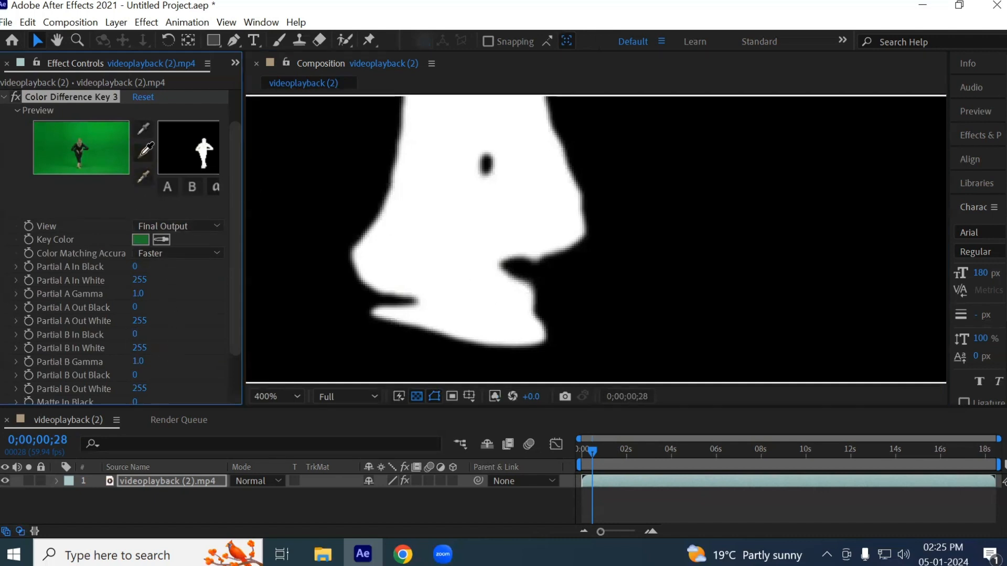
left_click(529, 291)
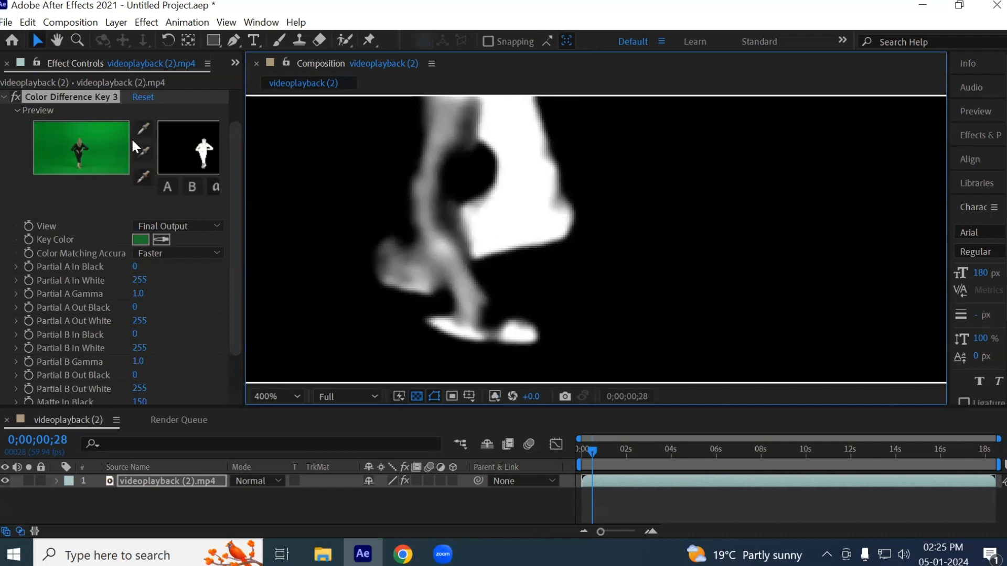
key("ctrl+z")
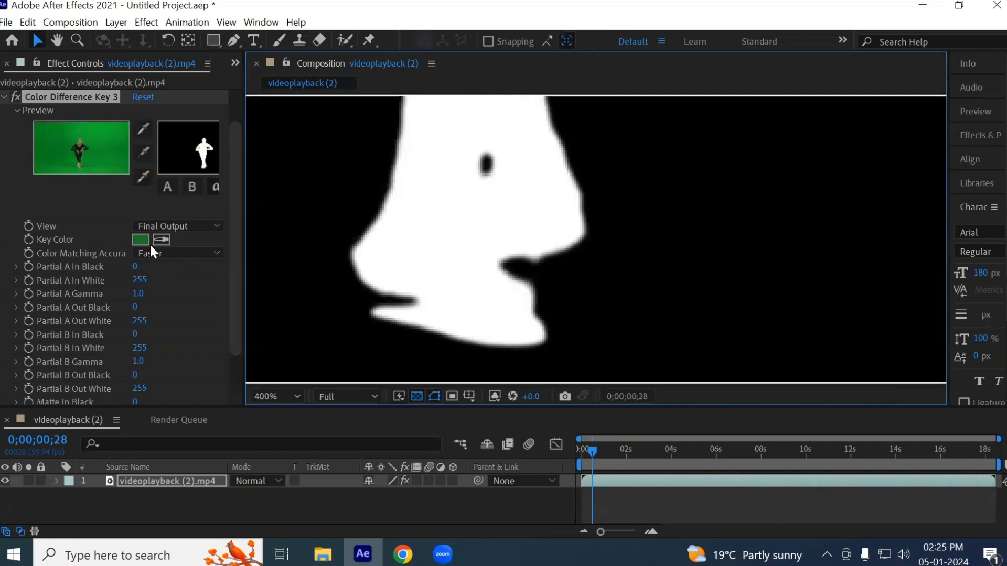
- Look at the color matching accuracy options and return the composition view to RGB
left_click(178, 253)
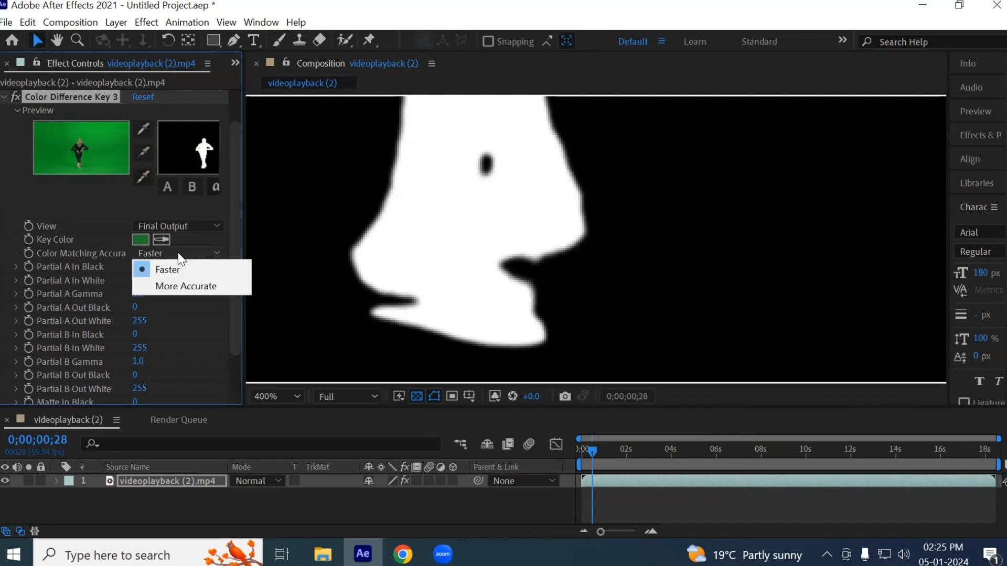
left_click(491, 393)
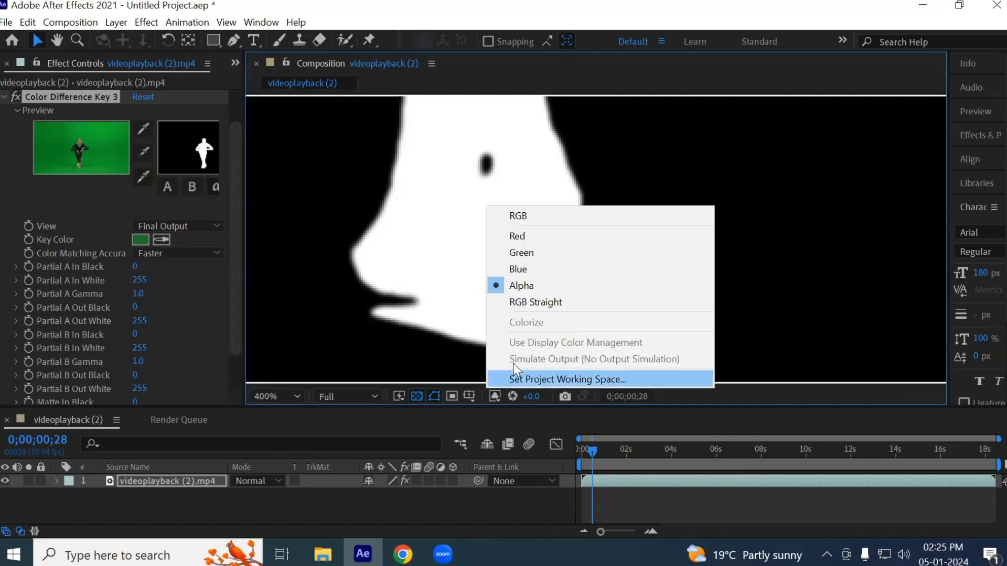
left_click(524, 218)
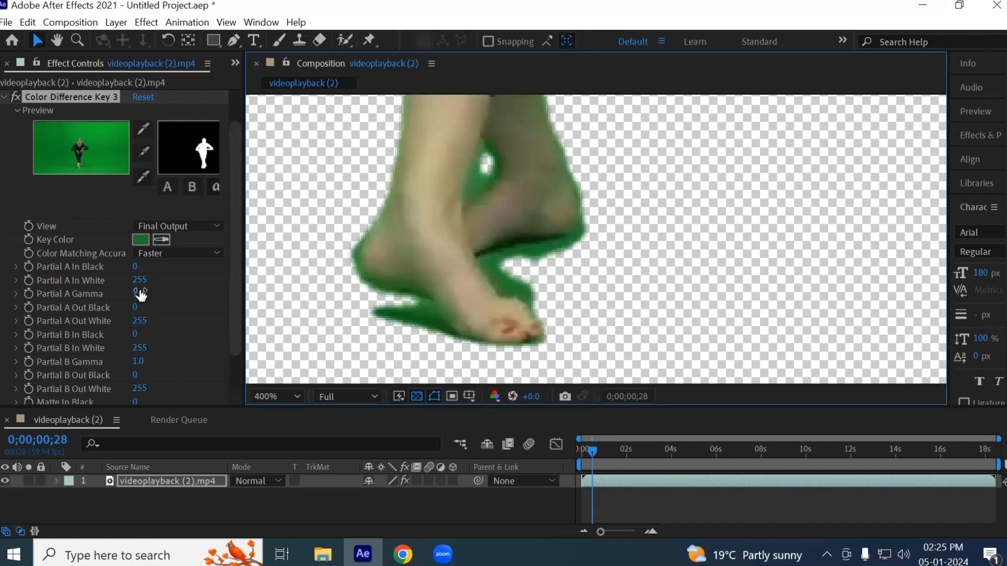
- In Color Difference Key 3, set Partial A In Black to 40, In White to 144, Out White to 123 and Out Black to 25
left_click_drag(136, 267, 97, 278)
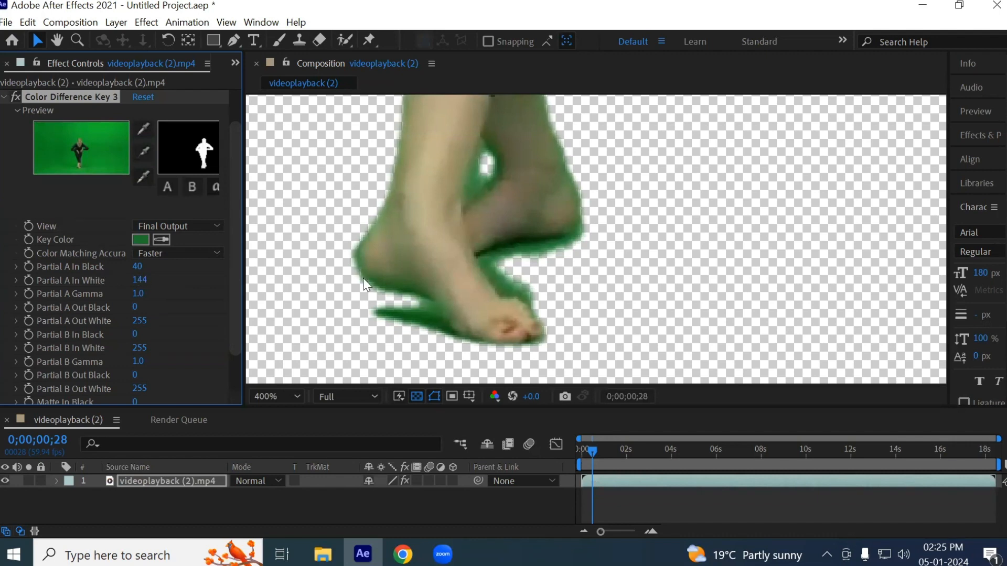
scroll(419, 283, "up", 3)
left_click_drag(130, 318, 99, 322)
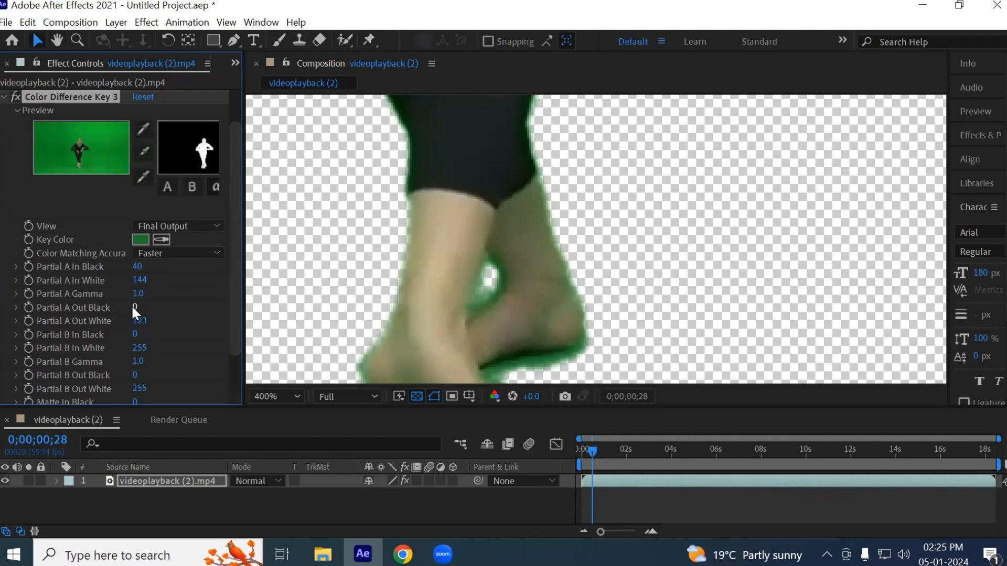
left_click_drag(135, 308, 157, 311)
- Inspect the dancer's arm edges and set Partial A In Black to 76 and Partial A In White to 132
left_click_drag(536, 314, 560, 360)
scroll(603, 243, "down", 2)
key("space")
left_click_drag(493, 177, 520, 325)
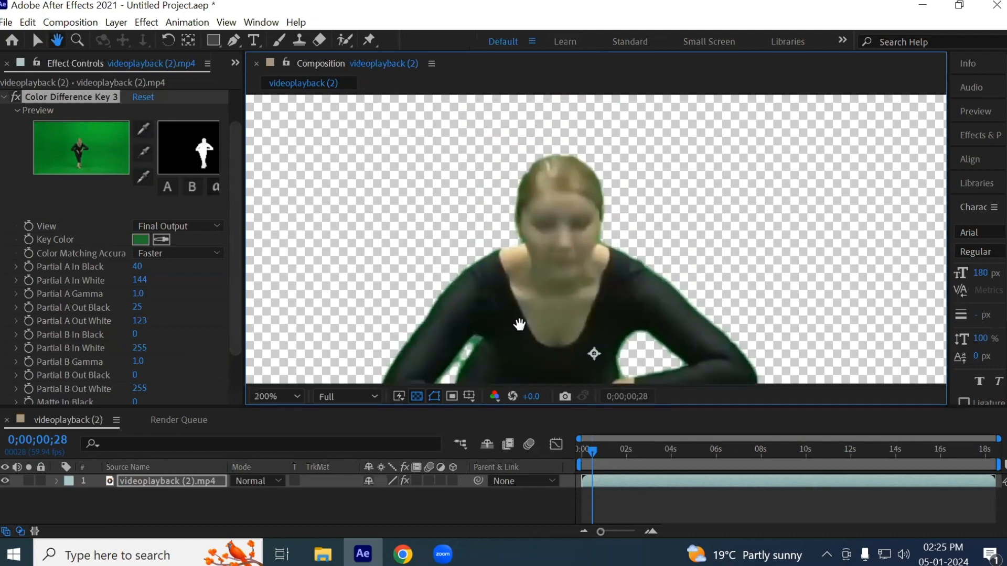
scroll(454, 366, "up", 3)
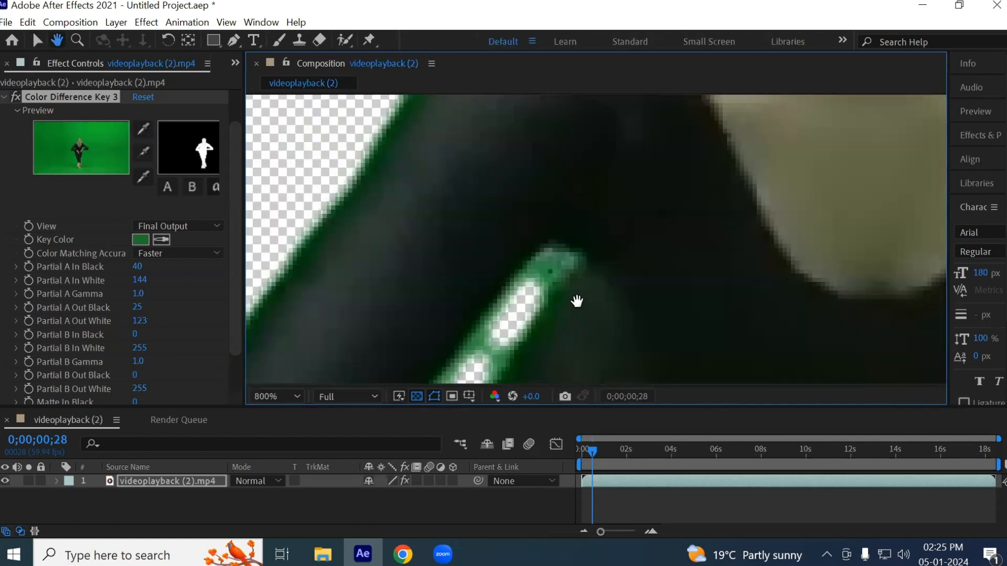
left_click_drag(577, 301, 562, 225)
mouse_move(139, 267)
left_mouse_down()
mouse_move(174, 272)
mouse_move(137, 280)
left_mouse_up()
- Check the feet and set Partial A In White to 67, Partial A In Black to 65 and Partial A Out White to 151
scroll(520, 271, "down", 2)
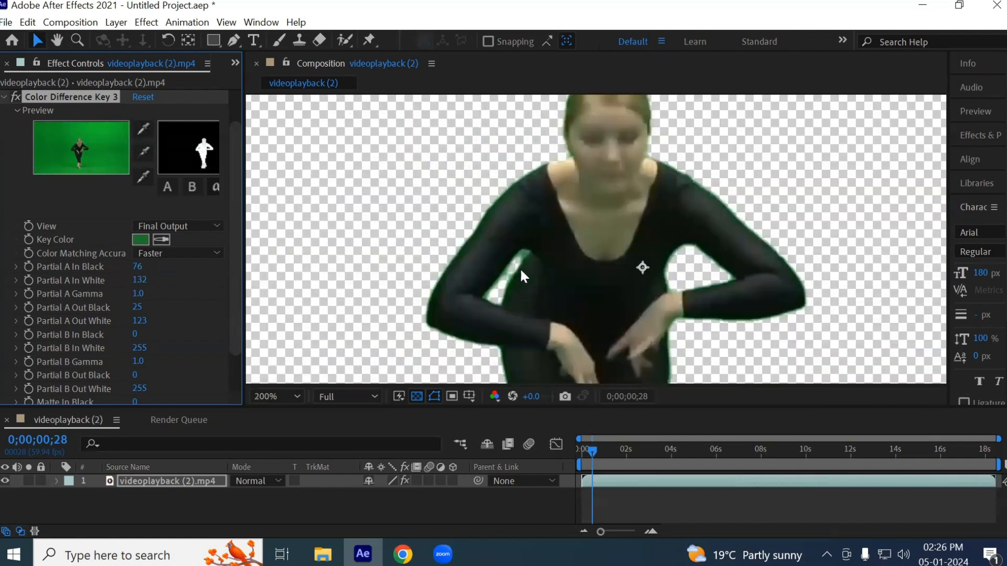
key("space")
left_click_drag(585, 335, 561, 140)
left_click_drag(562, 315, 541, 136)
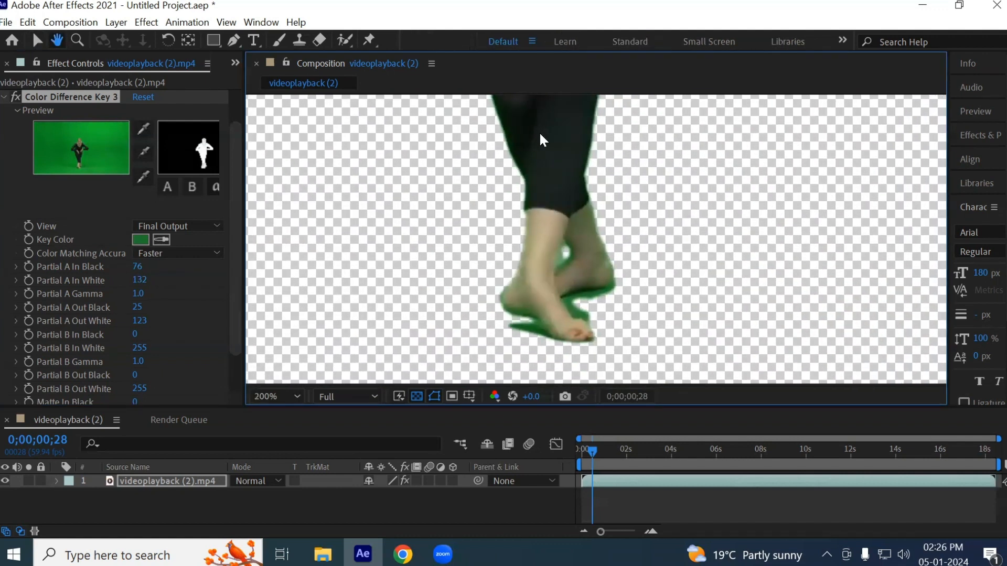
scroll(544, 288, "up", 3)
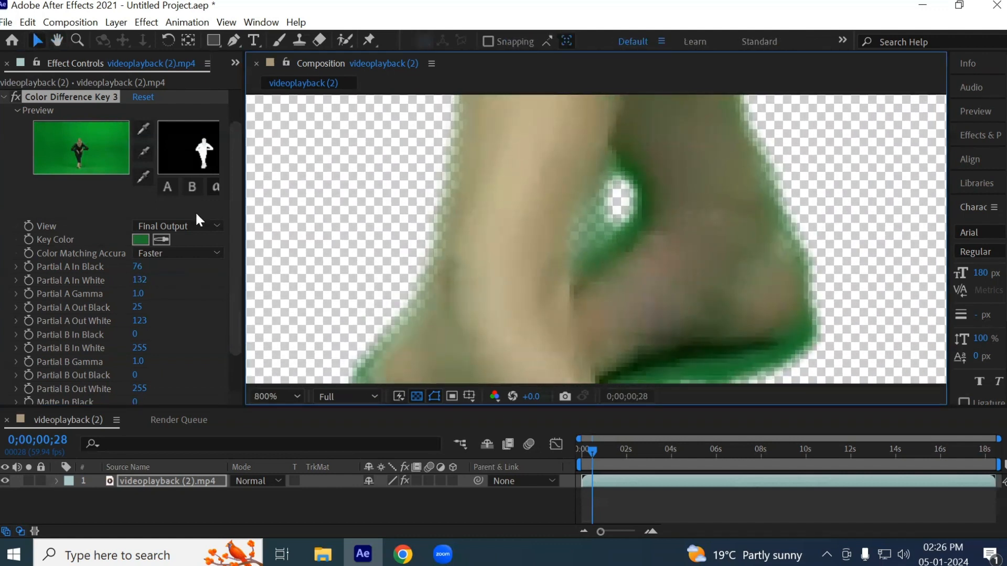
left_click_drag(140, 282, 108, 296)
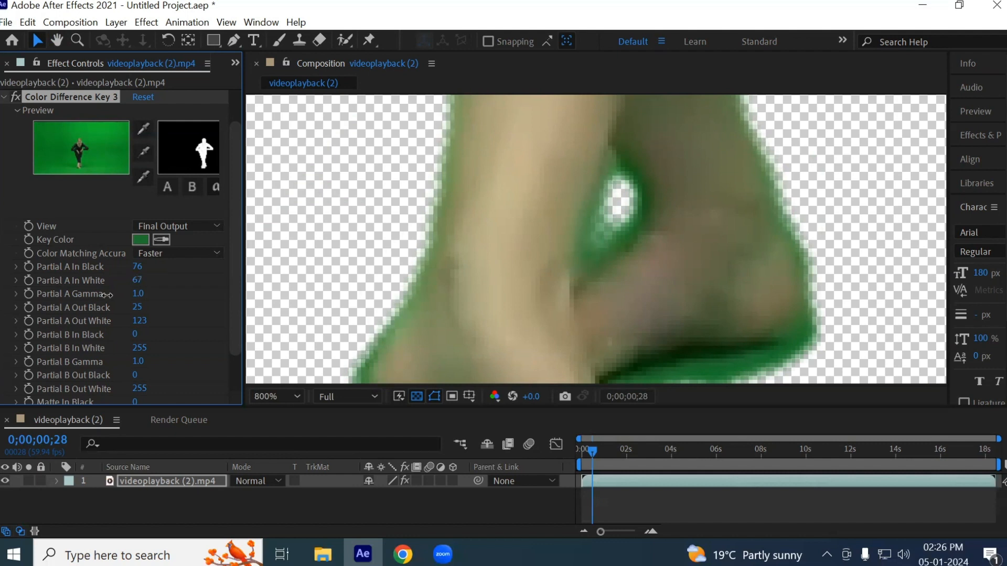
scroll(445, 258, "down", 1)
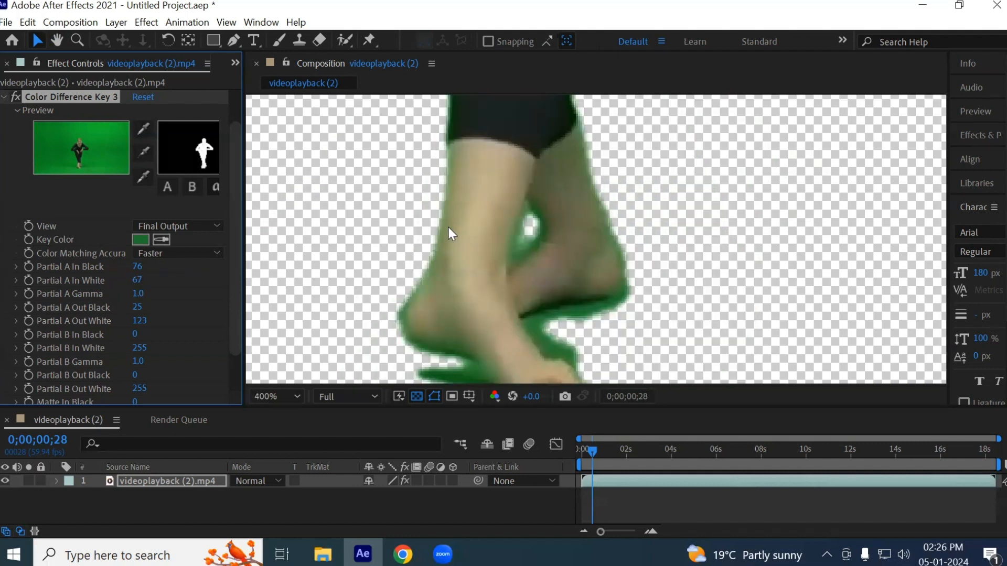
mouse_move(137, 266)
left_mouse_down()
mouse_move(189, 272)
mouse_move(136, 273)
left_mouse_up()
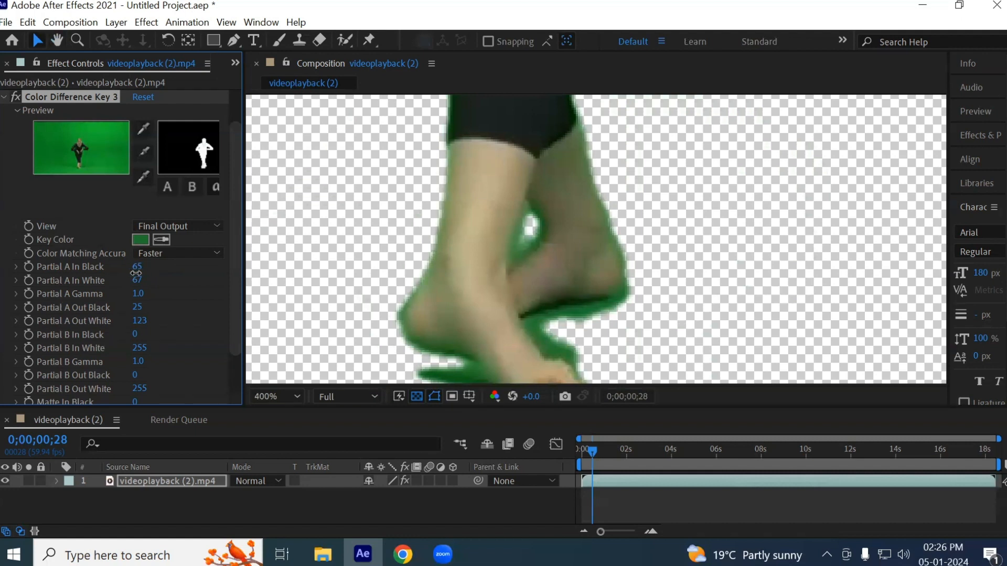
left_click_drag(139, 321, 168, 350)
- Set Partial B Gamma to 0.9, Out Black to 14 and Out White to 235, and review the key on the whole figure
left_click_drag(497, 306, 479, 258)
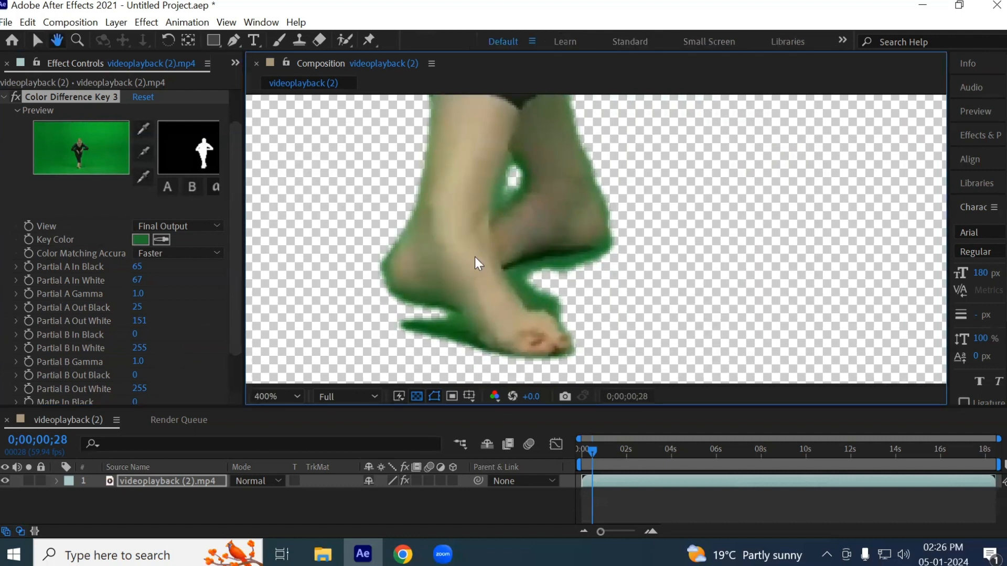
left_click_drag(139, 363, 126, 392)
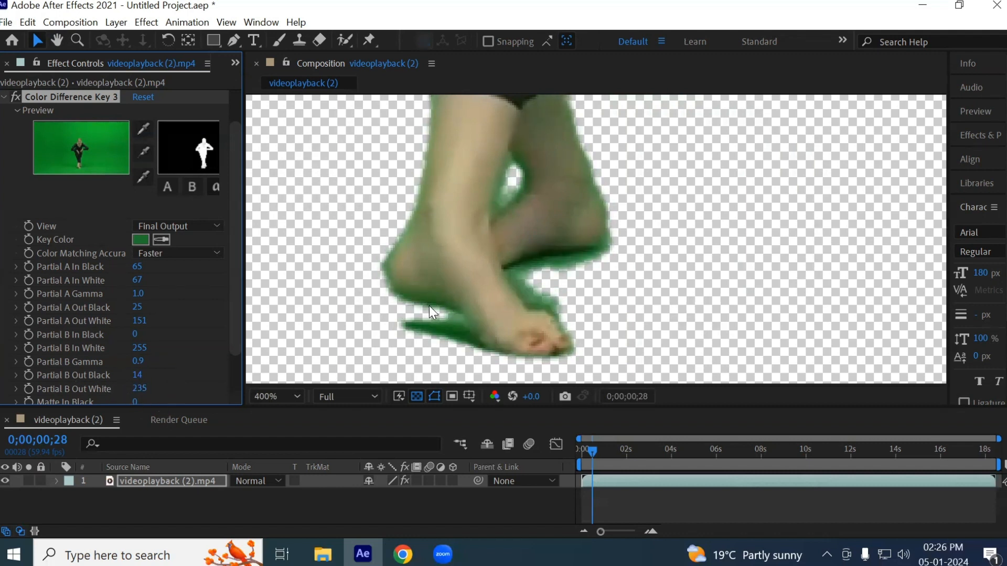
scroll(429, 306, "up", 1)
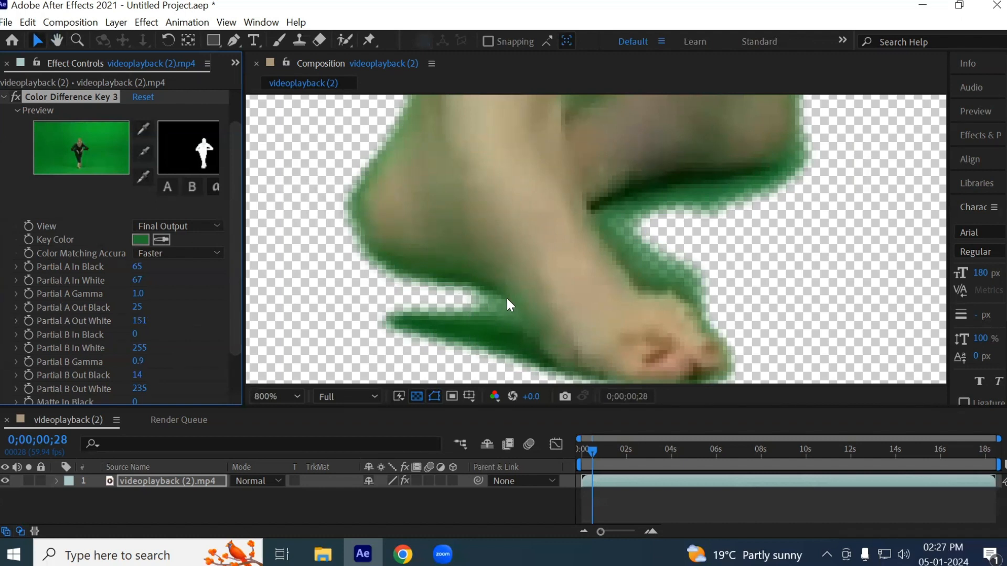
scroll(480, 254, "down", 2)
key("space")
left_click_drag(573, 186, 556, 360)
scroll(502, 233, "down", 2)
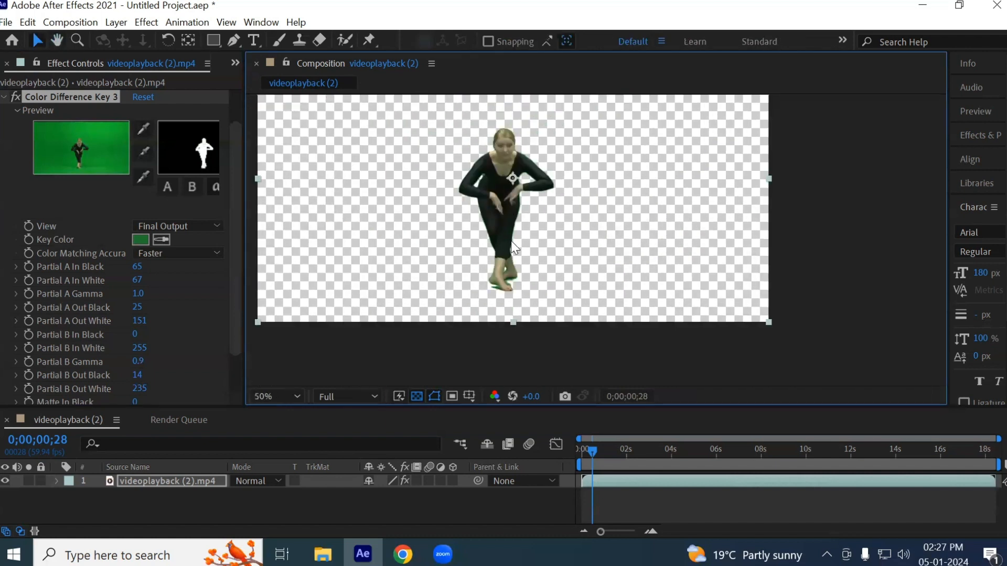
- Delete the Color Difference Key 3 effect from the dancer clip
scroll(504, 178, "up", 1)
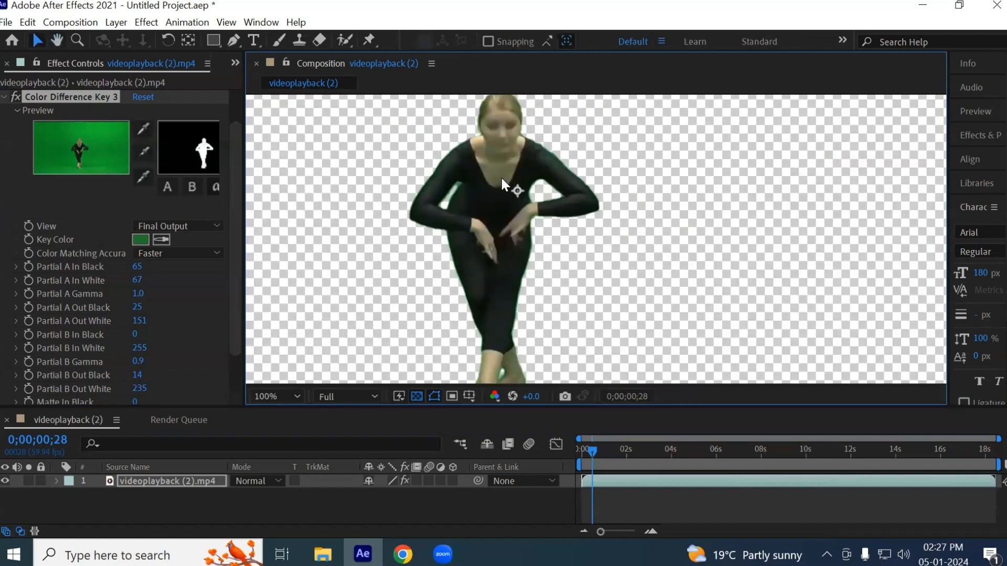
left_click(11, 97)
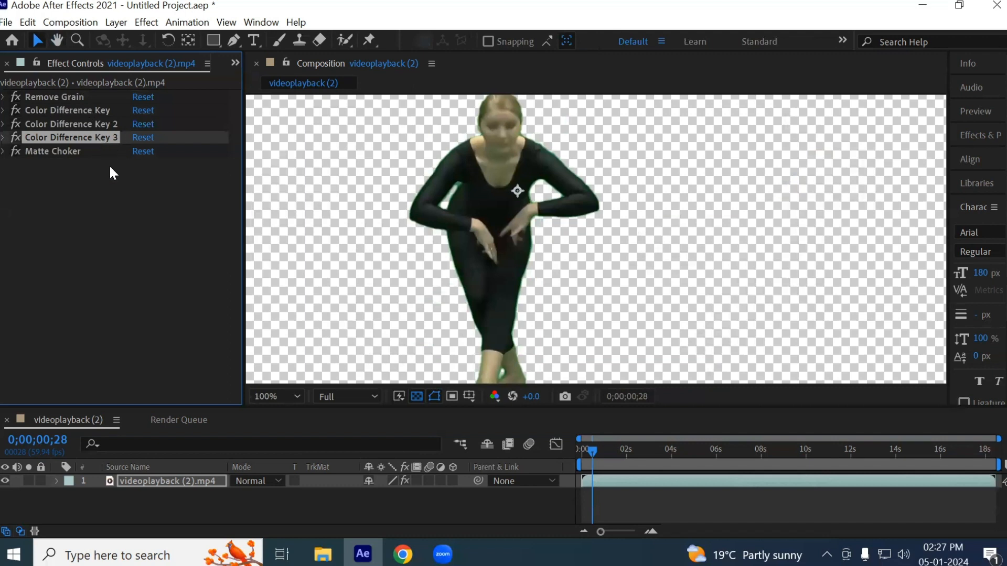
key("Delete")
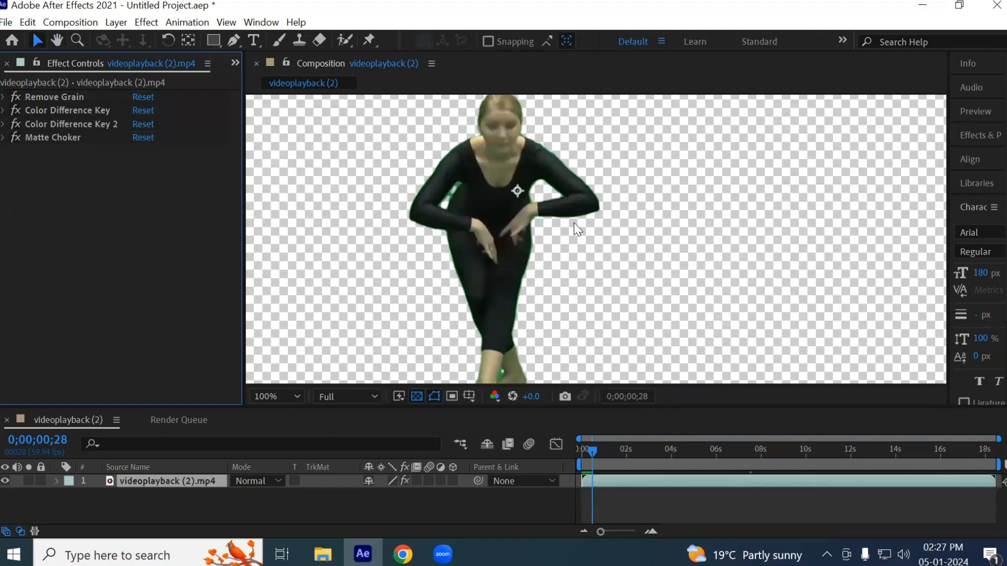
- Apply the Color Range keying effect to the clip and sample the green shadow below the back heel as its key color
scroll(456, 262, "up", 3)
left_click_drag(542, 304, 512, 108)
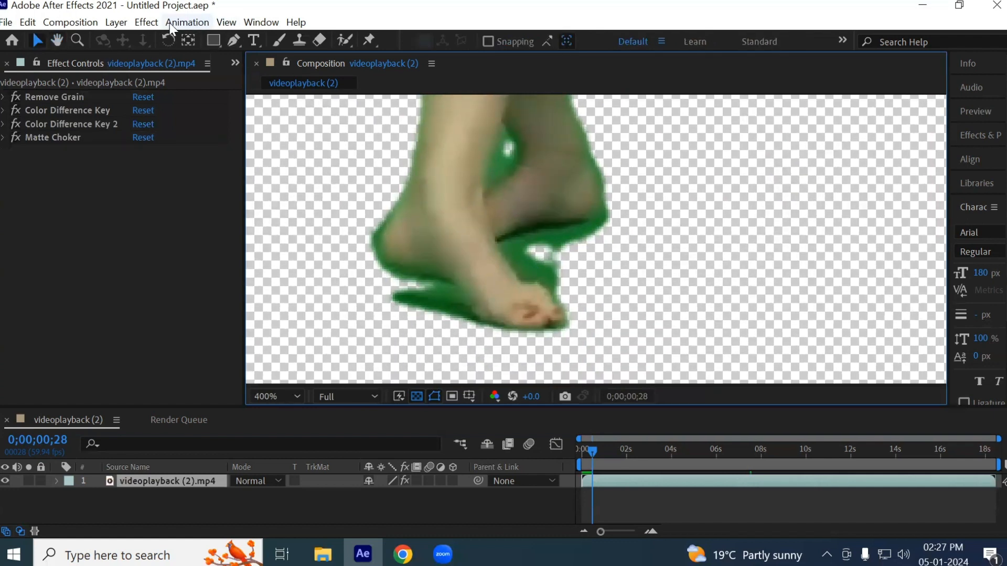
left_click(144, 23)
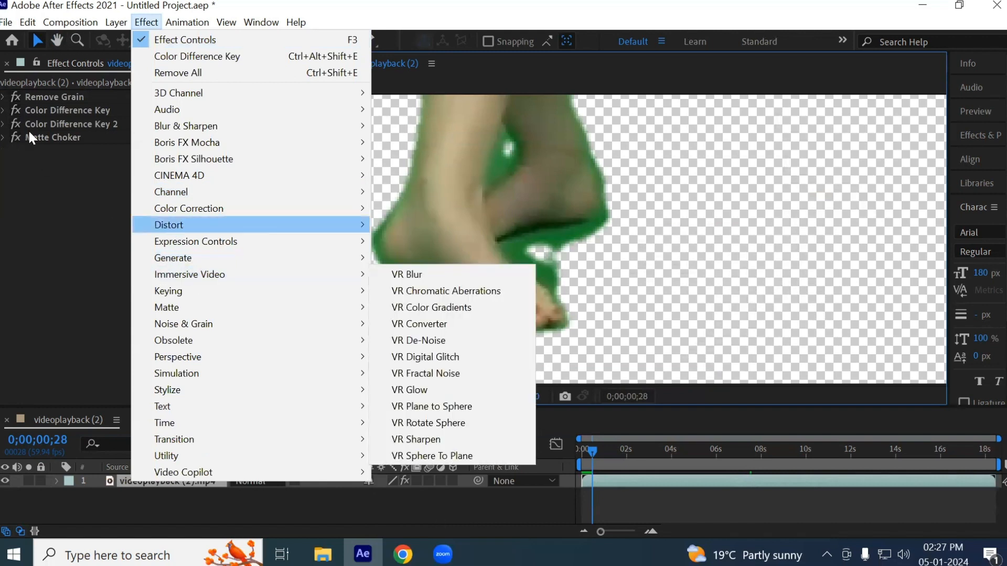
left_click(49, 122)
left_click(136, 22)
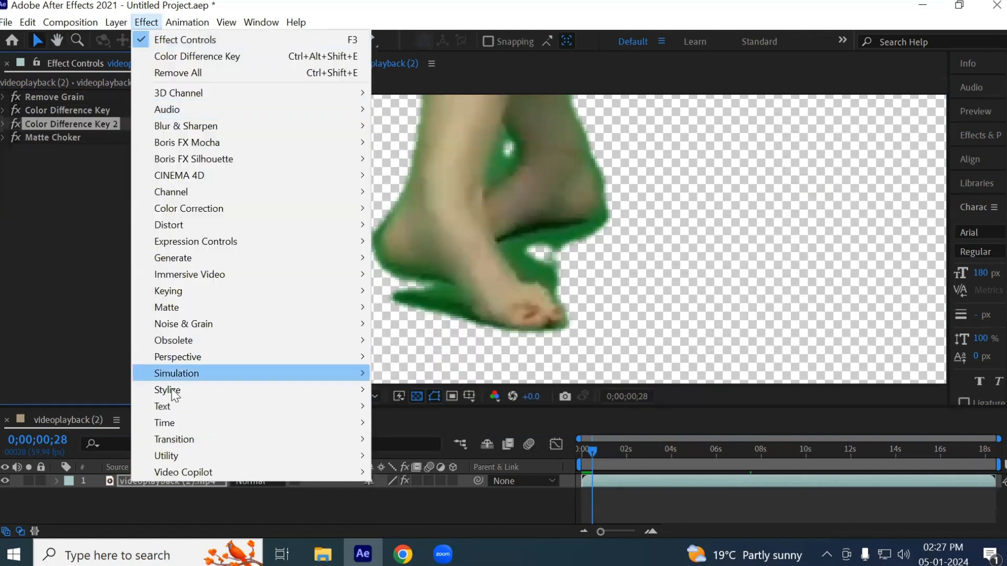
mouse_move(323, 292)
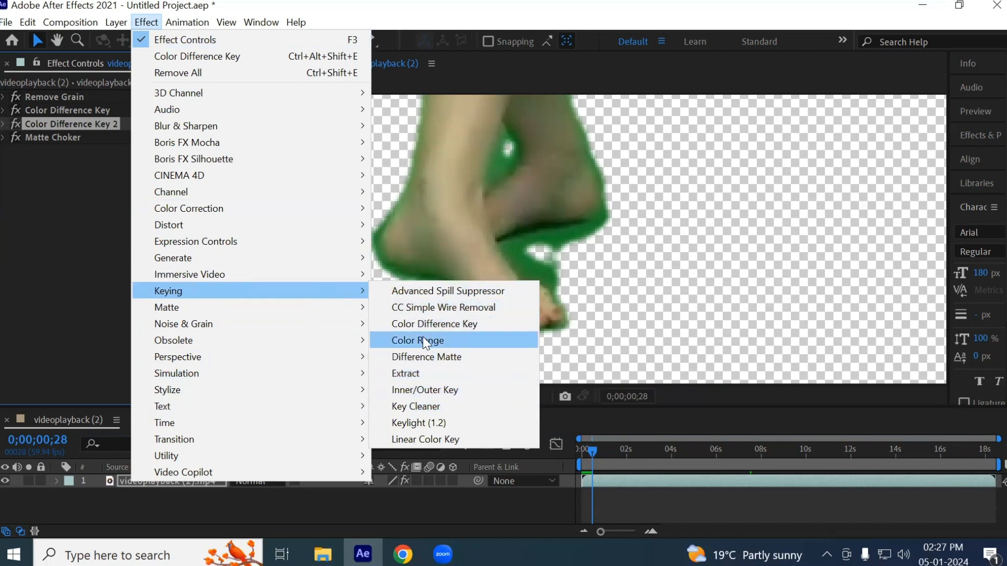
left_click(447, 343)
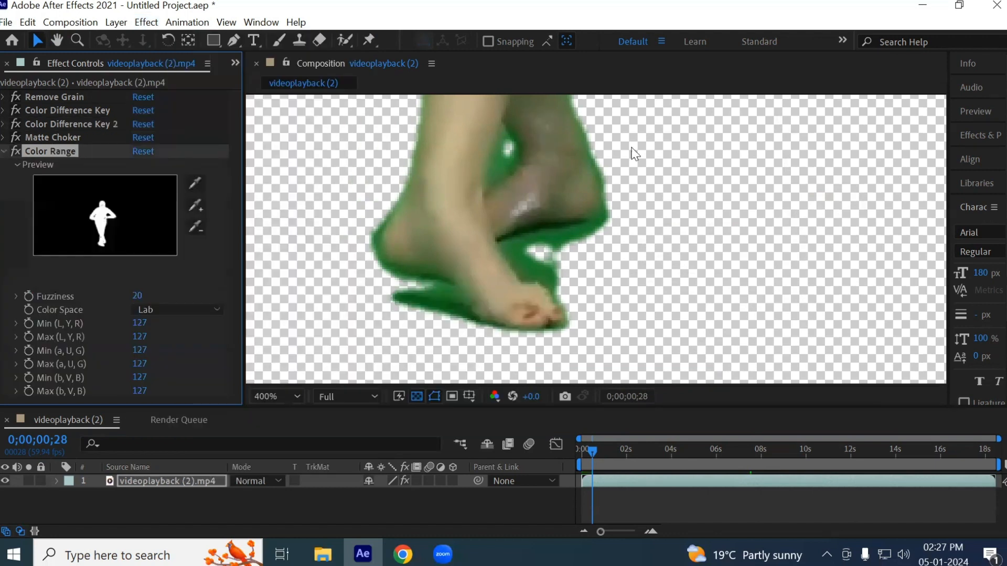
left_click(195, 182)
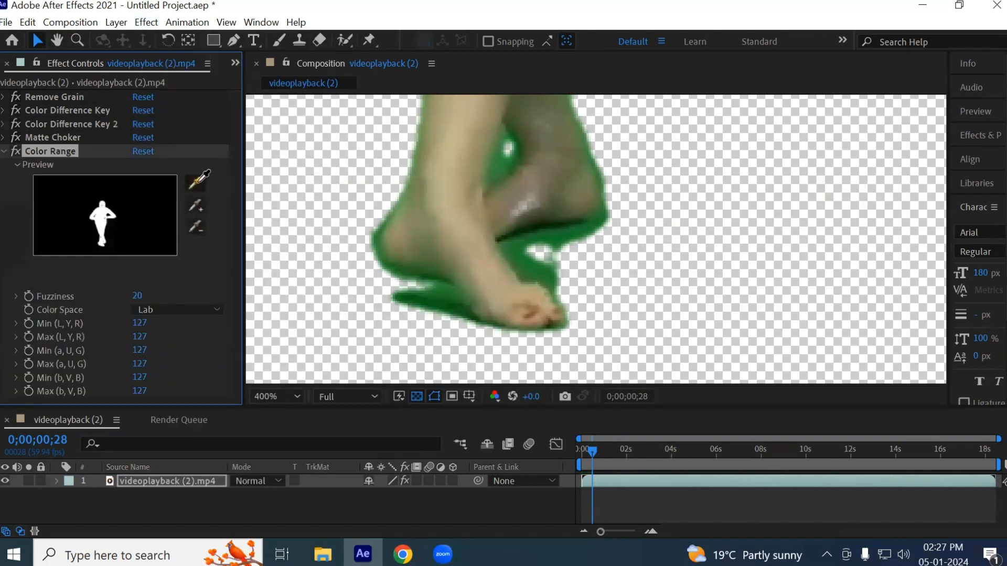
left_click(556, 242)
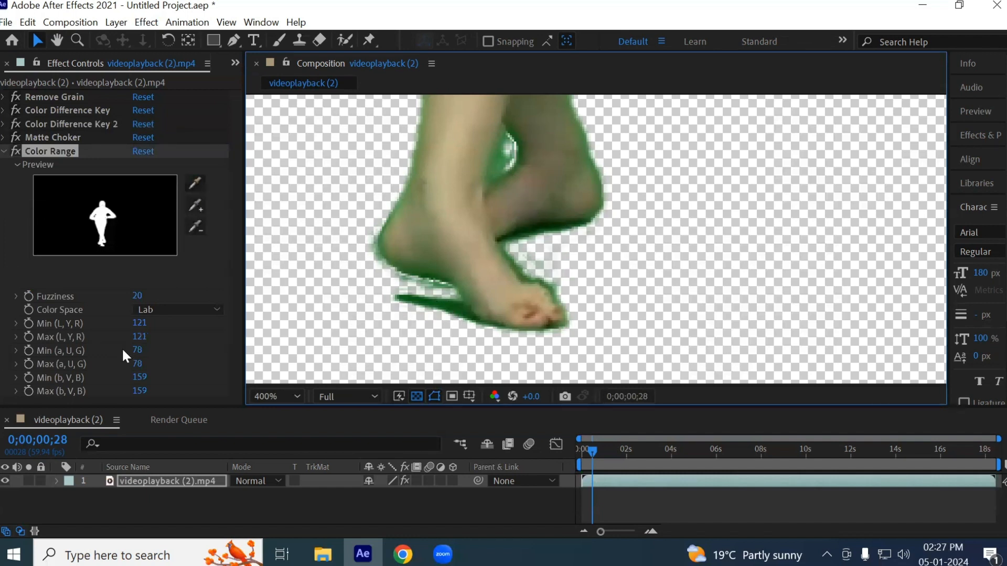
- Subtract colors sampled from the back foot and the dark green edge beneath the front heel from the Color Range key
left_click(196, 228)
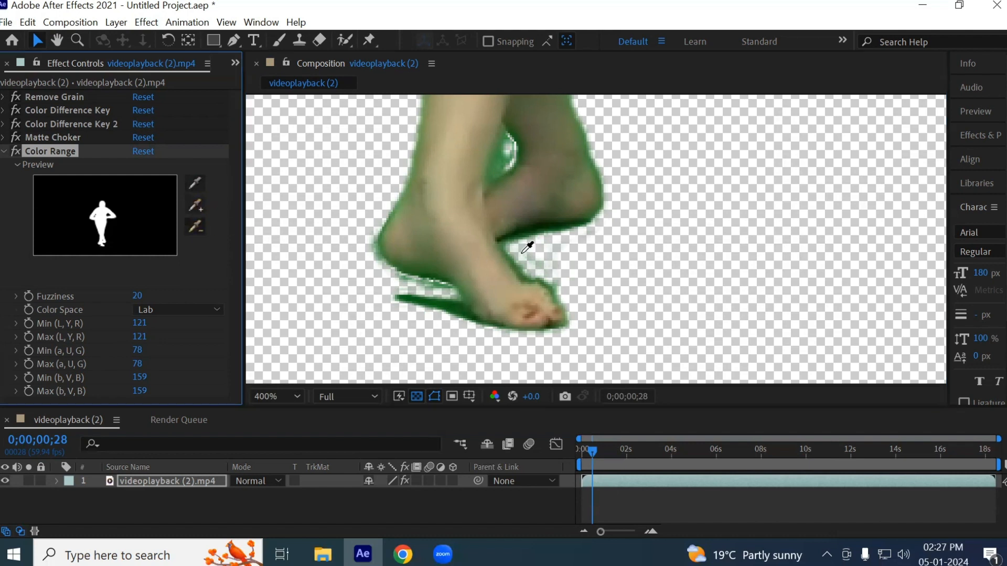
left_click(510, 220)
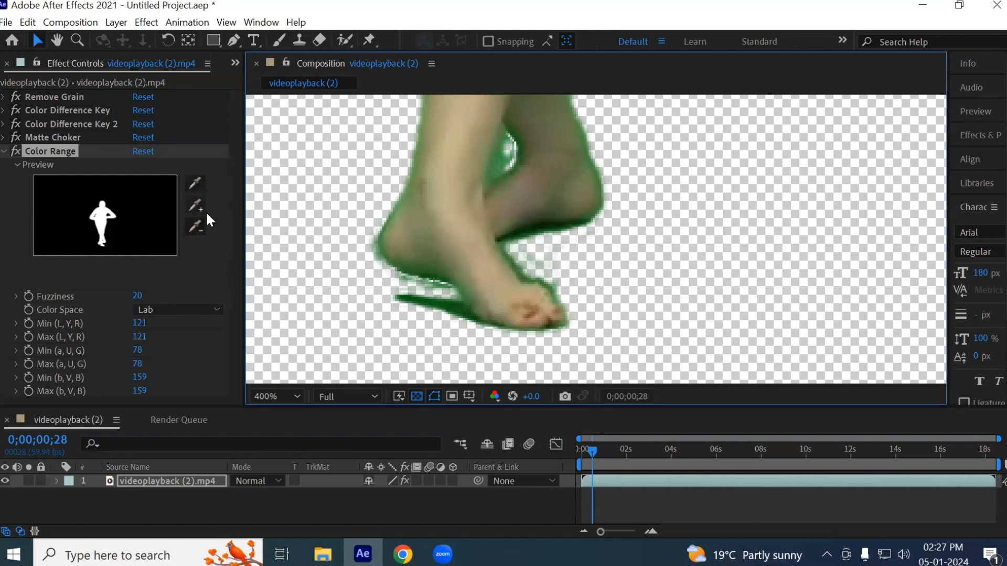
scroll(431, 285, "up", 1)
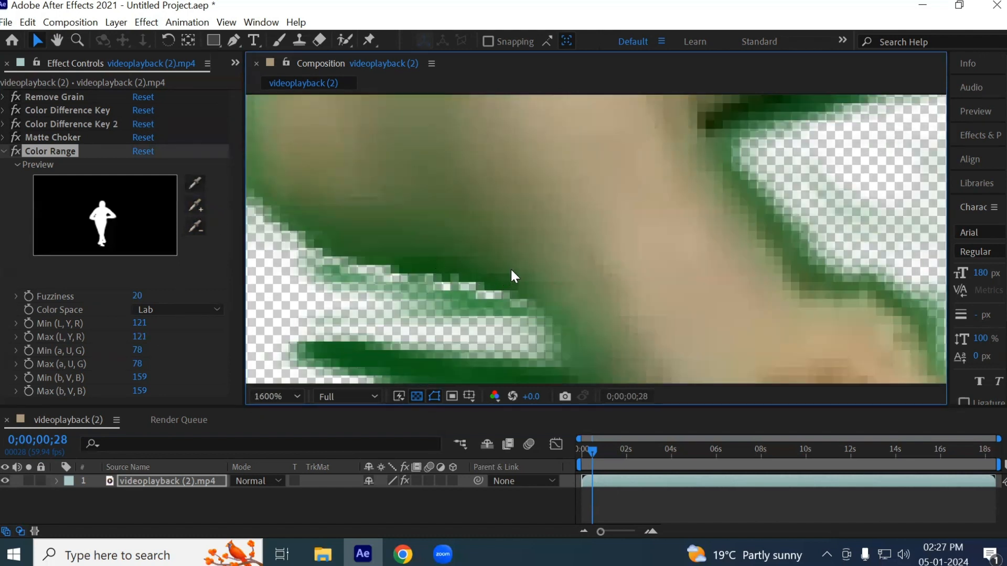
scroll(514, 276, "down", 1)
left_click(194, 226)
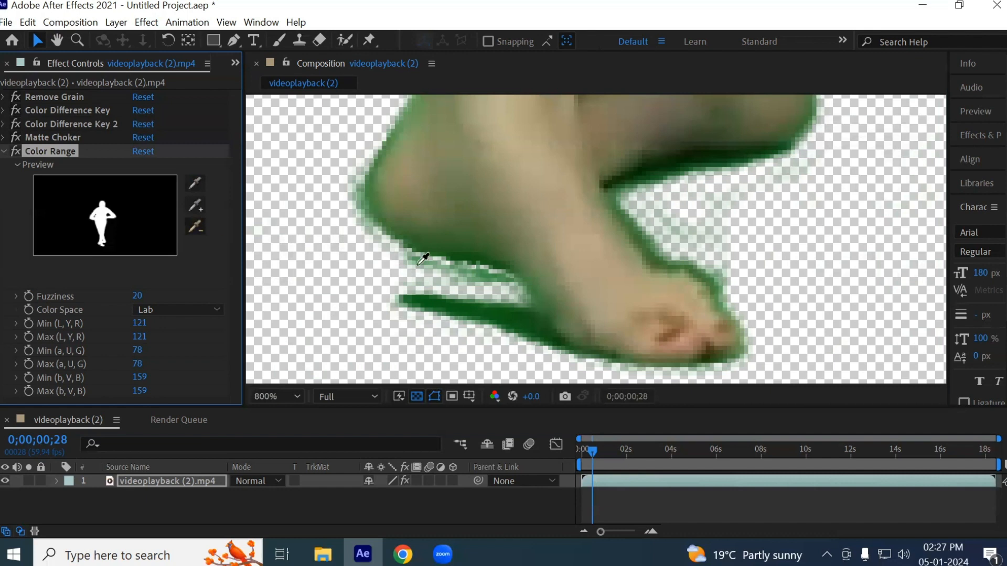
left_click(461, 250)
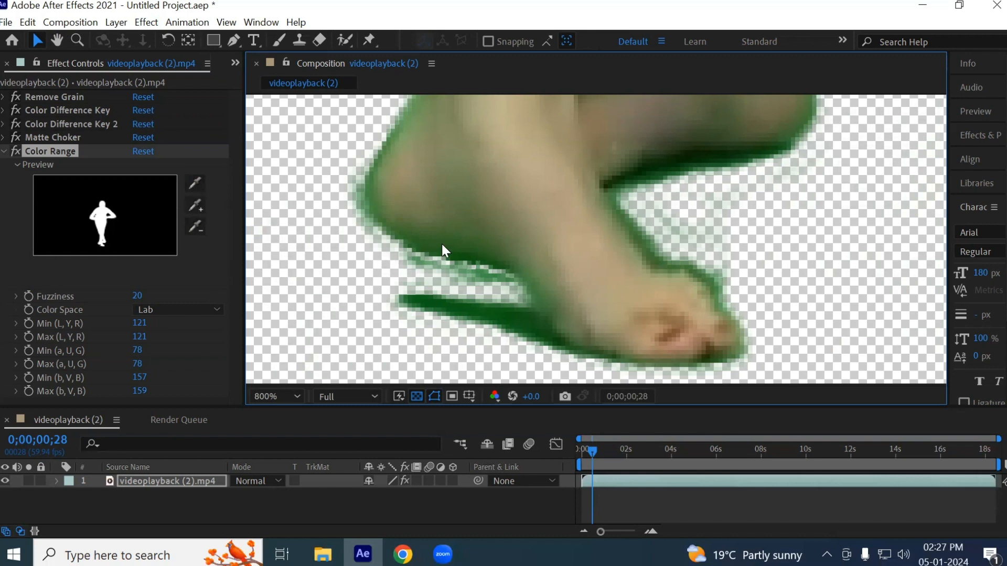
left_click(195, 229)
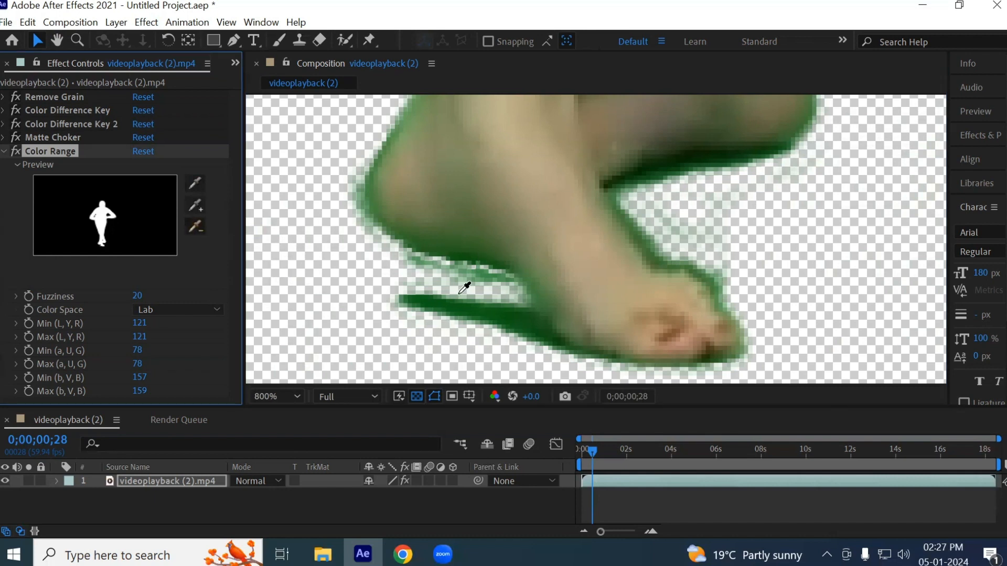
left_click(473, 254)
left_click(196, 228)
left_click(611, 150)
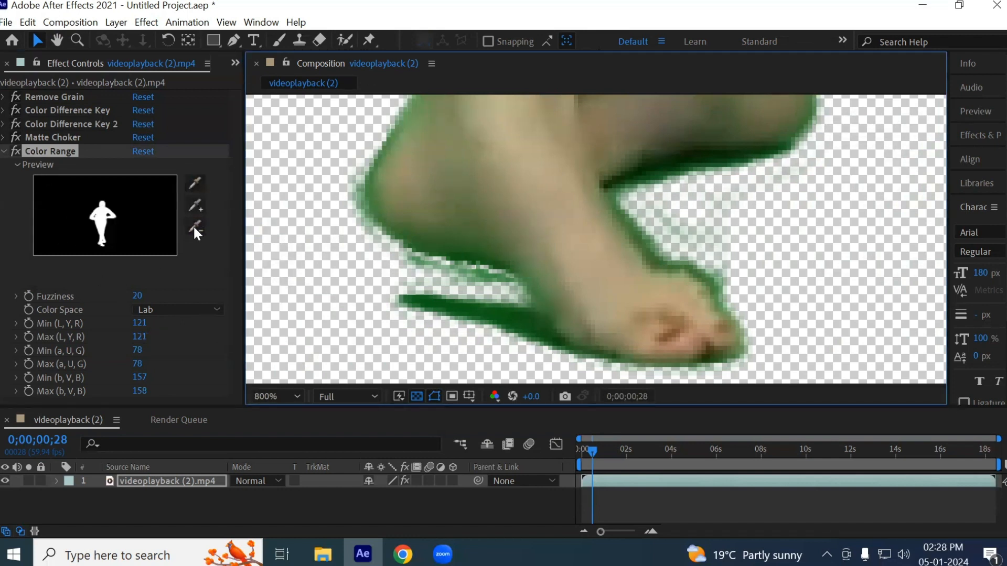
- Add the dark green shadow beside the front foot and the leftover green streak beneath its arch to the Color Range key
left_click(197, 205)
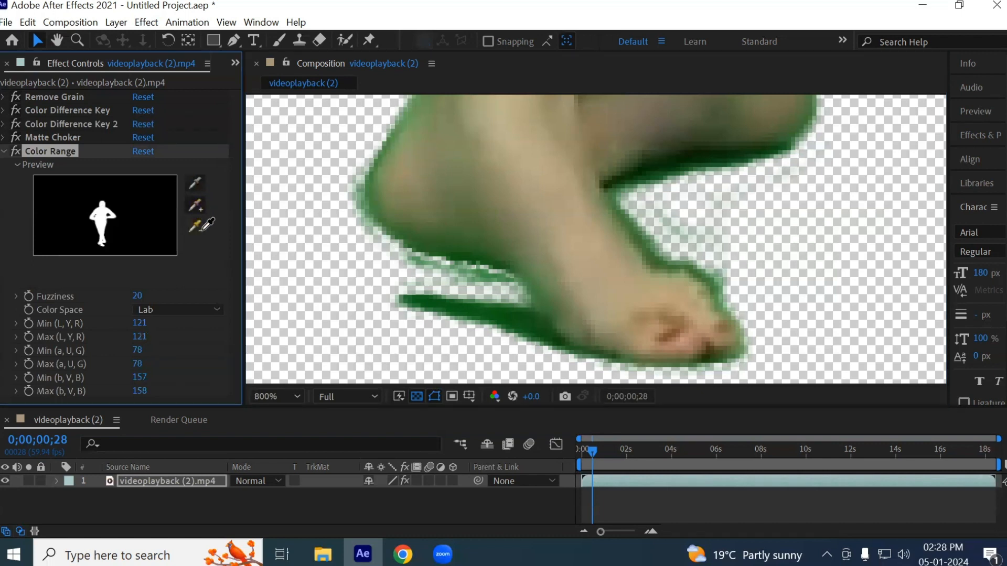
left_click(490, 313)
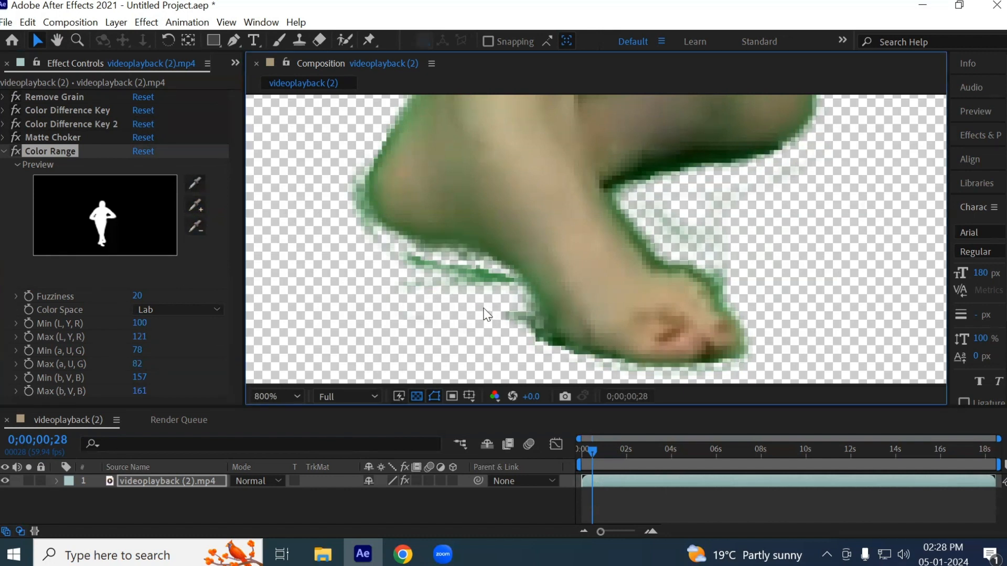
left_click(4, 124)
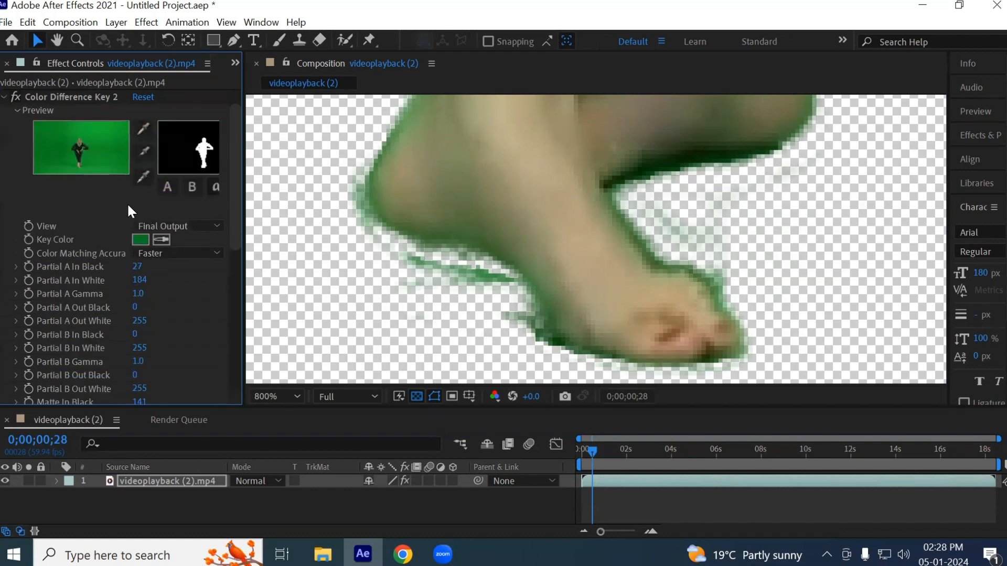
left_click(4, 97)
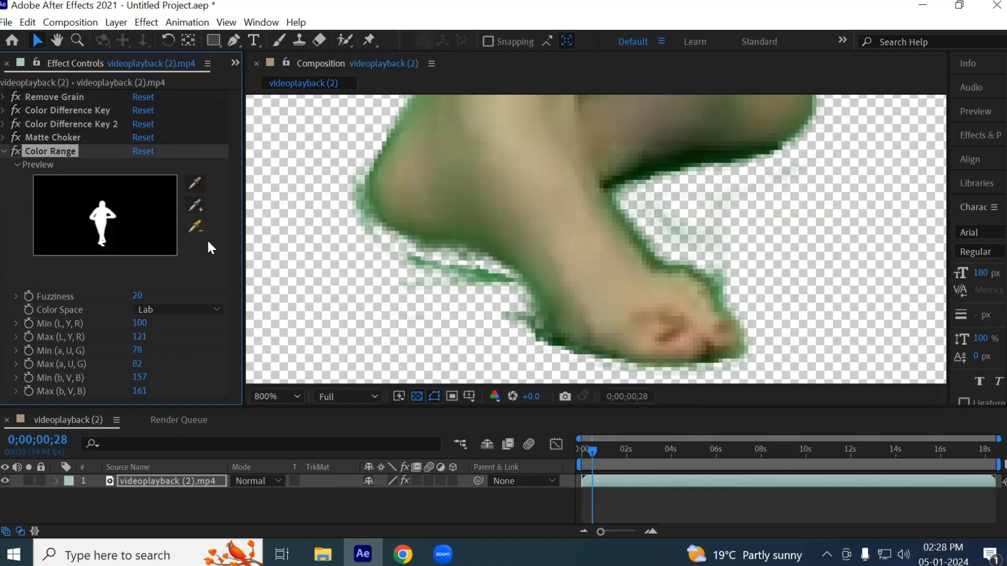
left_click(196, 206)
left_click(477, 271)
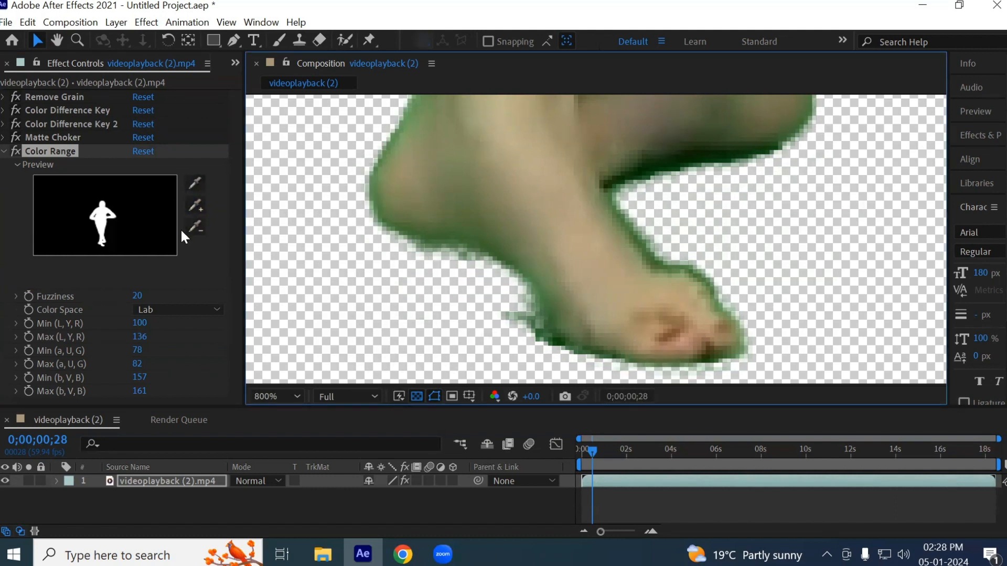
- Subtract colors sampled from beside the front foot's heel and from its instep from the Color Range key
left_click(197, 228)
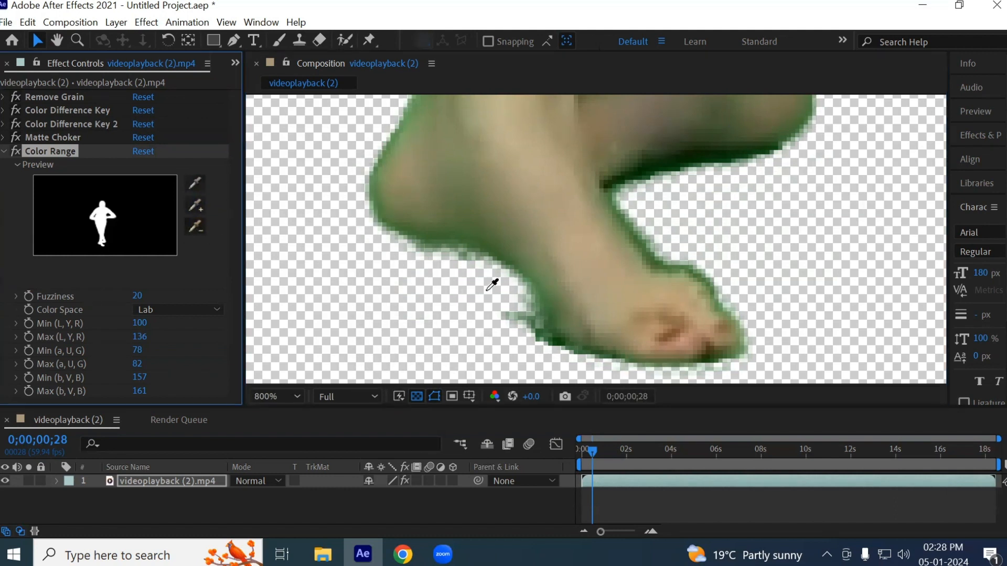
left_click(497, 226)
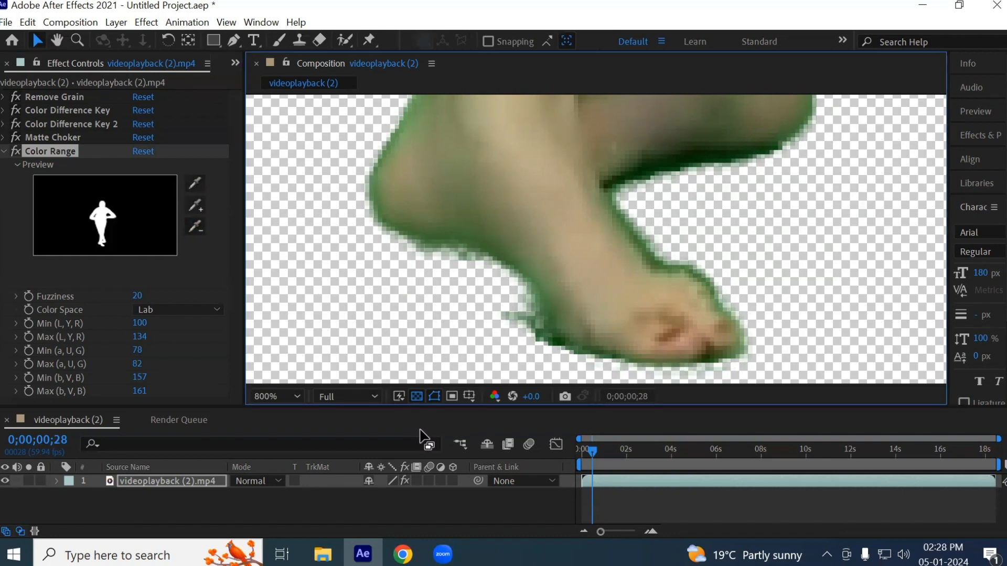
left_click(197, 226)
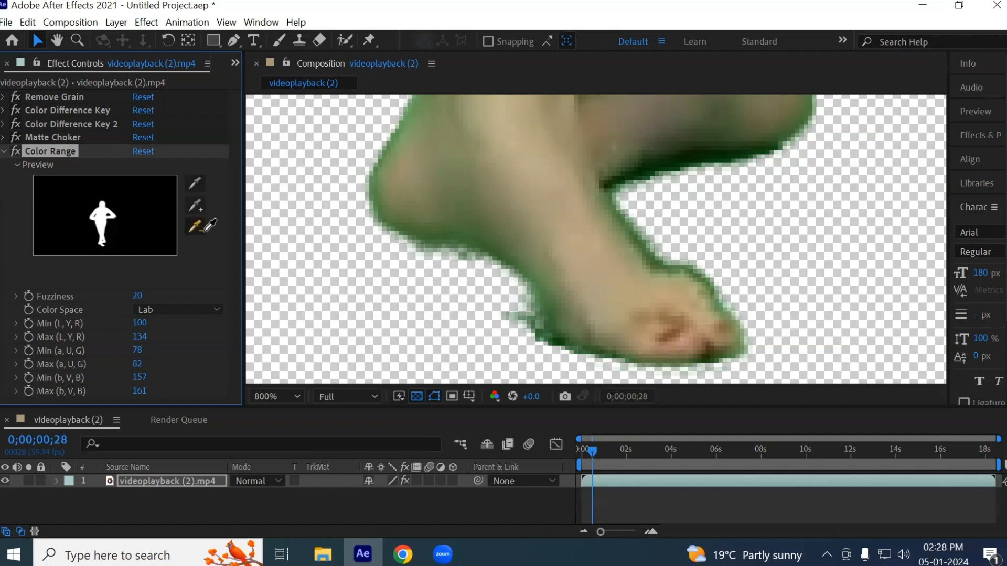
left_click(601, 229)
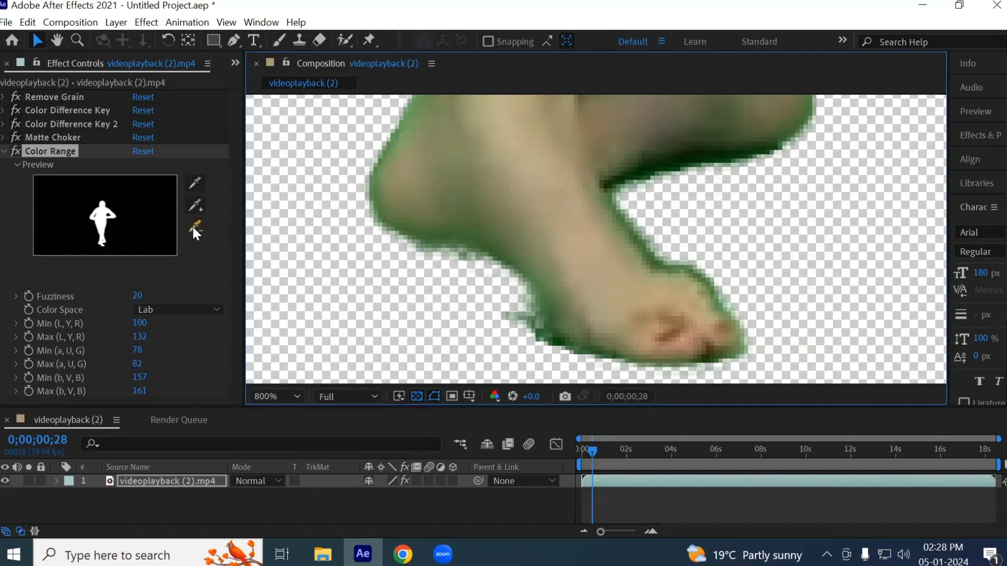
- Add the leftover dark green streak beneath the front foot's arch to the Color Range key
left_click(196, 206)
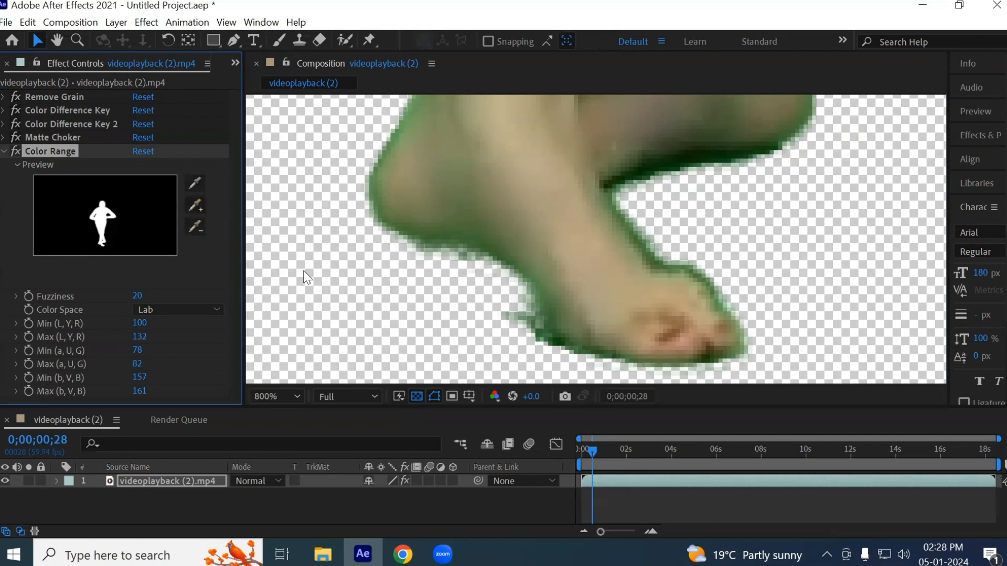
left_click(521, 308)
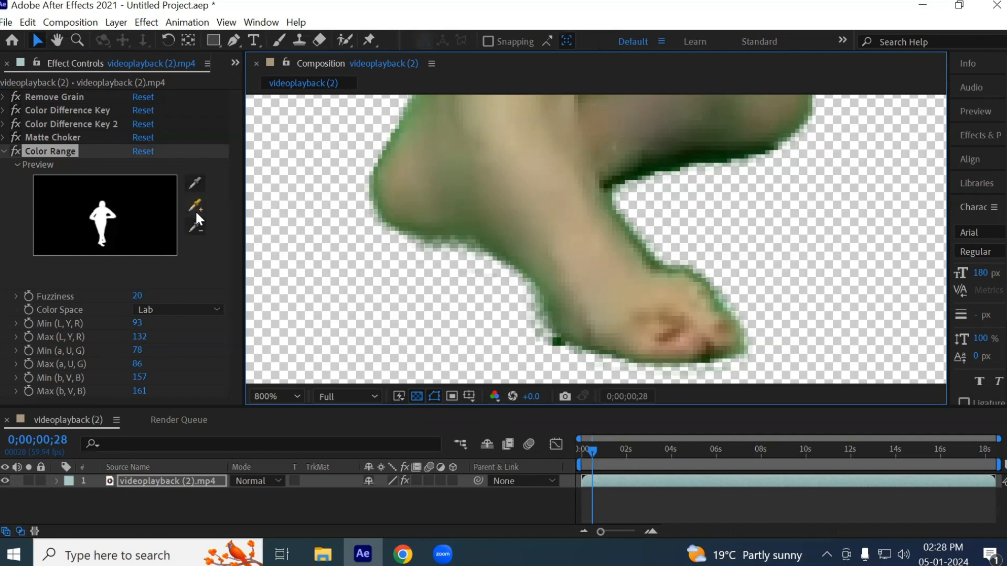
scroll(543, 297, "down", 2)
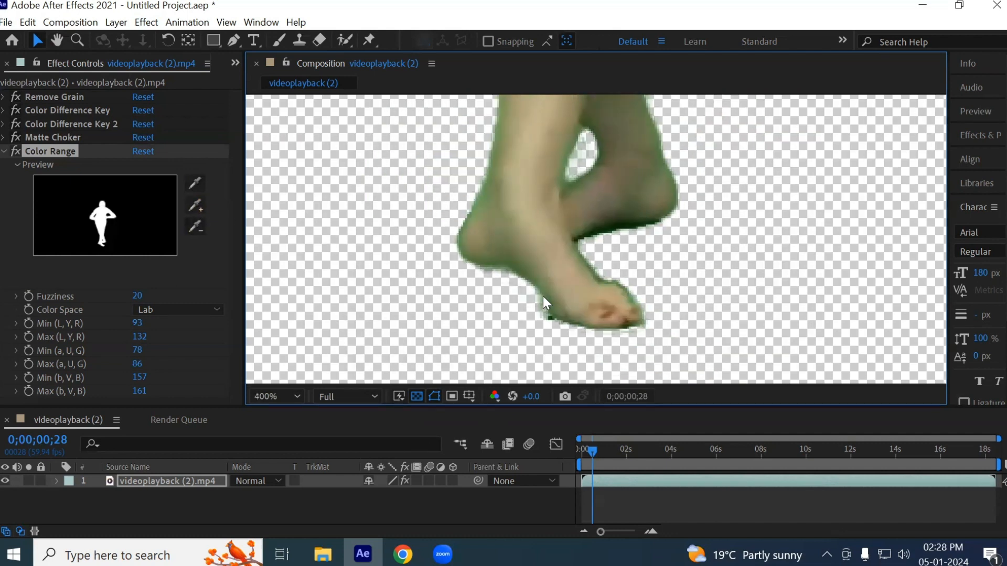
scroll(682, 263, "down", 3)
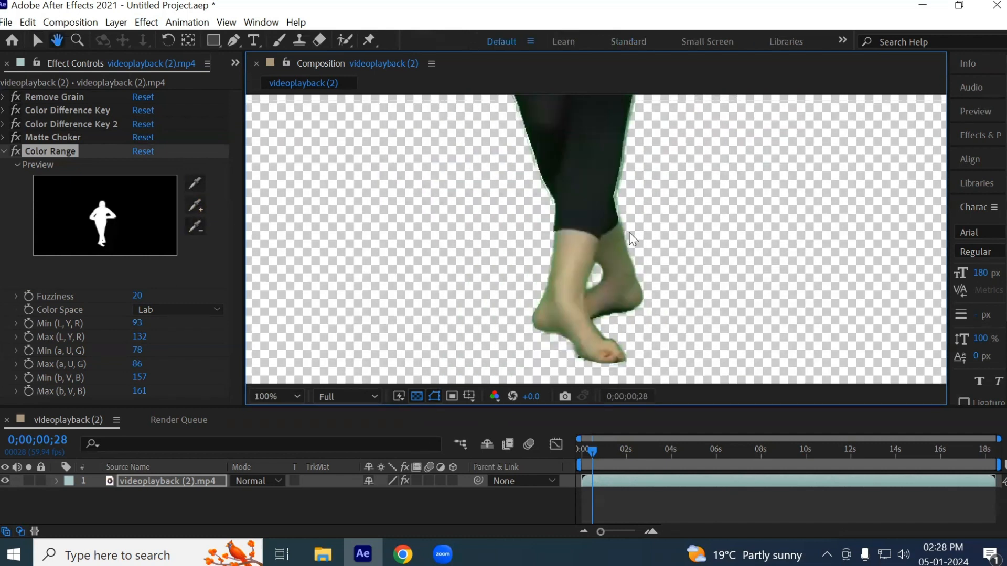
- Switch the composition view to the Alpha channel to examine the matte around the dancer's head, shoulders and arms
left_click_drag(677, 290, 676, 325)
scroll(577, 165, "up", 2)
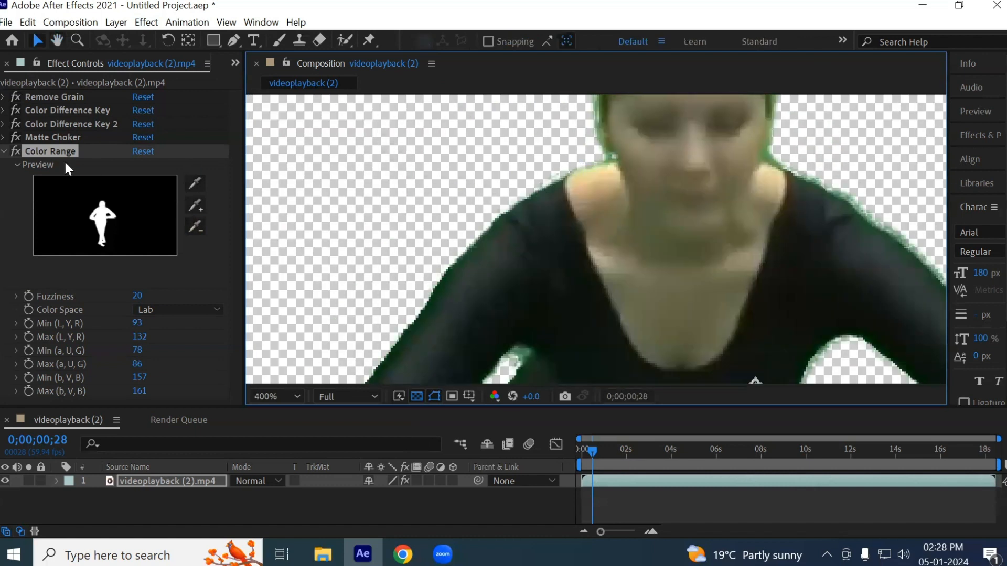
left_click_drag(441, 310, 445, 238)
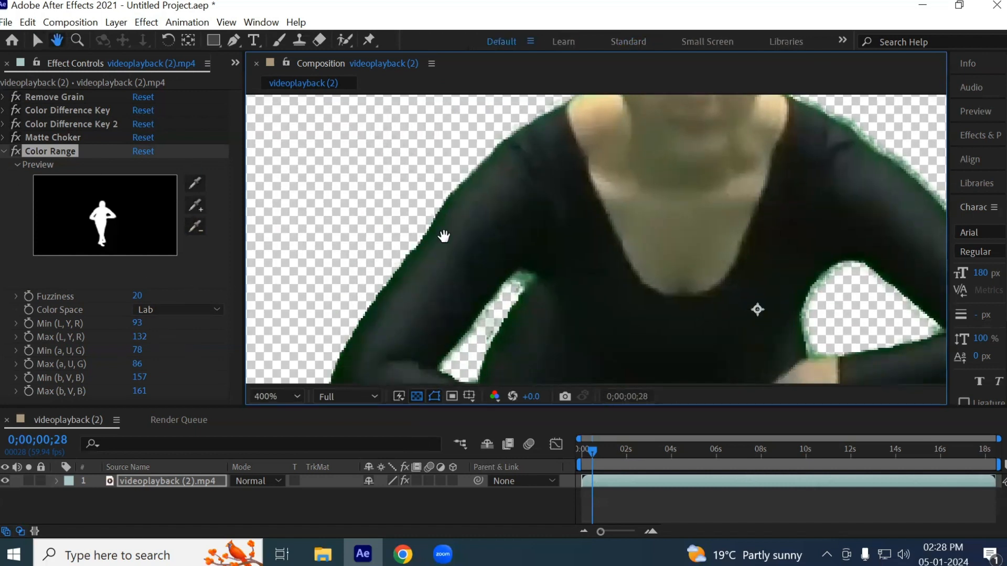
left_click(494, 396)
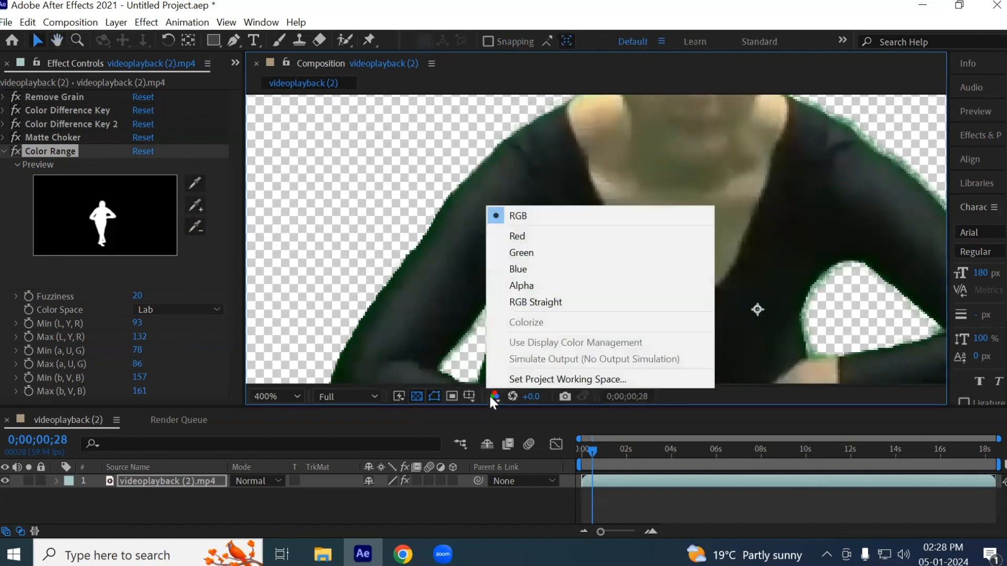
left_click(534, 286)
scroll(677, 246, "down", 1)
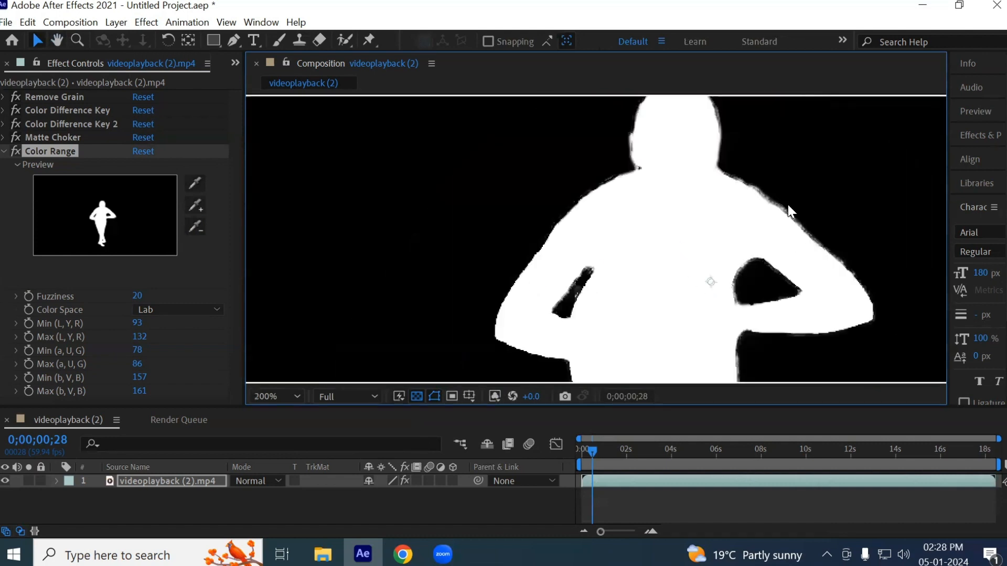
- Examine the alpha matte around the feet for leftover gray shadow areas, and return the composition view to RGB
key("h")
left_click_drag(870, 290, 575, 116)
scroll(607, 314, "up", 1)
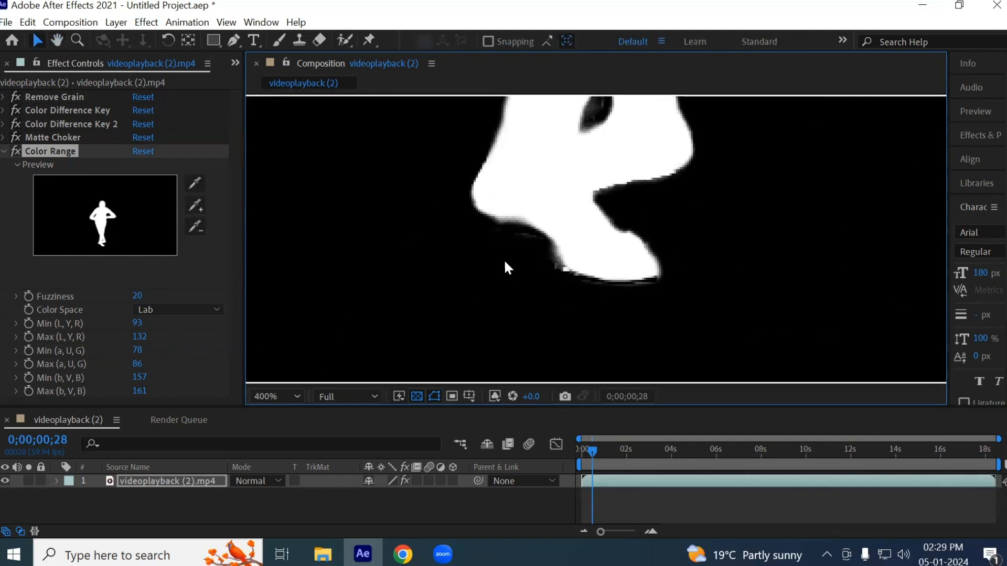
scroll(487, 282, "up", 2)
scroll(489, 284, "down", 1)
key("space")
left_click_drag(562, 229, 538, 299)
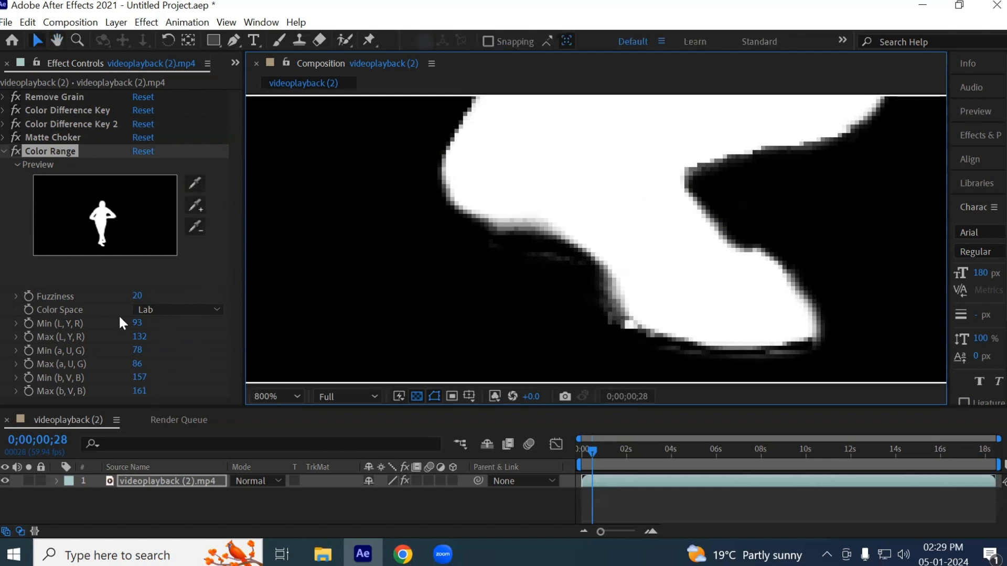
left_click(494, 397)
left_click(524, 216)
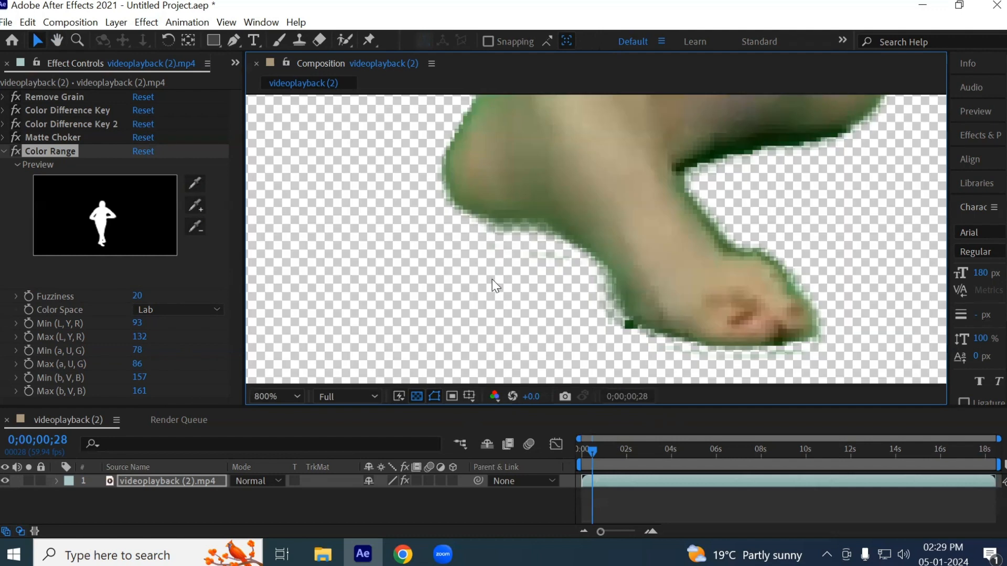
- Set the Color Range key's Fuzziness to 16 and its Min (a, U, G) to 76
mouse_move(138, 298)
left_mouse_down()
mouse_move(147, 297)
mouse_move(138, 297)
left_mouse_up()
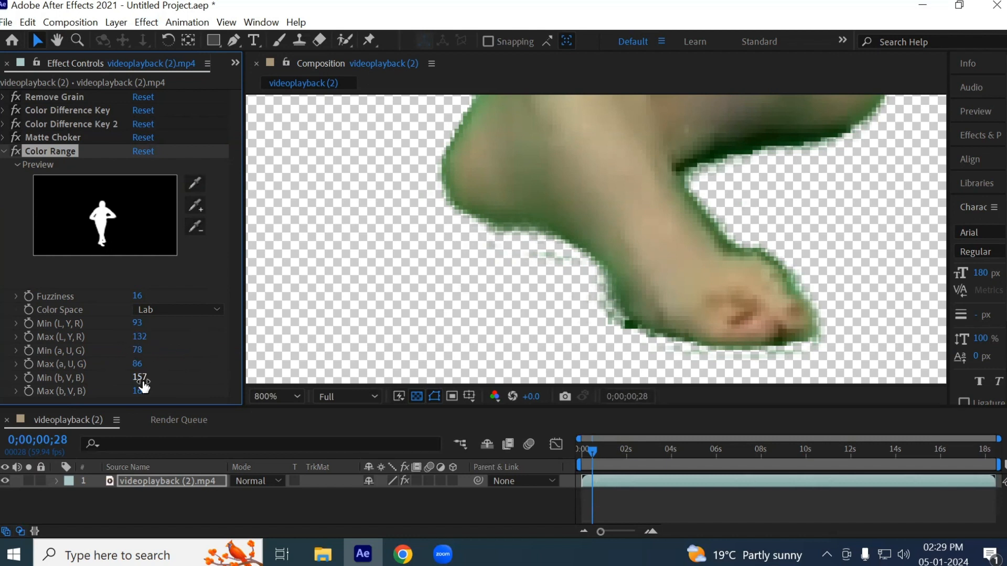
mouse_move(137, 350)
left_mouse_down()
mouse_move(151, 348)
mouse_move(135, 348)
mouse_move(144, 362)
mouse_move(132, 359)
left_mouse_up()
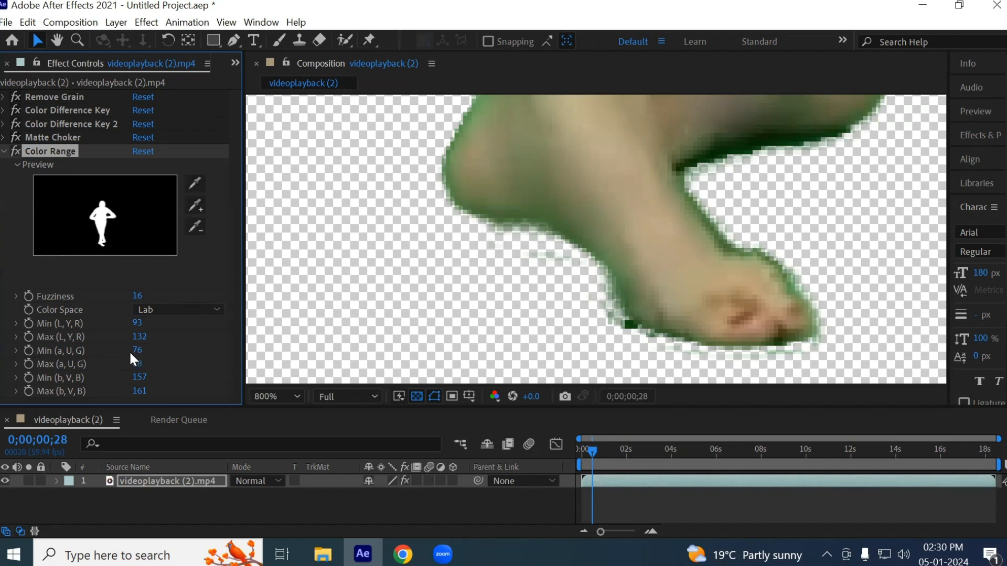
- Set the Color Range key's Min (a, U, G) to 62 and Max (a, U, G) to 89, and collapse its settings
mouse_move(135, 358)
left_mouse_down()
mouse_move(124, 353)
mouse_move(144, 363)
mouse_move(132, 363)
left_mouse_up()
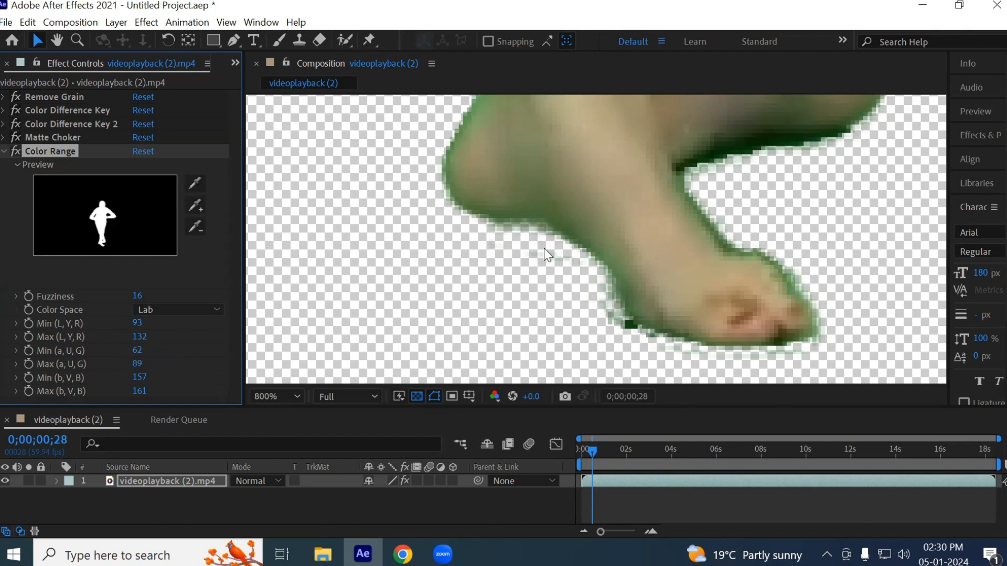
scroll(607, 288, "down", 6)
key("space")
left_click_drag(720, 179, 701, 326)
left_click_drag(669, 255, 654, 262)
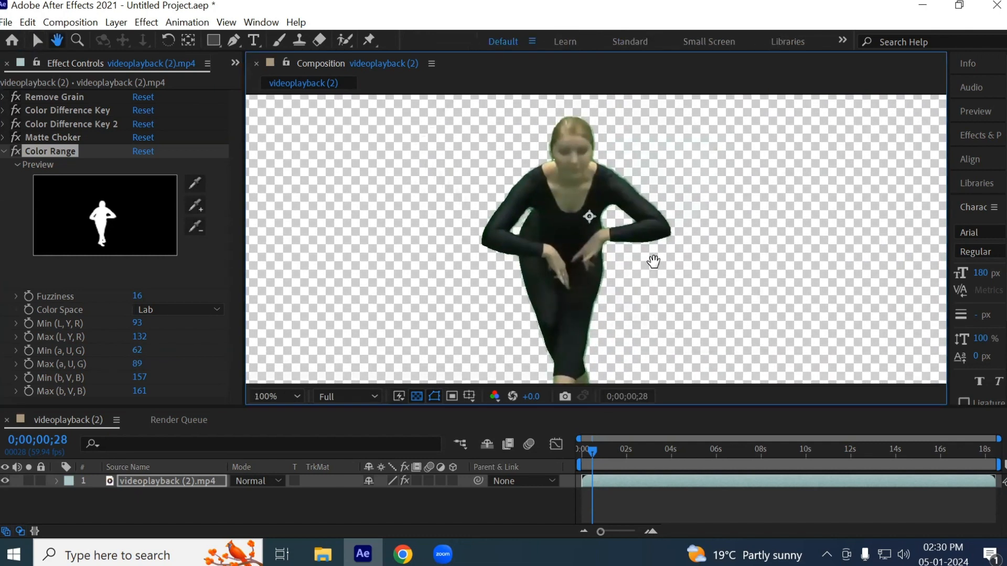
left_click(5, 151)
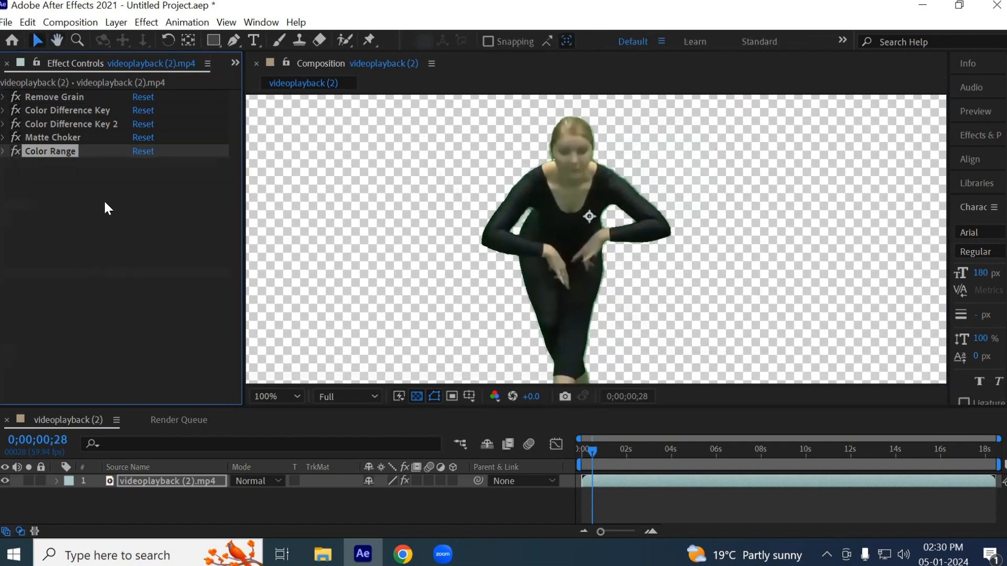
- Move the Matte Choker effect below Color Range in the clip's effect order
scroll(625, 207, "up", 4)
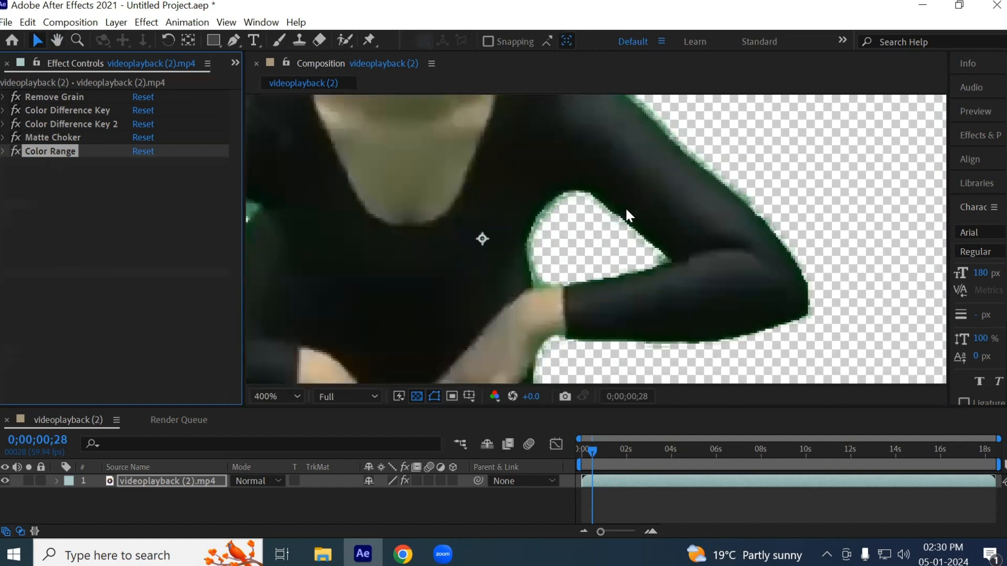
scroll(580, 210, "up", 1)
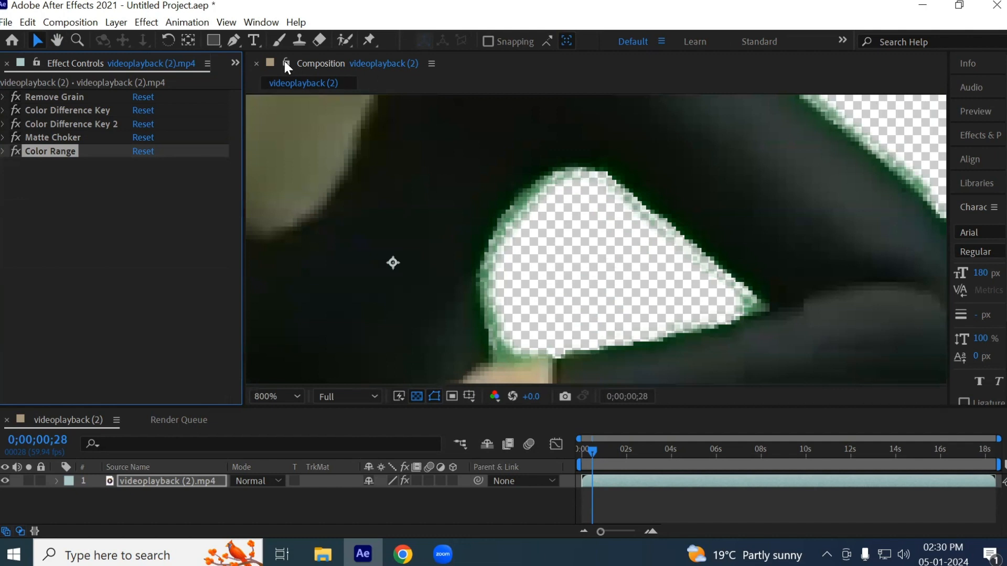
left_click(149, 21)
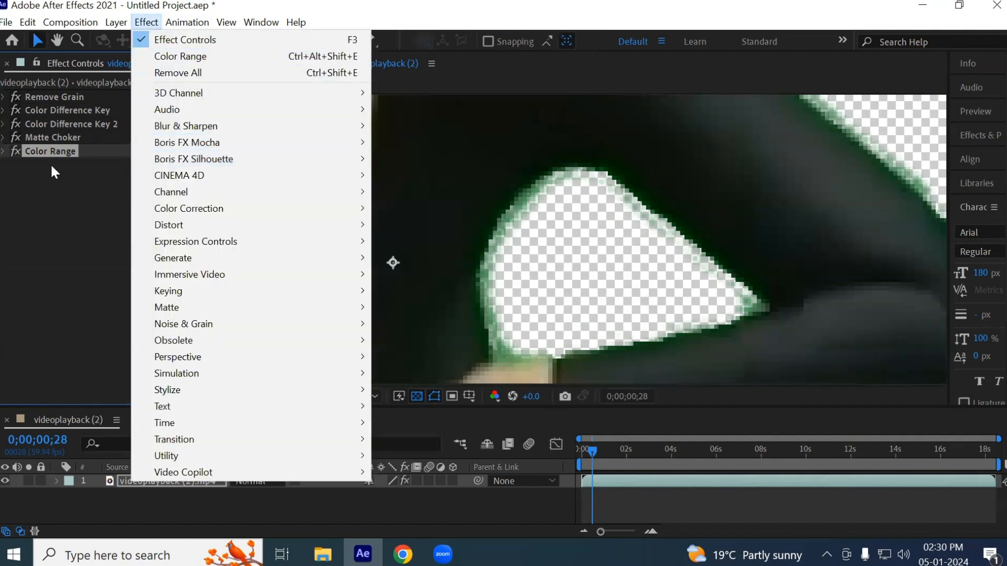
left_click(51, 135)
left_click_drag(55, 136, 59, 181)
- Examine the keyed edges around the dancer's sleeve, forearm, hand and front foot for leftover green fringe
key("space")
left_click_drag(683, 285, 444, 374)
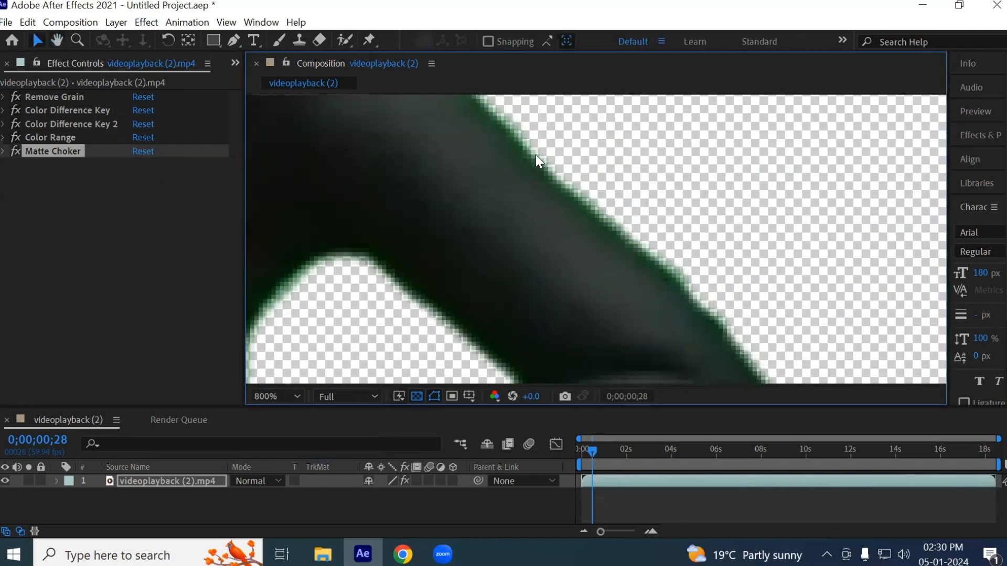
key("space")
left_click_drag(713, 286, 775, 135)
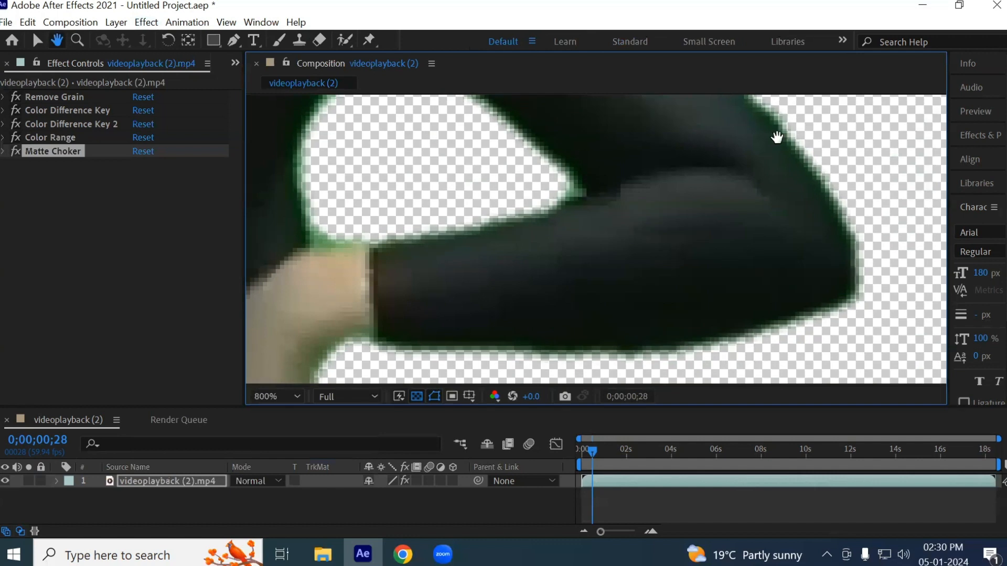
left_click_drag(721, 272, 691, 214)
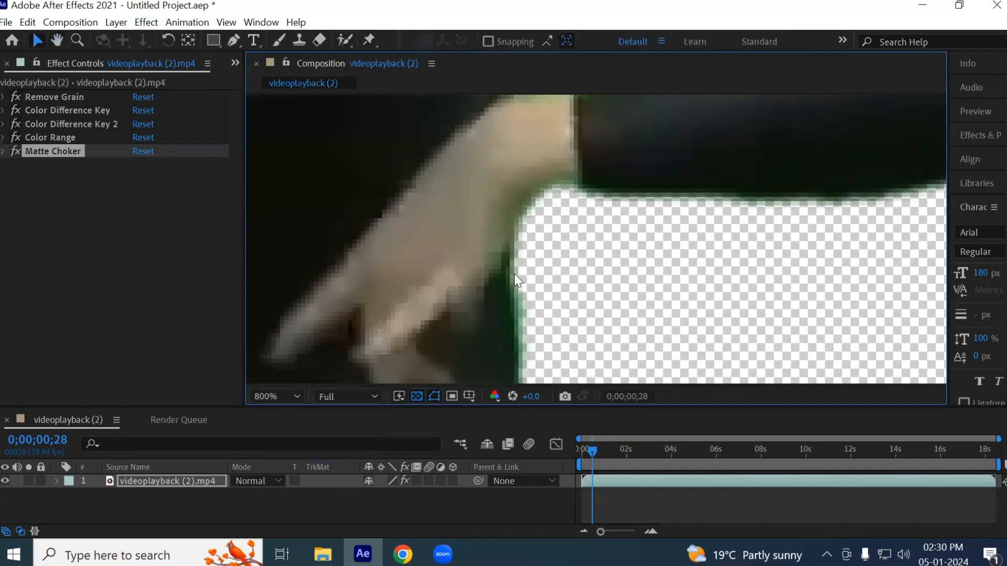
key("space")
left_click_drag(543, 284, 444, 196)
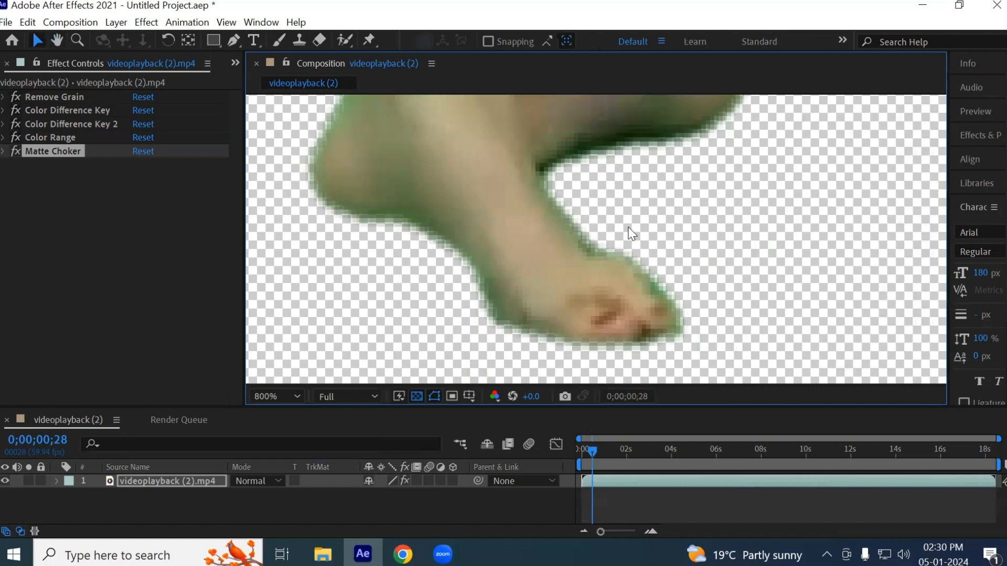
- Switch the composition view to the Alpha channel and examine the matte around the dancer's legs
left_click(488, 390)
left_click(536, 286)
scroll(603, 250, "down", 1)
key("space")
left_click_drag(581, 178, 535, 365)
left_click_drag(453, 187, 485, 350)
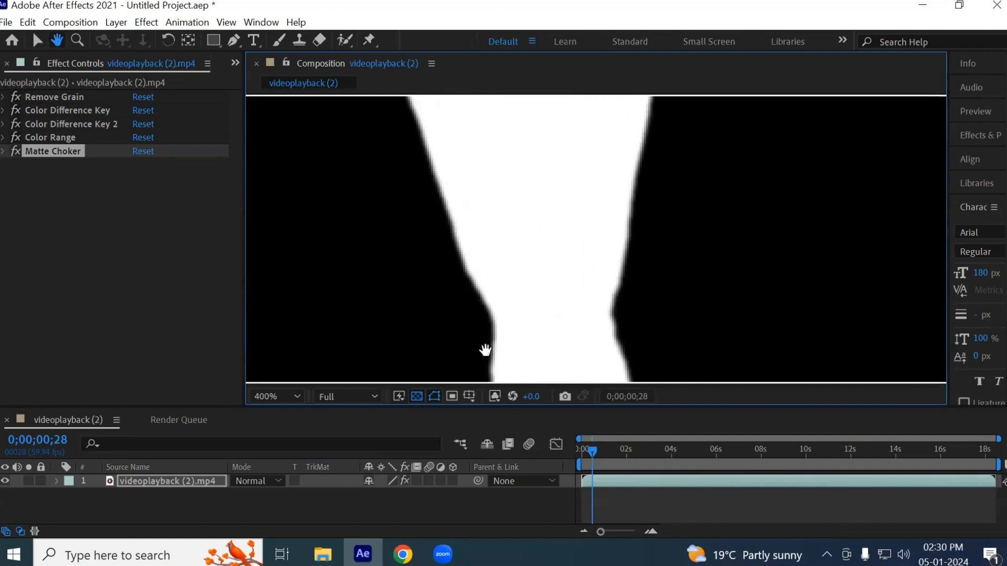
- Set the Matte Choker's Geometric Softness 2 to 1.00 and return the composition view to RGB
left_click(5, 151)
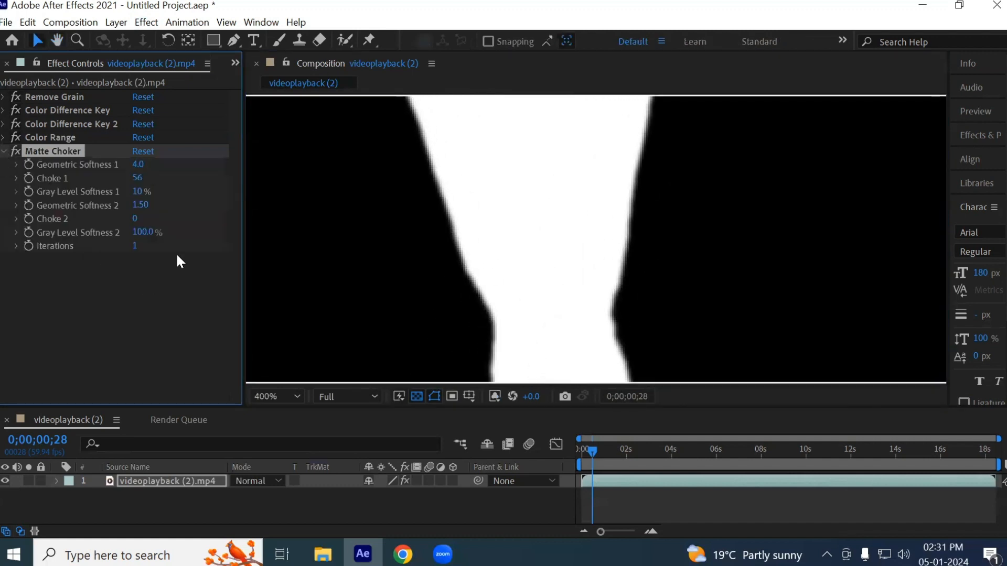
left_click(141, 205)
type("1")
key("Return")
left_click(494, 396)
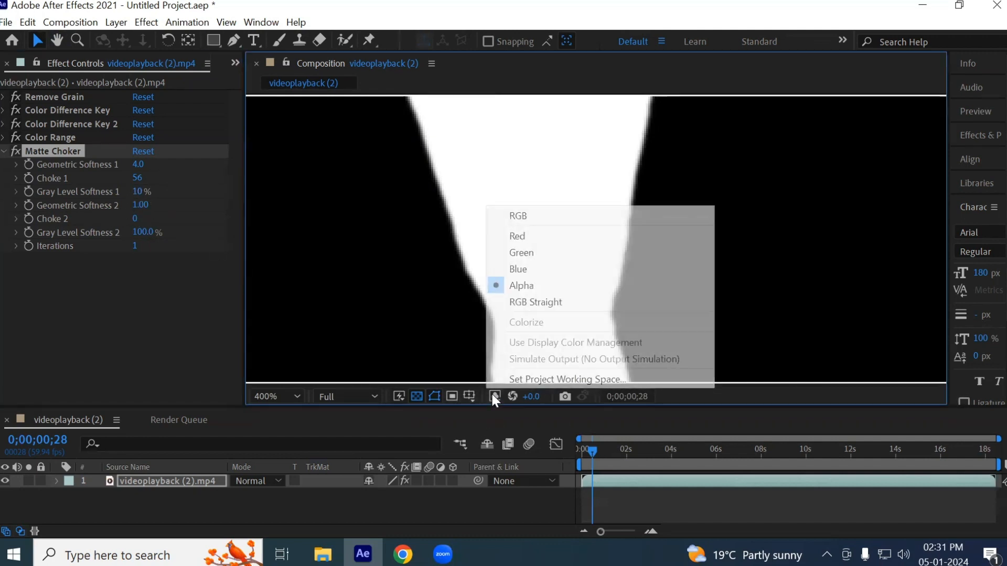
left_click(524, 216)
- Set the Matte Choker's Gray Level Softness 1 to 5%, check the legs and feet, and collapse its settings
scroll(466, 261, "up", 2)
mouse_move(136, 191)
left_mouse_down()
mouse_move(151, 204)
mouse_move(135, 205)
left_mouse_up()
left_click(135, 196)
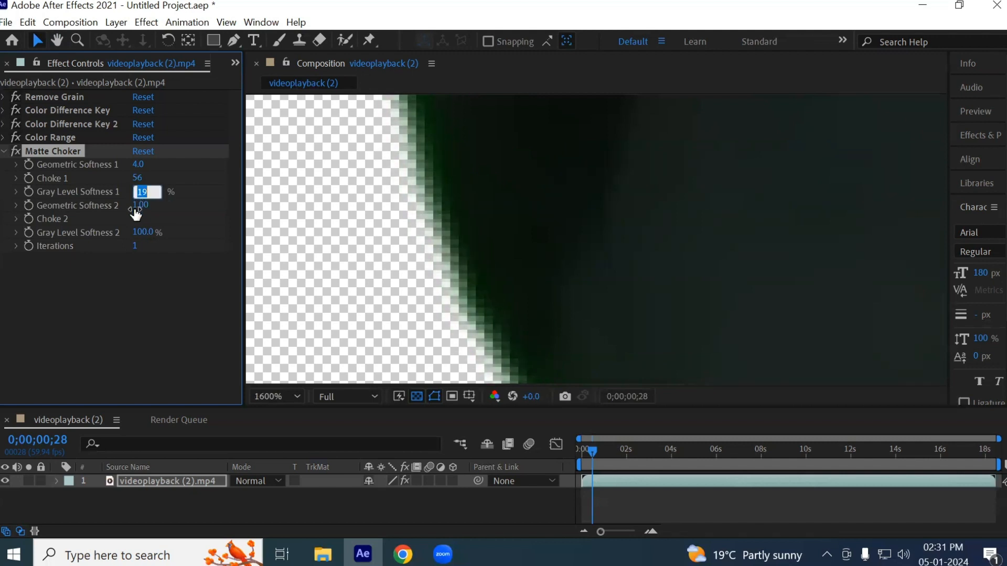
type("5")
key("Return")
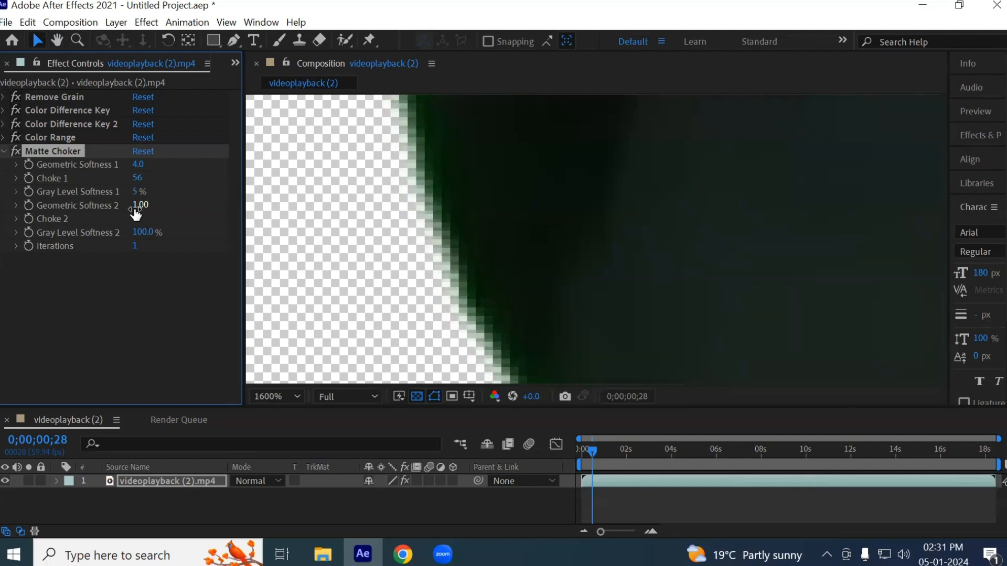
scroll(491, 251, "down", 2)
scroll(500, 253, "down", 2)
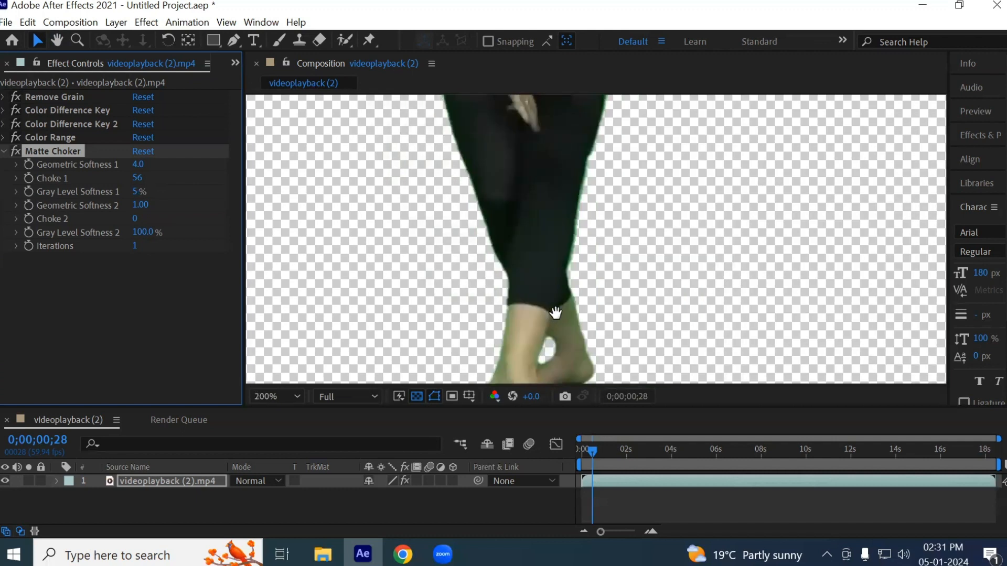
scroll(552, 190, "up", 2)
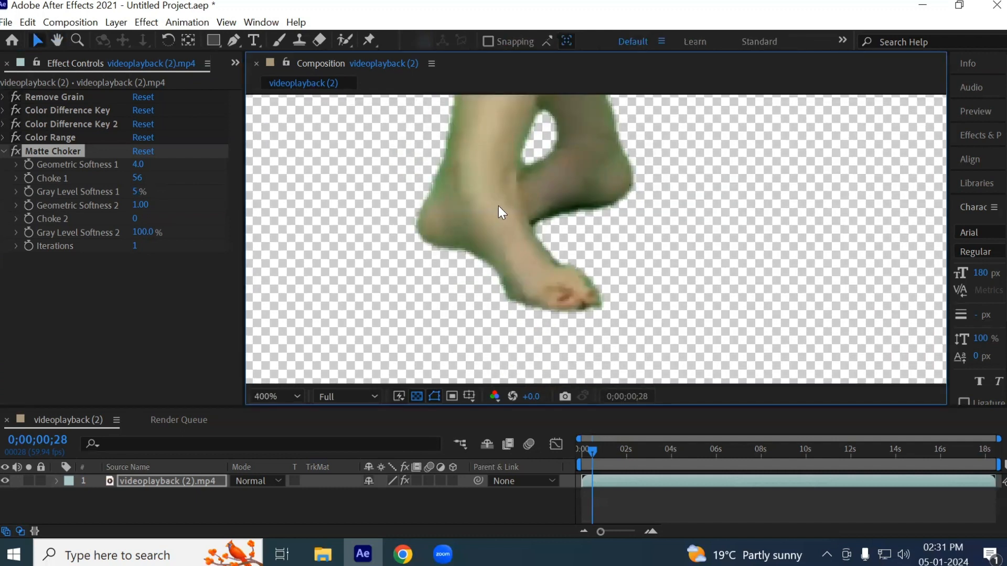
left_click(3, 151)
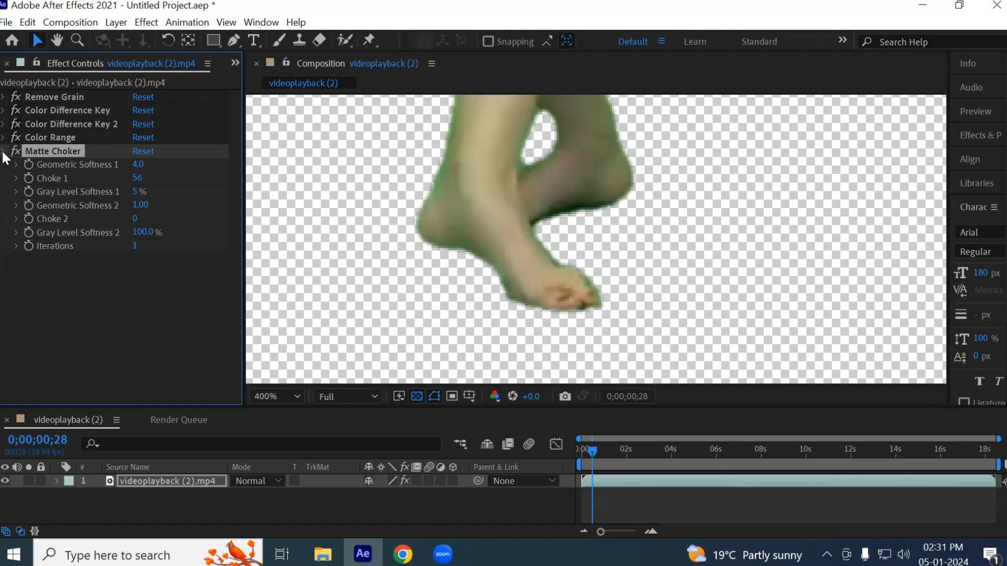
- Apply the Advanced Spill Suppressor keying effect to the dancer clip
left_click(147, 22)
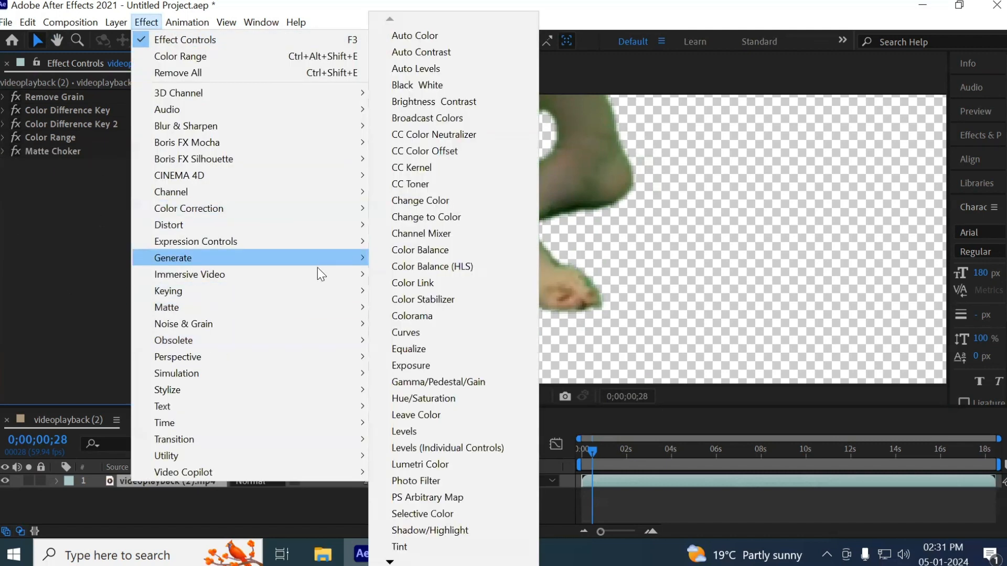
mouse_move(320, 292)
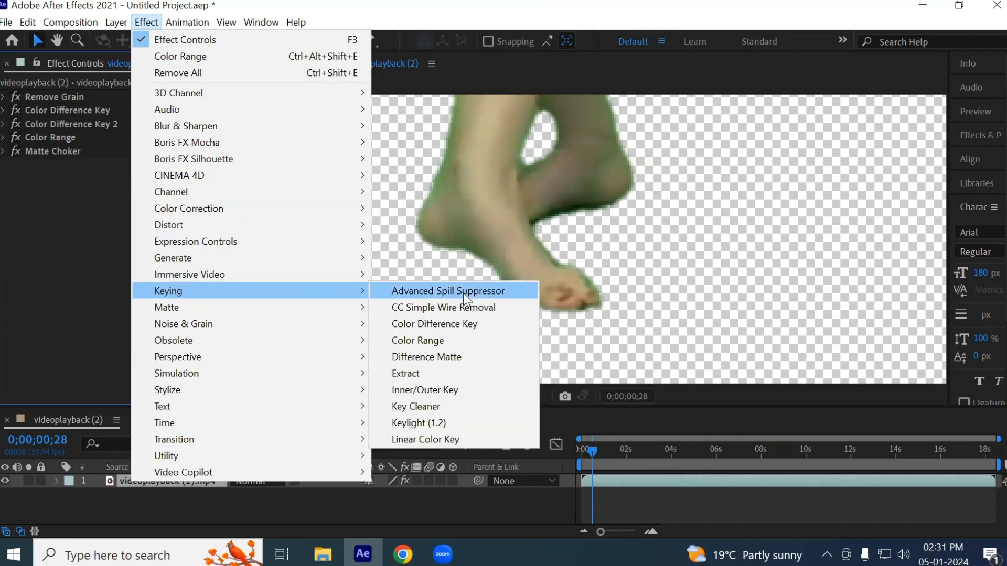
mouse_move(247, 340)
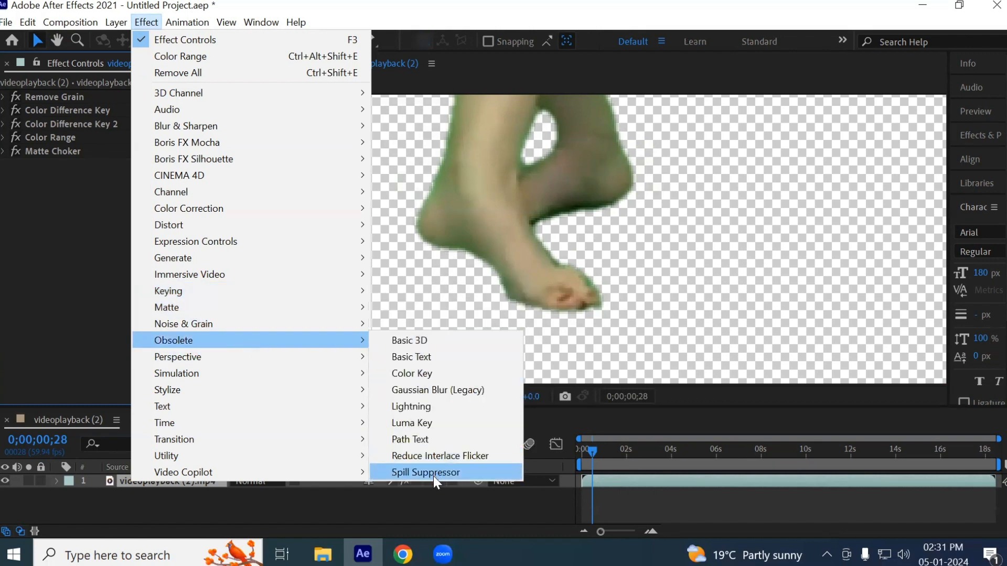
mouse_move(272, 326)
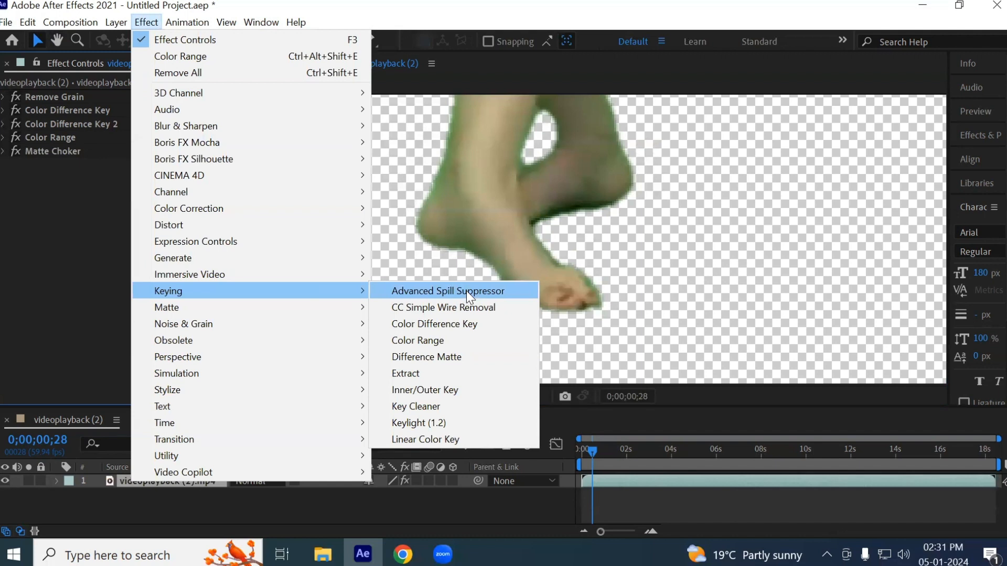
left_click(470, 293)
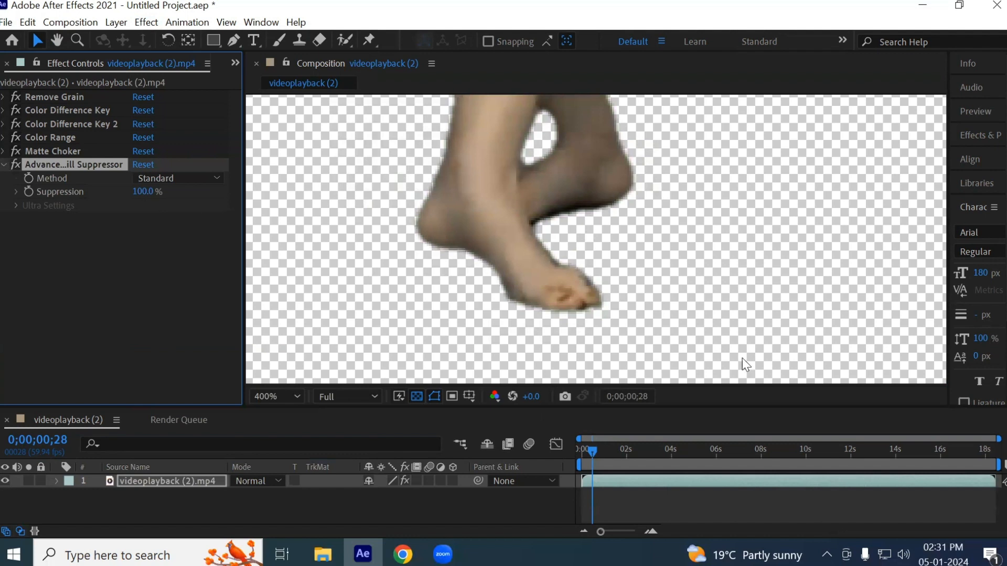
- Examine the spill-suppressed edges from the dancer's ankles up to the torso and bent arm
key("space")
left_click_drag(565, 215, 556, 401)
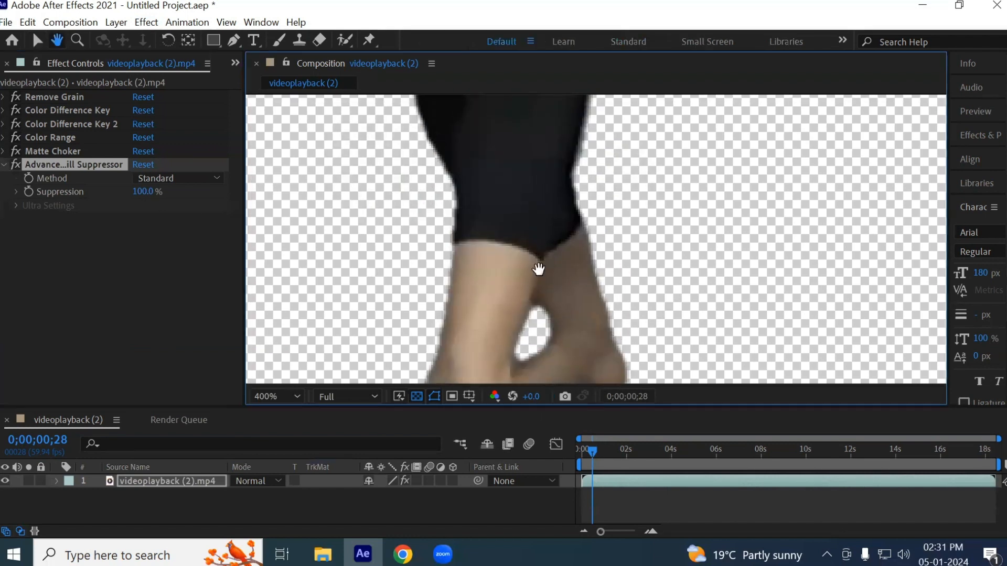
left_click_drag(538, 230, 537, 367)
left_click_drag(534, 178, 539, 357)
left_click_drag(570, 187, 535, 333)
key("space")
left_click_drag(376, 247, 652, 120)
left_click_drag(558, 240, 567, 138)
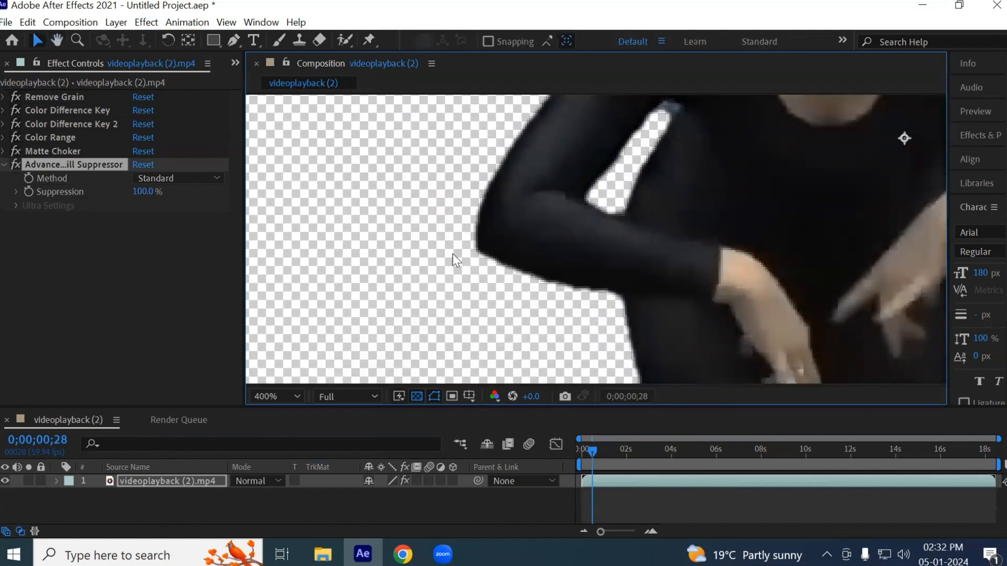
- Inspect the dancer's outline at 1600% magnification from the elbow down to the bare lower leg
scroll(619, 301, "up", 2)
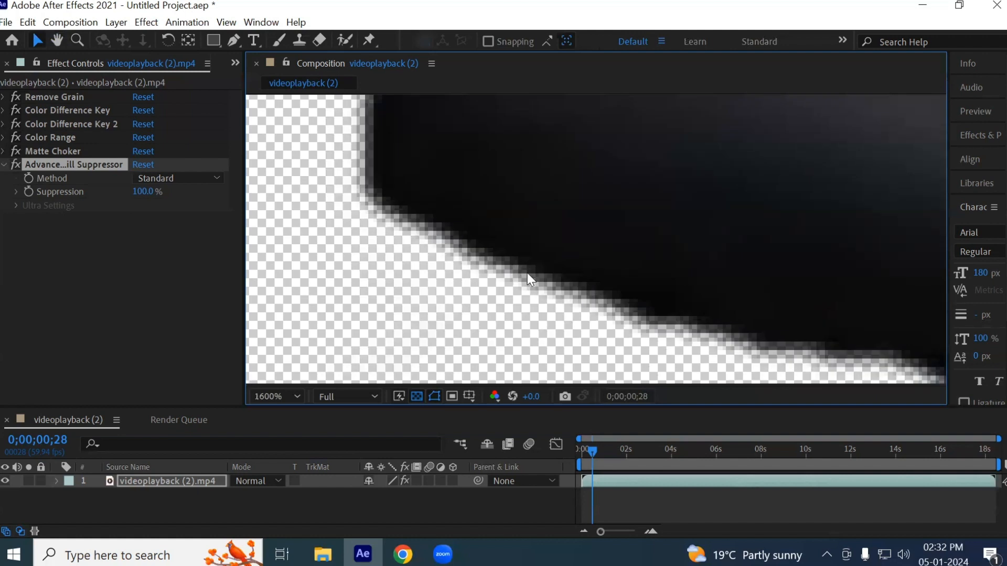
key("space")
left_click_drag(582, 299, 521, 89)
left_click_drag(671, 263, 501, 5)
left_click_drag(573, 235, 531, 48)
left_click_drag(611, 231, 535, 37)
left_click_drag(582, 173, 546, 30)
left_click_drag(593, 228, 612, 22)
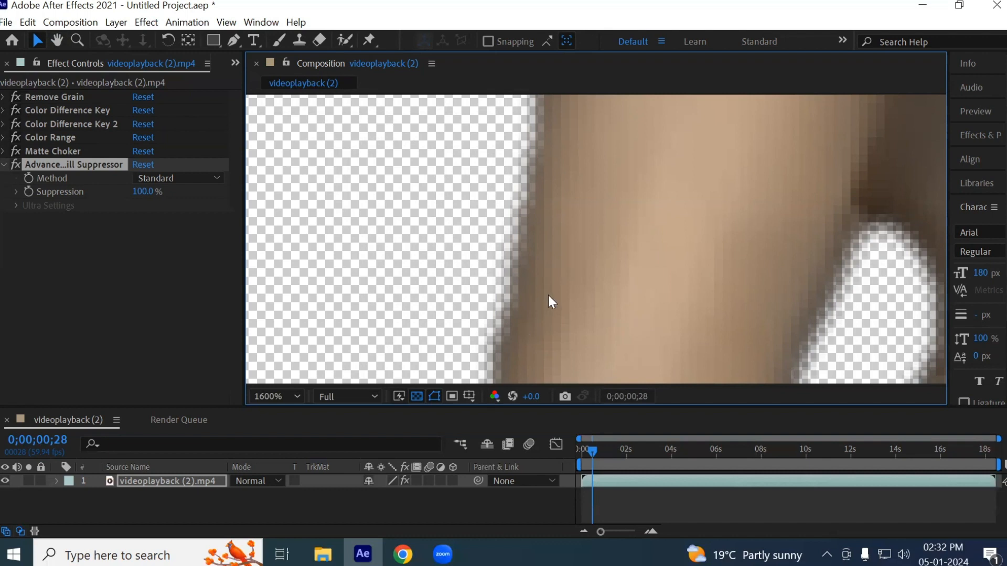
- Set the Advanced Spill Suppressor's Method to Ultra and check the colours over the dancer's whole figure
left_click(193, 180)
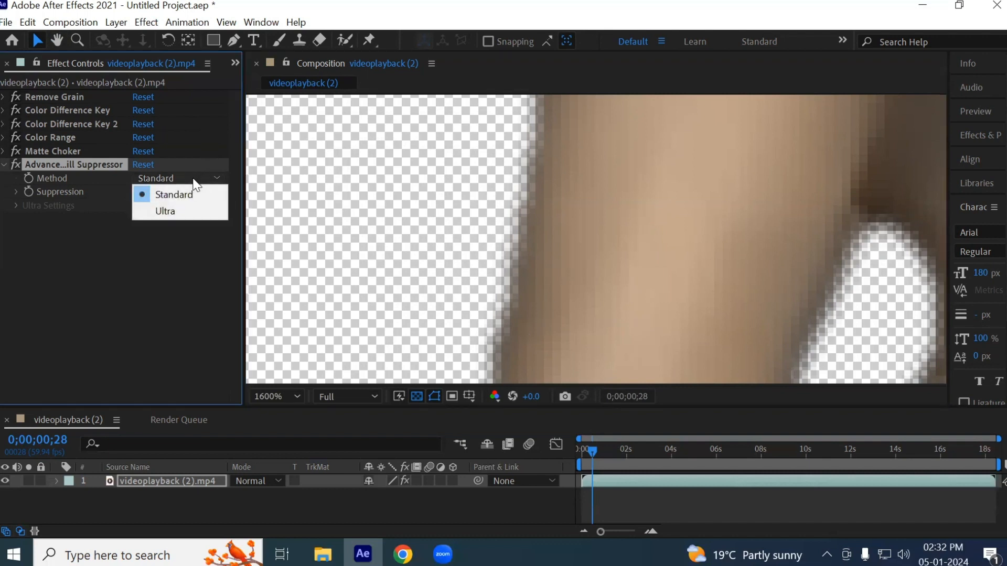
left_click(177, 212)
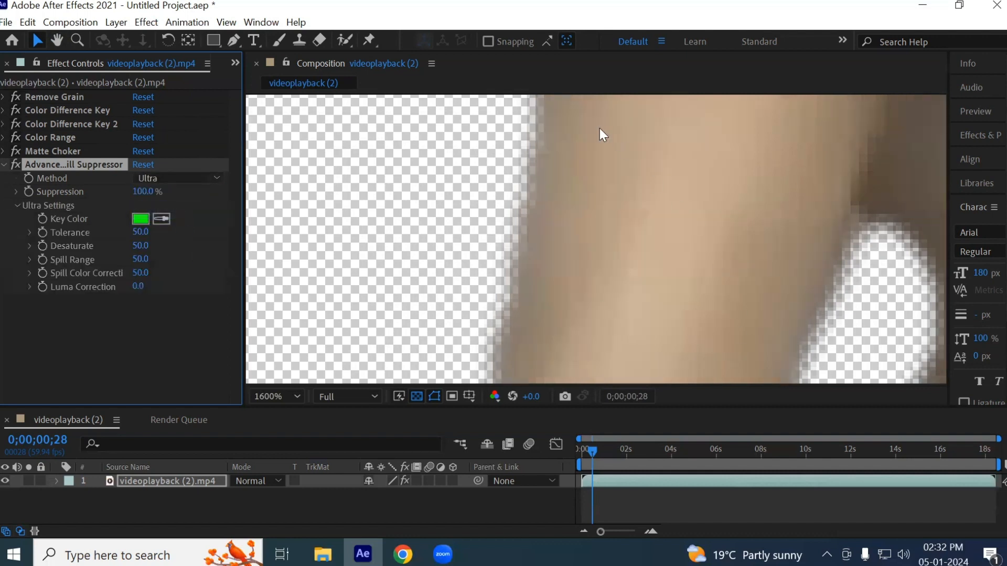
scroll(590, 264, "down", 3)
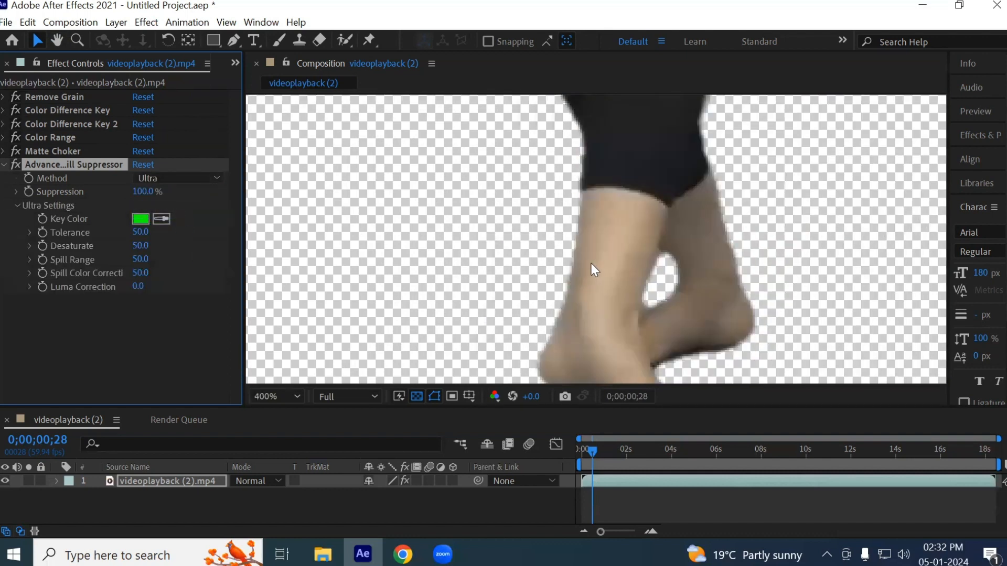
left_click_drag(685, 182, 624, 351)
left_click_drag(584, 234, 585, 337)
scroll(609, 285, "down", 1)
- Preview the keyed clip from its first frame and stop playback at 0;00;00;23
left_click_drag(583, 459, 559, 446)
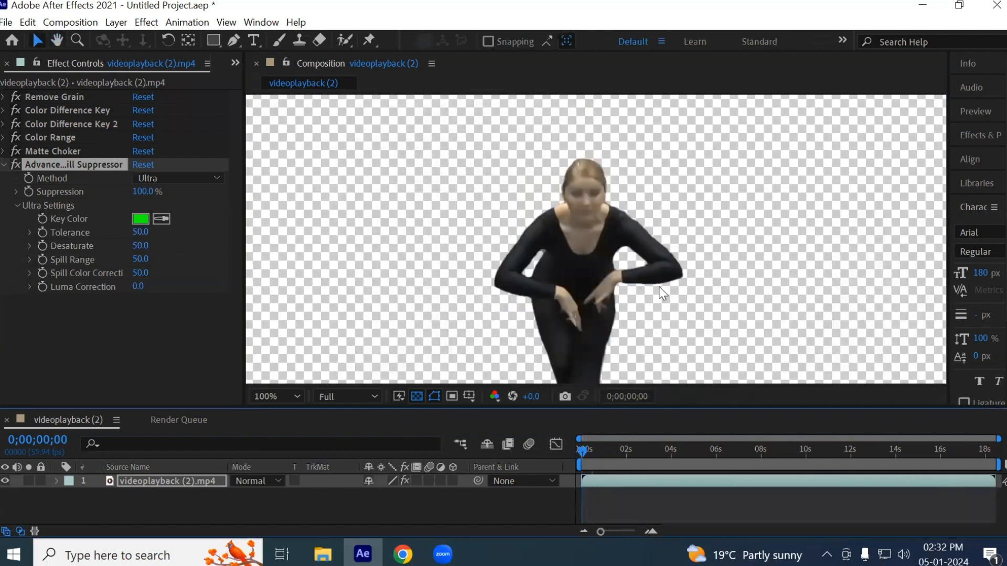
key("space")
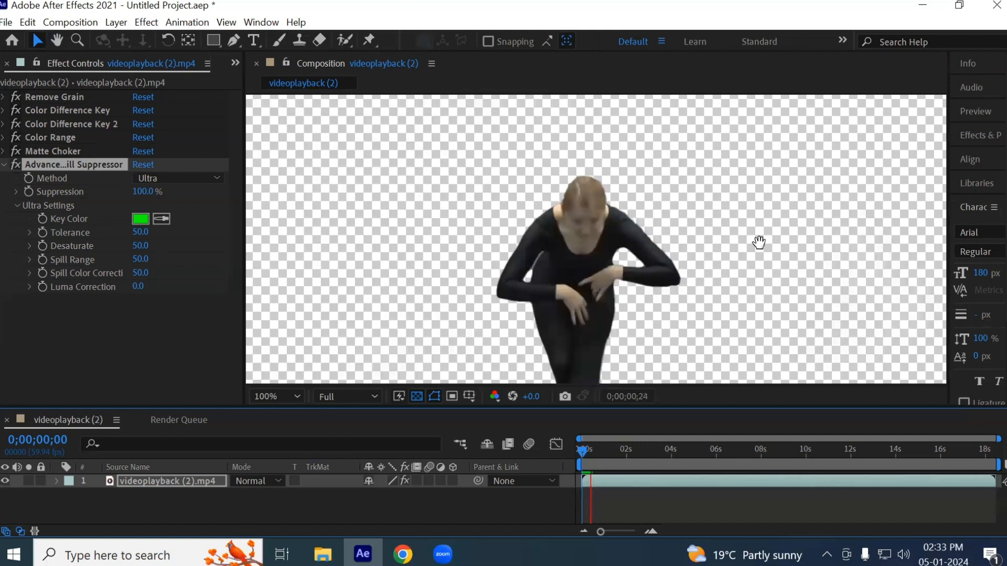
key("space")
- Turn off the Advanced Spill Suppressor to inspect the original fringe in the narrow gap beneath the dancer's arm
scroll(538, 277, "up", 6)
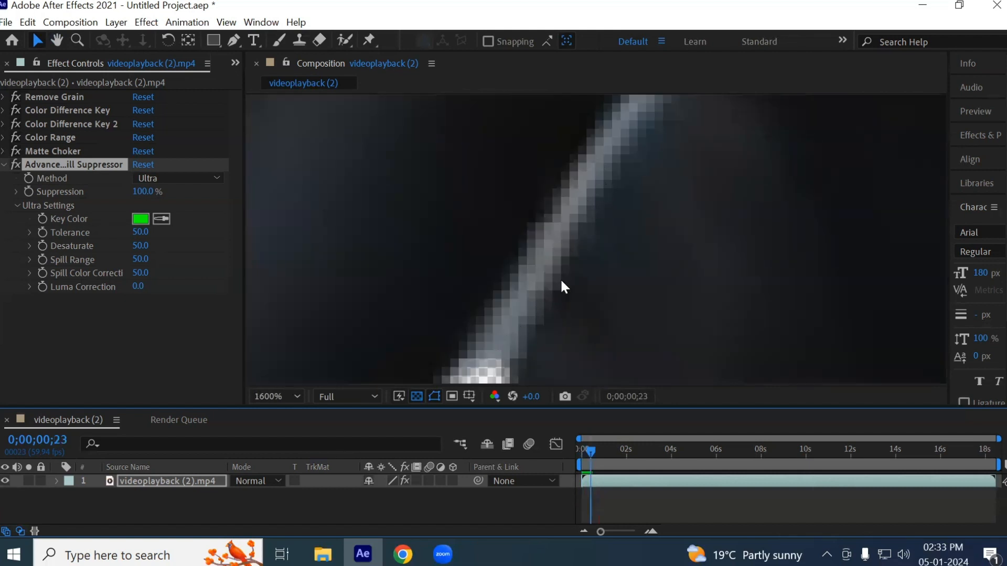
scroll(562, 310, "down", 1)
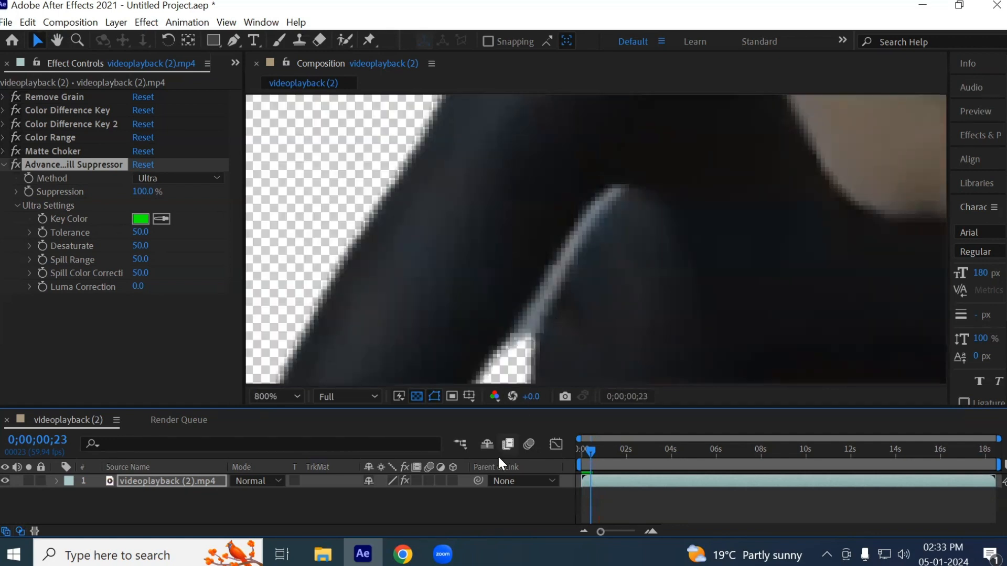
left_click(15, 164)
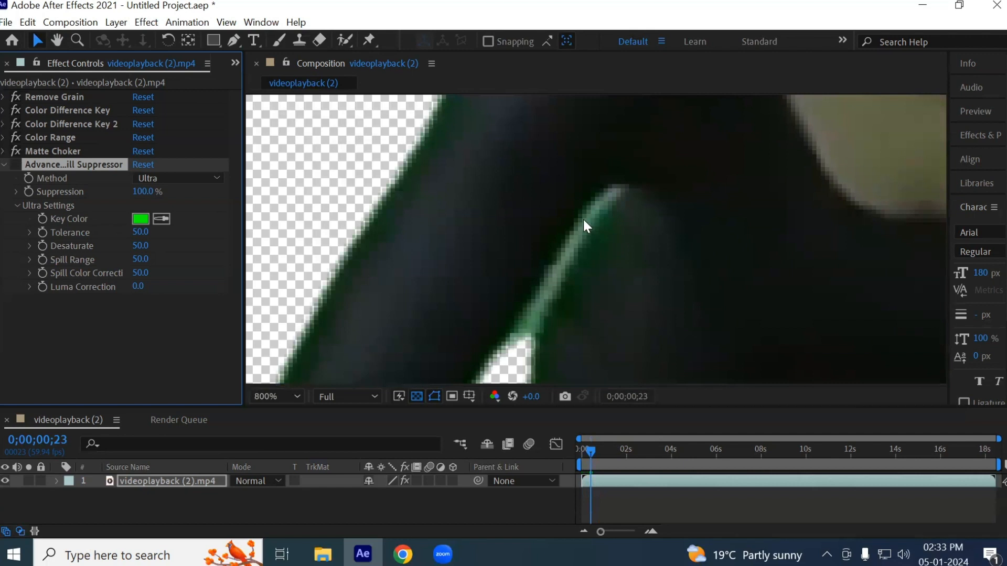
- Try a Choke 1 value of 70 in the Matte Choker to tighten the dancer's edges
left_click(5, 151)
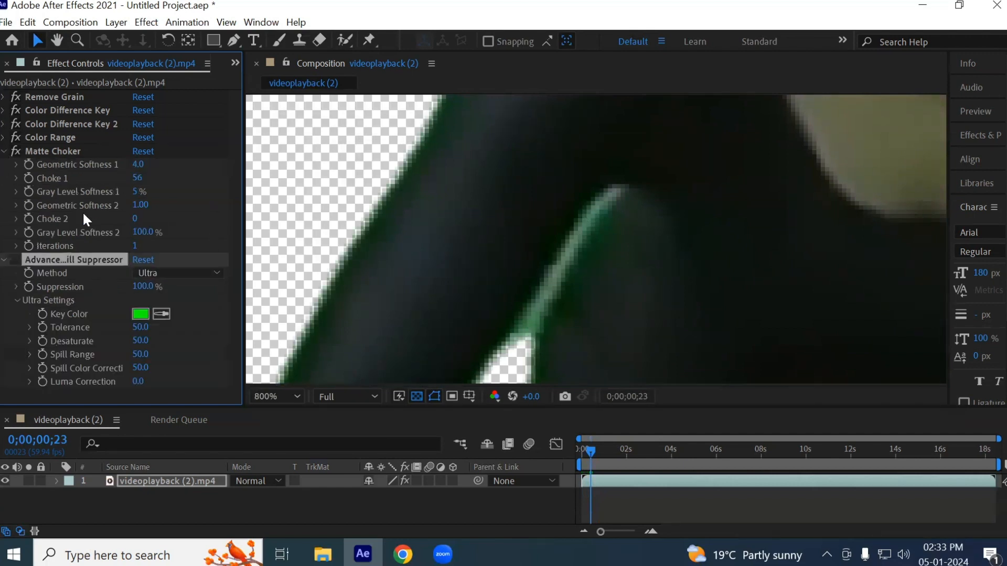
left_click(138, 179)
type("70")
key("Return")
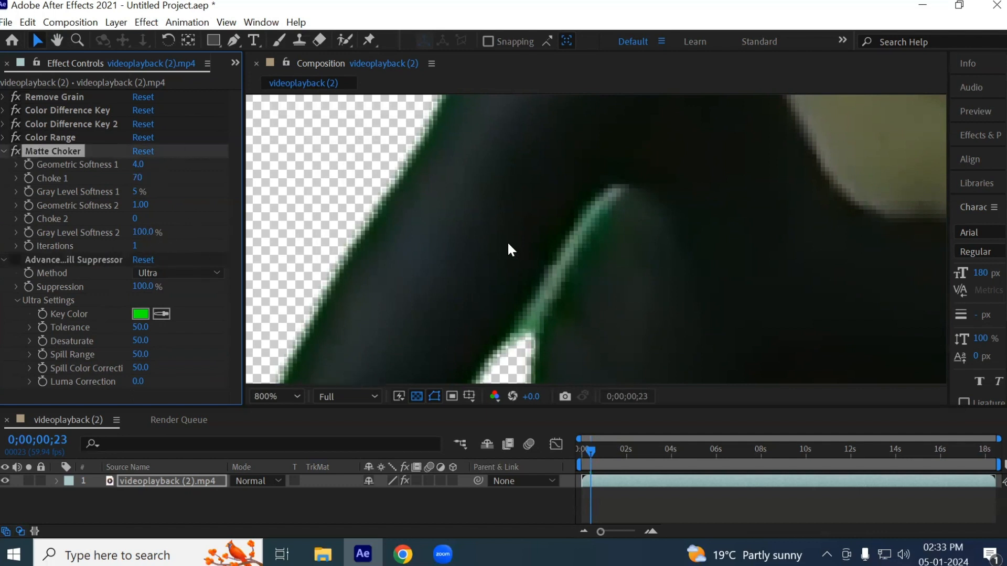
scroll(507, 246, "down", 2)
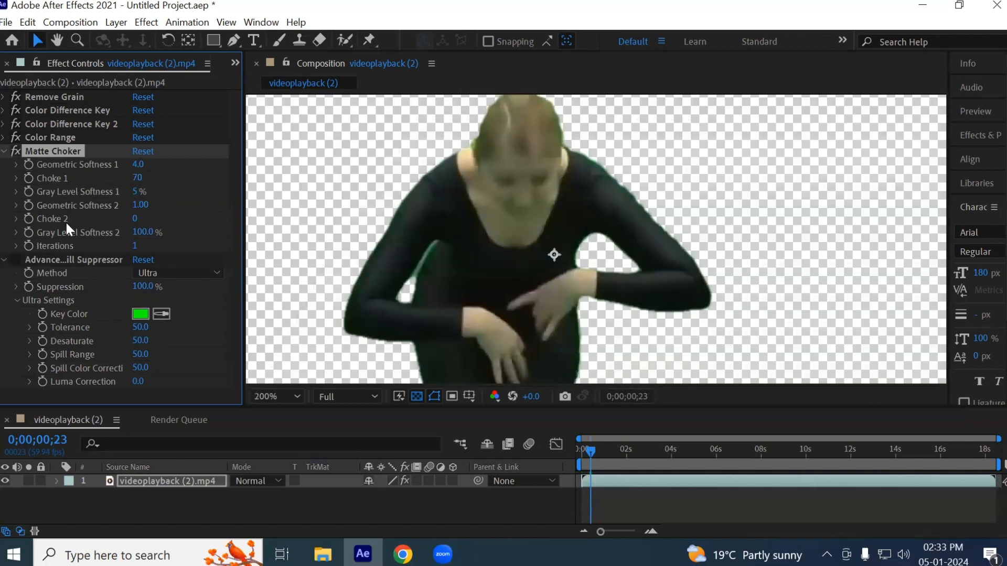
- Set the Matte Choker's Choke 1 to 65 and turn the Advanced Spill Suppressor back on
left_click(139, 178)
type("60")
key("Return")
left_click(82, 259)
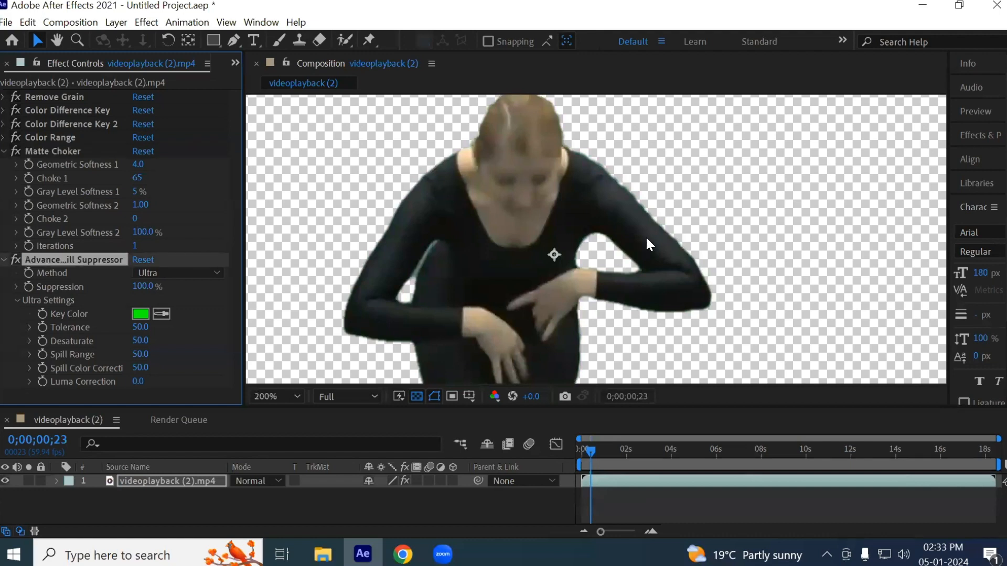
- Inspect the dancer's outline and the gap beneath the bent arm at 200% and 400% magnification
key("h")
left_click_drag(582, 301, 589, 113)
left_click_drag(587, 255, 559, 350)
left_click_drag(503, 150, 558, 176)
key("v")
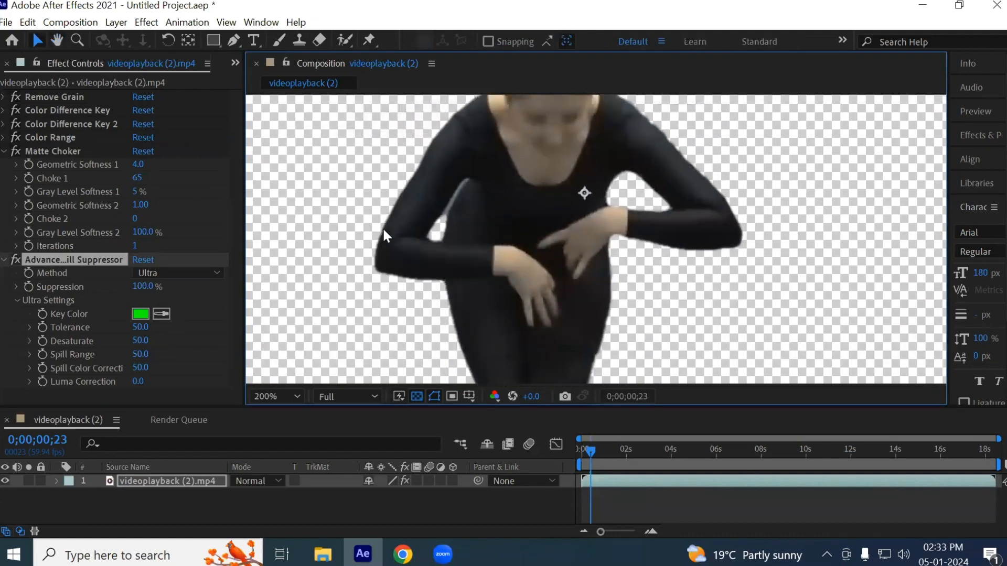
scroll(382, 228, "up", 2)
scroll(570, 219, "down", 1)
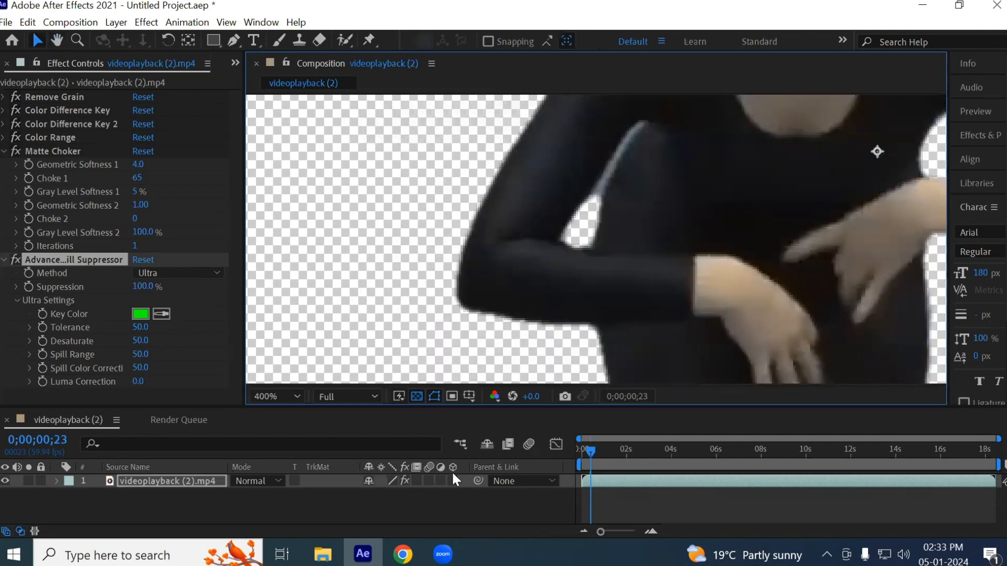
- Return to the clip's first frame and collapse the Matte Choker and Advanced Spill Suppressor settings
left_click(578, 448)
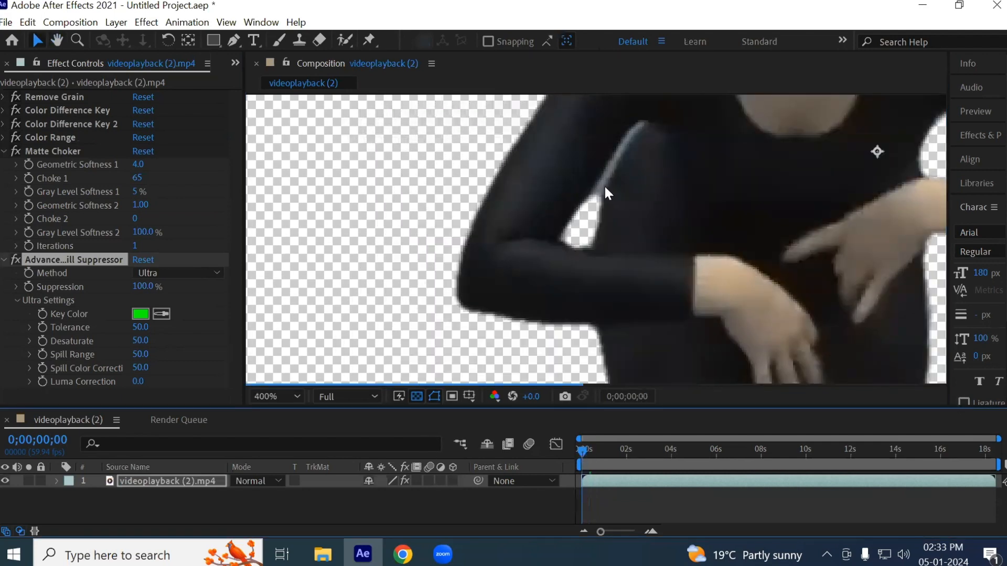
left_click(8, 152)
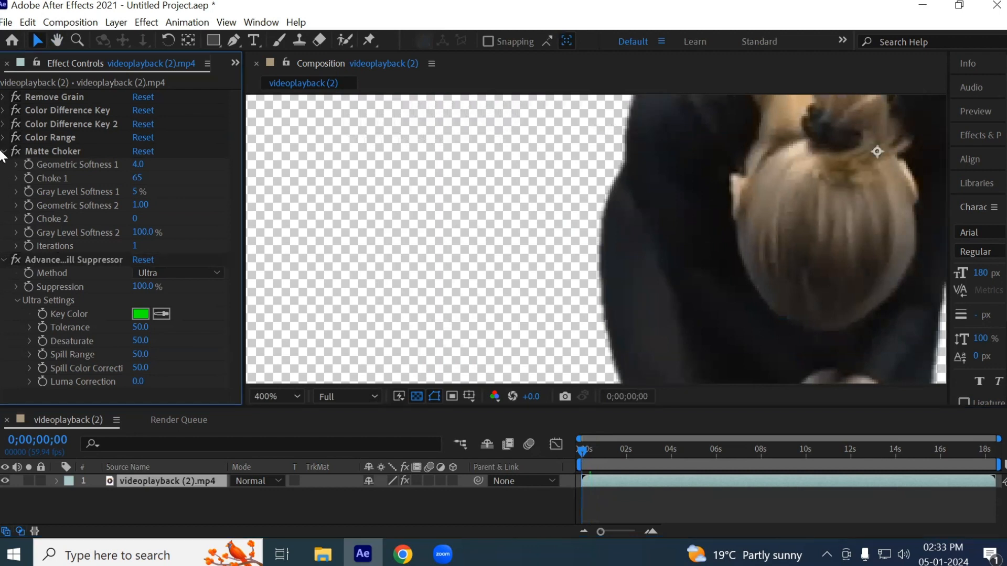
left_click(4, 151)
left_click(4, 165)
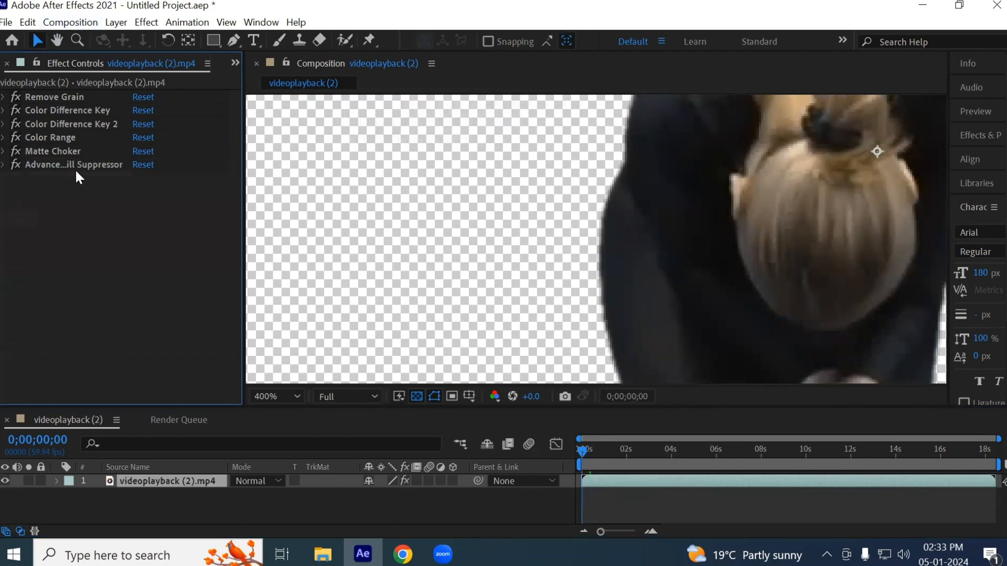
left_click(94, 165)
left_click(50, 152)
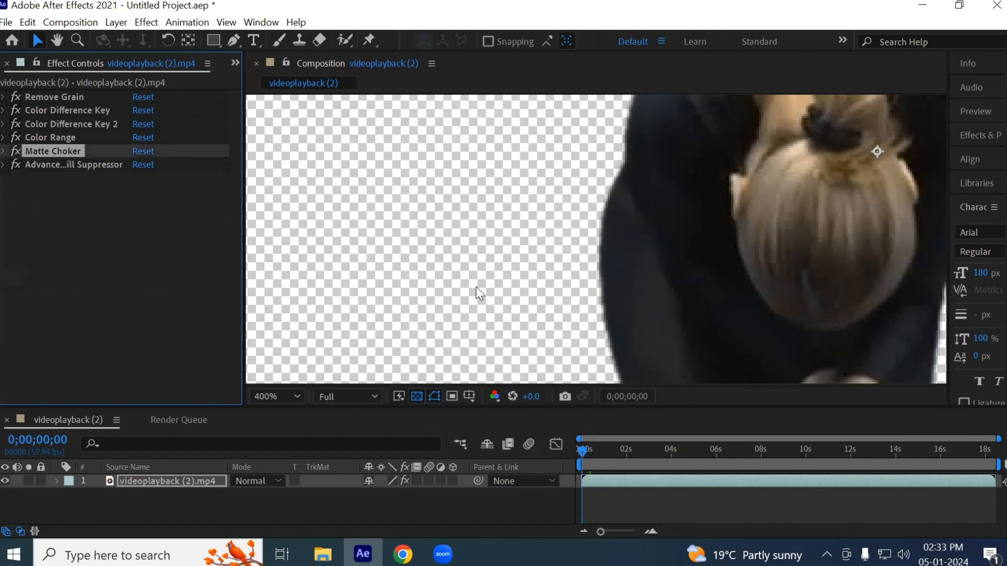
- Examine the keyed edges at 0;00;01;19 and around the arm gap at 0;00;00;32
left_click(596, 446)
left_click(611, 448)
key("space")
left_click_drag(680, 154, 572, 351)
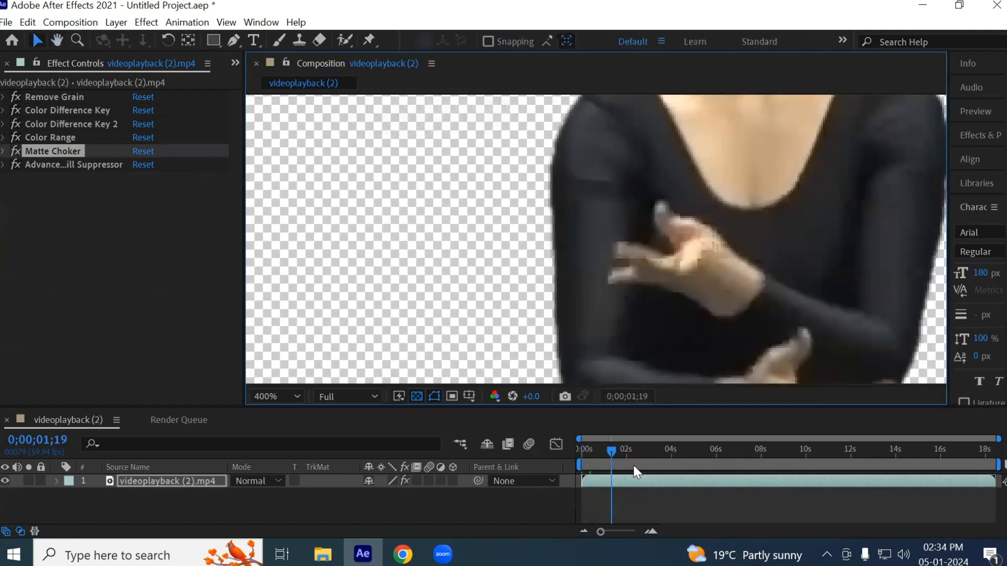
left_click(594, 449)
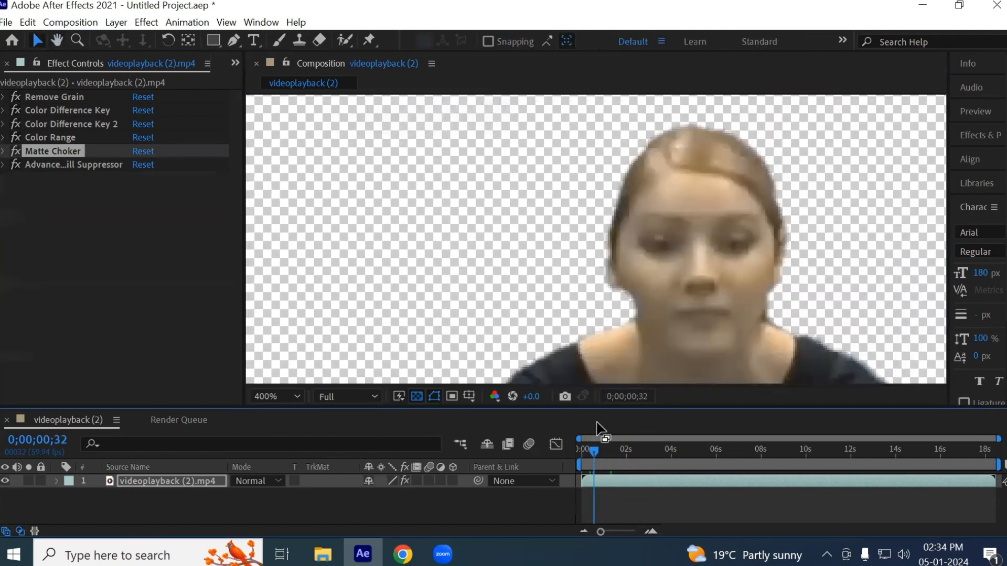
left_click_drag(583, 290, 609, 222)
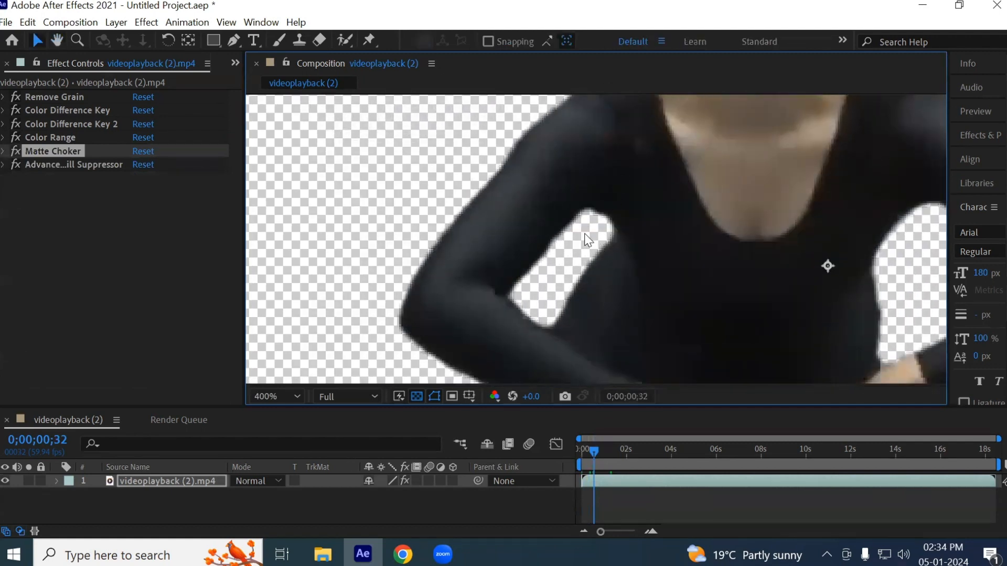
- Preview the clip from 0;00;00;11, stop at 0;00;00;23 and magnify the arm gap to 800%
left_click(592, 451)
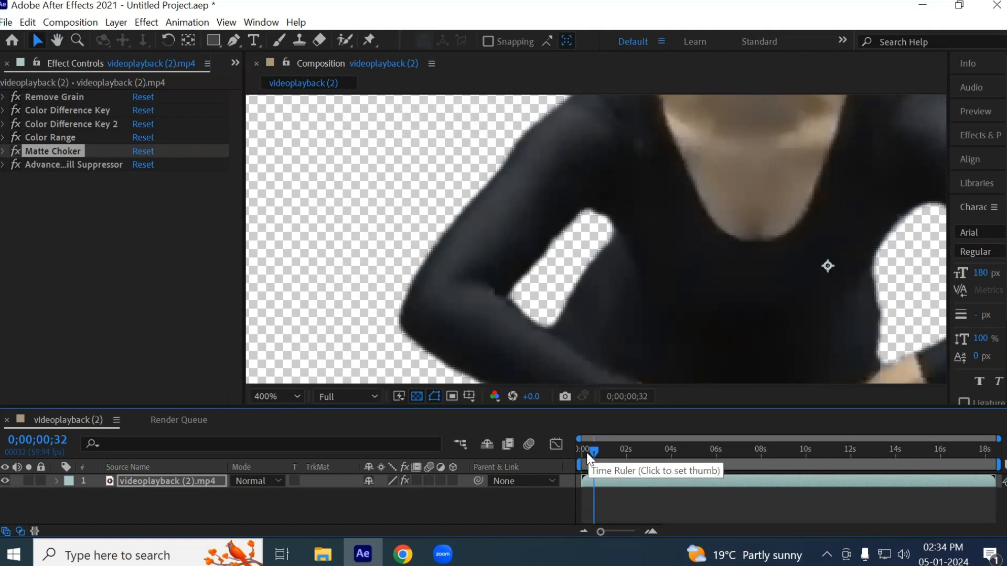
left_click(586, 455)
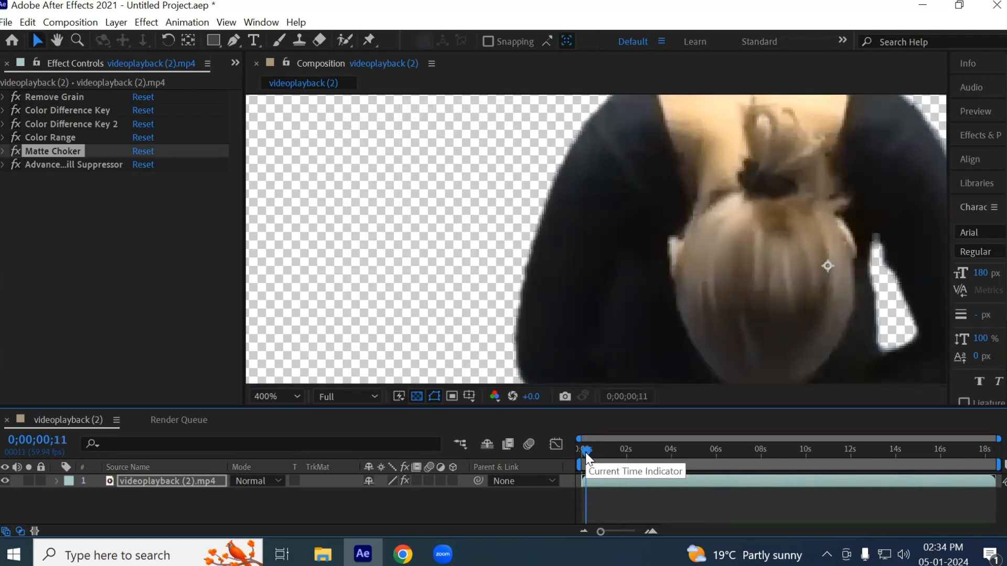
key("space")
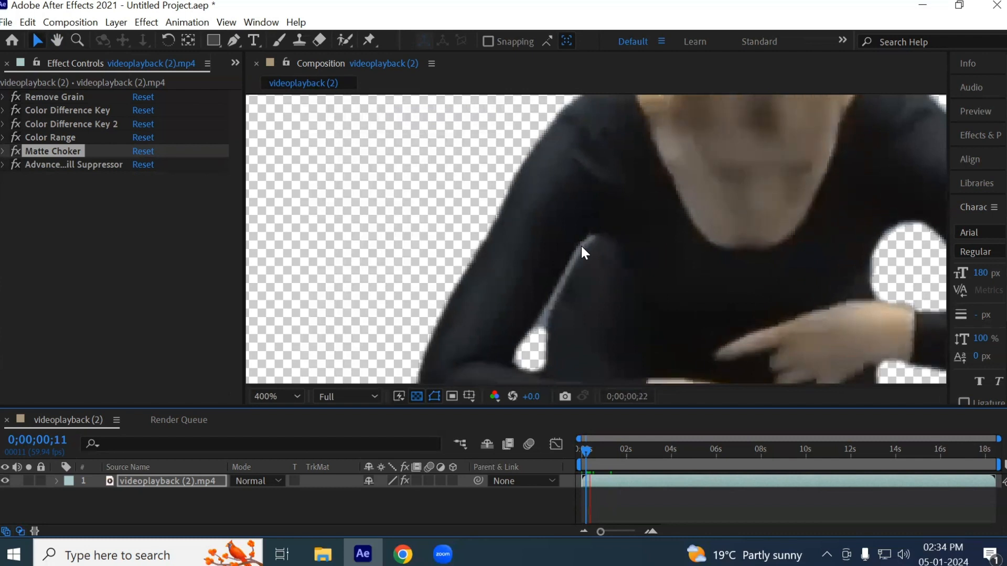
key("space")
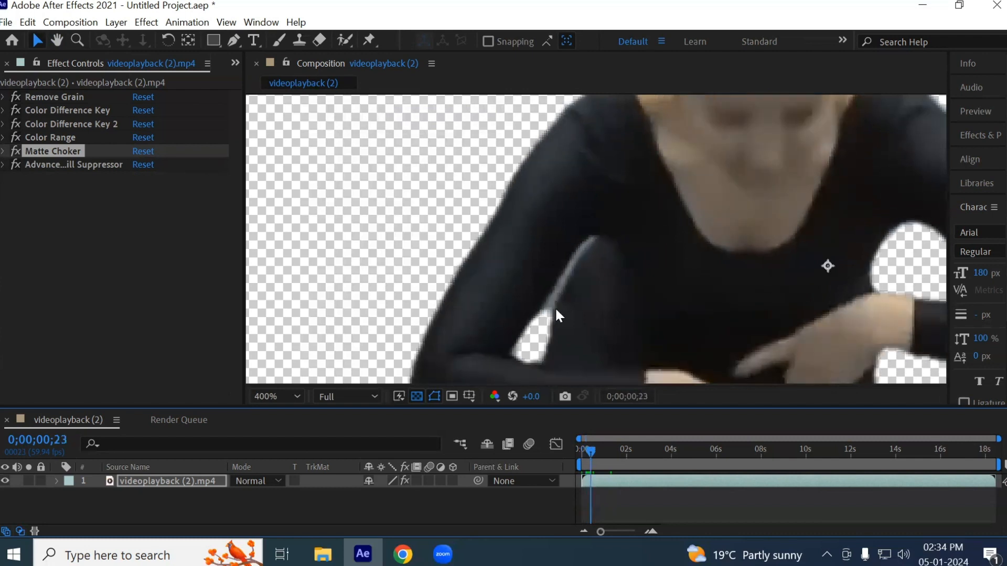
scroll(540, 312, "up", 1)
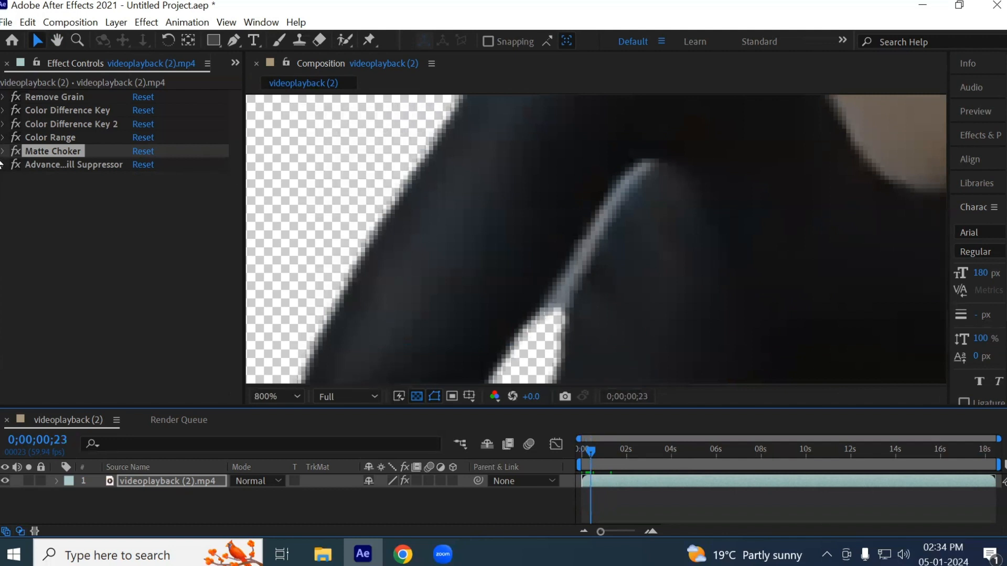
- Turn off the Advanced Spill Suppressor and add a second Color Range effect to the clip
left_click(16, 165)
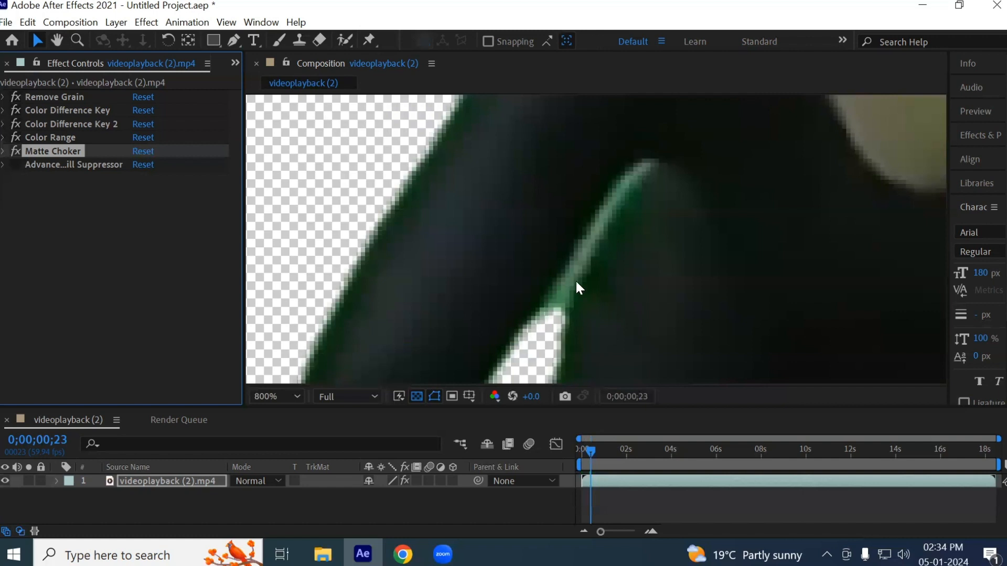
left_click(46, 166)
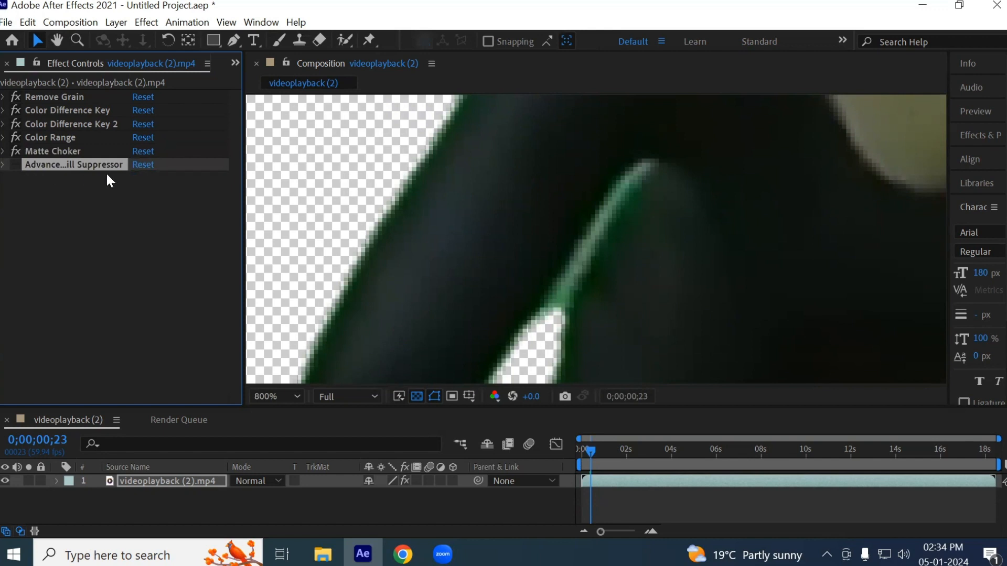
left_click(52, 139)
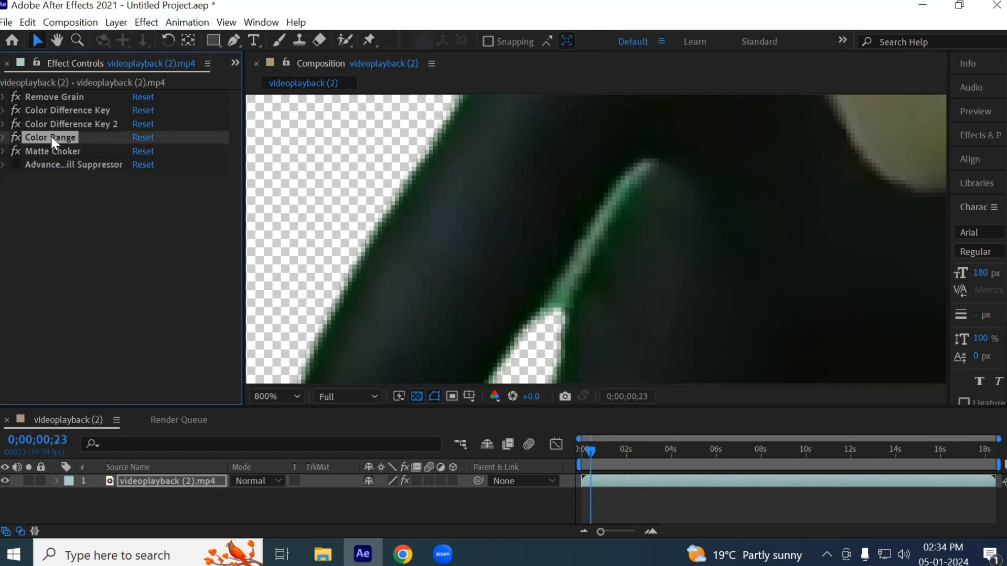
left_click(142, 22)
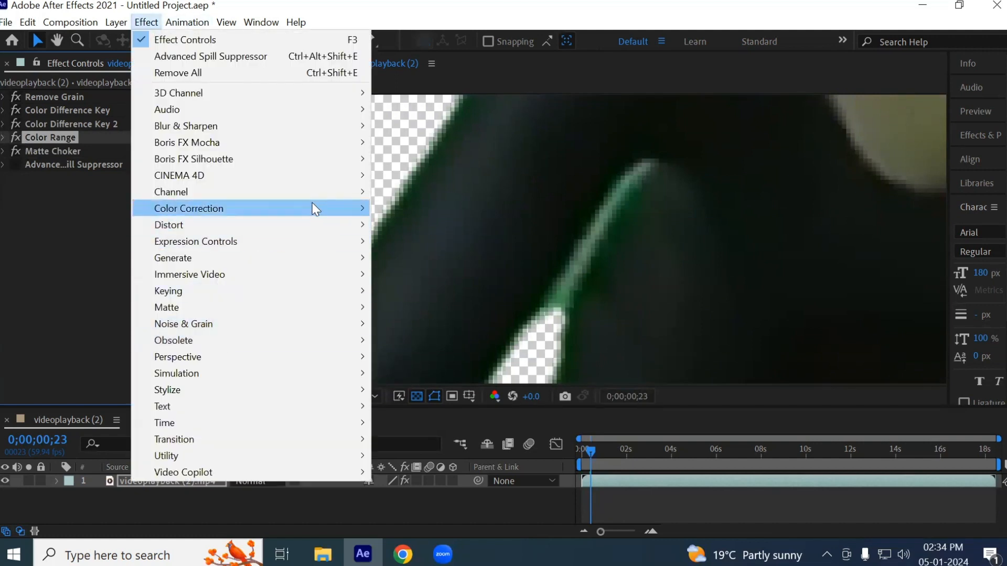
mouse_move(313, 206)
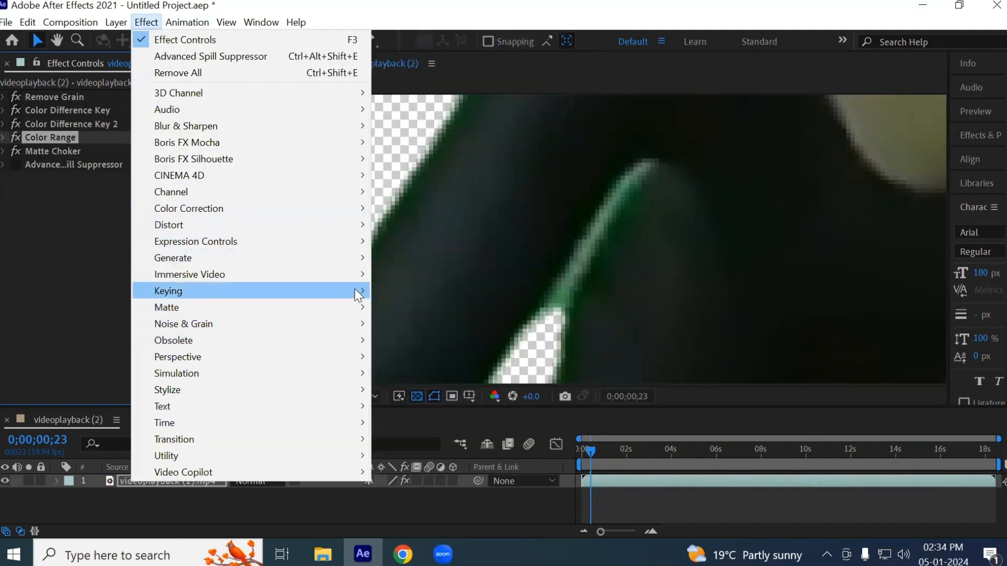
mouse_move(354, 289)
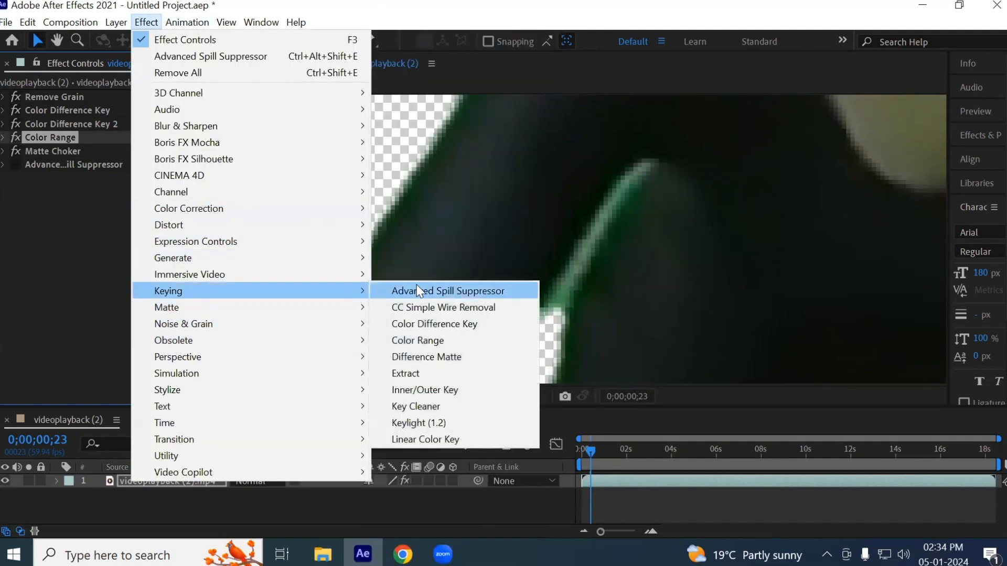
left_click(444, 340)
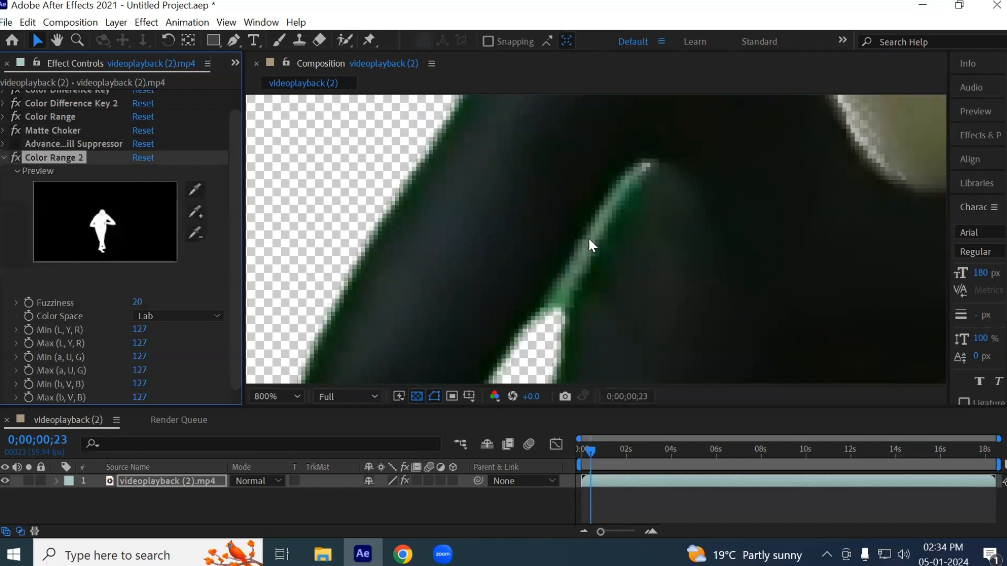
- Sample the green fringe in the arm gap as the second Color Range's key colour and add the fringe at its lower end
left_click(195, 190)
left_click(567, 286)
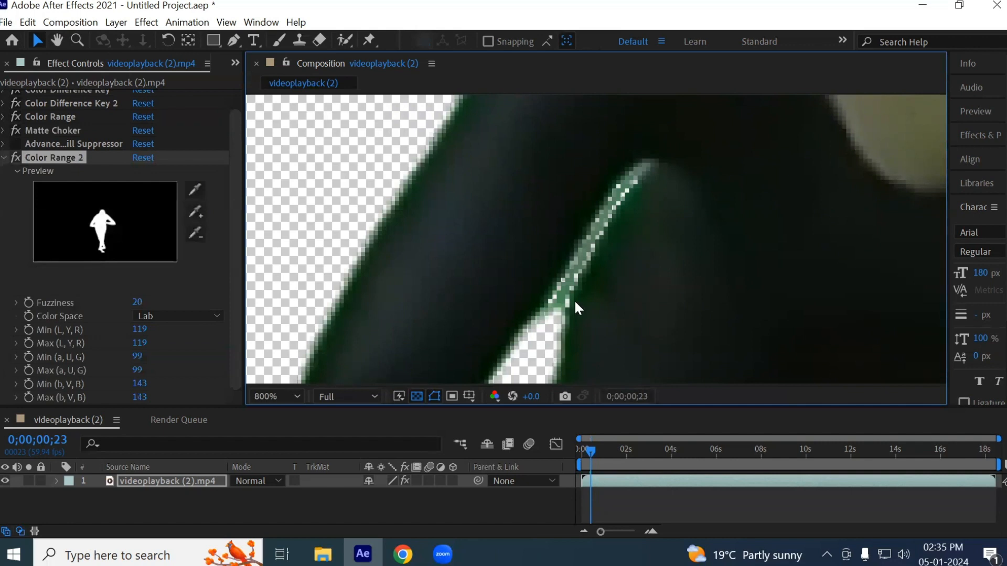
left_click(195, 209)
left_click(559, 335)
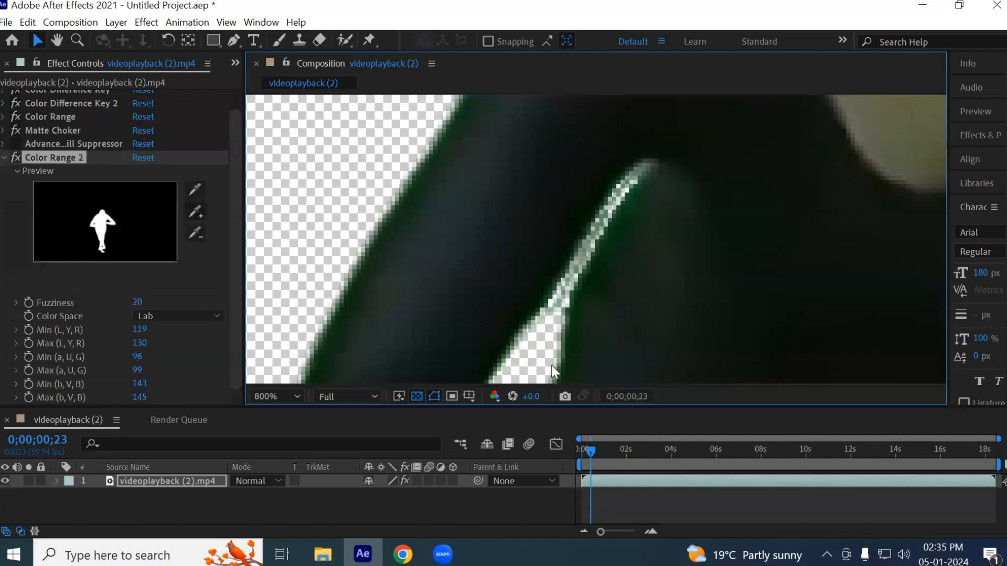
- Try adding the fringe colour at the arm gap's upper tip to the second Color Range, and undo that addition
left_click(199, 210)
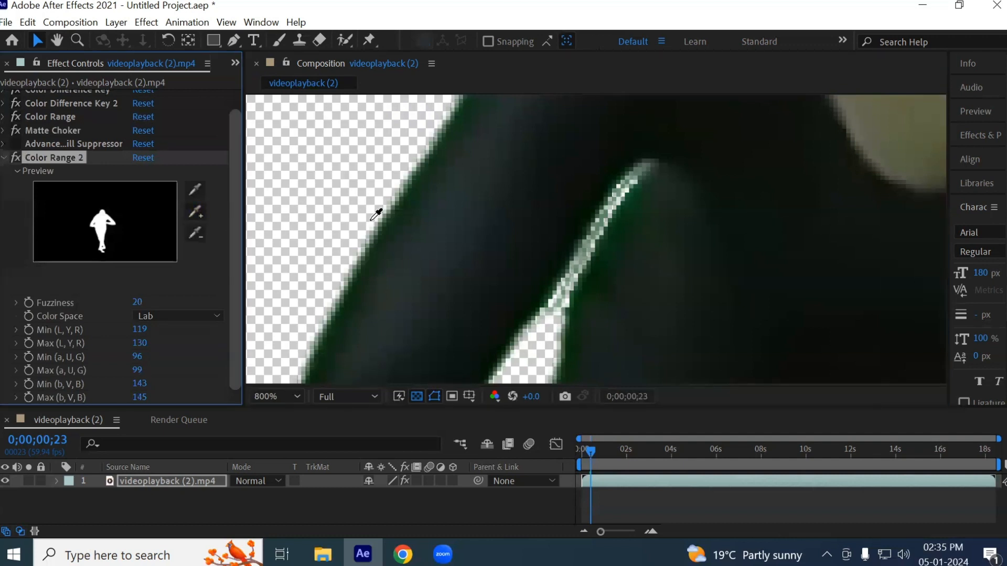
left_click(637, 169)
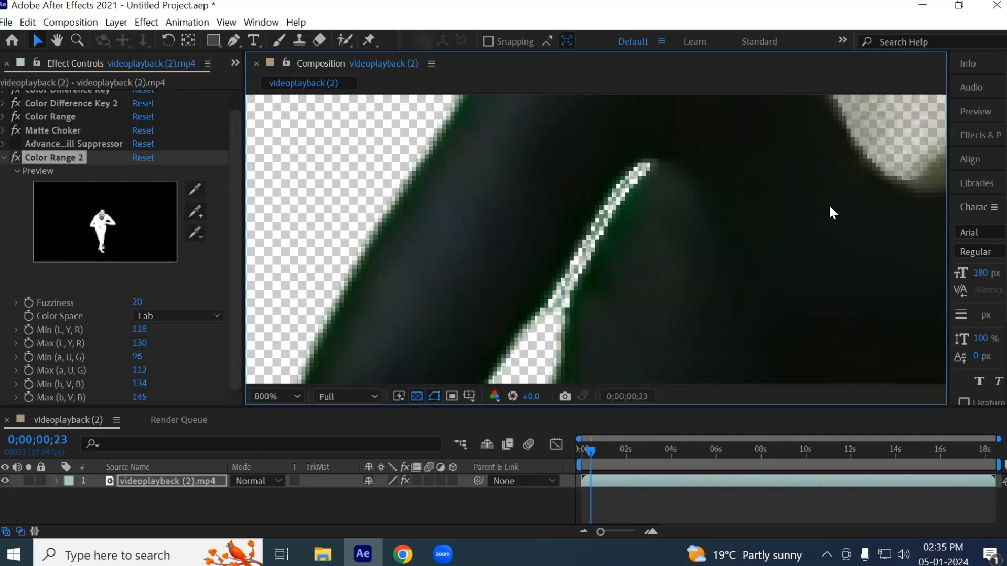
scroll(832, 212, "down", 2)
key("ctrl+z")
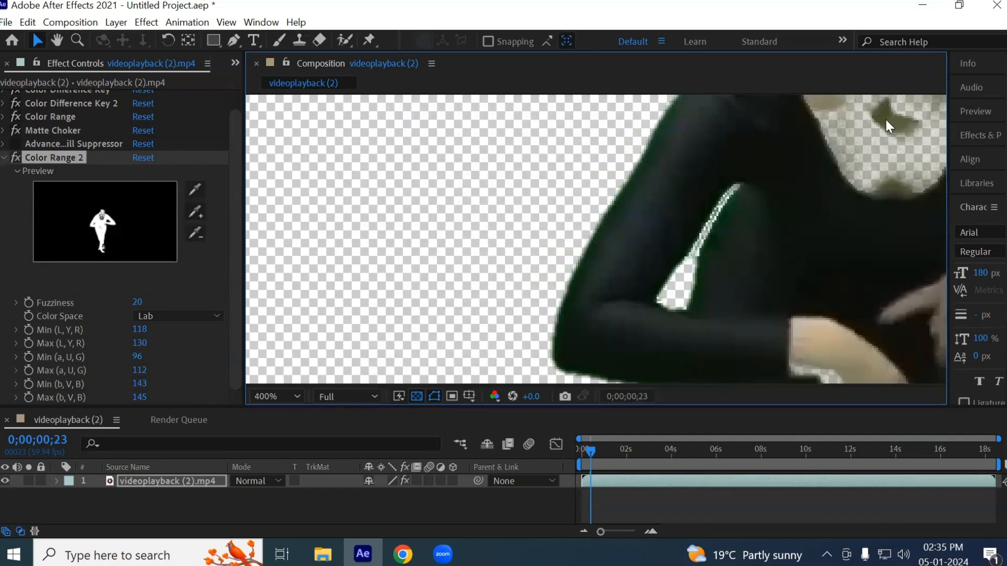
key("ctrl+z")
- Try to subtract the dark leotard colour beside the arm gap from the second Color Range
left_click(189, 237)
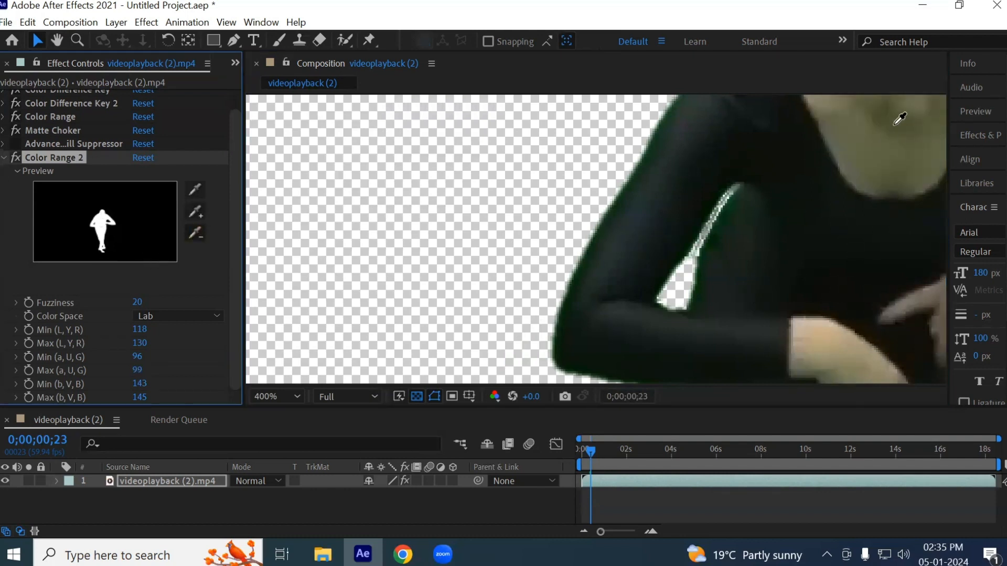
scroll(722, 230, "up", 1)
scroll(722, 229, "down", 1)
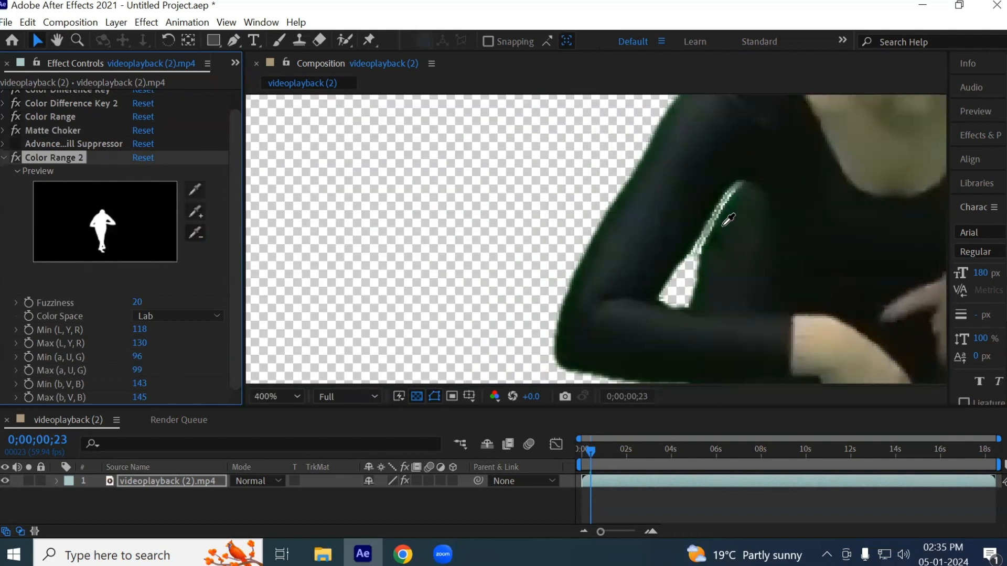
left_click(779, 156)
- Set the second Color Range's Fuzziness to 35 and check the arm gap and the dancer's skin
scroll(780, 203, "up", 2)
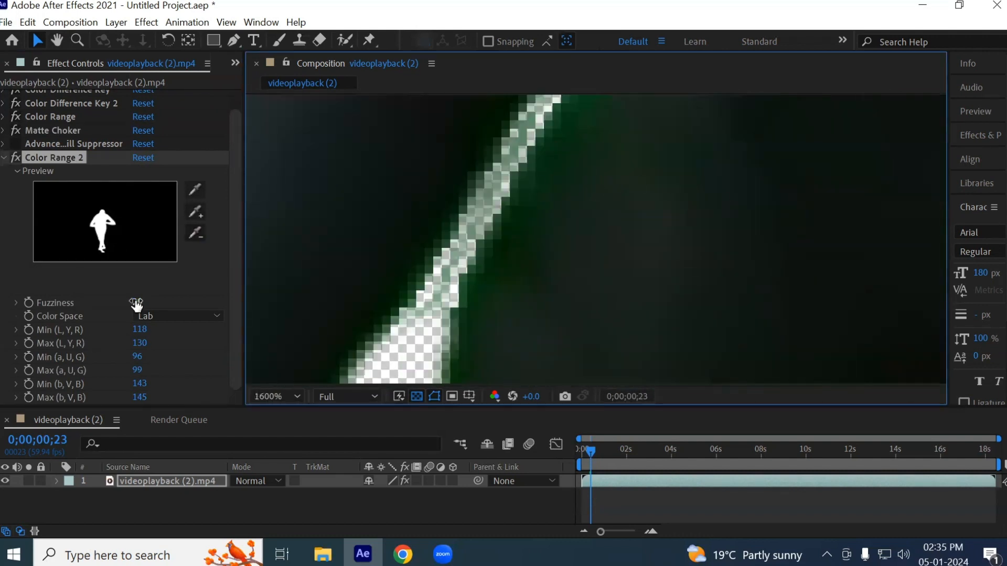
left_click_drag(137, 302, 145, 300)
scroll(515, 210, "down", 3)
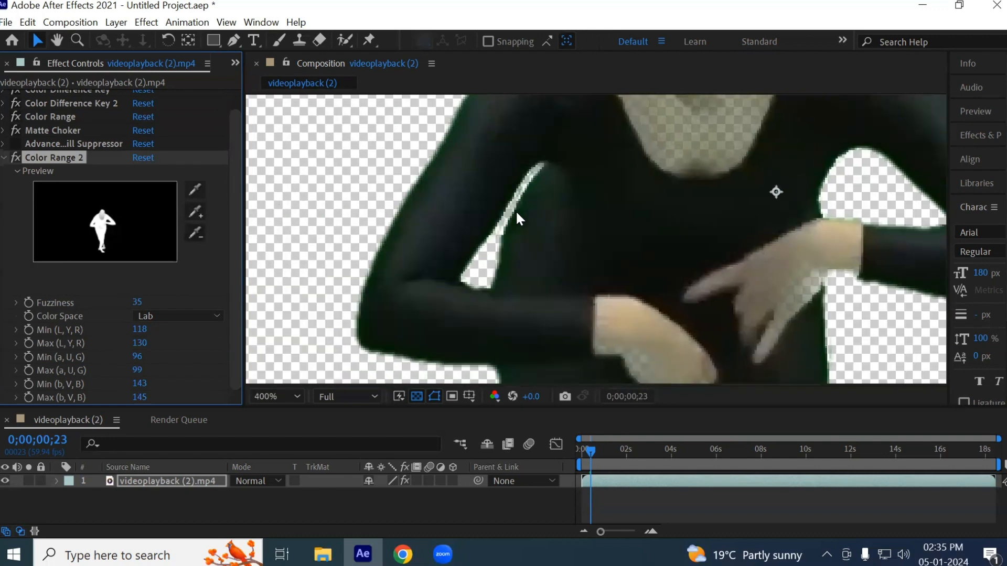
scroll(517, 197, "up", 2)
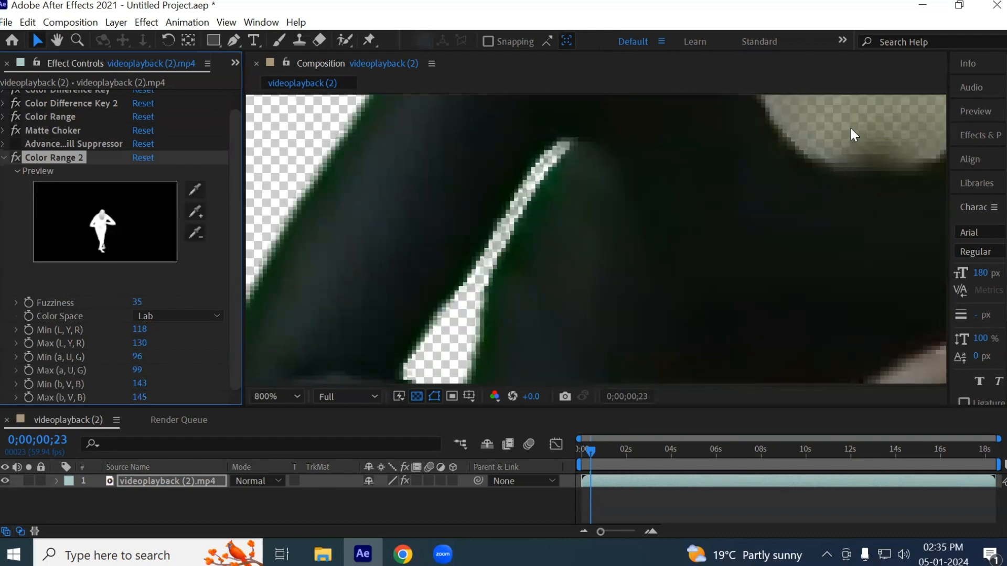
- Undo the last Fuzziness change and set Color Range 2's Min (L, Y, R) to 146, Max (L, Y, R) to 112 and Min (a, U, G) to 86
key("ctrl+z")
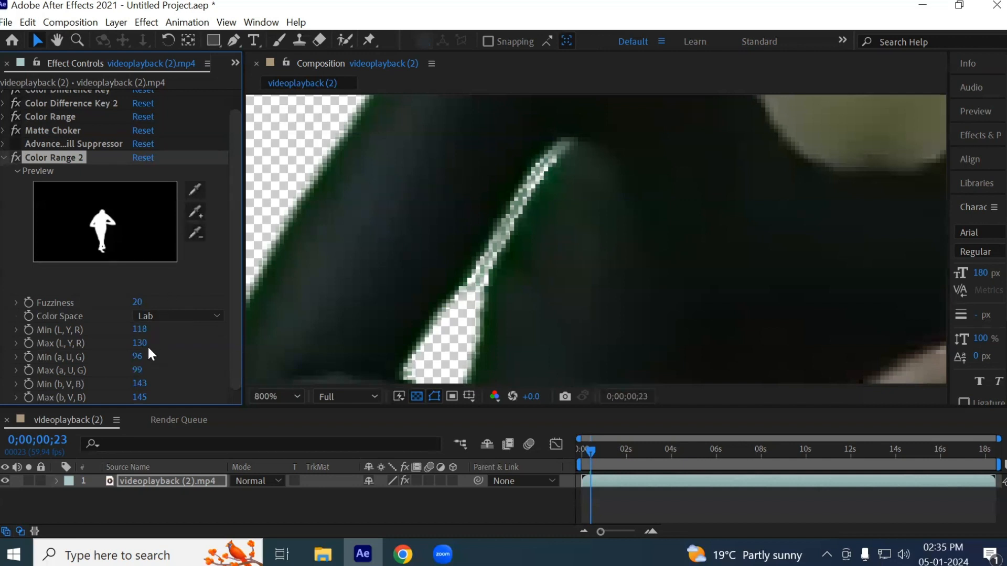
mouse_move(140, 337)
left_mouse_down()
mouse_move(162, 329)
mouse_move(122, 342)
left_mouse_up()
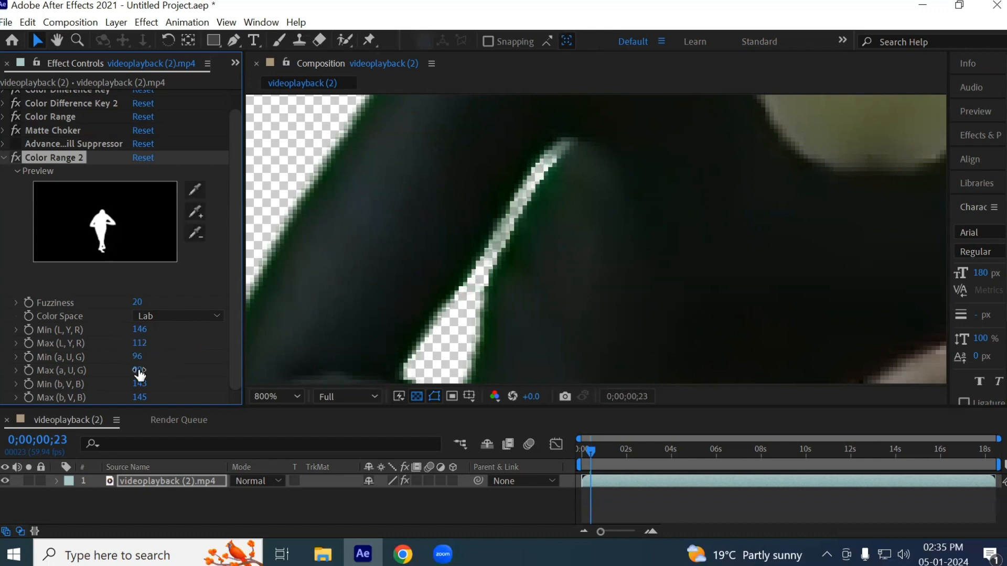
mouse_move(120, 356)
left_mouse_down()
mouse_move(165, 351)
mouse_move(129, 355)
left_mouse_up()
scroll(525, 244, "down", 1)
key("space")
left_click_drag(747, 120, 657, 275)
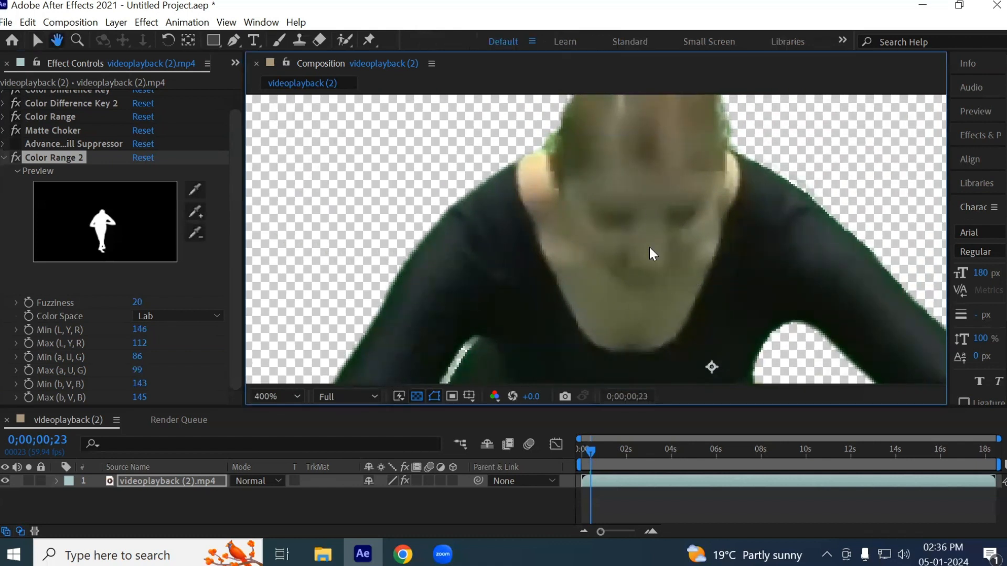
left_click_drag(667, 313, 687, 251)
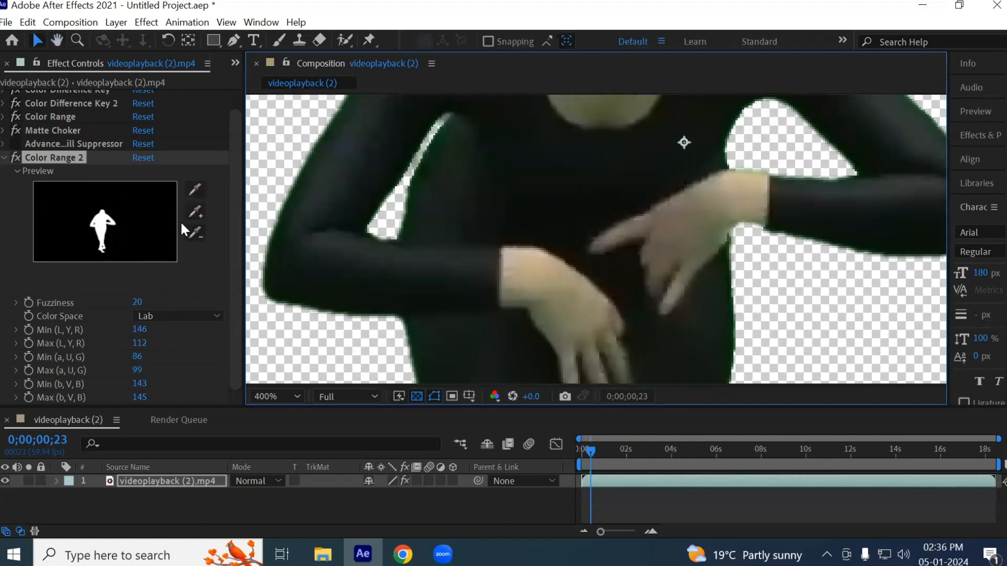
- Show the composition's alpha channel and inspect the matte edges around the arm gaps and the wrist
left_click(495, 394)
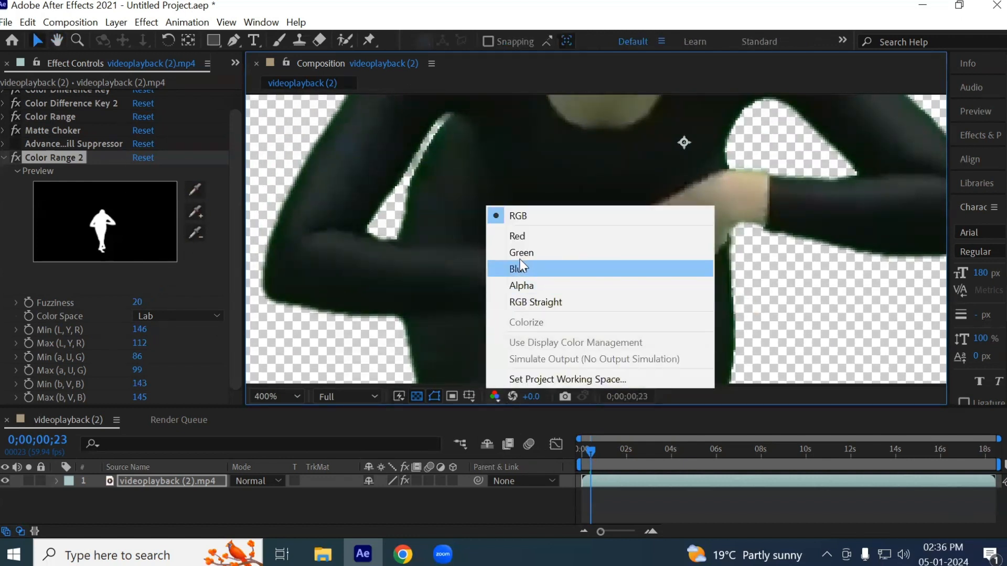
left_click(526, 284)
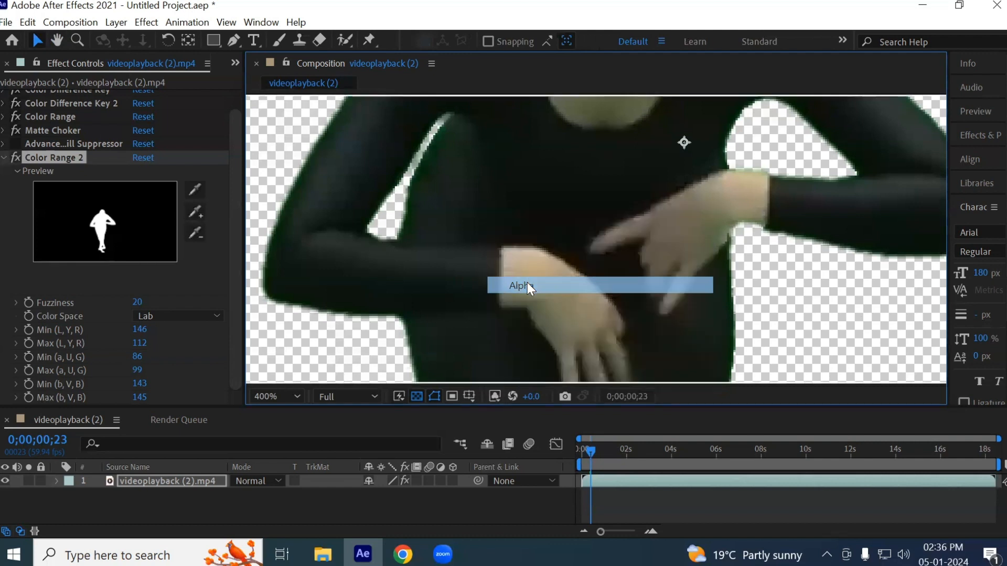
scroll(561, 211, "down", 1)
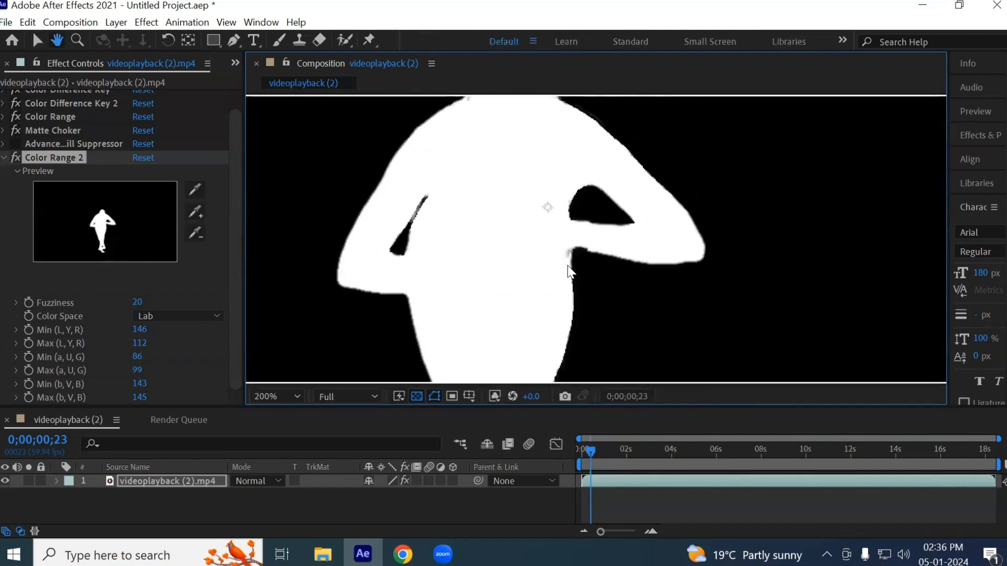
scroll(575, 246, "up", 2)
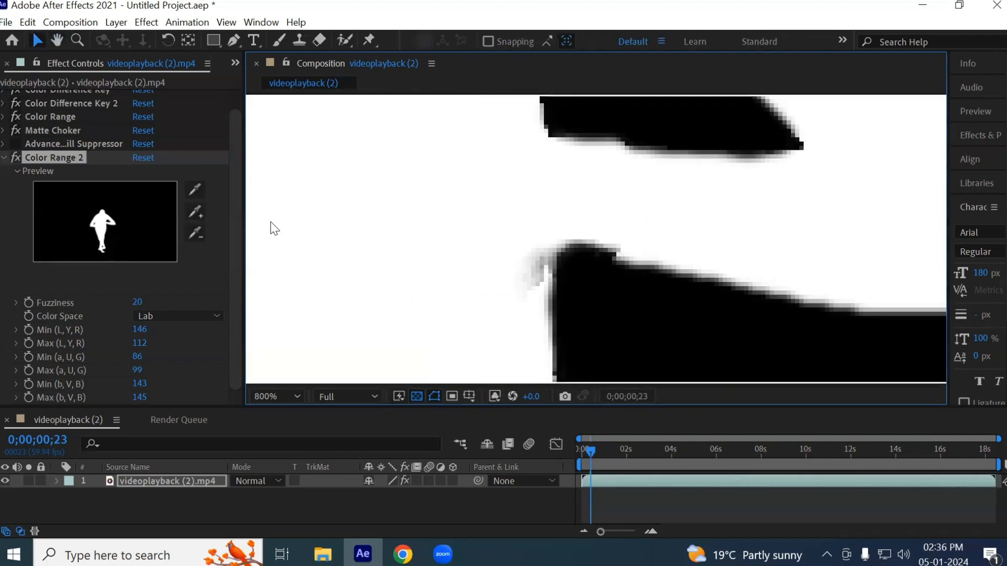
- Try to subtract the grey matte patch beside the wrist from Color Range 2, sampling it twice
left_click(196, 233)
left_click(540, 261)
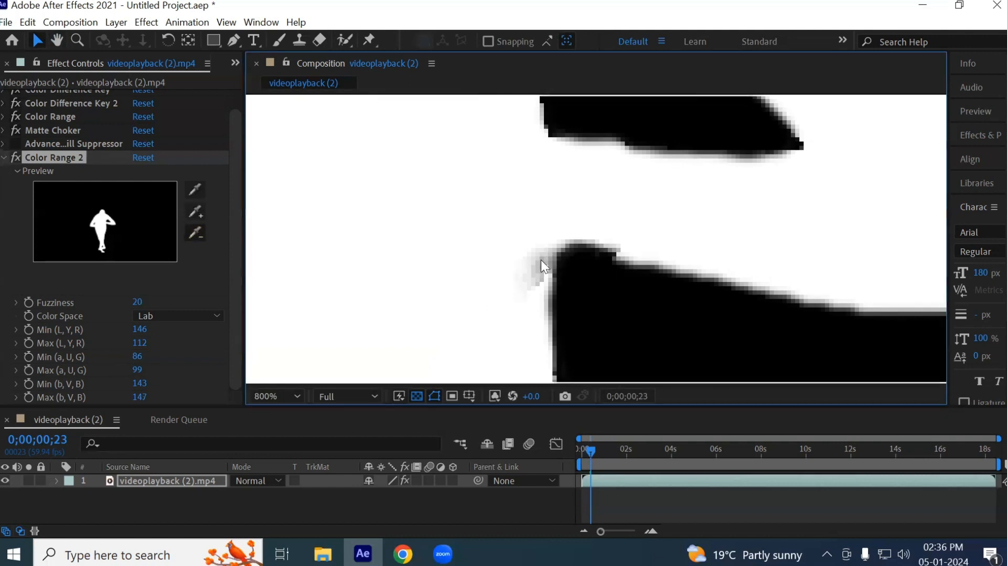
left_click(194, 234)
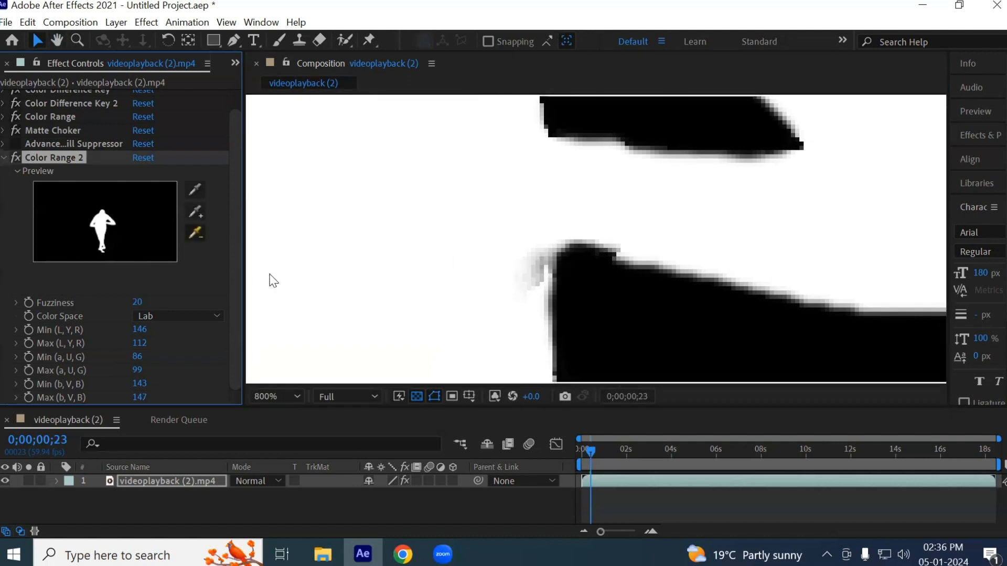
left_click(549, 260)
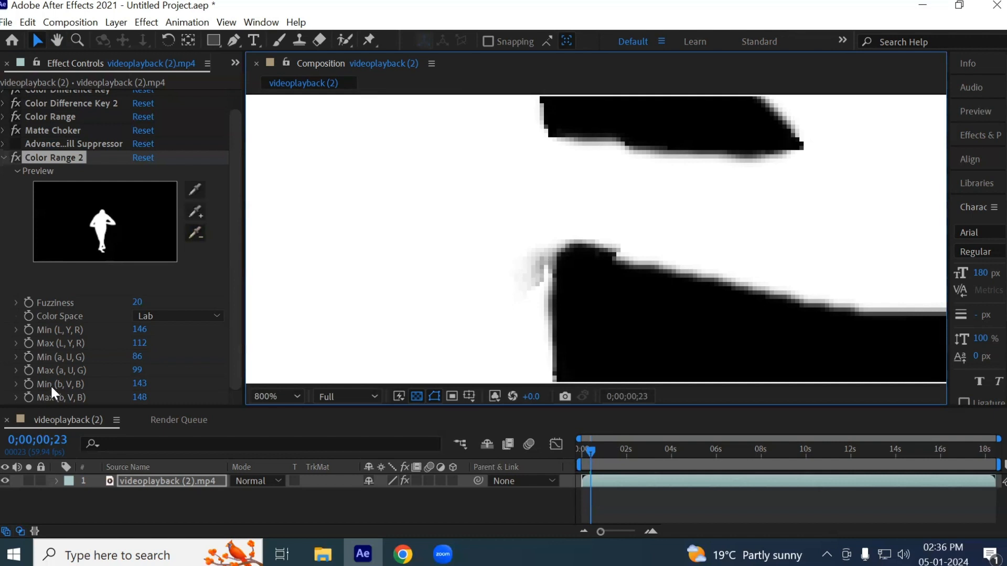
- Set Color Range 2's Max (L, Y, R) to 118 and check the matte around both arms
key("h")
left_click_drag(251, 306, 670, 190)
key("v")
left_click_drag(137, 358, 153, 342)
key("ctrl+z")
scroll(415, 300, "down", 3)
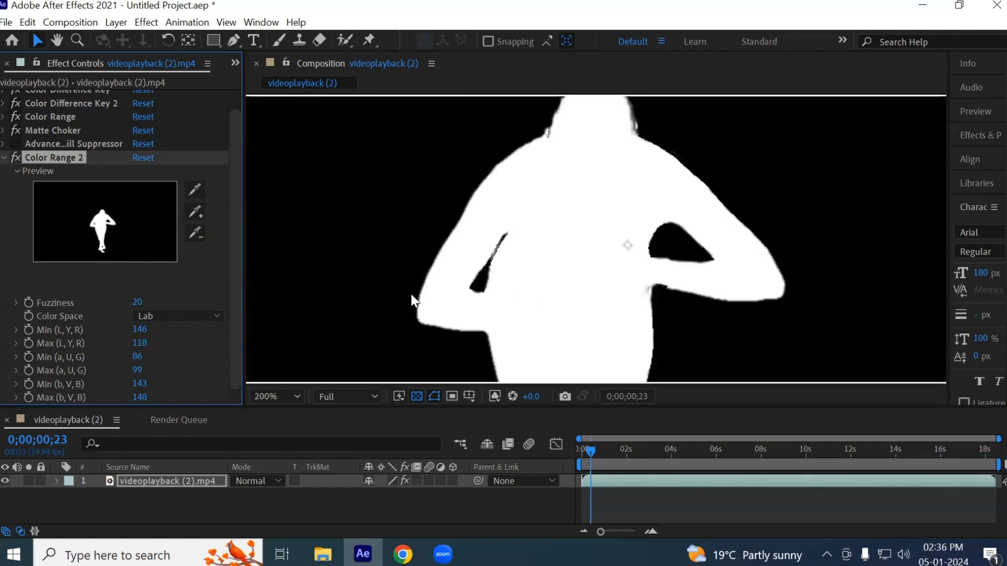
scroll(546, 338, "up", 2)
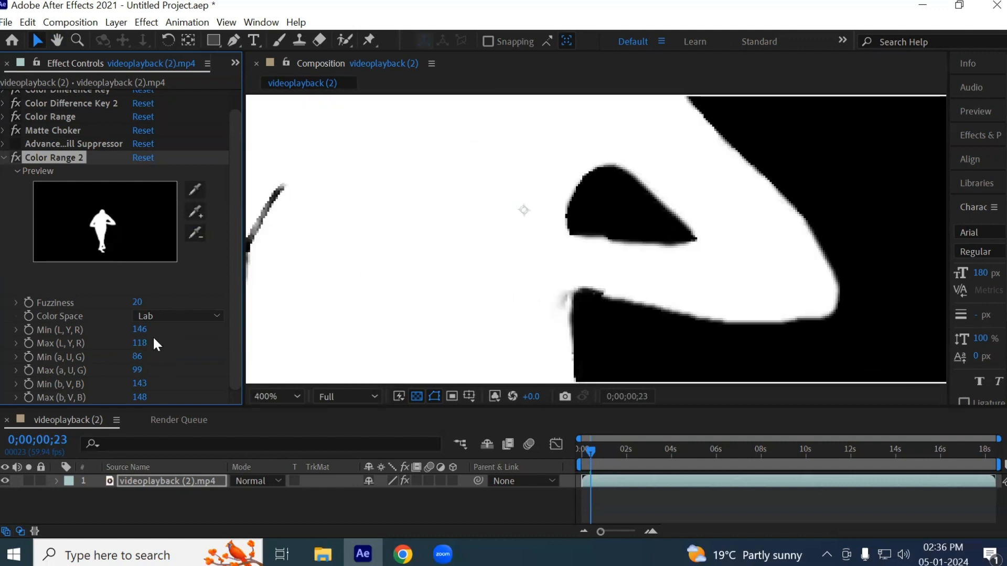
- Set Color Range 2's Min (L, Y, R) to 252, Min (b, V, B) to 124 and Max (b, V, B) to 146
left_click_drag(138, 329, 293, 327)
mouse_move(126, 384)
left_mouse_down()
mouse_move(179, 382)
mouse_move(125, 385)
left_mouse_up()
scroll(402, 299, "down", 2)
left_click_drag(437, 323, 472, 218)
mouse_move(140, 398)
left_mouse_down()
mouse_move(116, 396)
mouse_move(132, 394)
left_mouse_up()
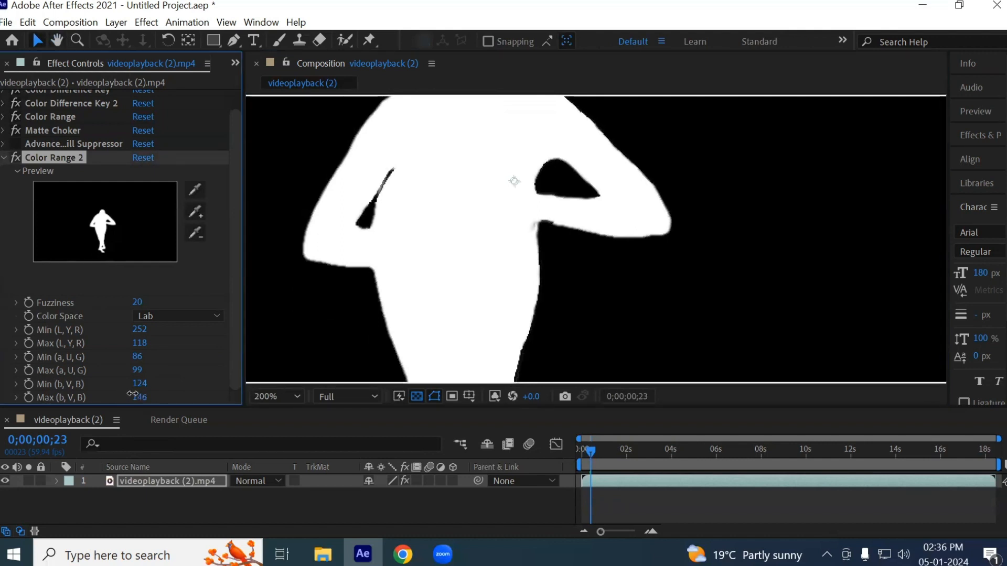
scroll(476, 224, "up", 2)
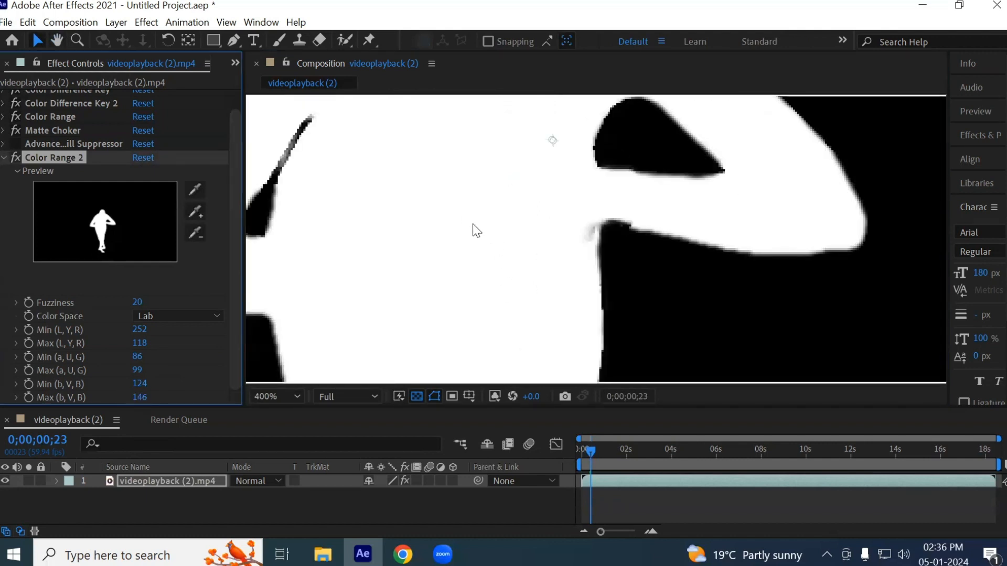
left_click_drag(471, 258, 490, 285)
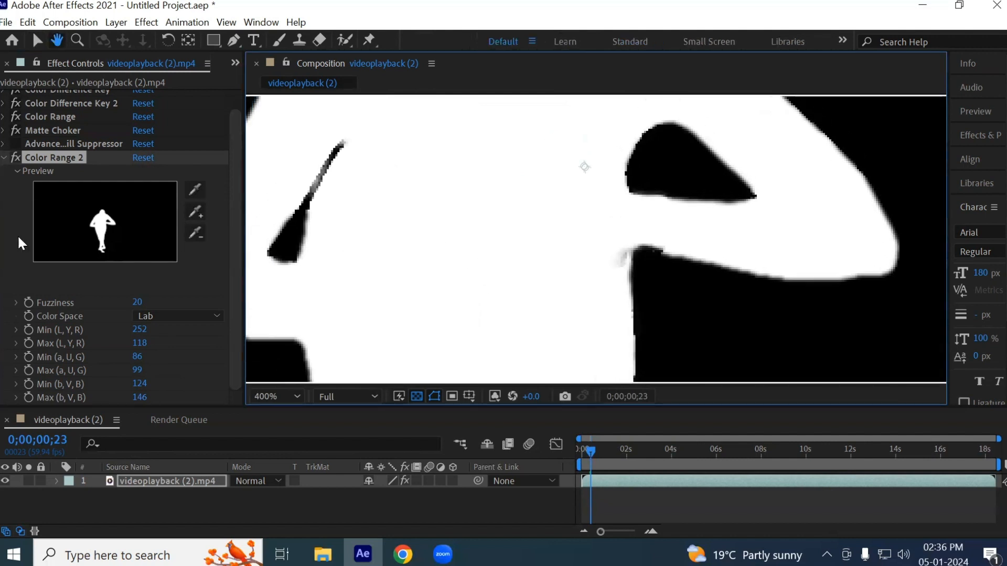
- Collapse Color Range 2, reorder it directly above Matte Choker and check the matte edges at the waist
left_click(4, 159)
left_click_drag(58, 180, 67, 146)
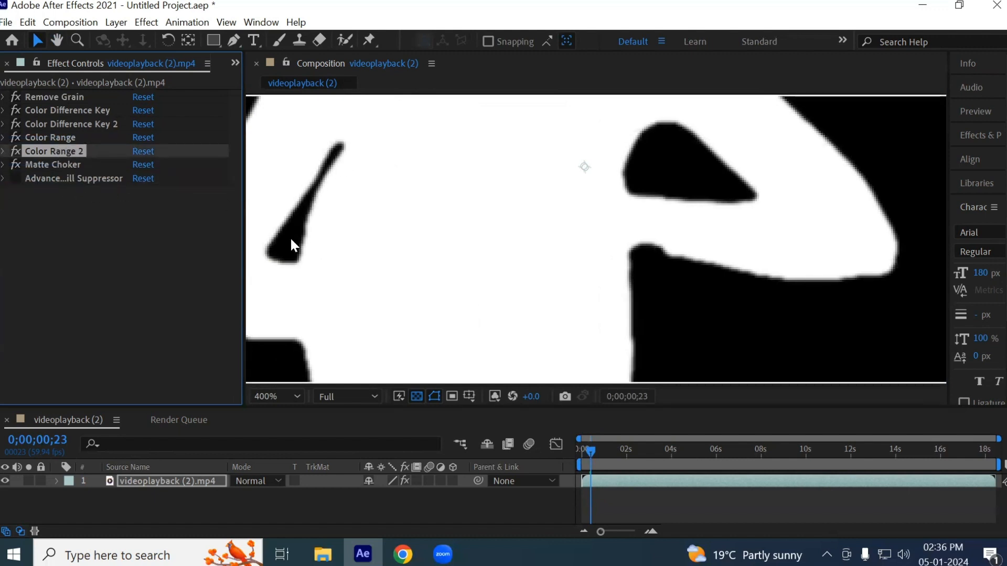
left_click_drag(624, 230, 624, 175)
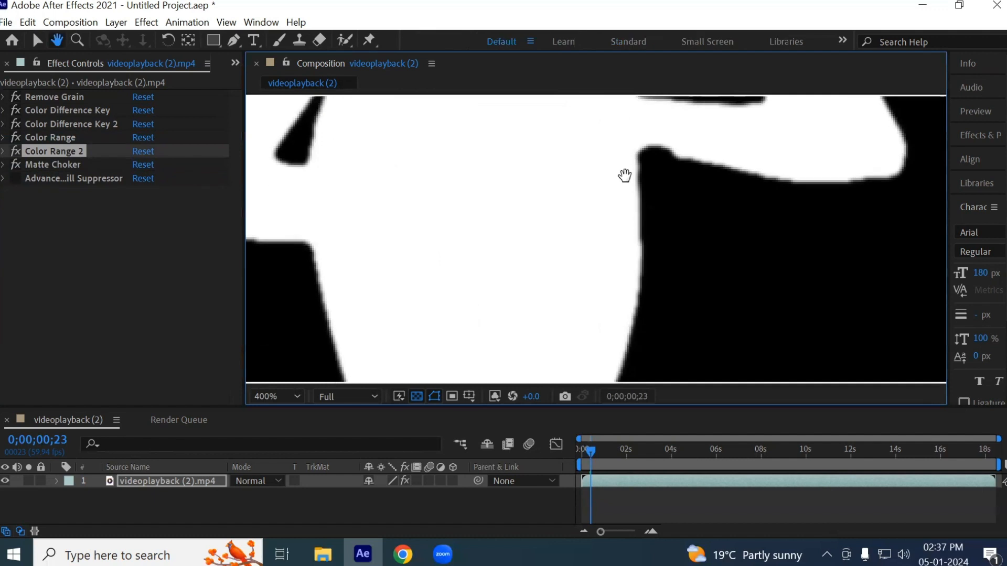
- Re-enable Advanced Spill Suppressor and return the composition view to RGB to check the dancer's edges
left_click(16, 178)
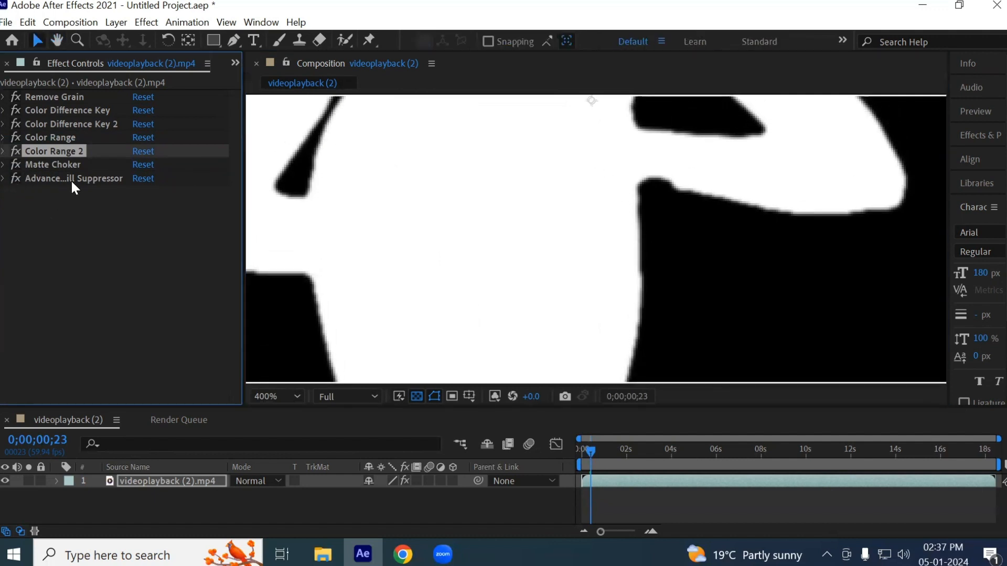
left_click(493, 397)
left_click(517, 217)
scroll(544, 278, "down", 1)
left_click_drag(531, 223, 523, 270)
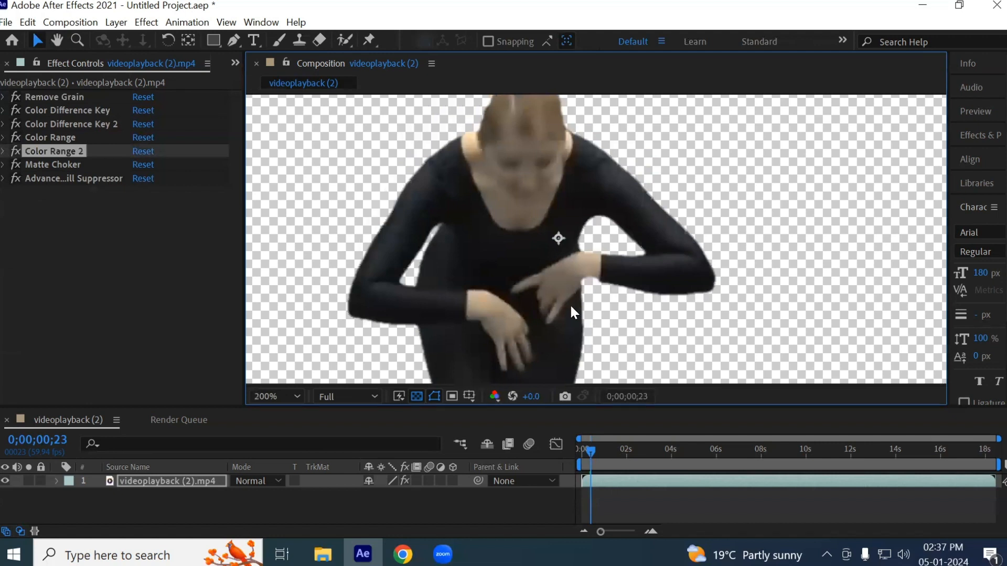
scroll(571, 308, "up", 1)
- Compare the dancer's edges with Matte Choker repeatedly disabled and enabled, leaving it enabled
left_click(51, 164)
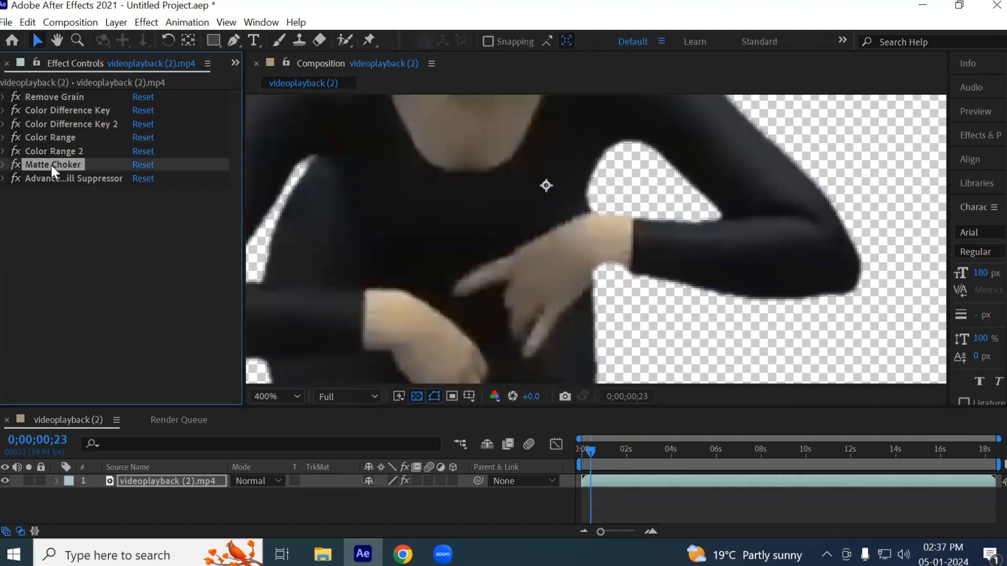
left_click(16, 164)
left_click(17, 164)
left_click(16, 164)
left_click(18, 163)
left_click(17, 163)
left_click(18, 163)
- Try Matte Choker's Choke 1 at 60, settle on 55, and collapse the effect after checking the whole frame
left_click(4, 166)
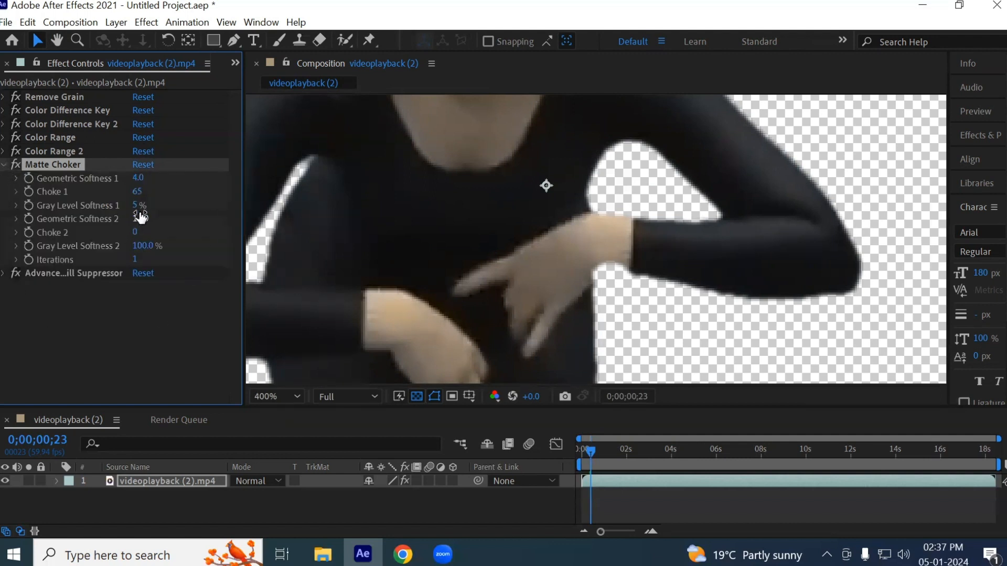
left_click(137, 191)
type("60")
key("Return")
left_click(137, 191)
type("55")
key("Return")
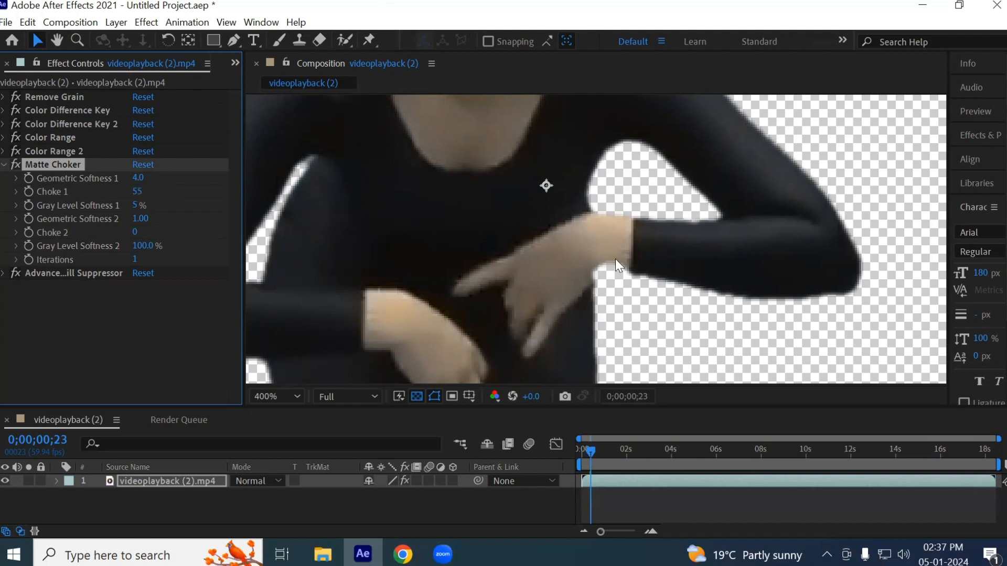
scroll(569, 265, "down", 6)
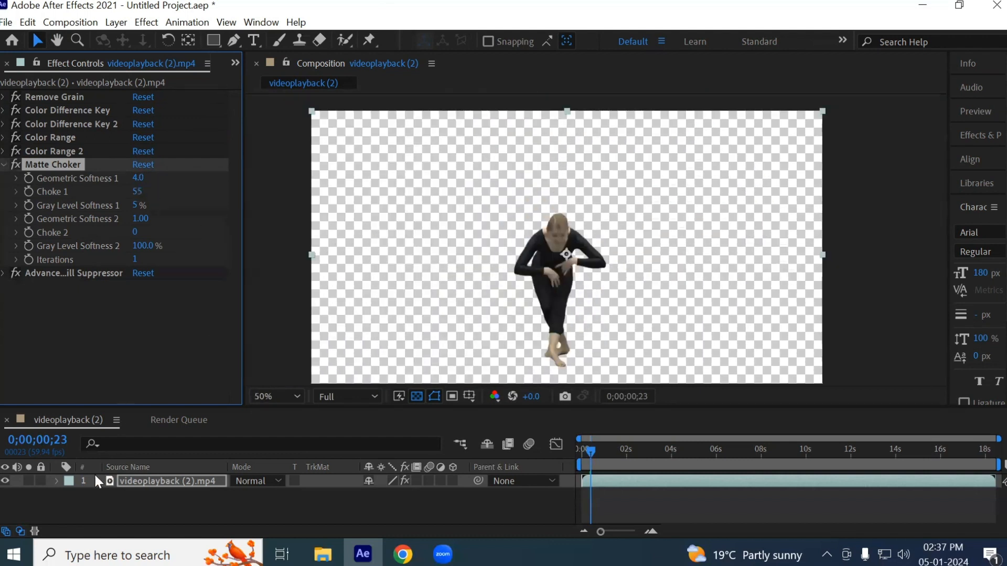
left_click(4, 165)
- Review the effect stack in order from Remove Grain to Advanced Spill Suppressor, returning to the two Color Difference Keys
left_click(65, 95)
left_click(63, 110)
left_click(58, 123)
left_click(55, 143)
left_click(51, 152)
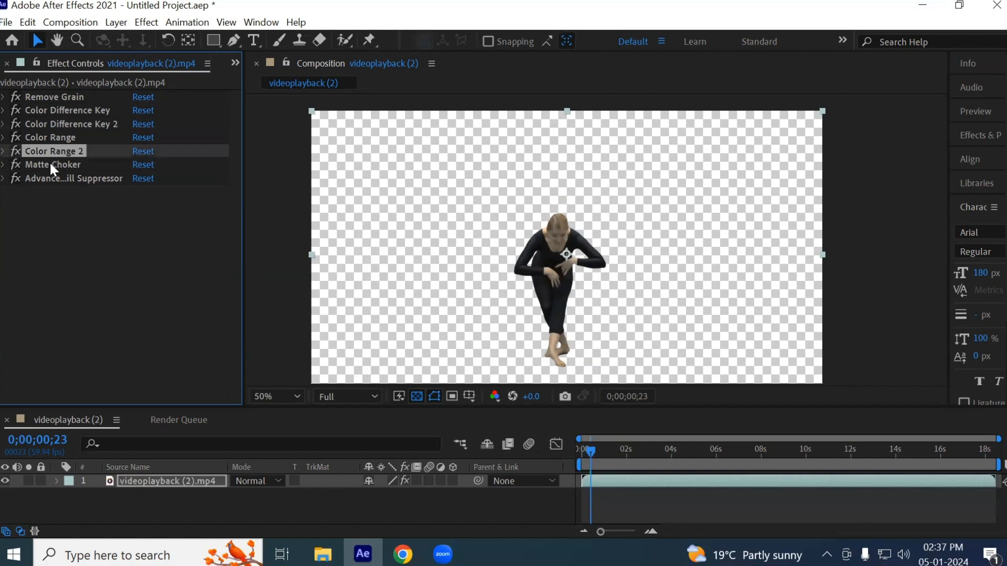
left_click(50, 165)
left_click(48, 178)
left_click(64, 109)
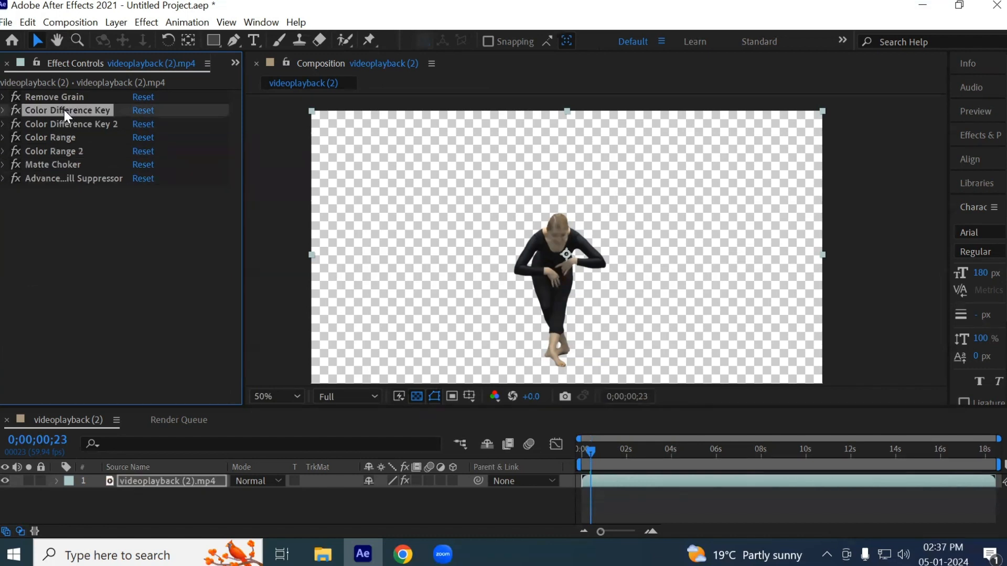
left_click(64, 121)
left_click(68, 109)
left_click(64, 123)
left_click(65, 109)
left_click(65, 125)
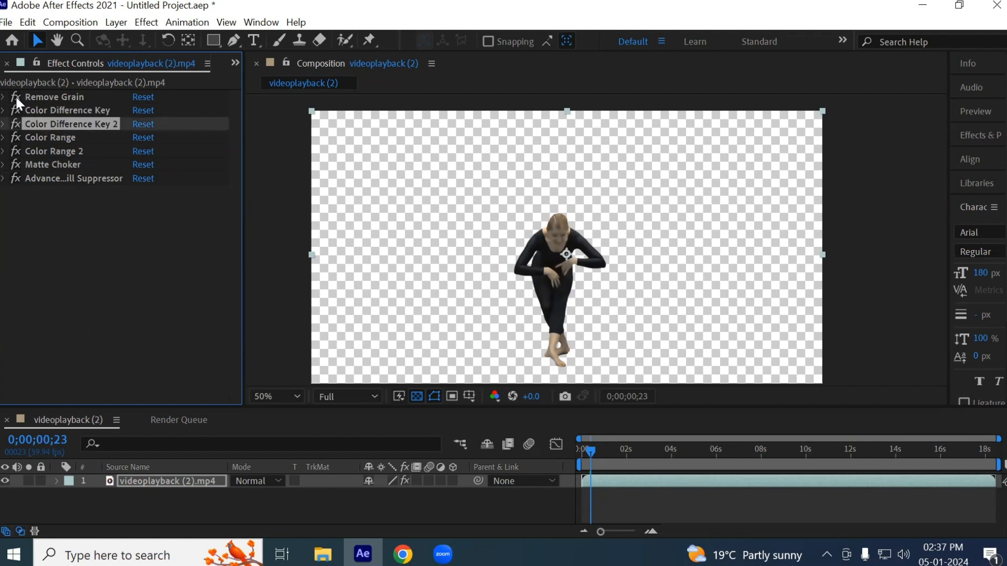
- Disable all seven effects on the clip and inspect the original green-screen footage around the dancer
left_click(10, 179)
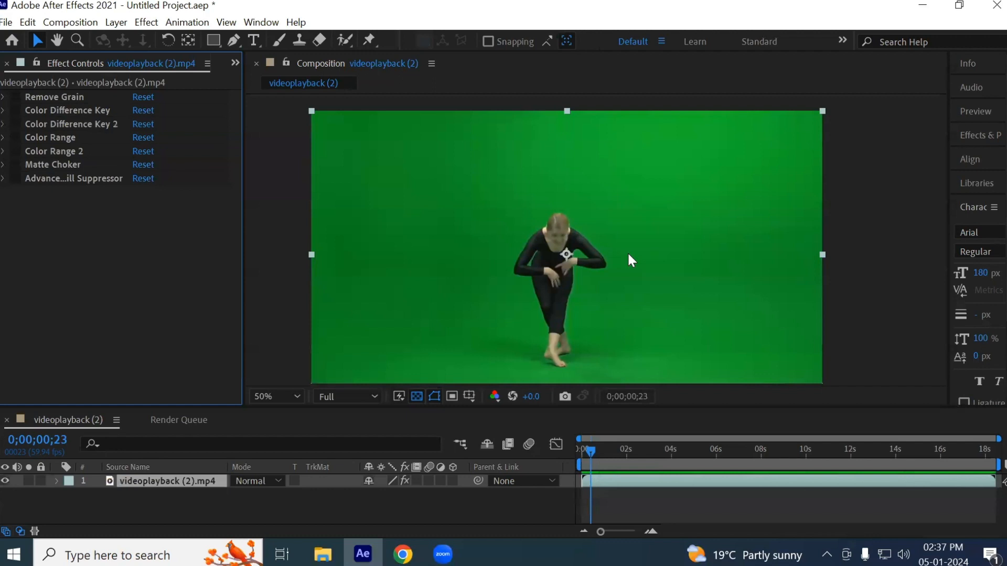
scroll(628, 255, "up", 1)
key("space")
left_click_drag(586, 288, 636, 187)
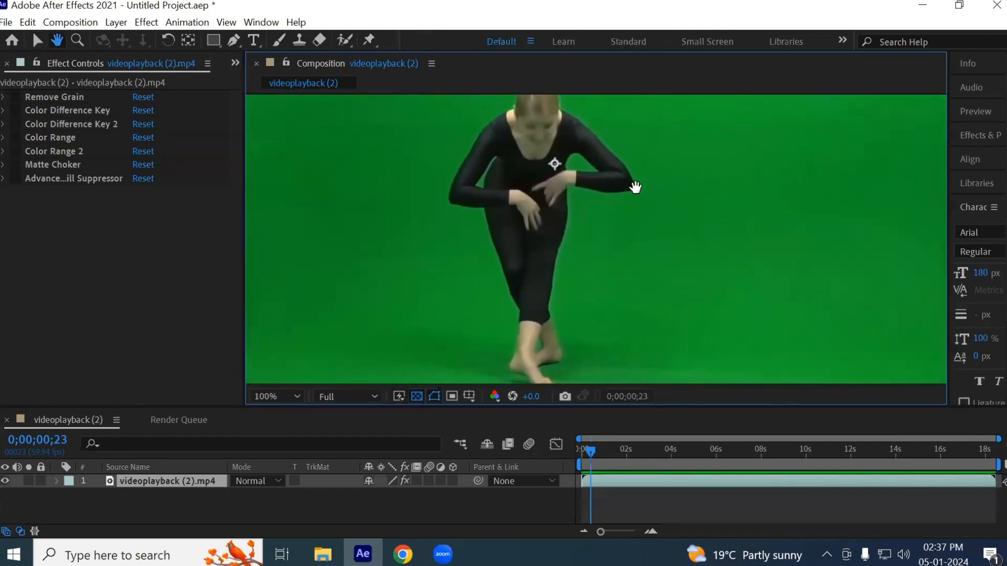
- Re-enable Remove Grain and the first Color Difference Key and examine the green left around the dancer
left_click(15, 97)
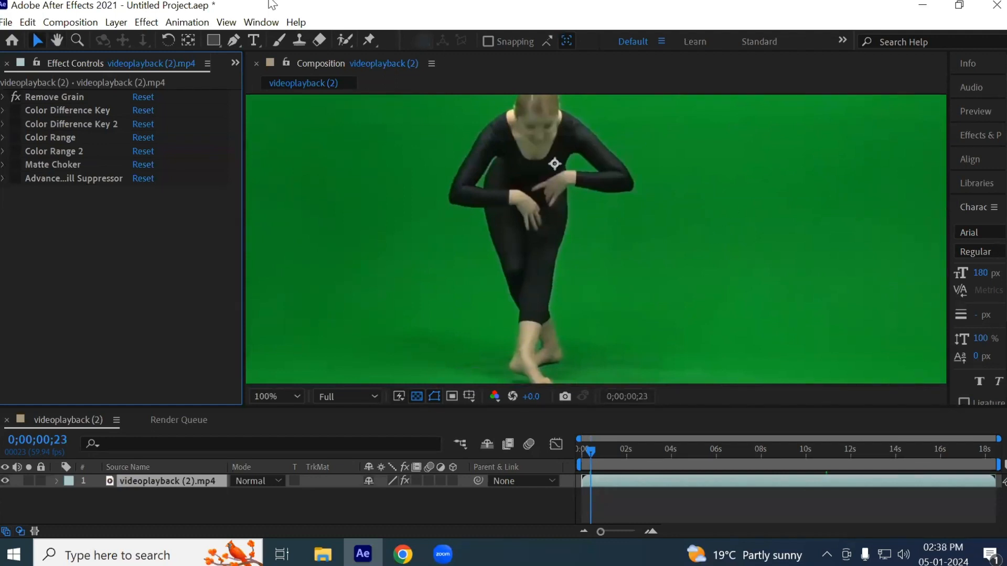
left_click(17, 110)
left_click_drag(681, 223, 801, 296)
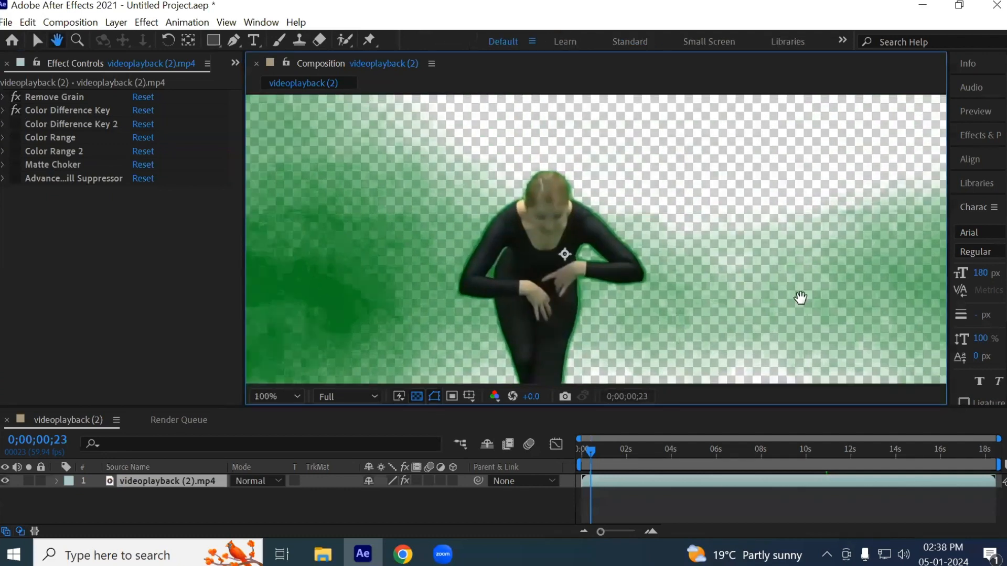
left_click_drag(839, 261, 735, 184)
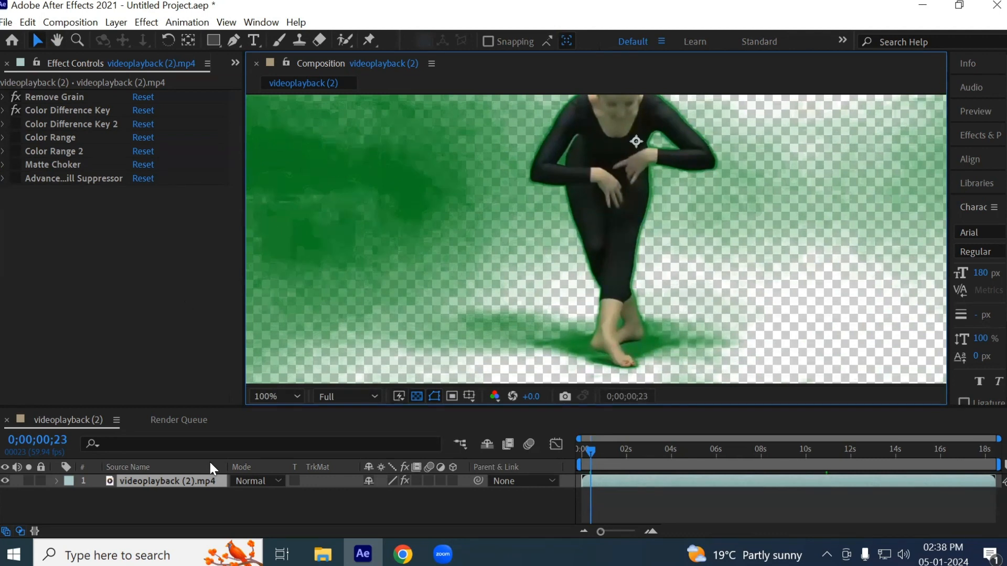
- Open advanced-keying-breakdown.jpg in the photo viewer and dismiss the Windows Security notification
left_click(323, 554)
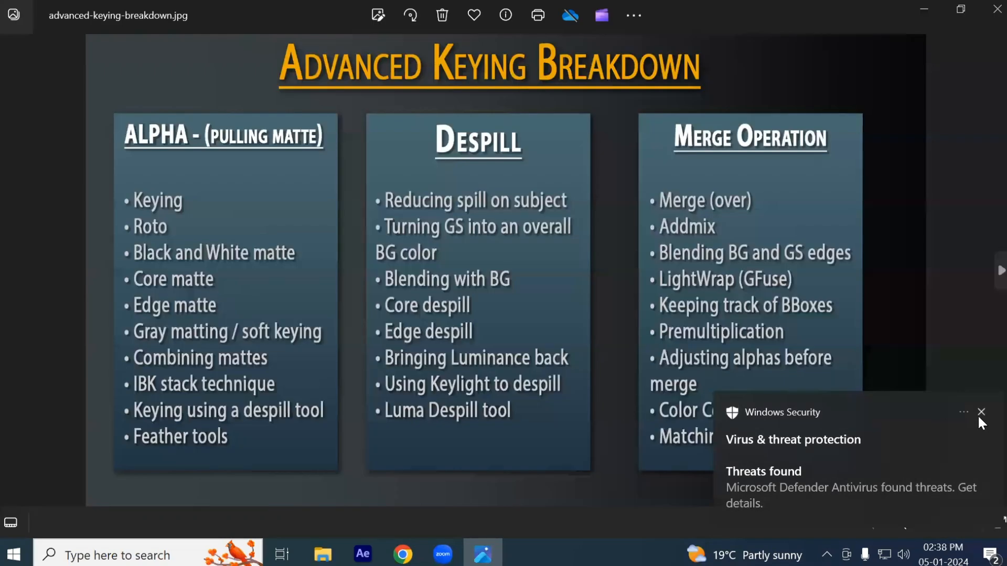
left_click(981, 413)
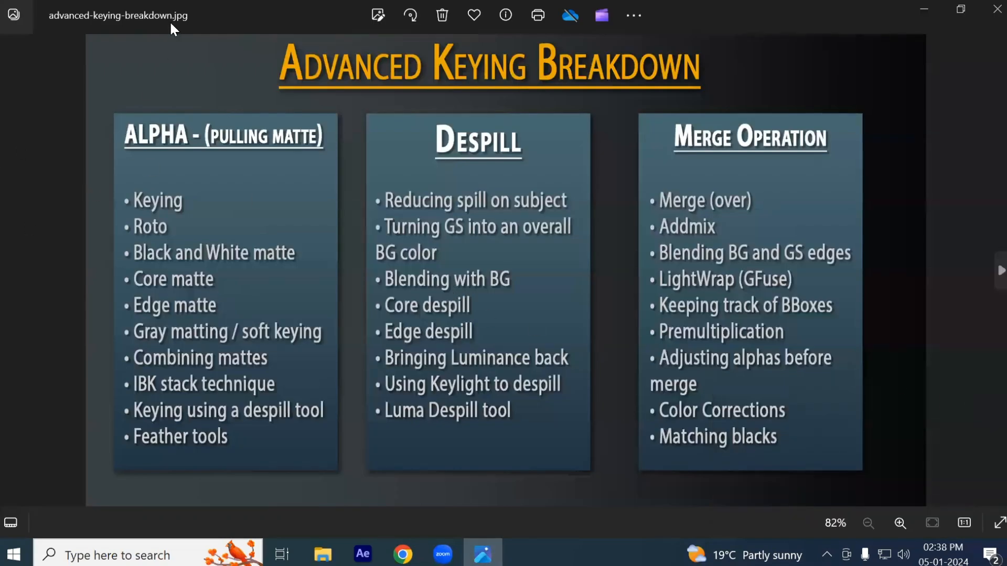
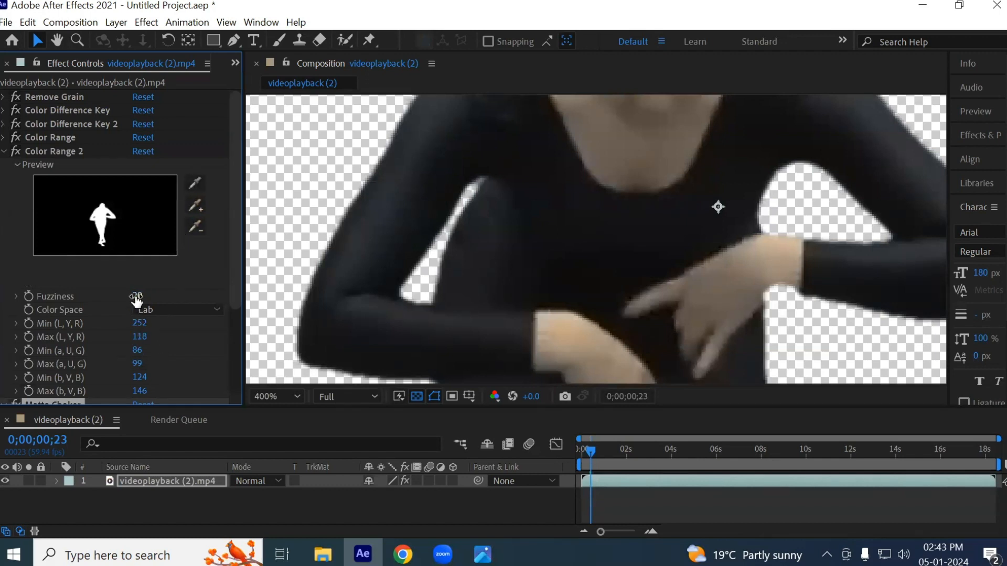
- Lower Color Range 2's Fuzziness to 7 and check the cutout from the arms down to the feet
left_click_drag(132, 296, 127, 298)
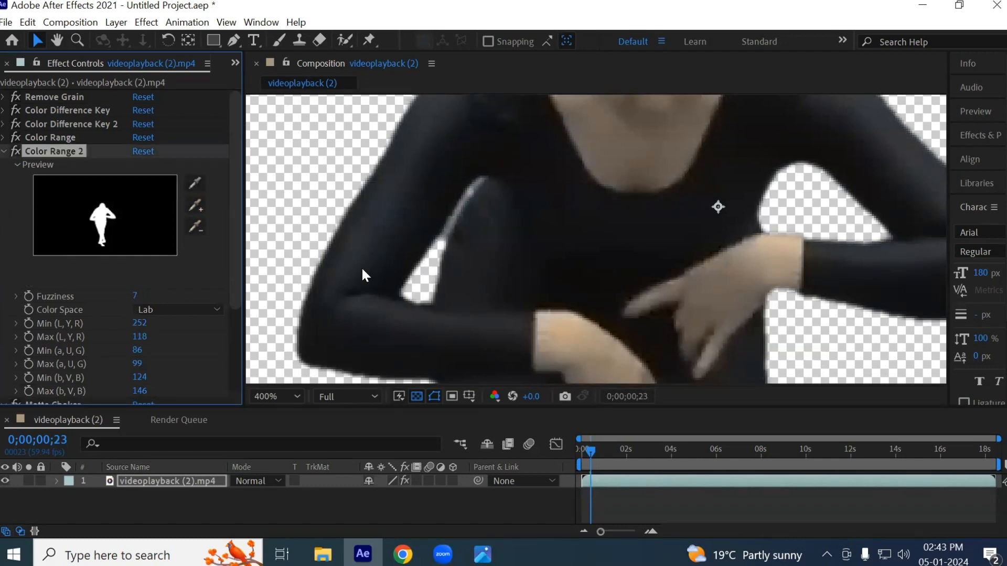
key("space")
left_click_drag(461, 268, 487, 58)
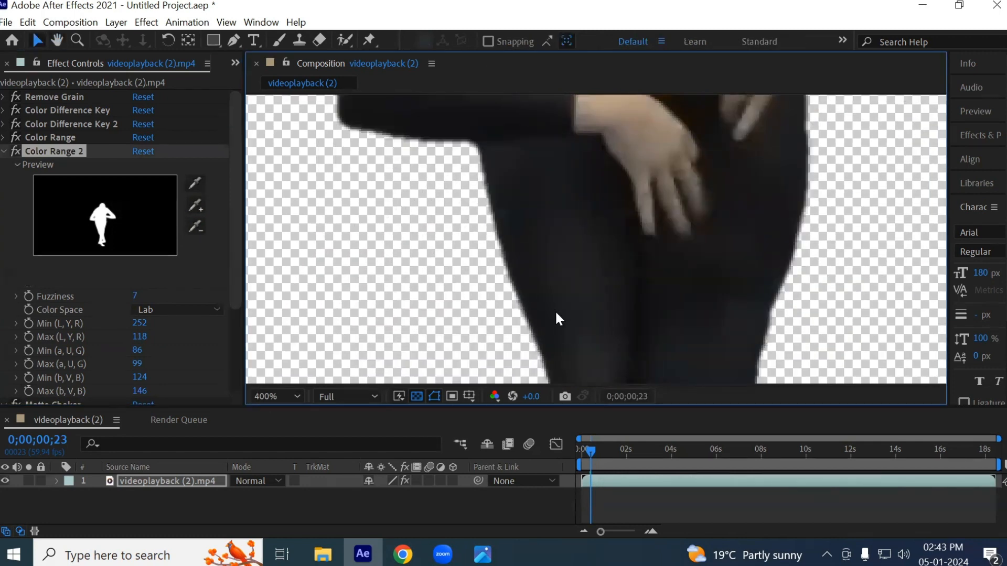
left_click_drag(555, 312, 566, 78)
left_click_drag(573, 252, 569, 157)
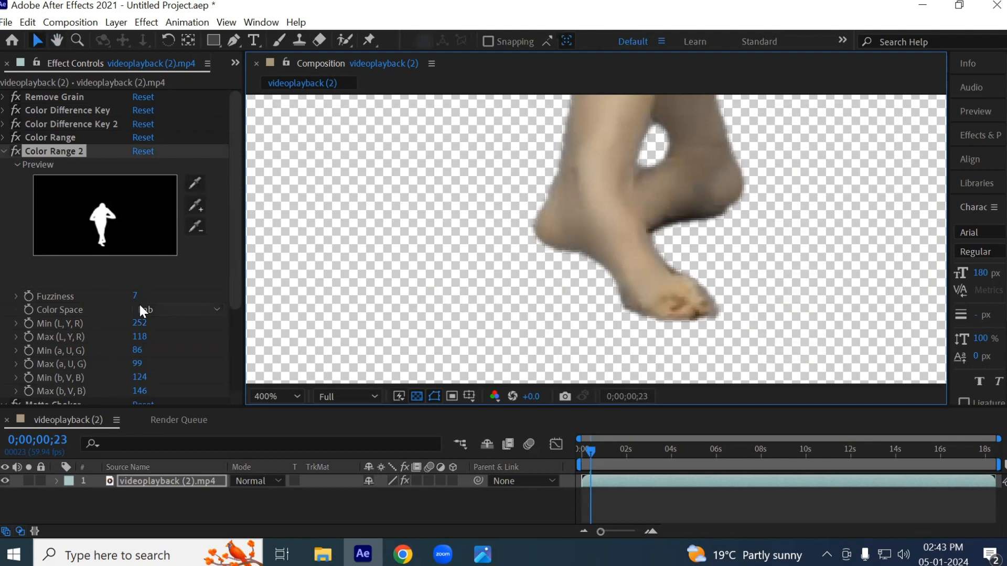
- Reduce Color Range 2's Fuzziness to 6 and try a different Min (L, Y, R) value against the gap beside the arm
mouse_move(135, 294)
left_mouse_down()
mouse_move(145, 295)
mouse_move(135, 294)
left_mouse_up()
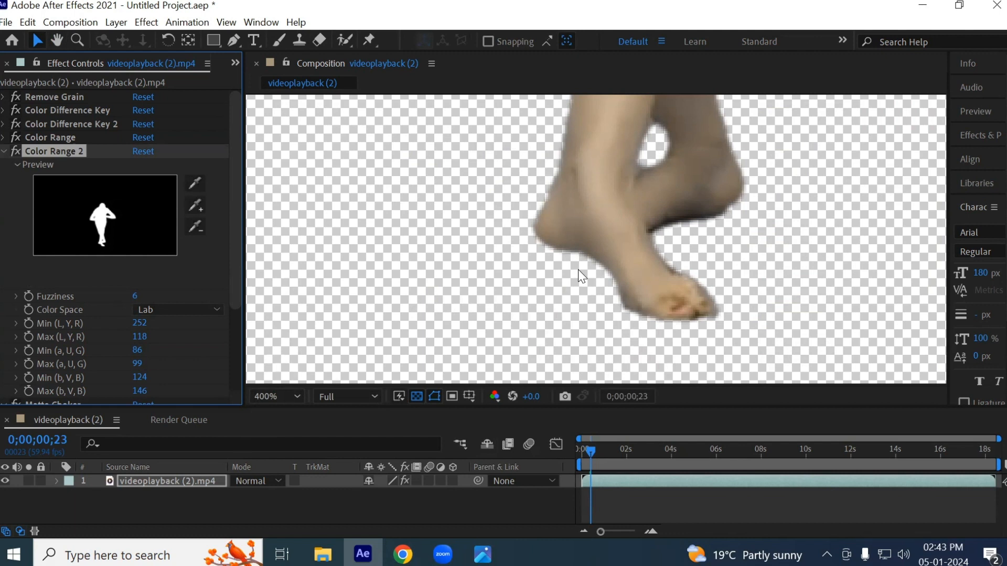
key("h")
left_click_drag(489, 186, 504, 317)
left_click_drag(505, 219, 702, 256)
scroll(521, 214, "up", 1)
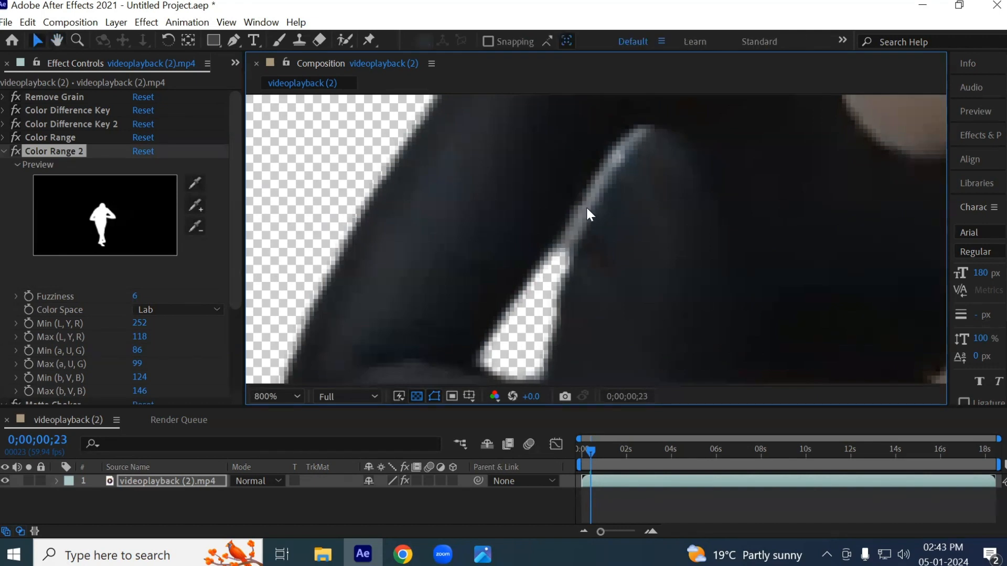
left_click_drag(139, 324, 152, 376)
key("ctrl+z")
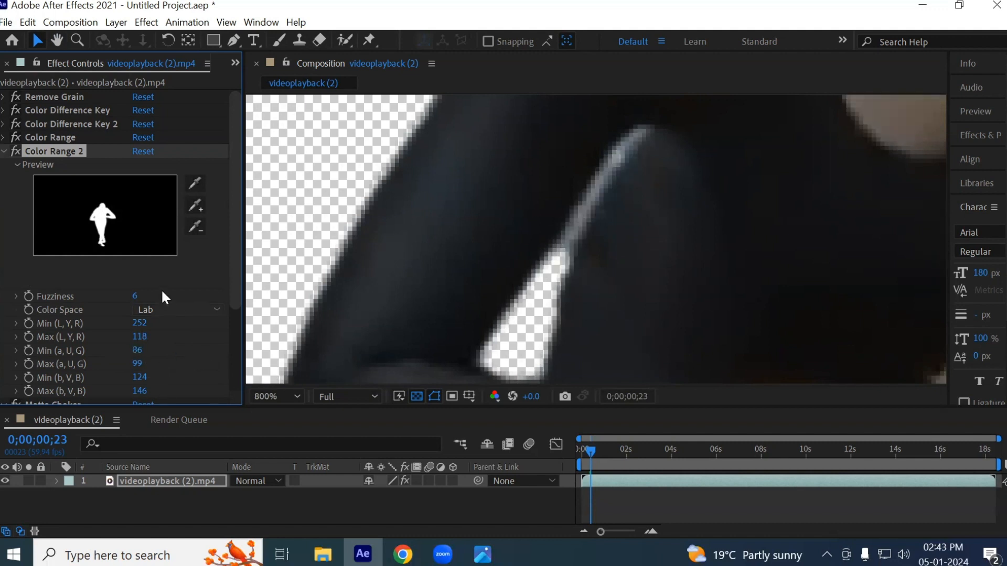
- Set Color Range 2's Fuzziness to 10 and check the feet at the current frame and at 0;00;10;30
left_click(137, 296)
type("10")
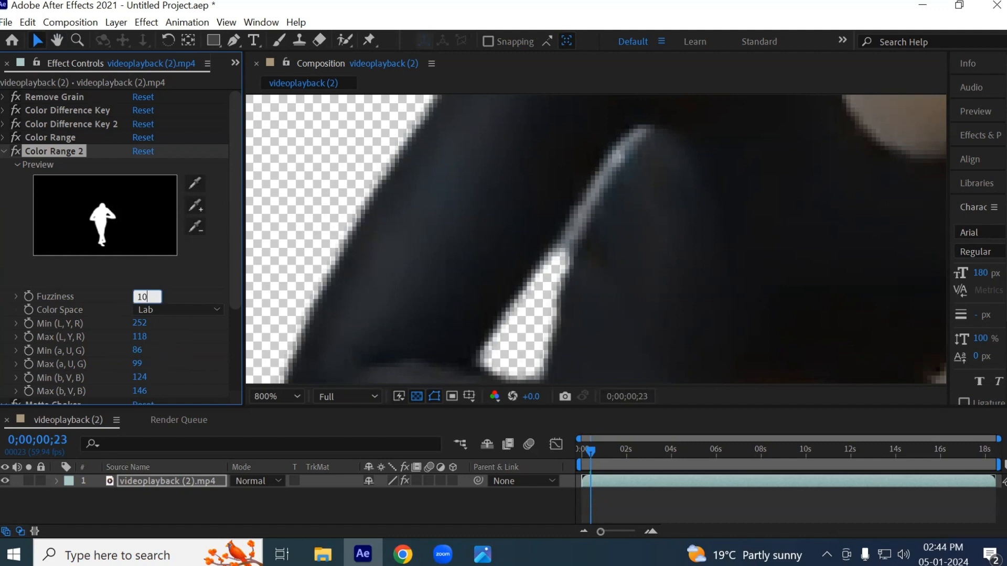
key("Return")
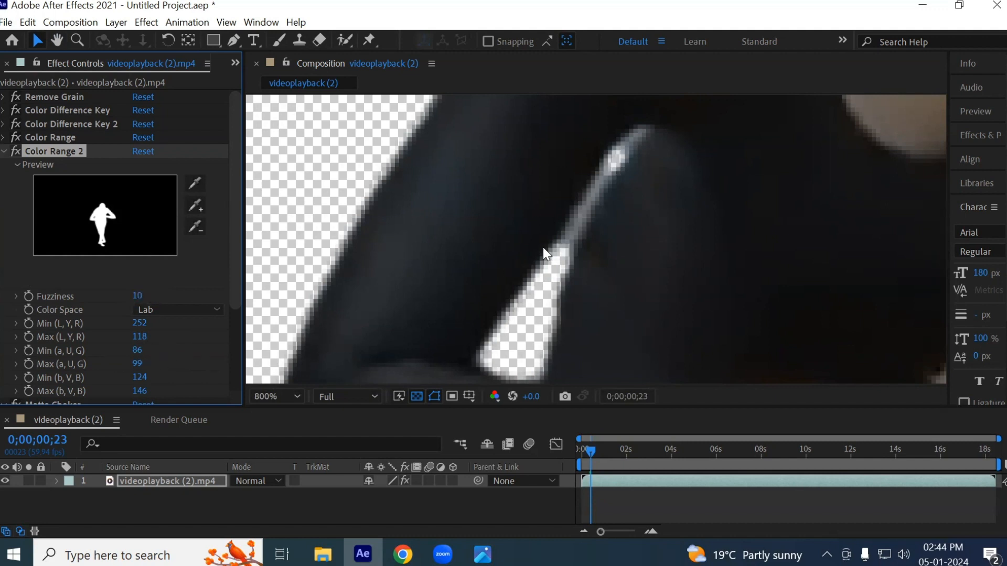
scroll(547, 253, "down", 3)
left_click_drag(582, 300, 578, 214)
left_click_drag(606, 287, 578, 245)
scroll(615, 284, "up", 1)
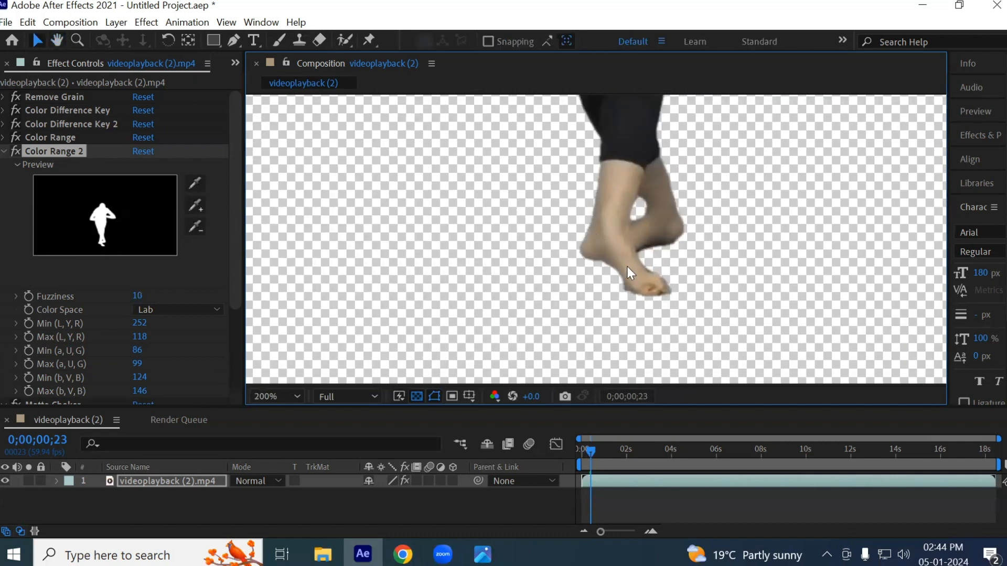
left_click_drag(589, 450, 816, 423)
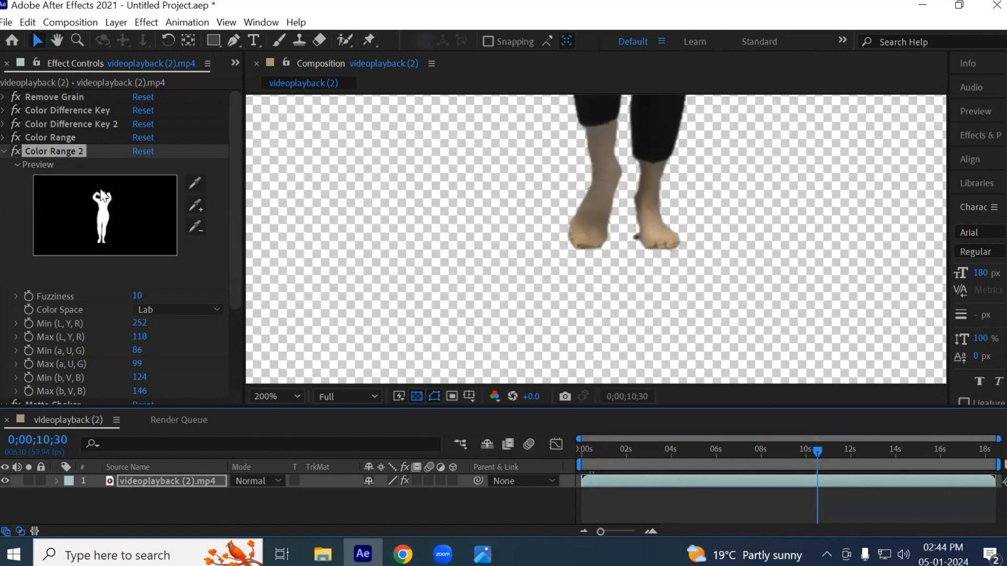
- Return to the first frame and duplicate the videoplayback (2).mp4 layer
left_click(9, 151)
left_click(581, 449)
left_click(55, 478)
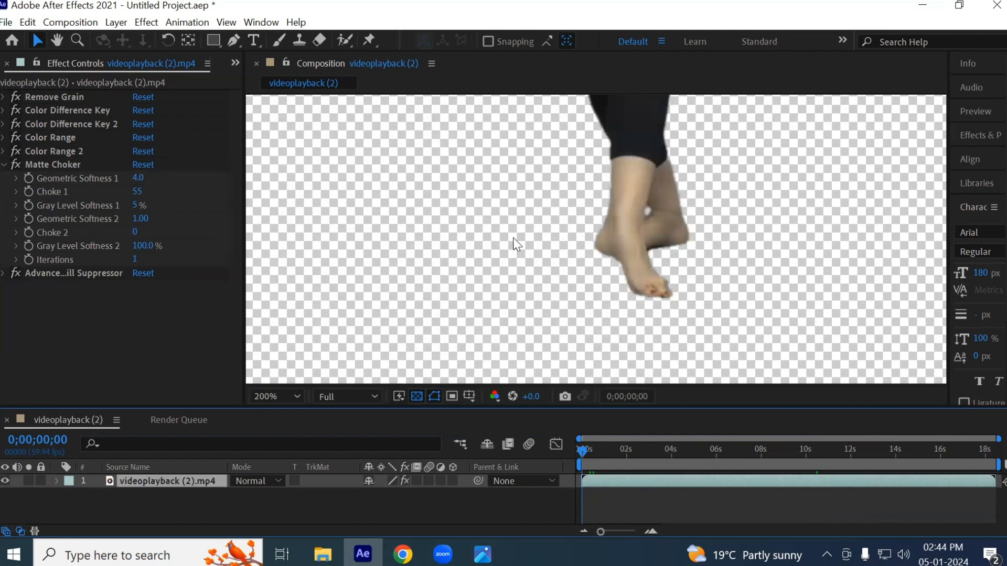
scroll(512, 238, "down", 2)
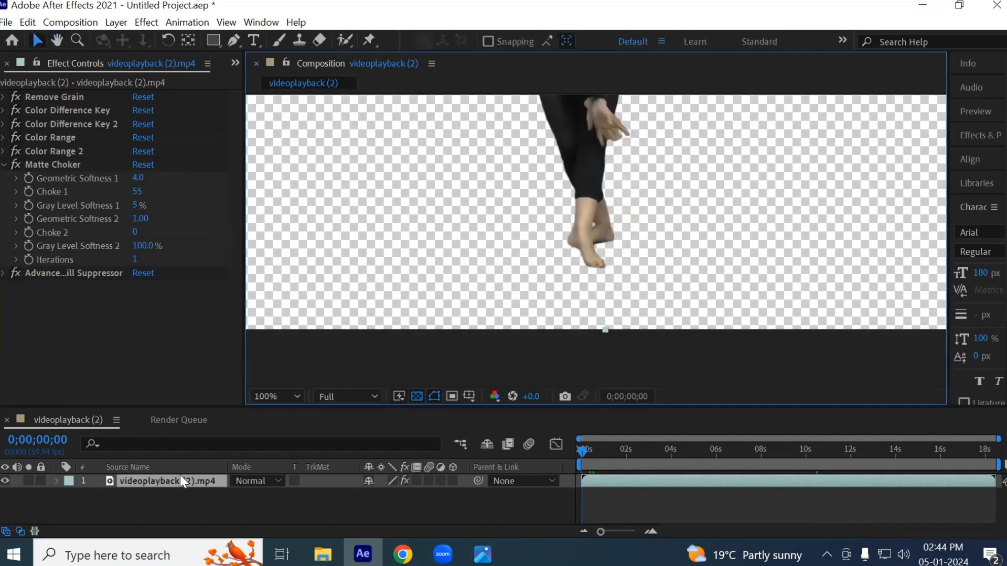
key("ctrl+d")
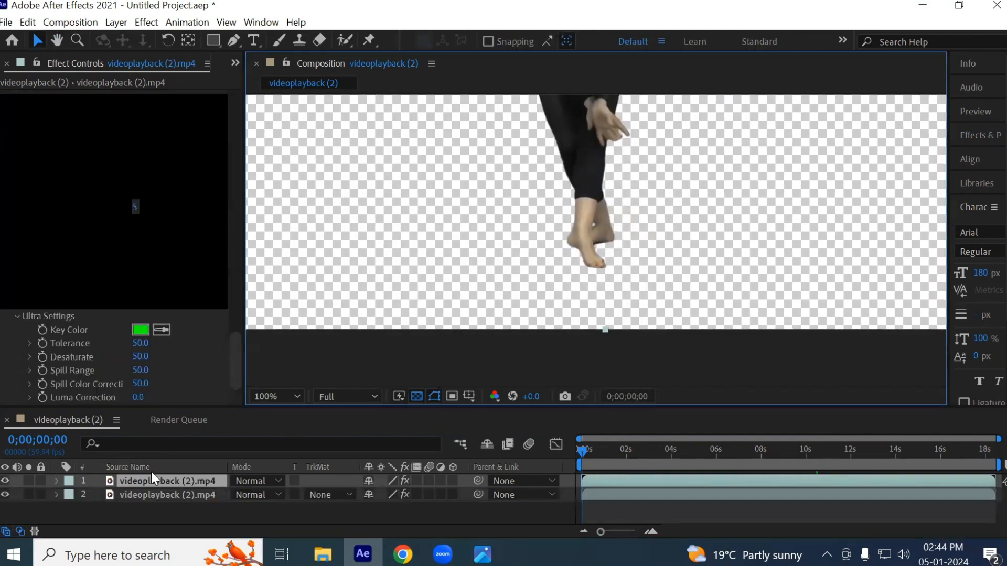
- Delete the Color Range 2 and Color Range effects from the upper copy of the clip
left_click_drag(235, 352, 234, 404)
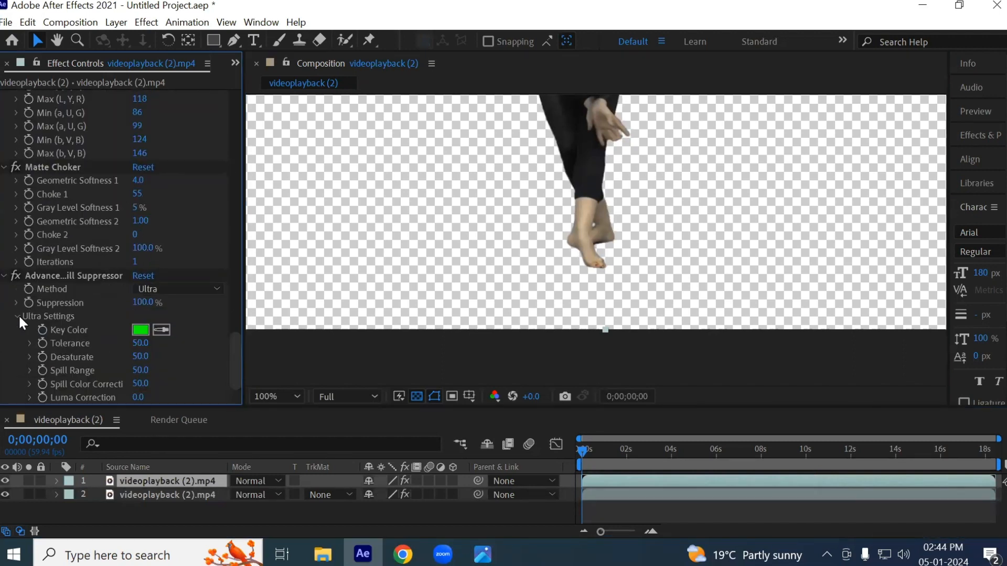
left_click(4, 276)
scroll(23, 166, "up", 3)
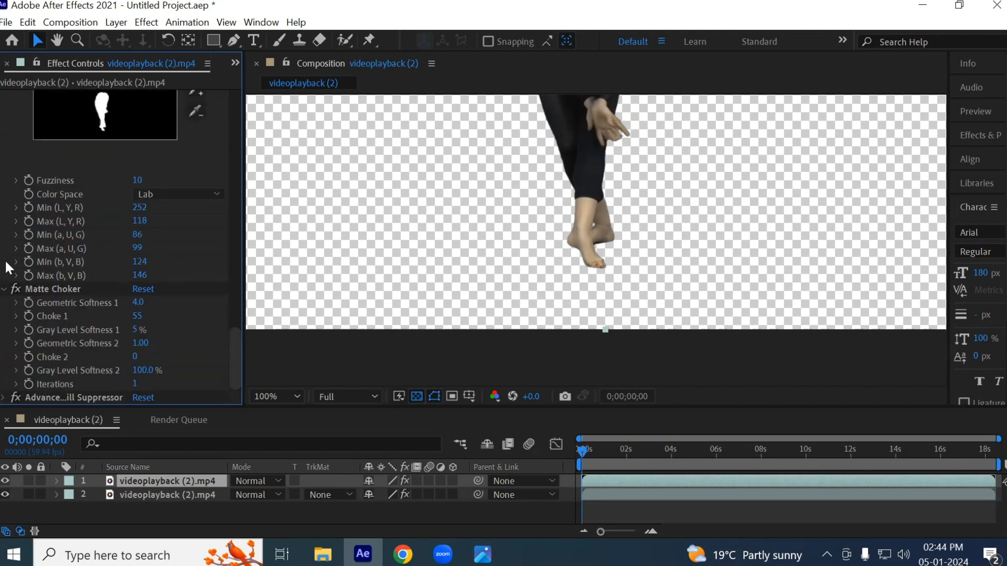
left_click(4, 289)
scroll(71, 263, "down", 1)
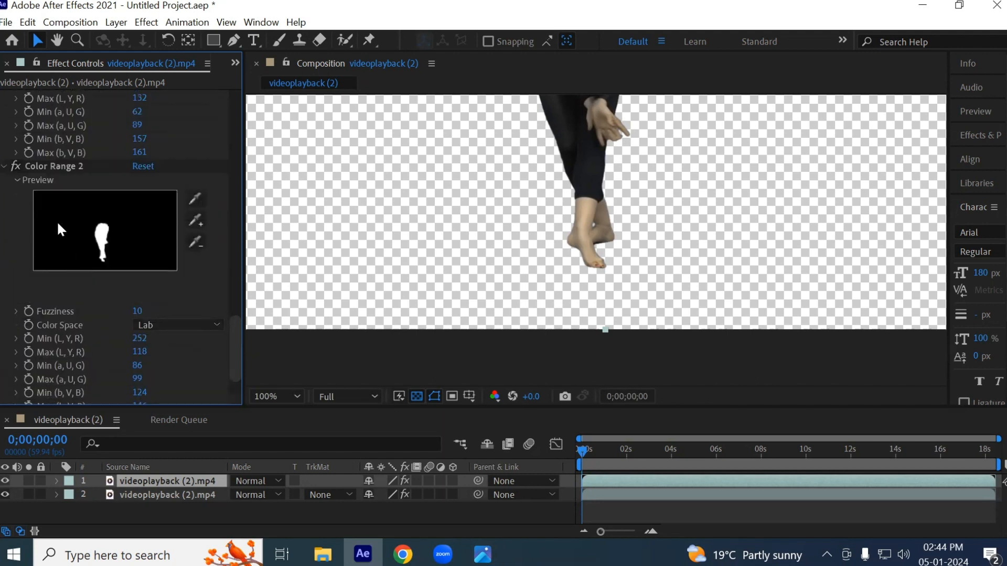
left_click(4, 166)
scroll(43, 229, "up", 5)
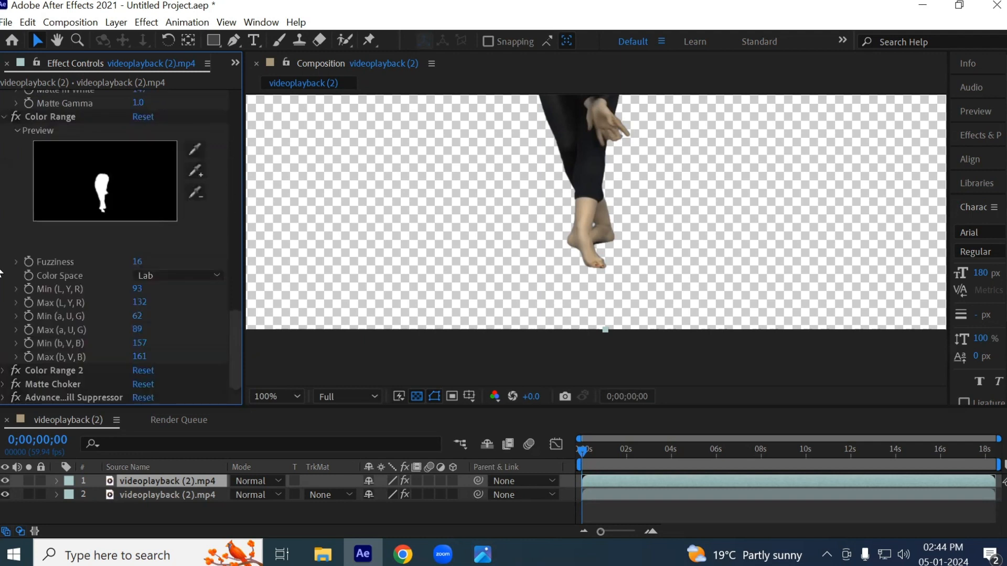
left_click(65, 372)
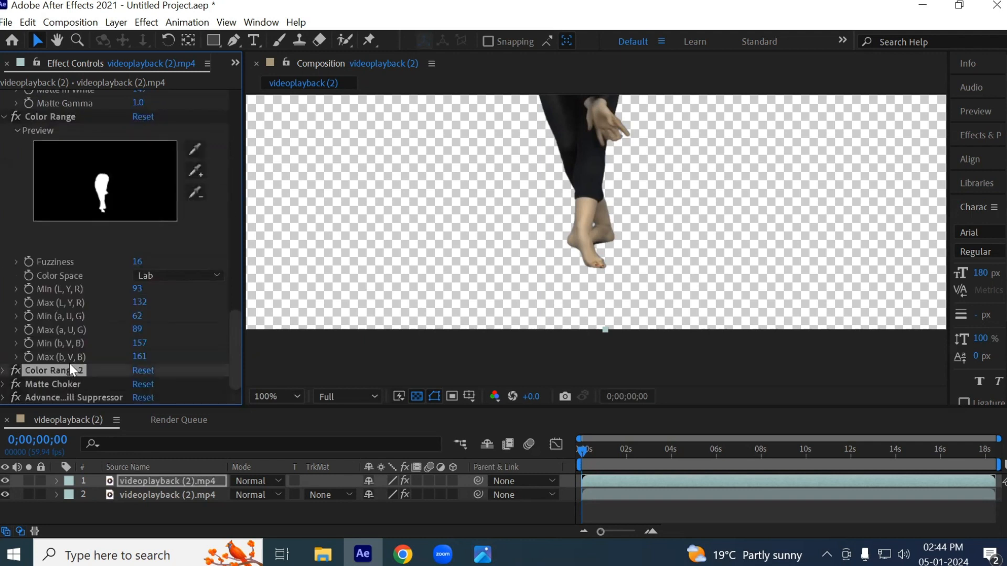
key("Delete")
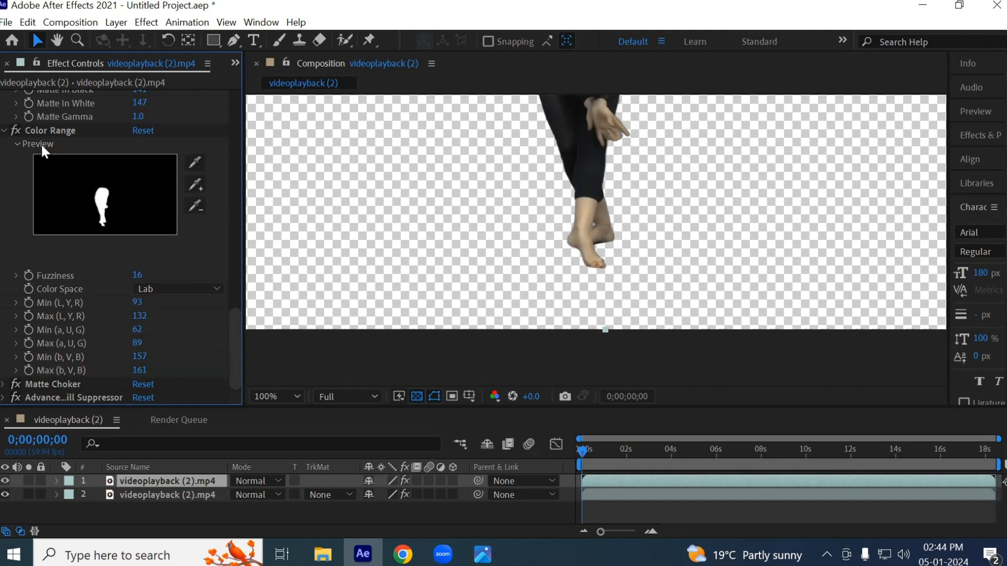
left_click(46, 131)
key("Delete")
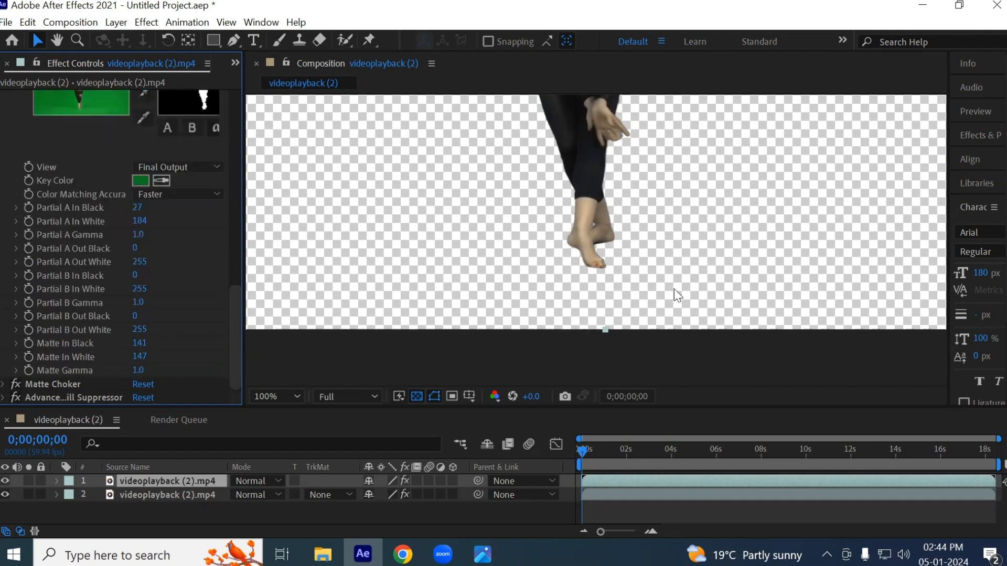
- Collapse the settings of the upper layer's remaining effects so that only the effect names are listed
scroll(55, 336, "up", 6)
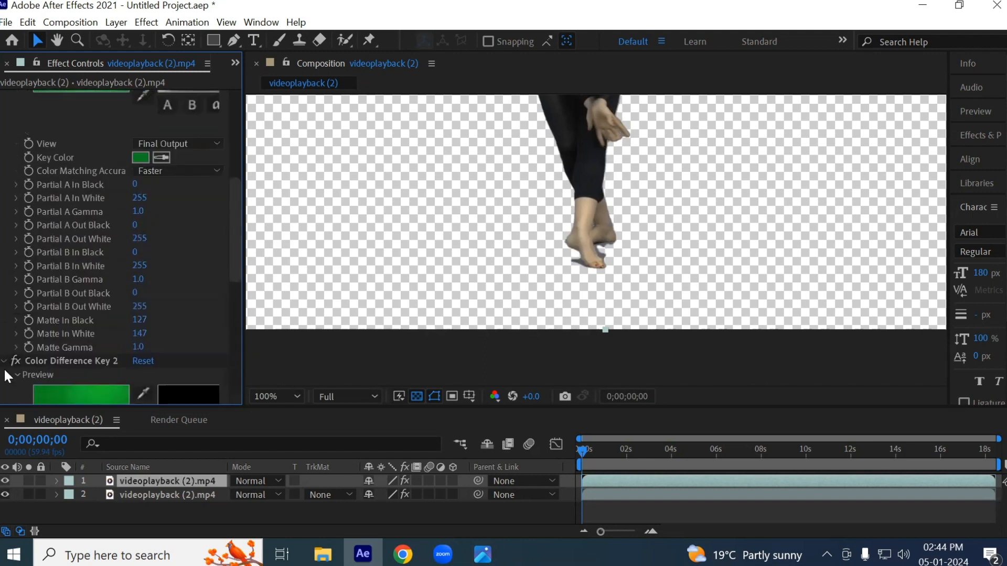
scroll(24, 250, "up", 5)
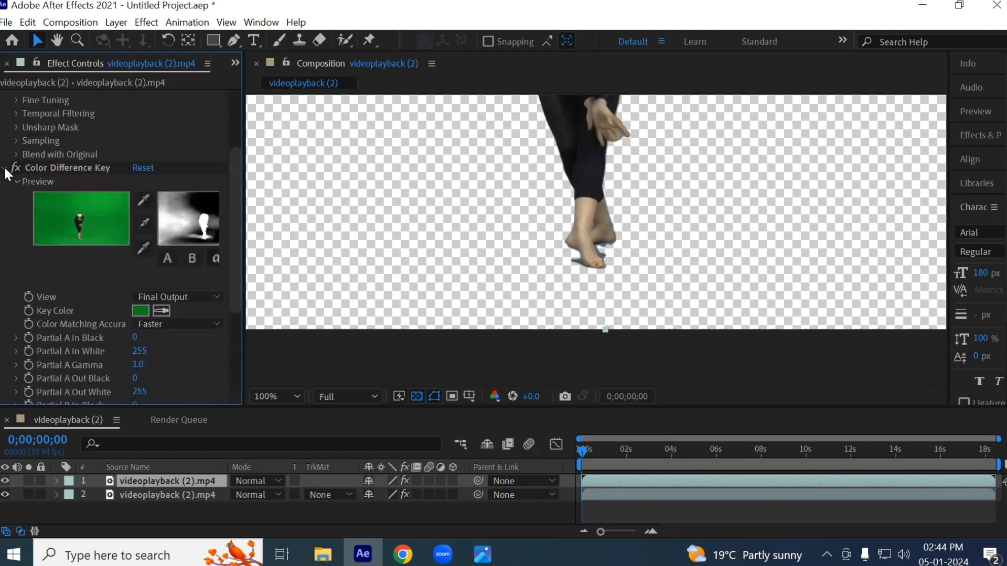
left_click(4, 167)
left_click(5, 97)
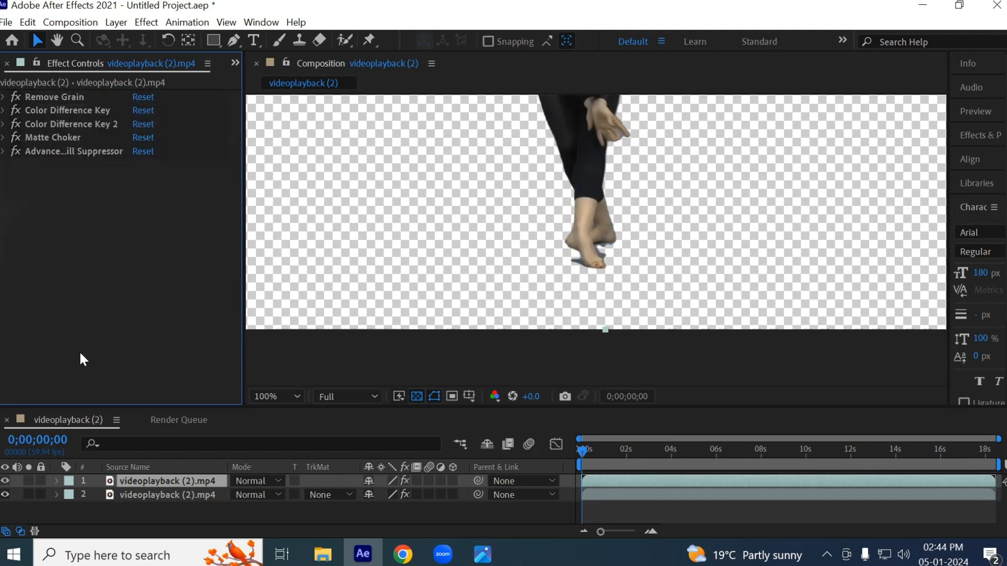
- Enlarge the timeline area and rename the lower layer to "keying footage"
left_click_drag(321, 407, 309, 261)
left_click(185, 349)
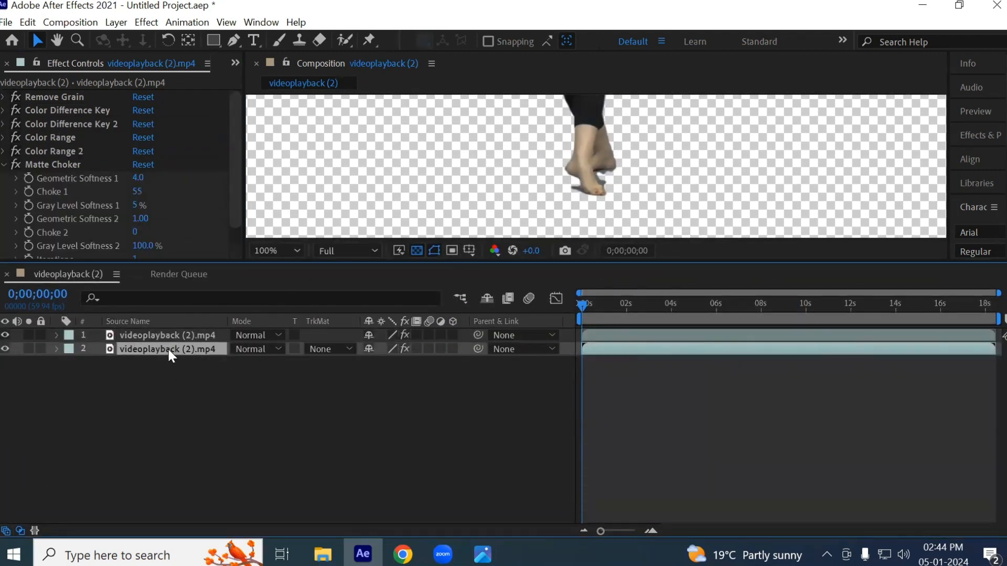
key("Return")
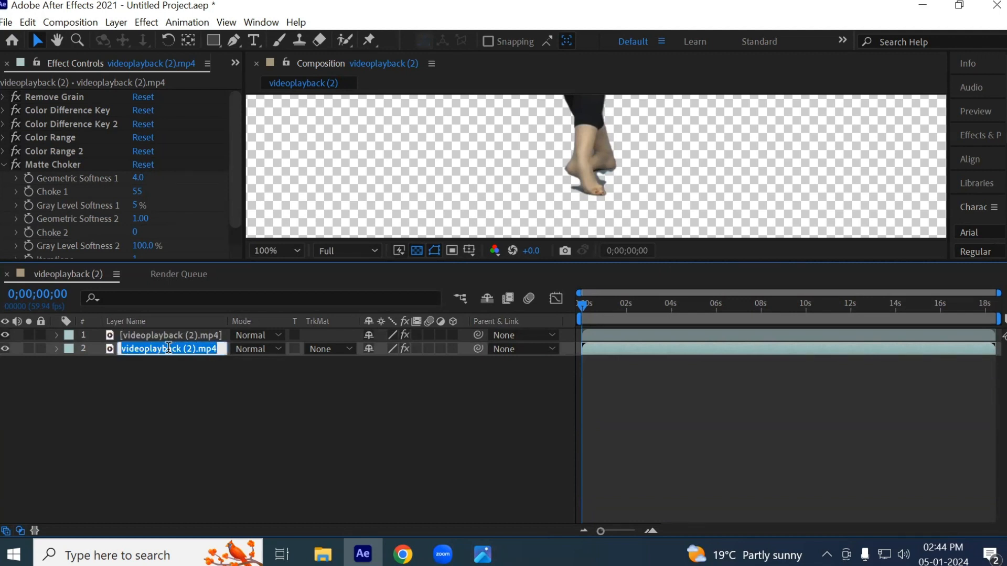
type("keyin")
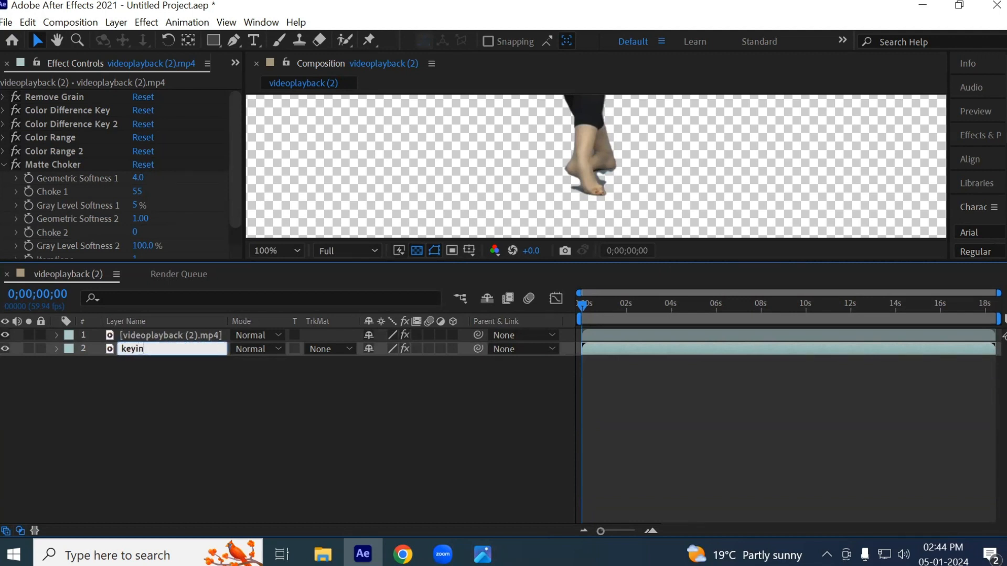
type("g footage")
key("Return")
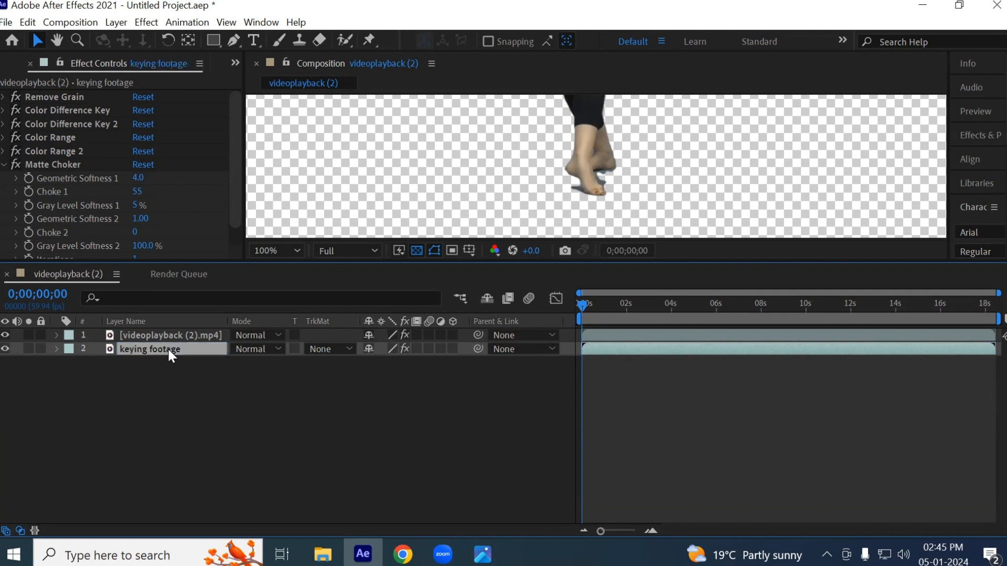
- Select the upper layer and inspect the shadow around the feet at the first frame and at 0;00;05;31
left_click(197, 335)
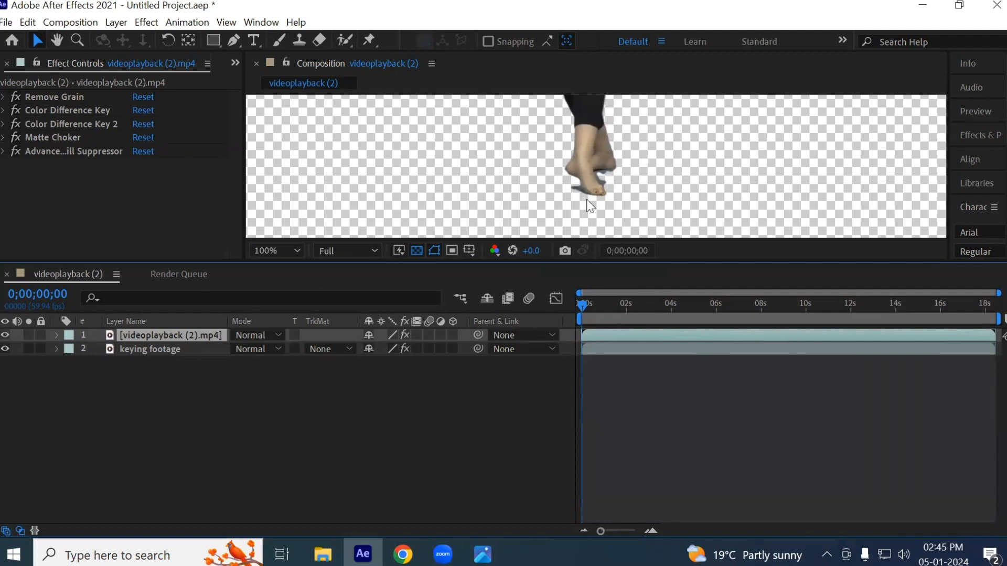
scroll(580, 197, "up", 4)
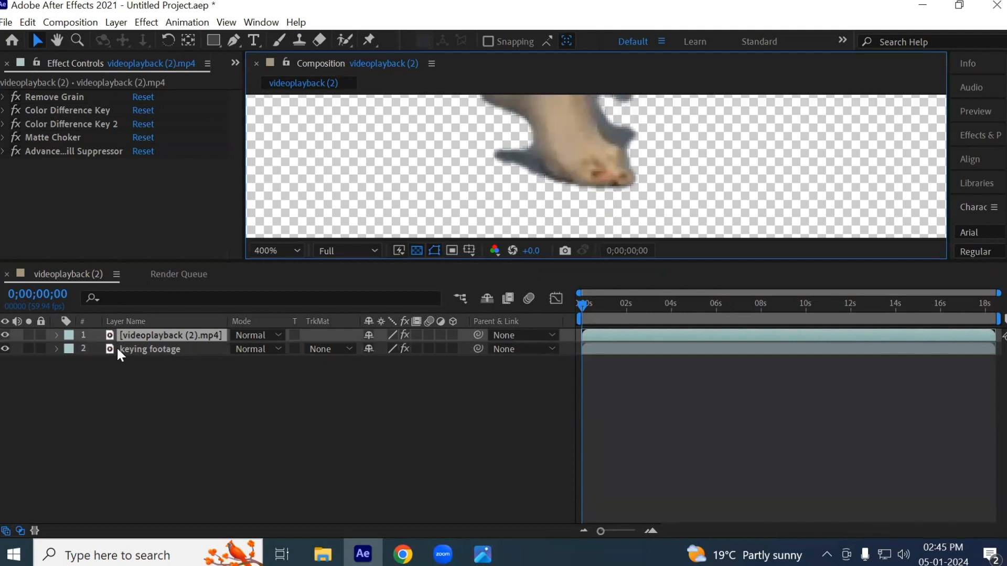
left_click_drag(580, 207, 569, 250)
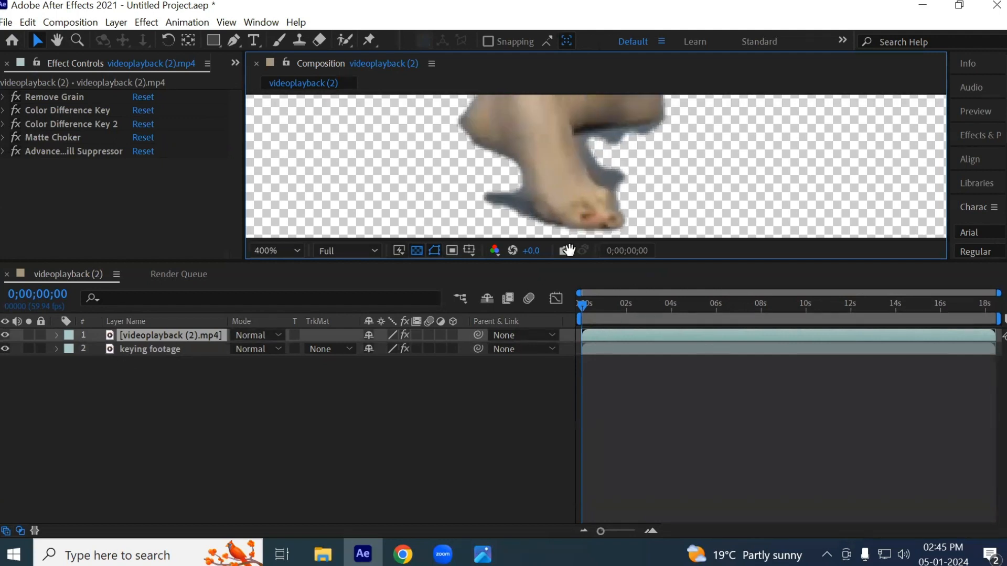
scroll(574, 176, "down", 2)
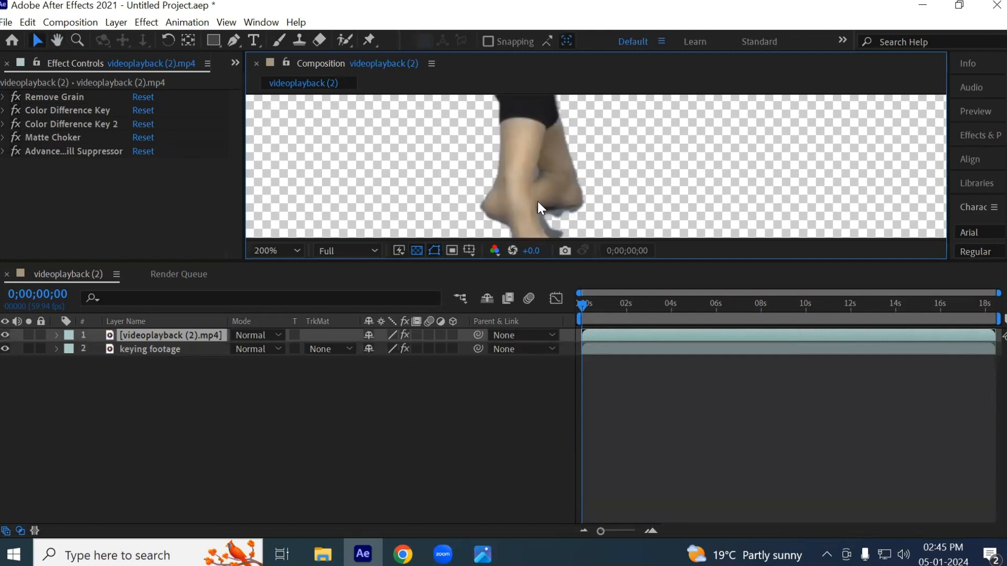
left_click_drag(584, 307, 705, 307)
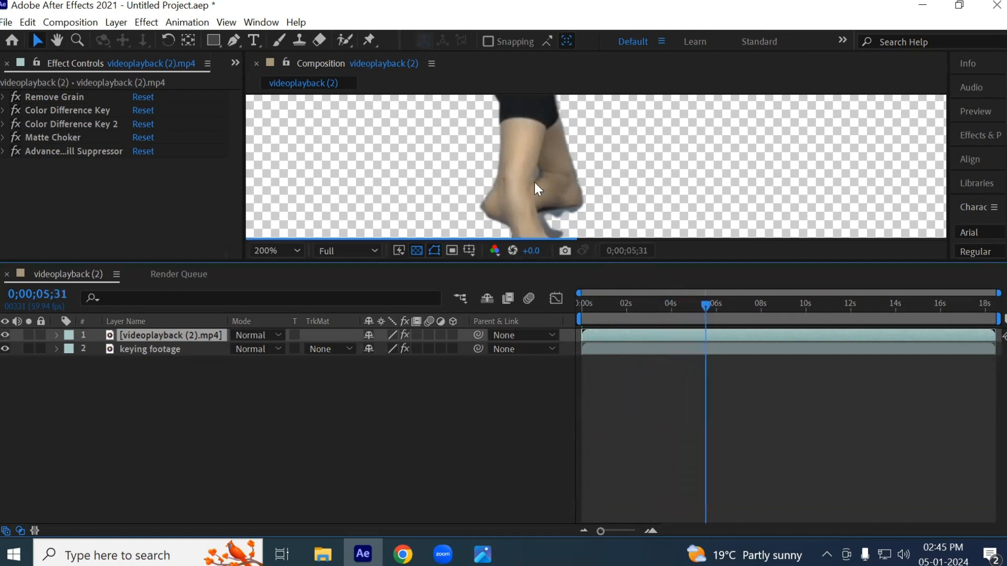
- Set the composition preview resolution to Half and enlarge the composition view, keeping the upper layer selected
left_click(373, 250)
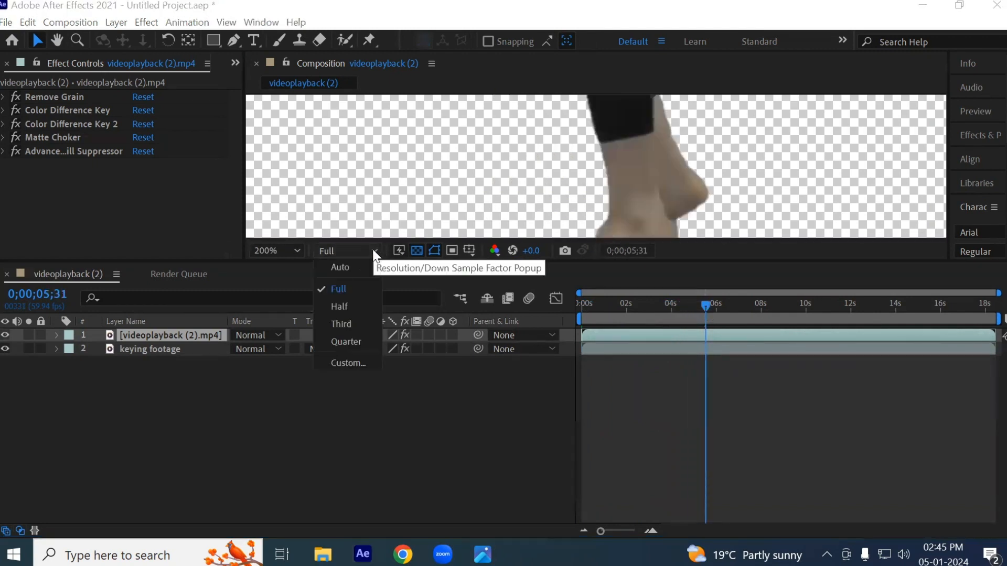
left_click(347, 306)
left_click_drag(714, 260, 712, 327)
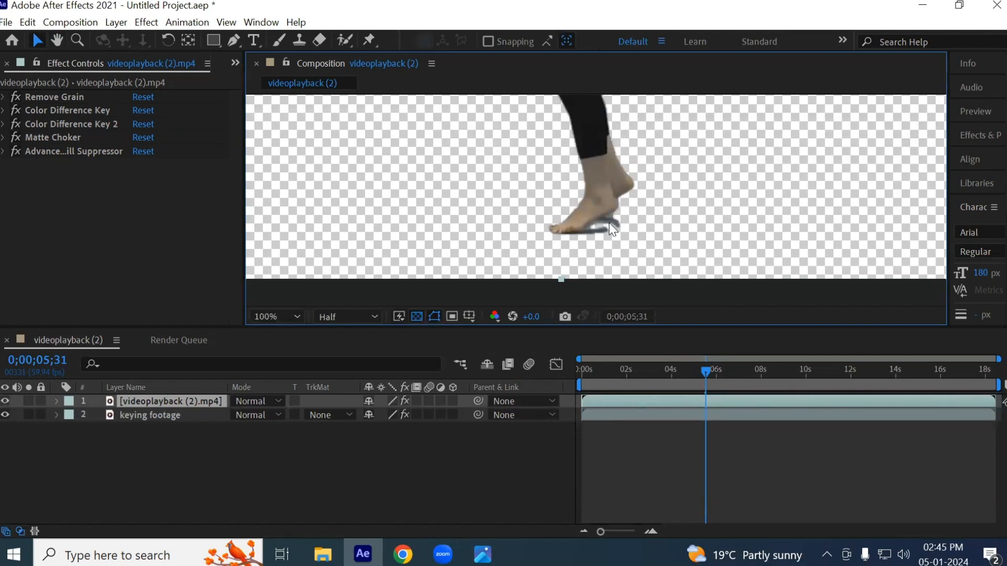
left_click(156, 399)
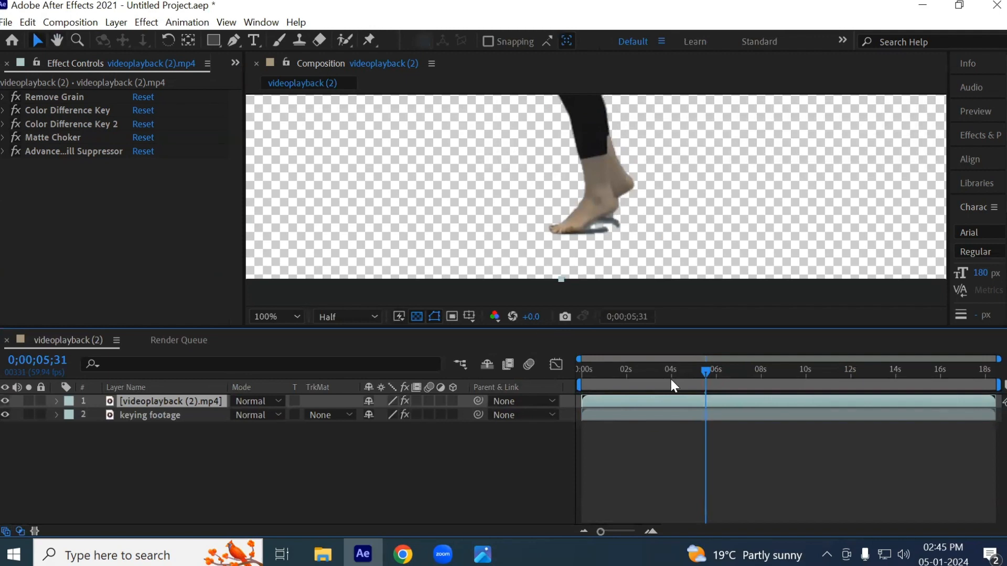
- At the first frame, start a Pen tool mask on the upper layer with a curved edge across the front leg's trouser
left_click_drag(707, 369, 565, 379)
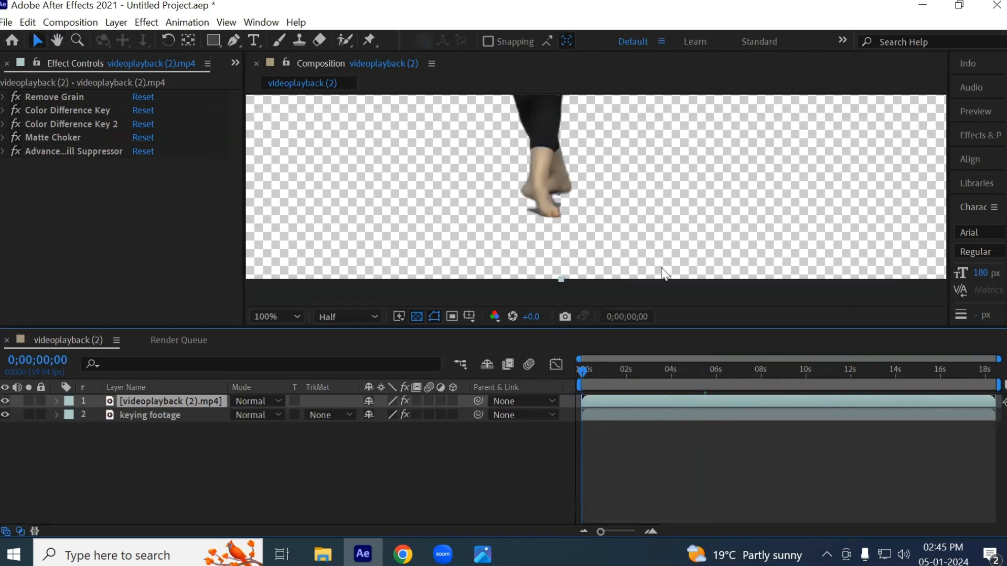
scroll(549, 181, "up", 2)
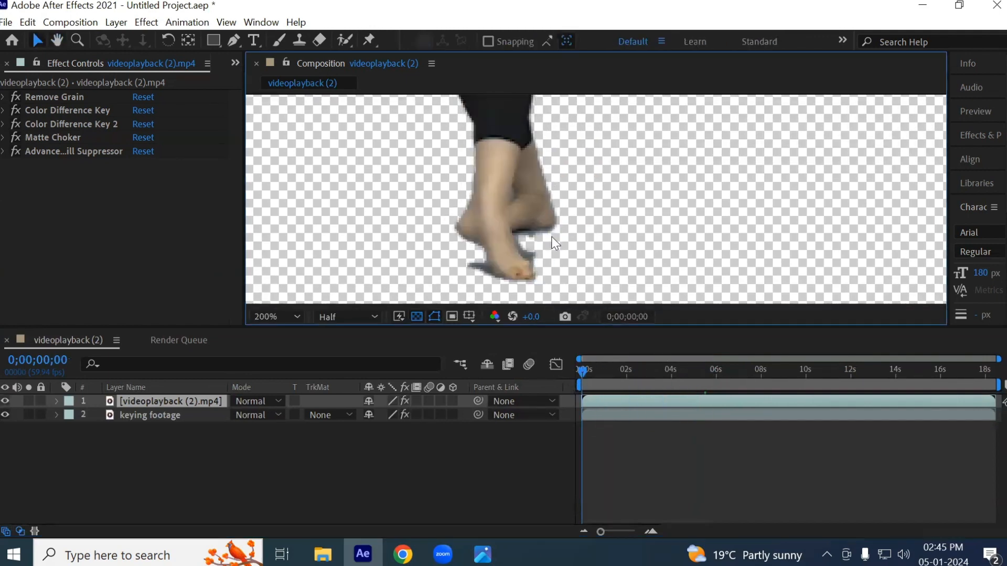
left_click(147, 401)
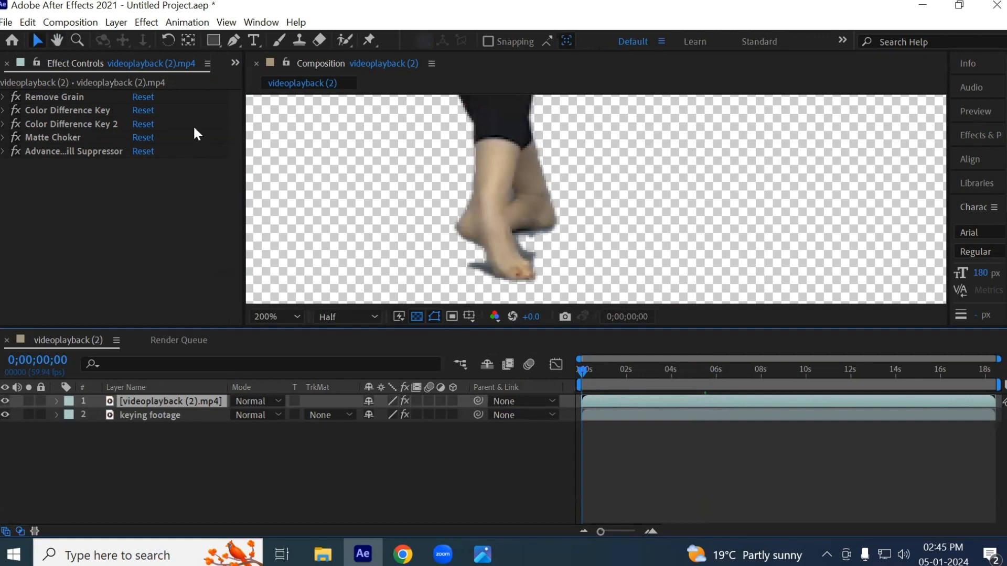
left_click(235, 38)
scroll(443, 170, "up", 2)
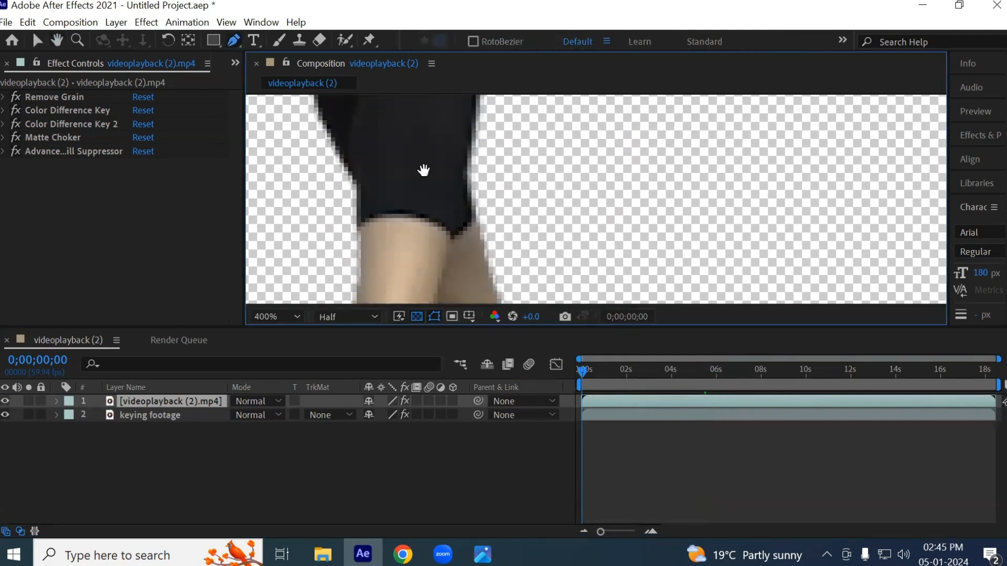
left_click_drag(424, 170, 445, 247)
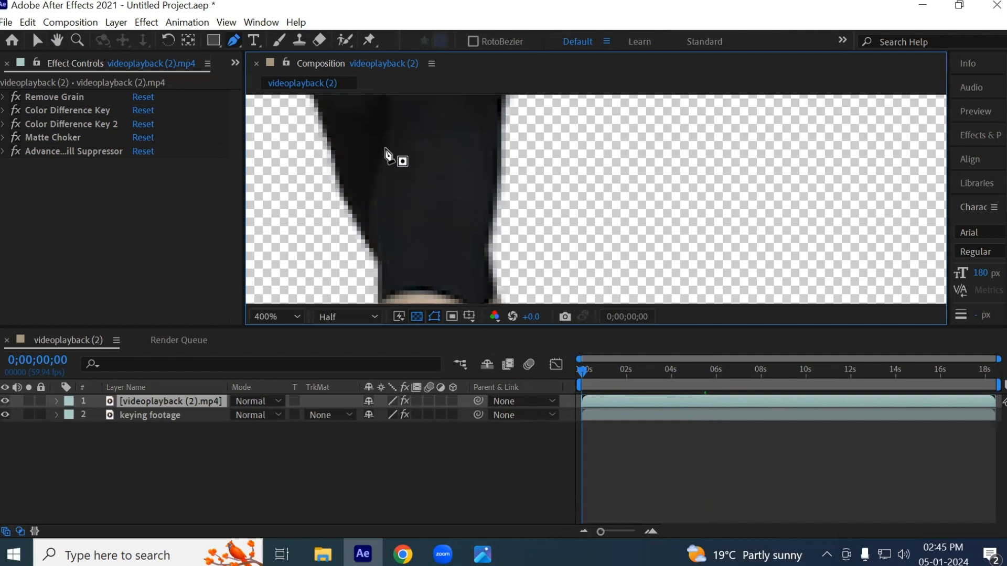
left_click_drag(383, 152, 415, 144)
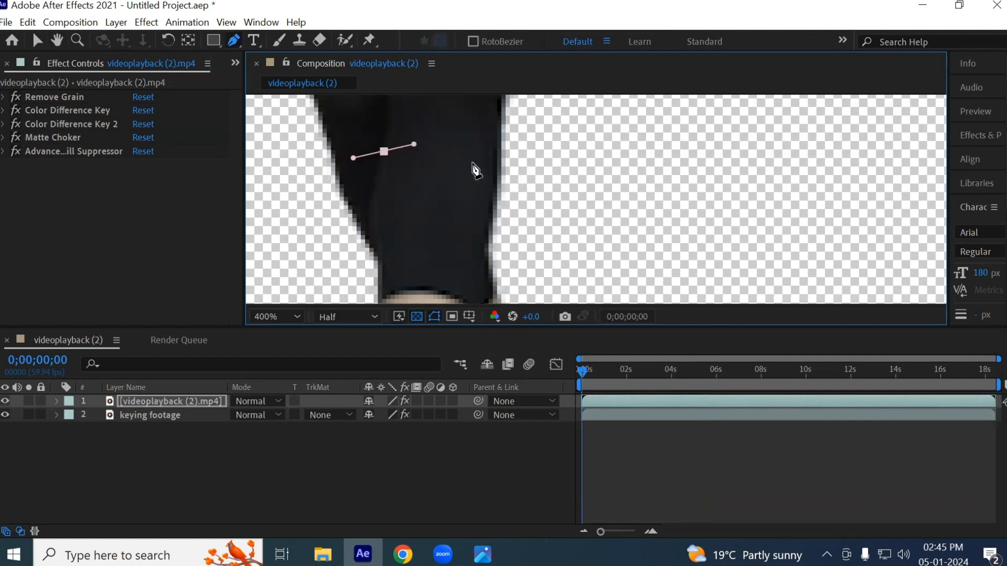
left_click_drag(498, 162, 505, 177)
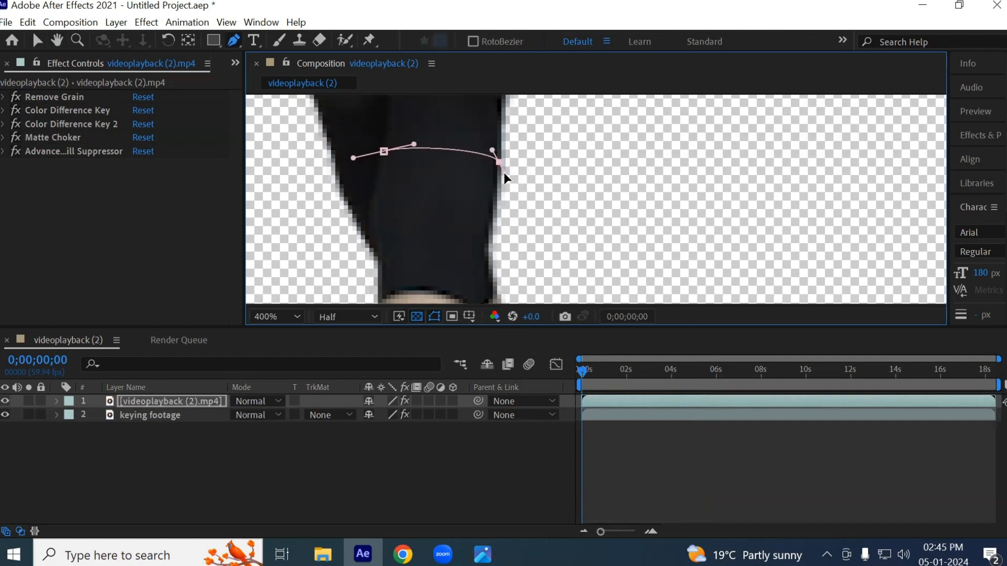
- Extend the mask path down the front leg's inner edge and around the toes, undoing misplaced points
left_click_drag(512, 272, 520, 173)
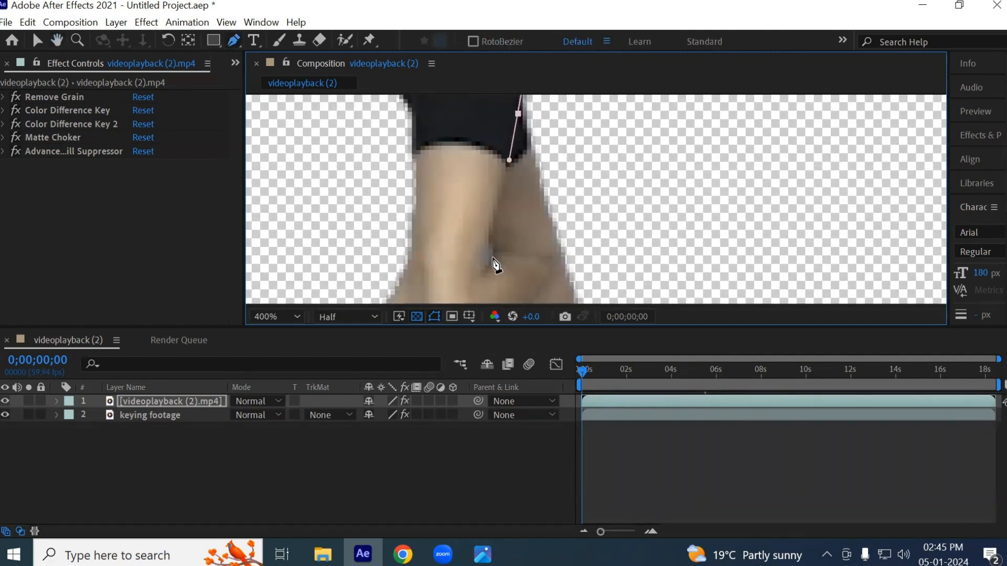
left_click_drag(486, 250, 511, 123)
left_click_drag(508, 172, 477, 214)
key("ctrl+z")
key("ctrl+z")
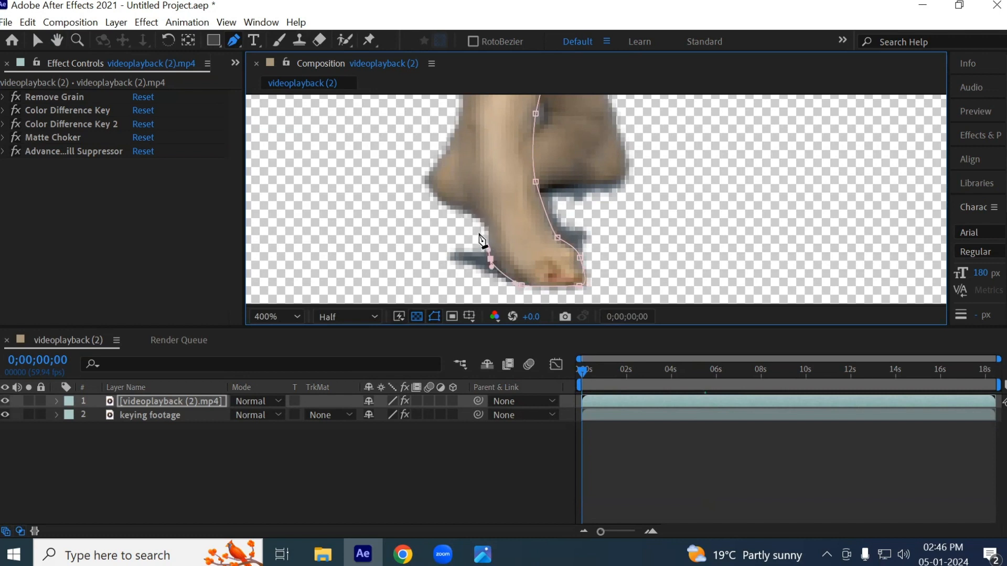
- Continue the mask path from the sole up along the arch and around the front foot's heel
scroll(480, 238, "up", 1)
left_click_drag(535, 204, 530, 234)
left_click_drag(612, 235, 607, 225)
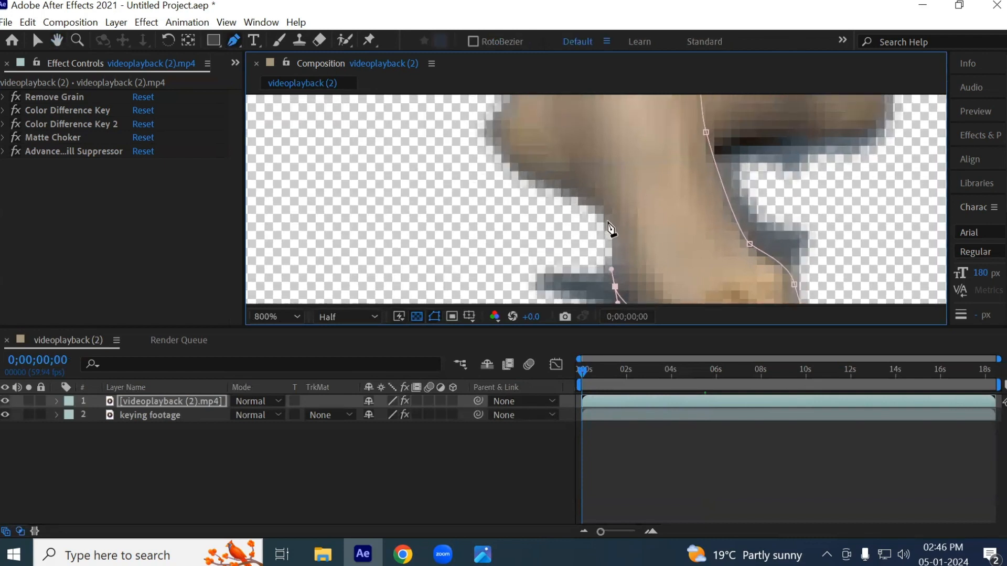
left_click(596, 202)
left_click_drag(552, 187, 480, 265)
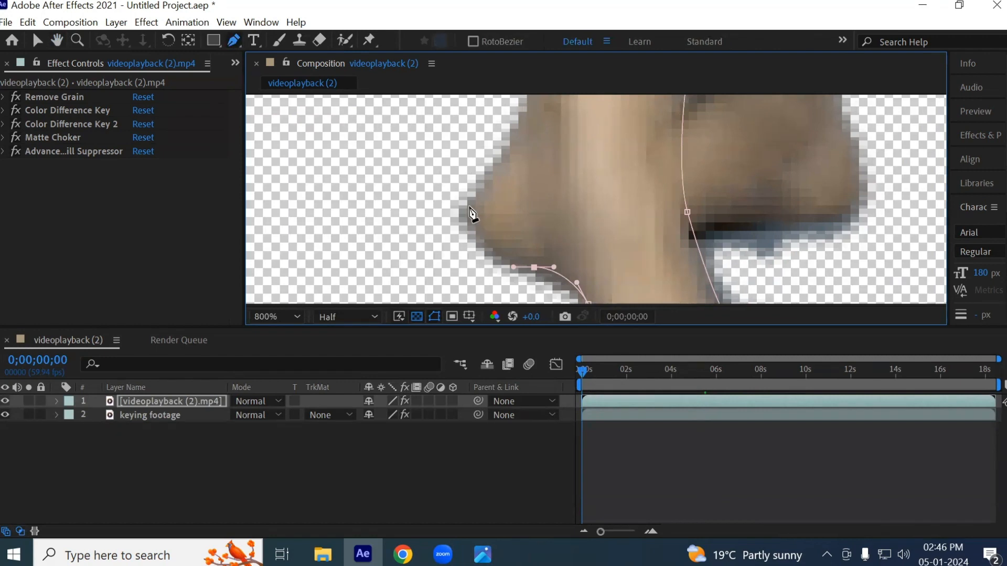
left_click_drag(469, 202, 493, 156)
left_click_drag(468, 200, 463, 228)
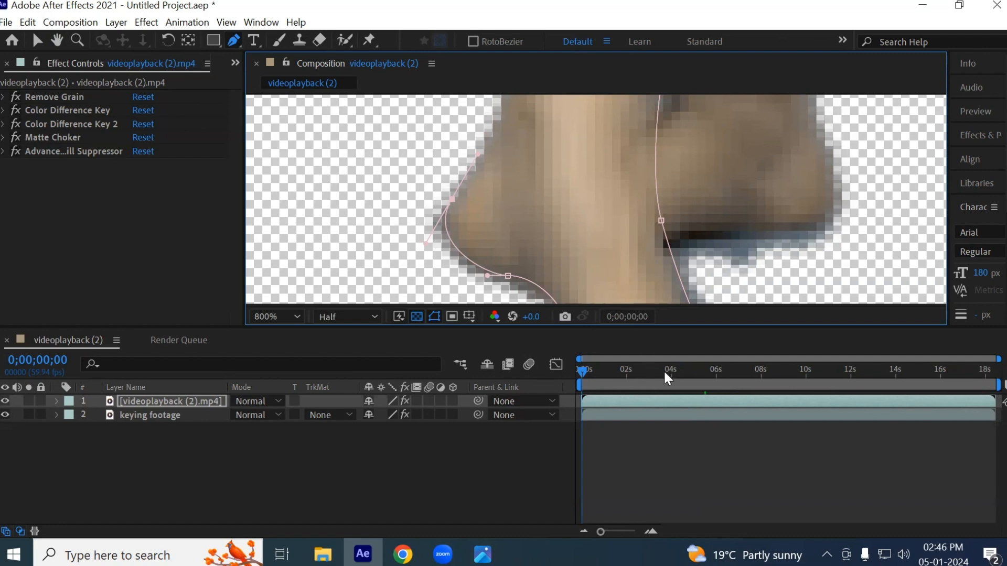
- Trace the mask path from the heel up the calf to just above the trouser hem
key("space")
left_click_drag(526, 210, 486, 330)
left_click_drag(490, 199, 496, 332)
key("space")
scroll(498, 210, "down", 1)
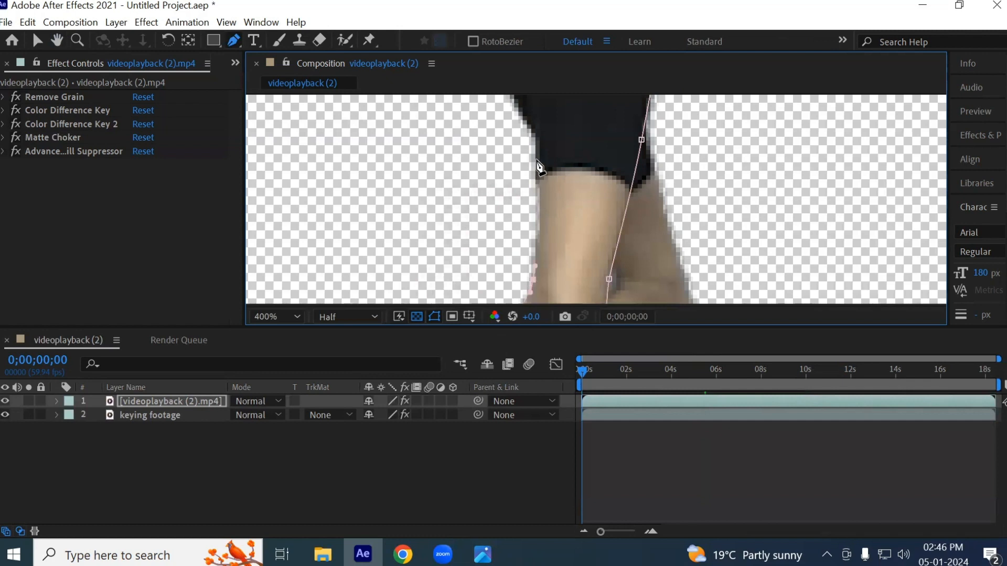
left_click_drag(540, 145, 540, 129)
key("space")
left_click_drag(542, 234, 546, 298)
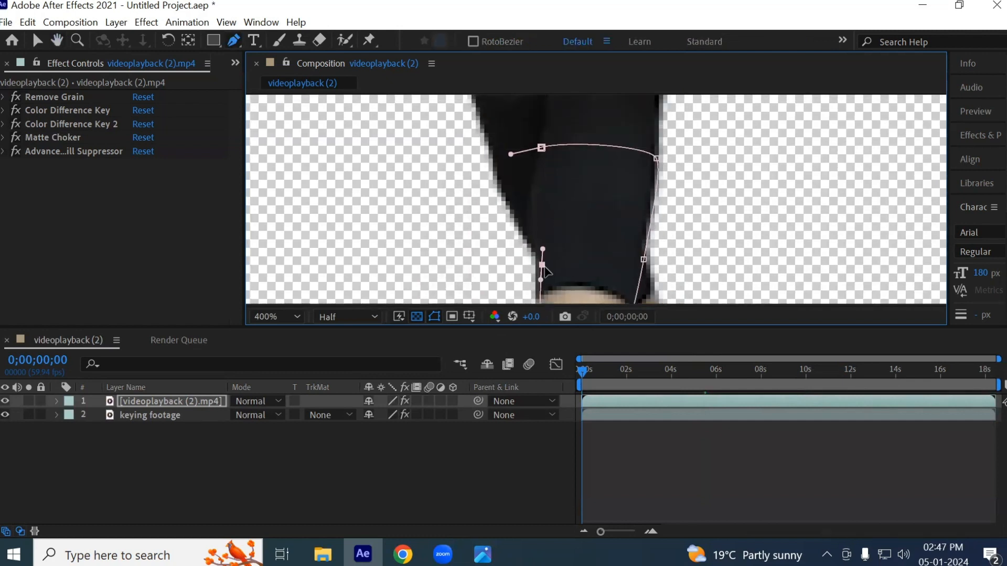
- Close the front leg's mask path at its starting point on the trouser
scroll(546, 271, "up", 2)
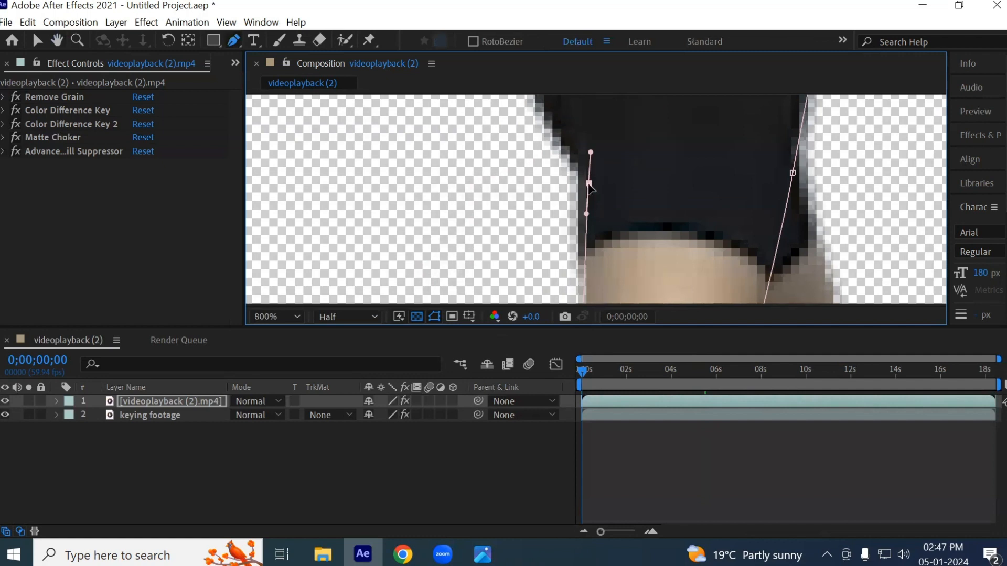
key("space")
left_click_drag(596, 139, 584, 304)
key("space")
left_click_drag(578, 239, 563, 244)
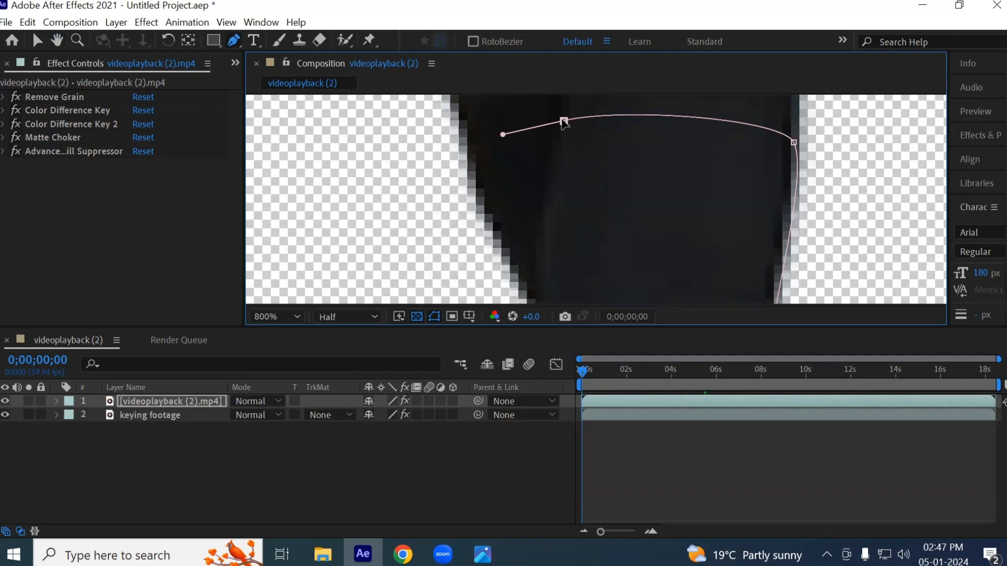
left_click(563, 121)
- Adjust the curve handles of the closing point and the point above the hem to shape the mask's outer trouser edge
key("space")
left_click_drag(578, 192, 577, 170)
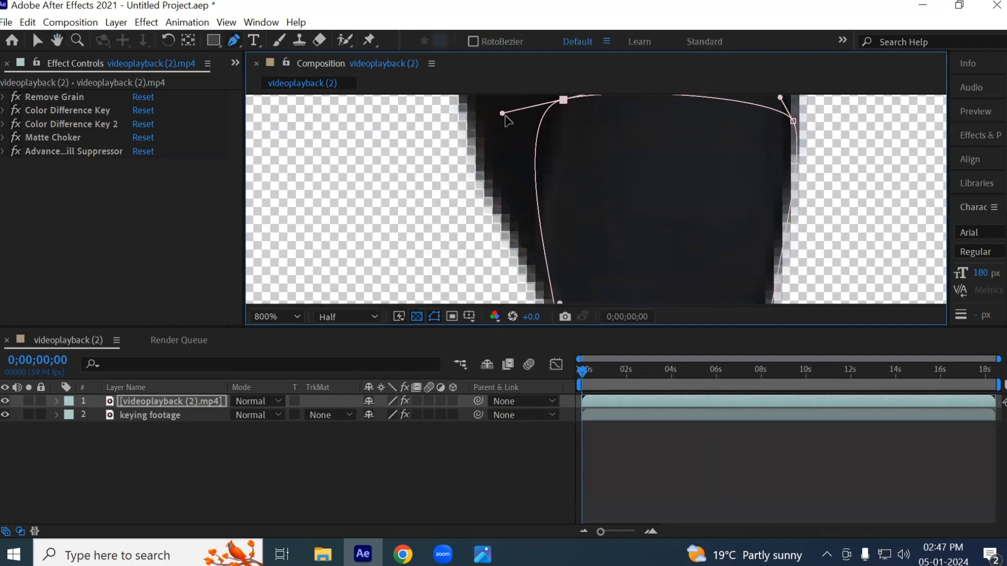
left_click_drag(504, 115, 519, 193)
key("space")
left_click_drag(556, 239, 554, 137)
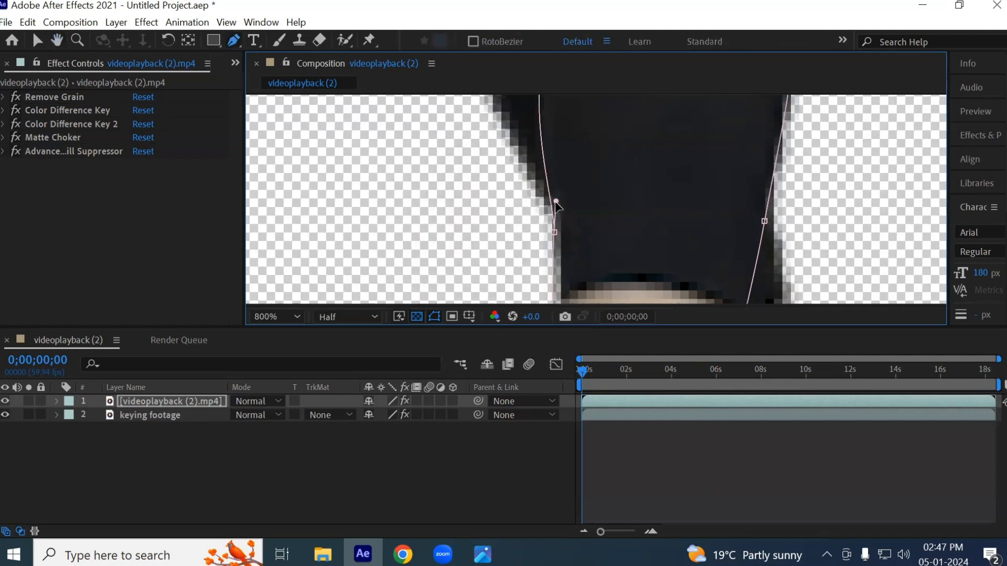
left_click_drag(557, 201, 546, 174)
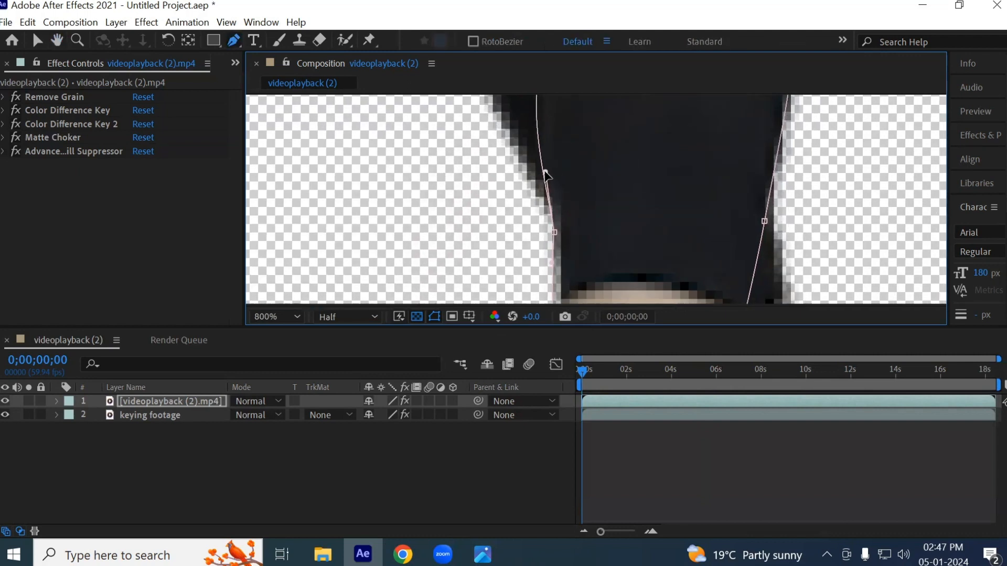
key("comma")
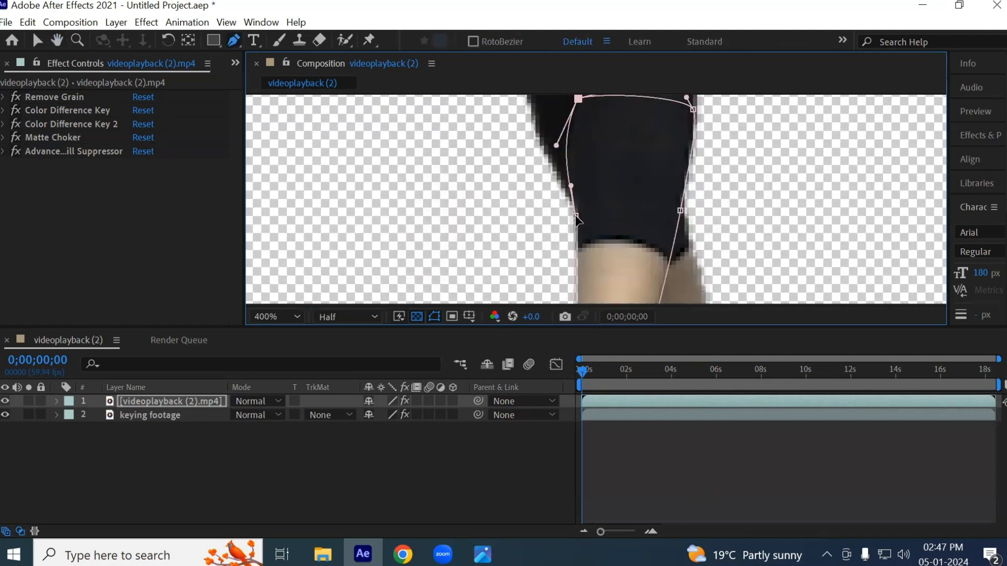
- Select the mask point on the trouser's inner edge above the hem and inspect the outline down to the foot
key("space")
left_click_drag(595, 259, 598, 218)
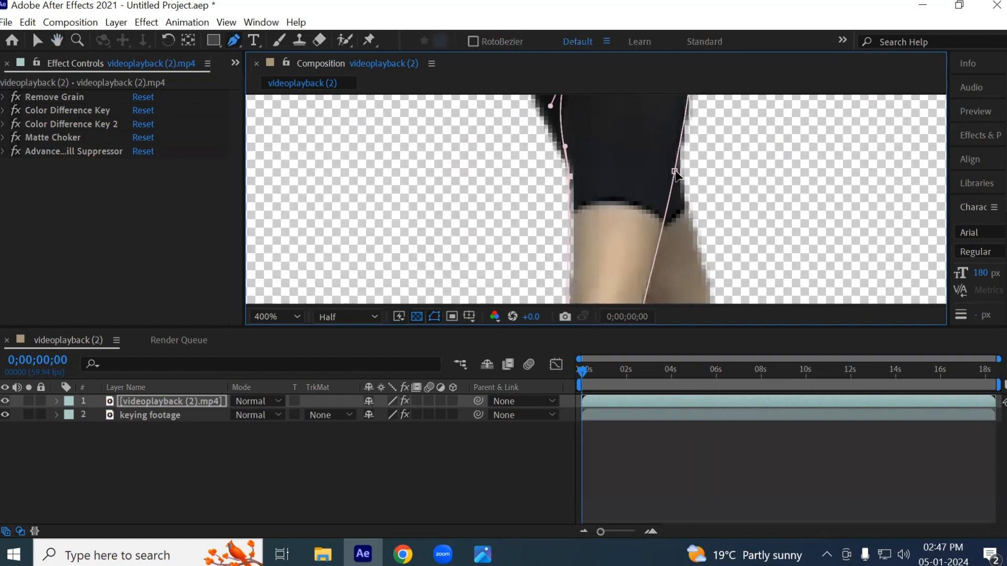
left_click(675, 172)
key("space")
left_click_drag(657, 240, 632, 150)
scroll(628, 202, "down", 1)
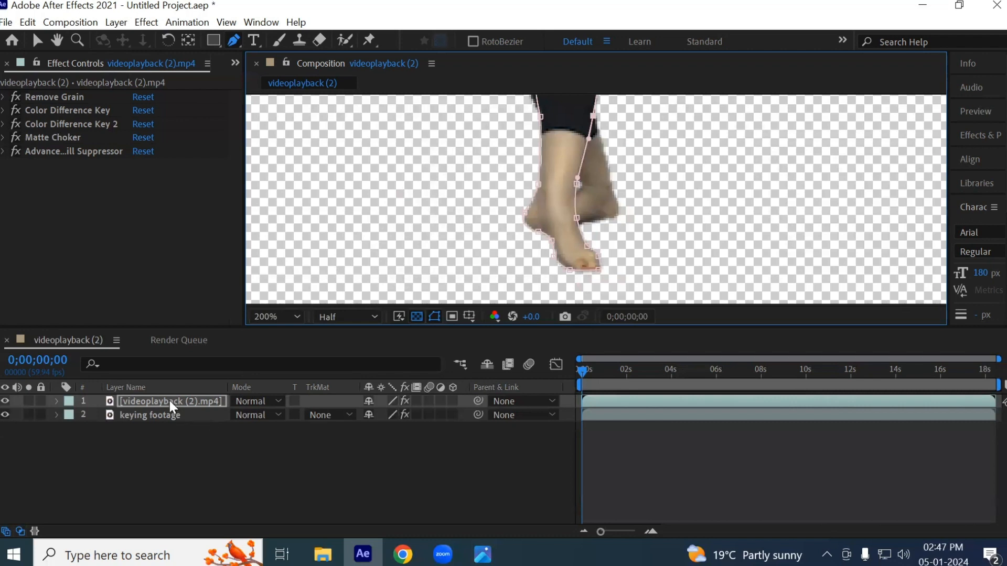
- Start a second Pen tool mask on the upper layer with a curved edge across the trouser above the rear leg
left_click(169, 402)
key("space")
left_click_drag(585, 163, 565, 206)
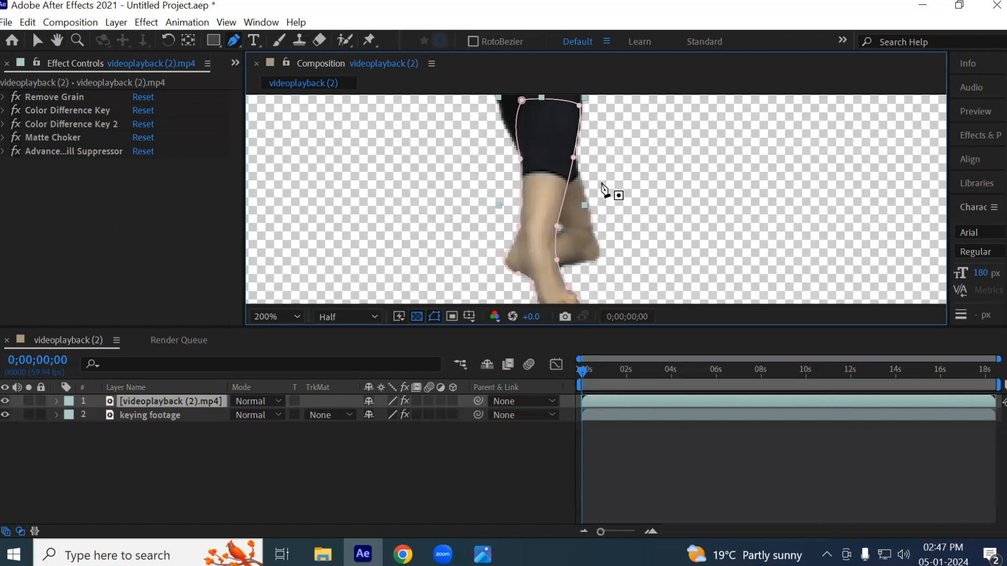
scroll(556, 178, "up", 2)
left_click_drag(446, 182, 473, 239)
left_click_drag(392, 171, 402, 166)
left_click_drag(526, 168, 528, 186)
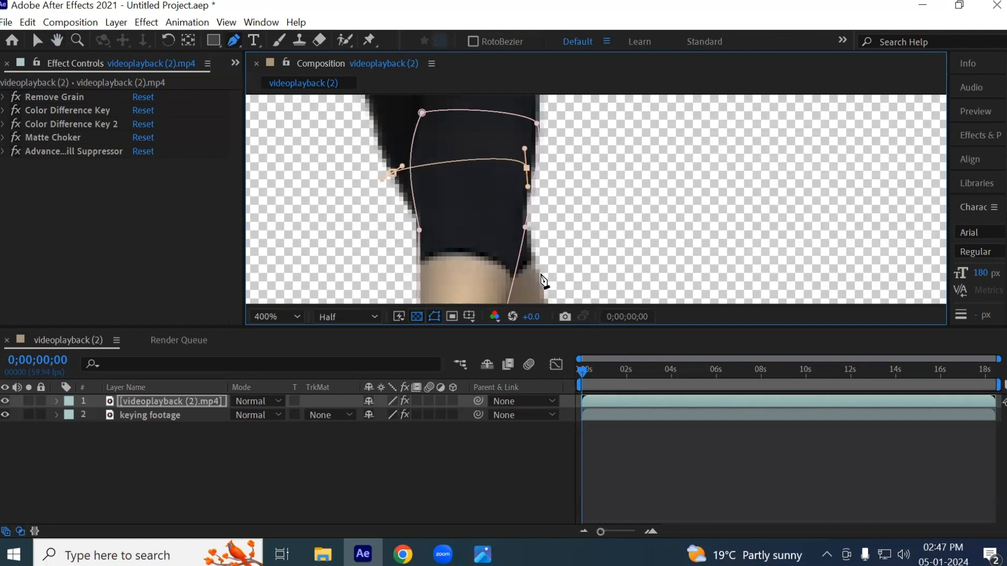
- Extend the second mask path below the trouser hem along the rear leg's outer edge
left_click_drag(538, 275, 543, 292)
key("space")
left_click_drag(561, 212, 571, 147)
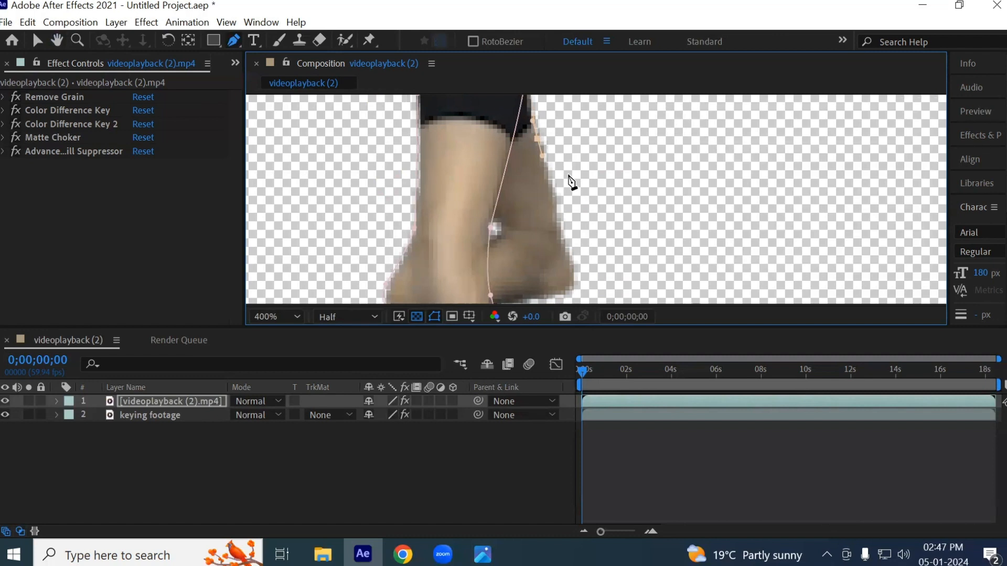